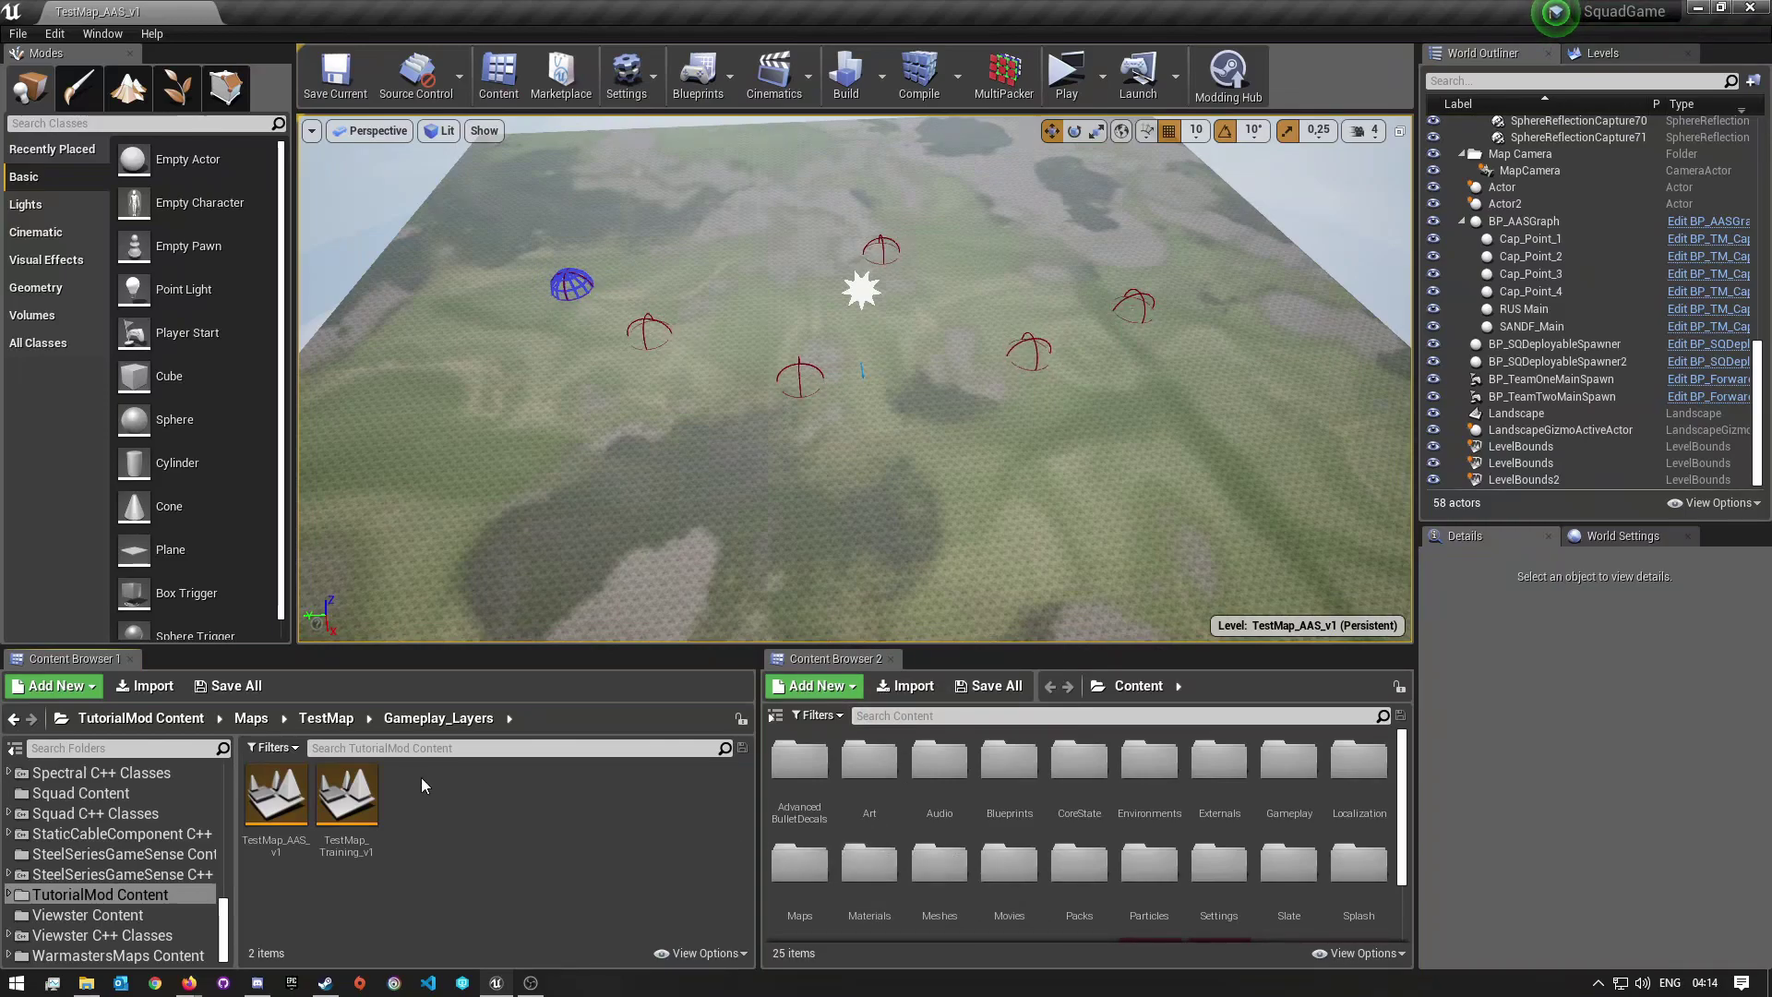
# Show the TutorialMod Content root folder in the first content browser and widen that browser slightly.
pyautogui.click(141, 722)
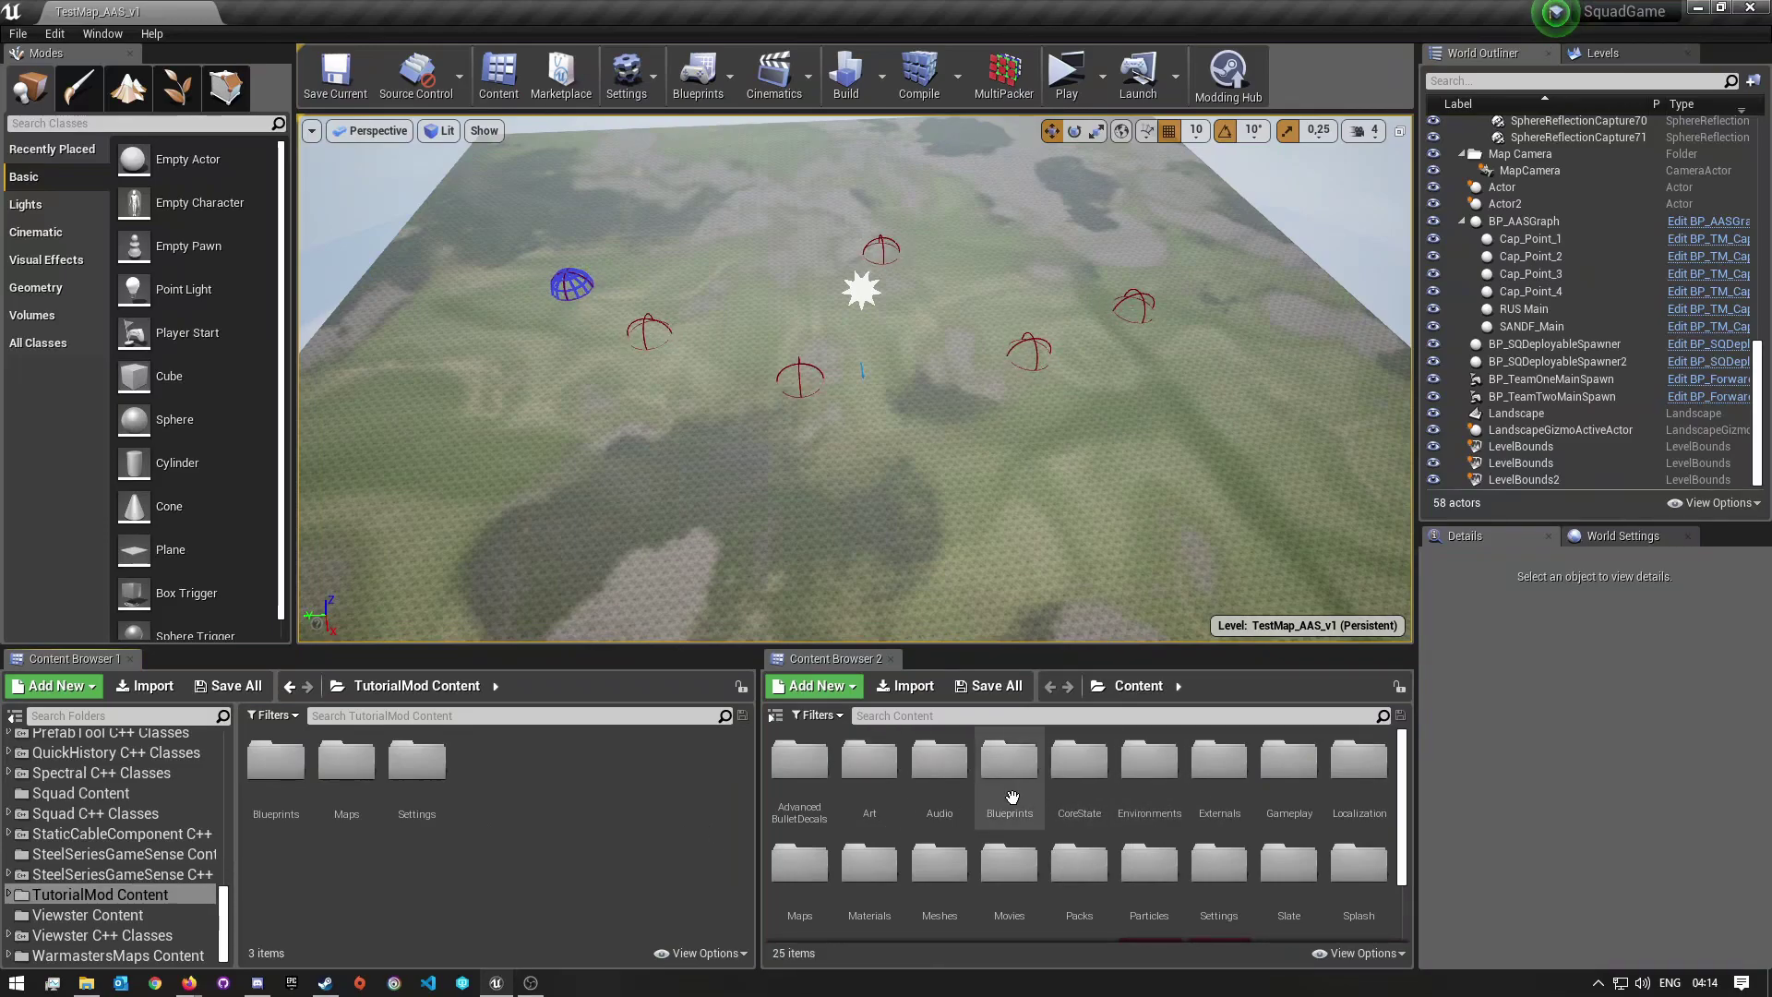
pyautogui.click(913, 717)
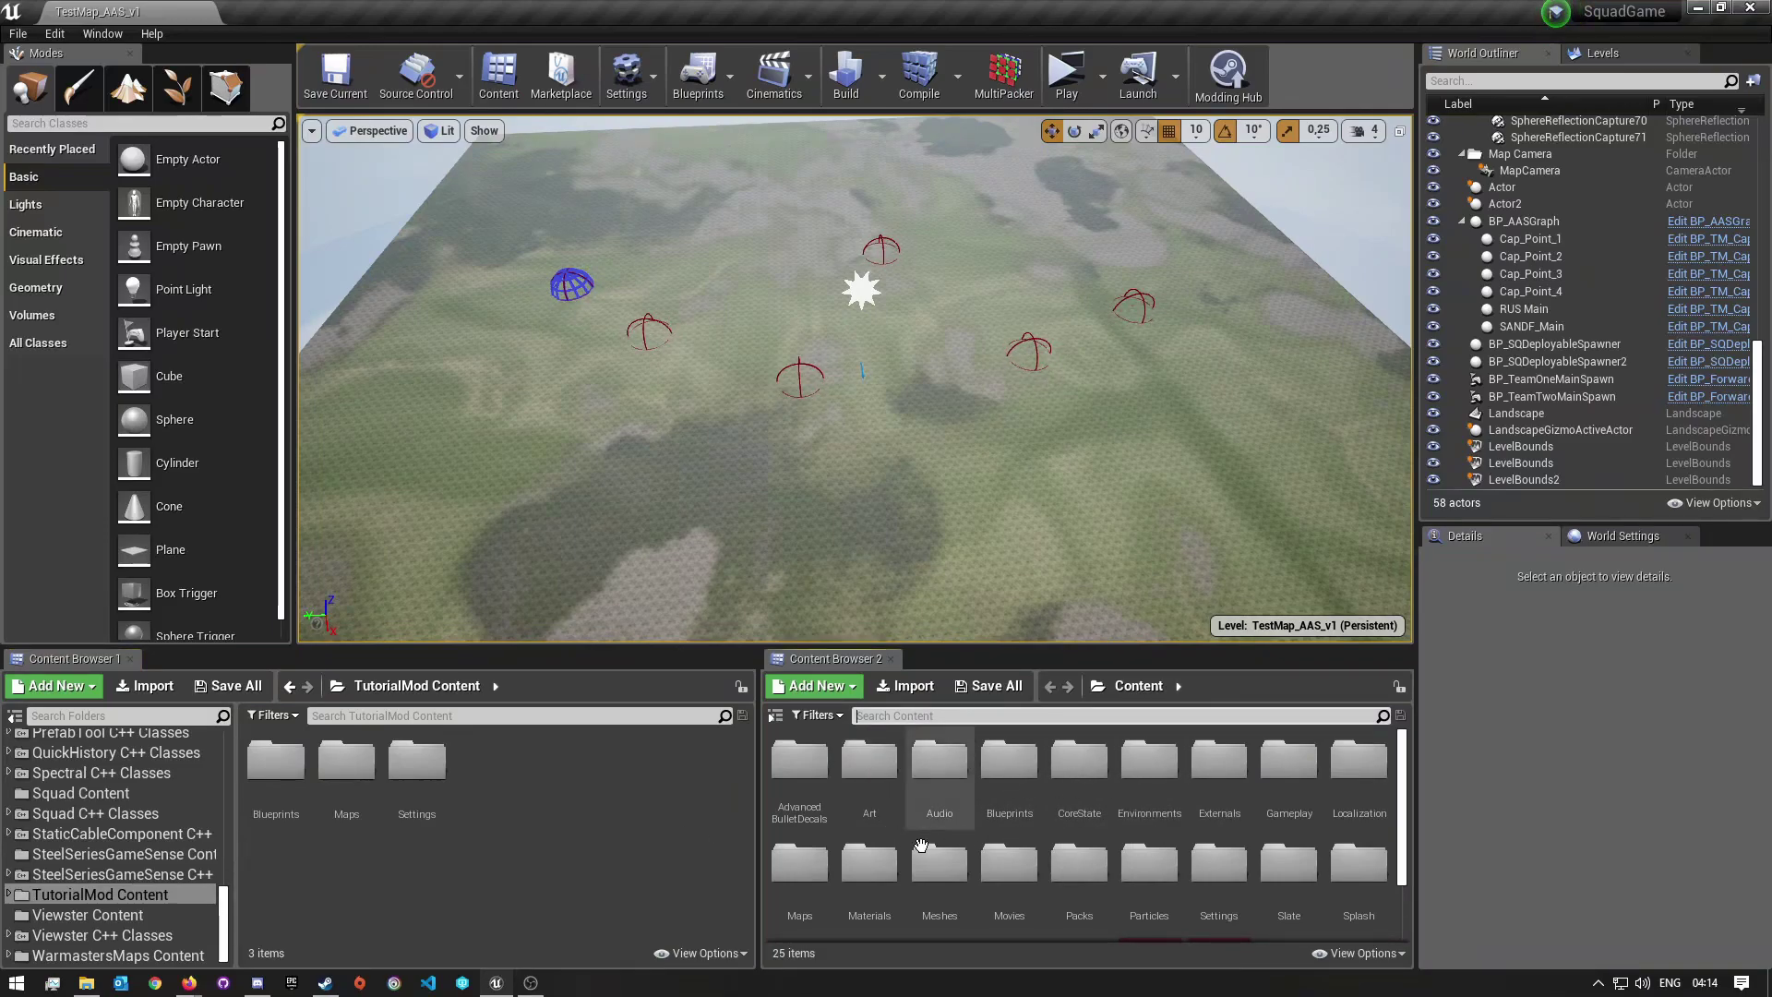
pyautogui.moveTo(755, 777); pyautogui.dragTo(785, 777)
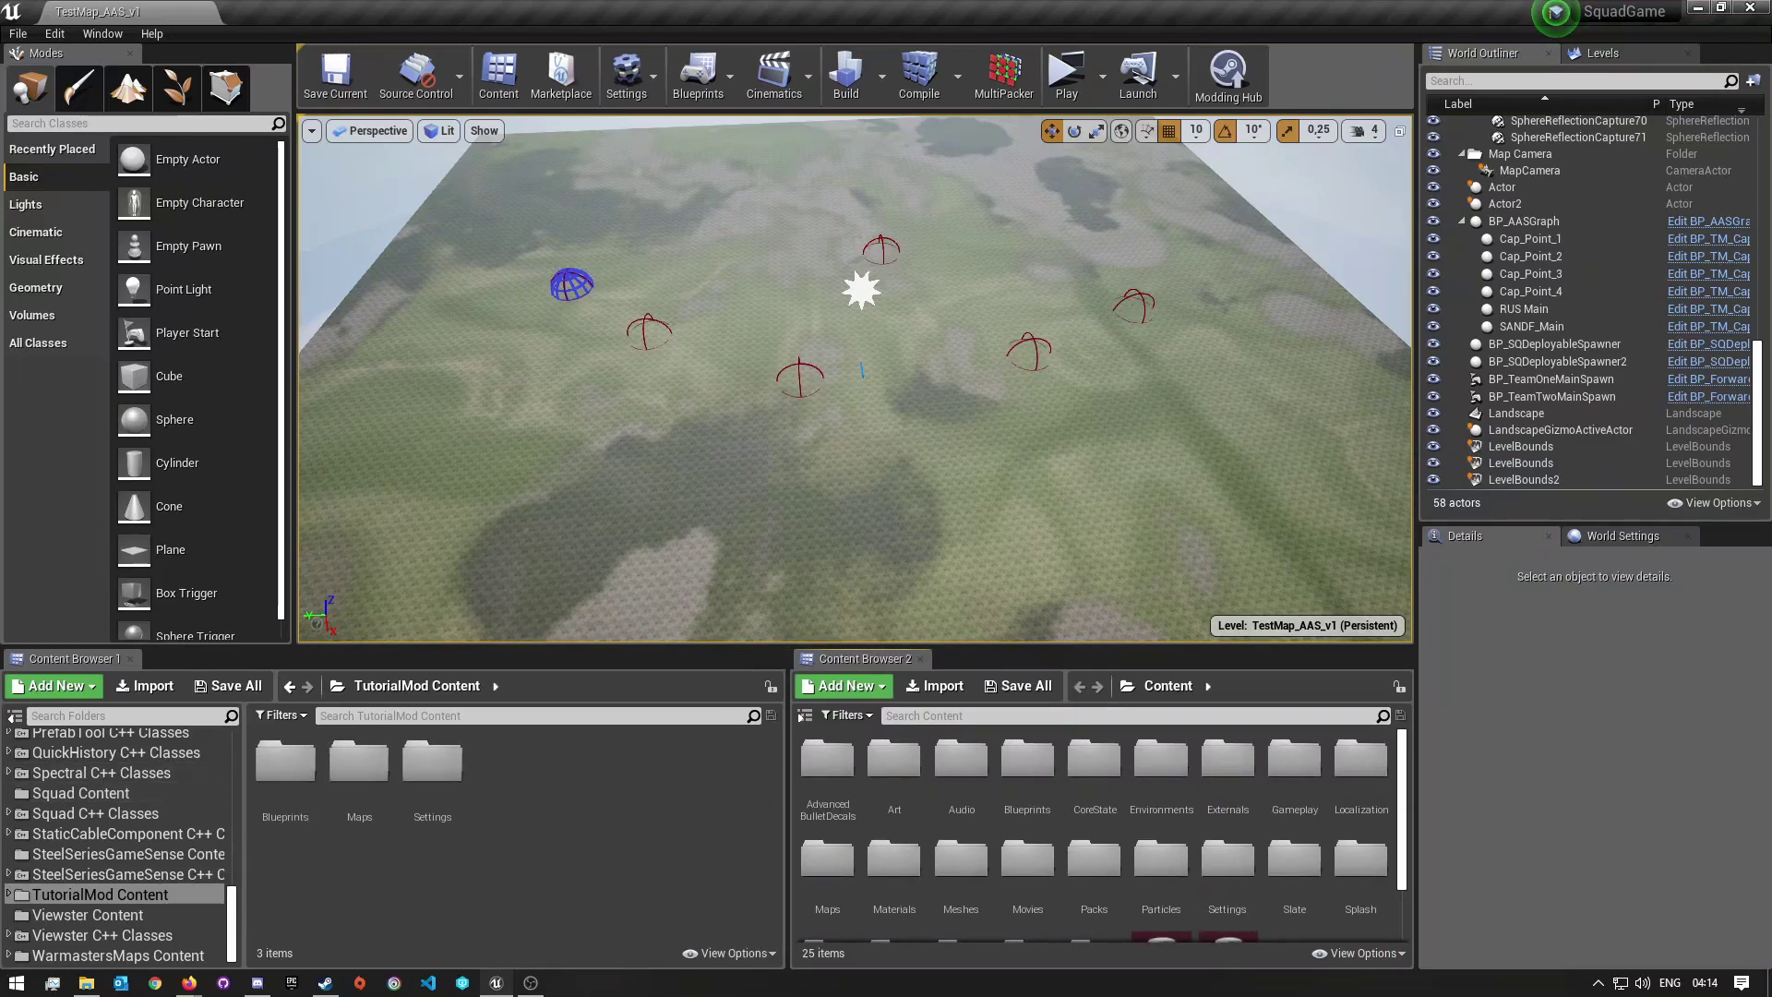
pyautogui.click(258, 983)
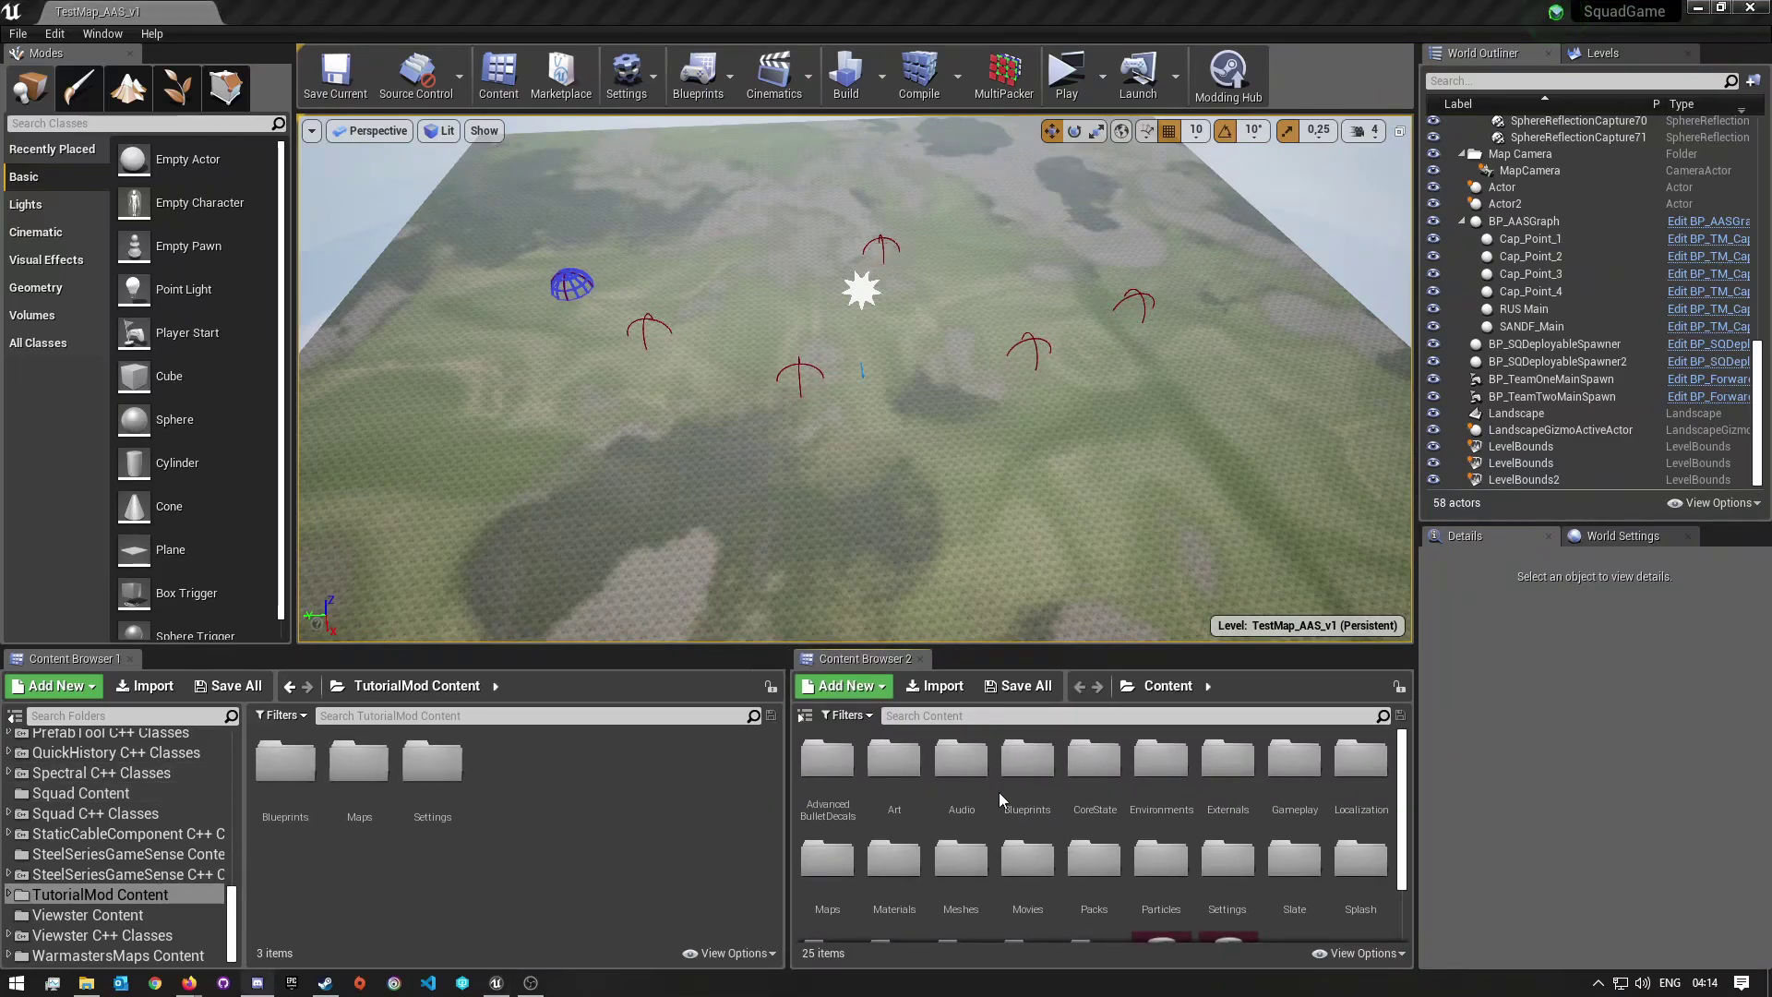
# Search the base game content for "Gameplay_" in the second content browser and select the Gameplay_TeamZone blueprint.
pyautogui.click(988, 727)
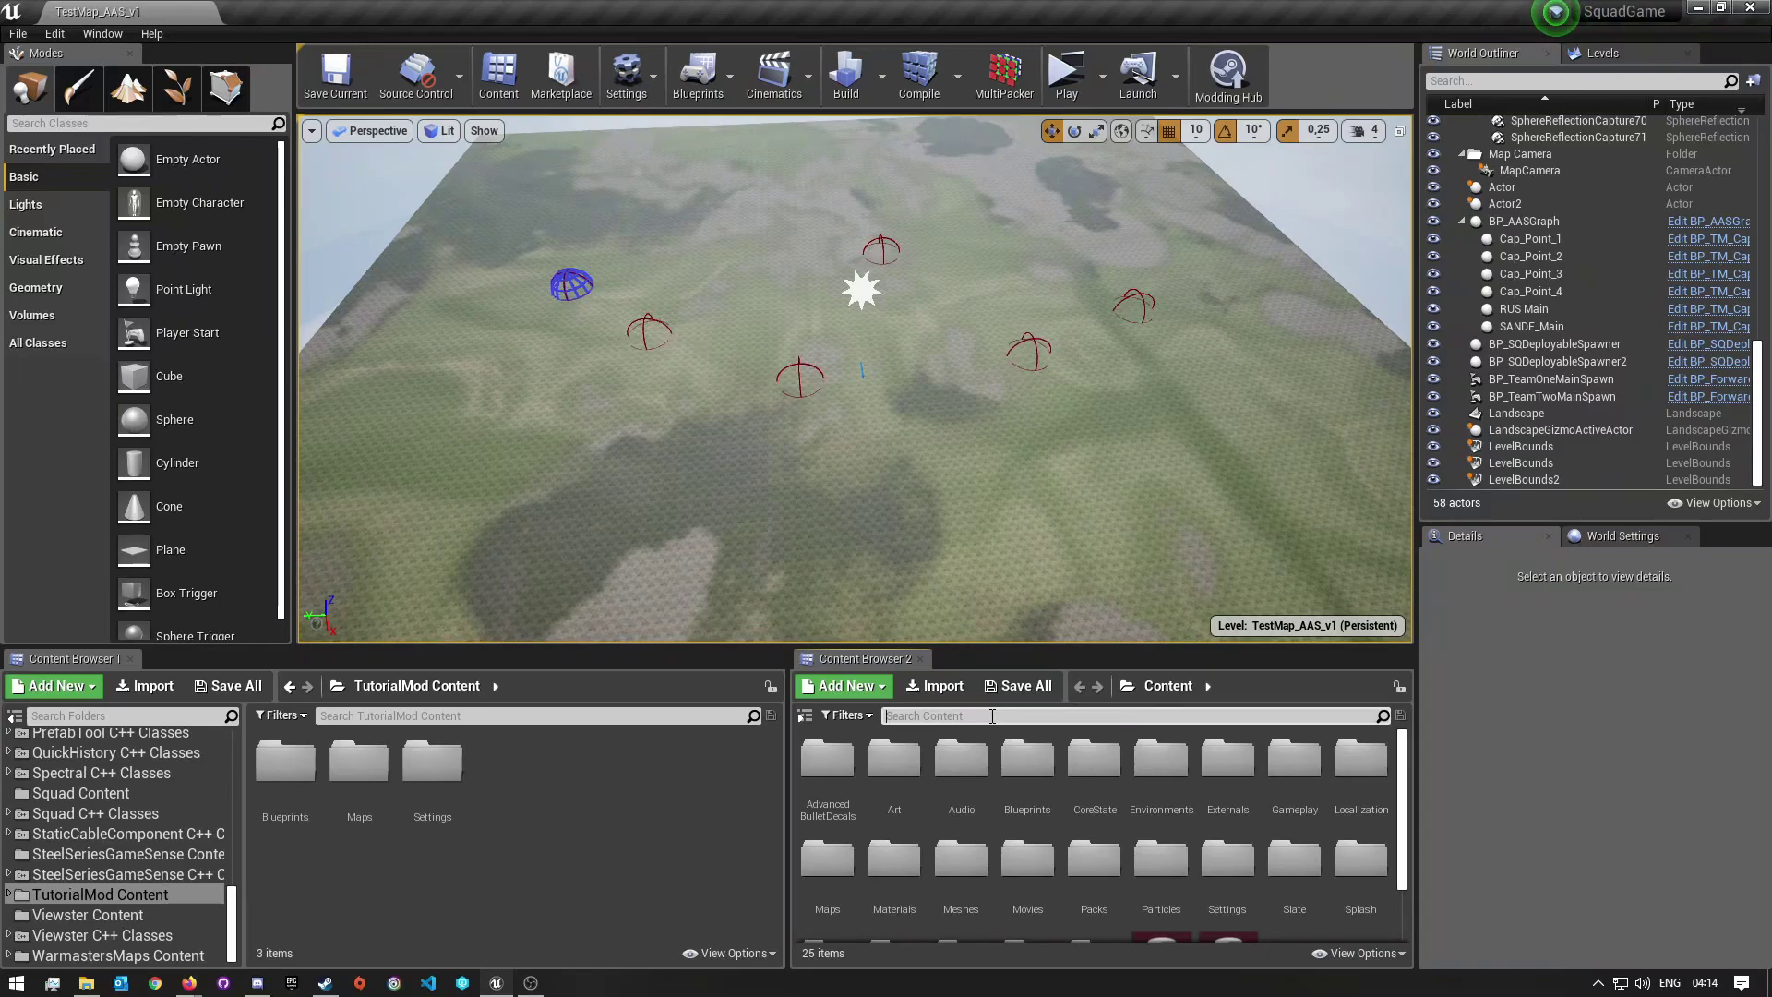
pyautogui.write('G')
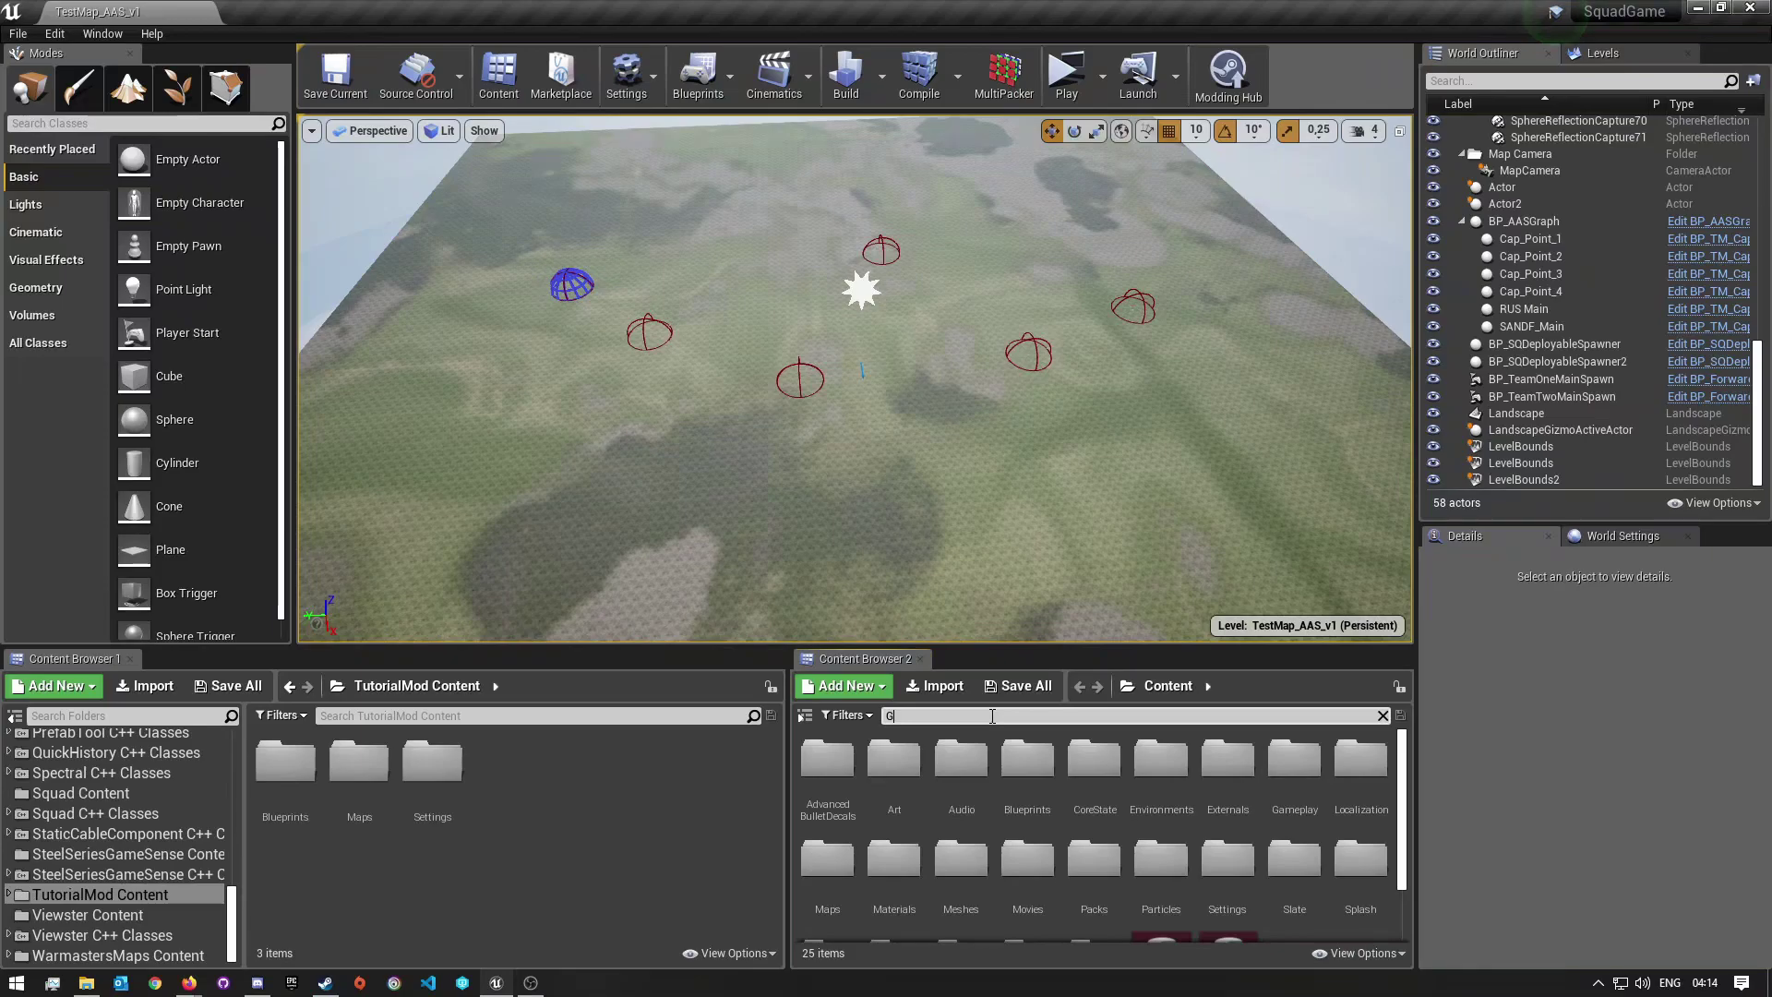
pyautogui.write('ameplay')
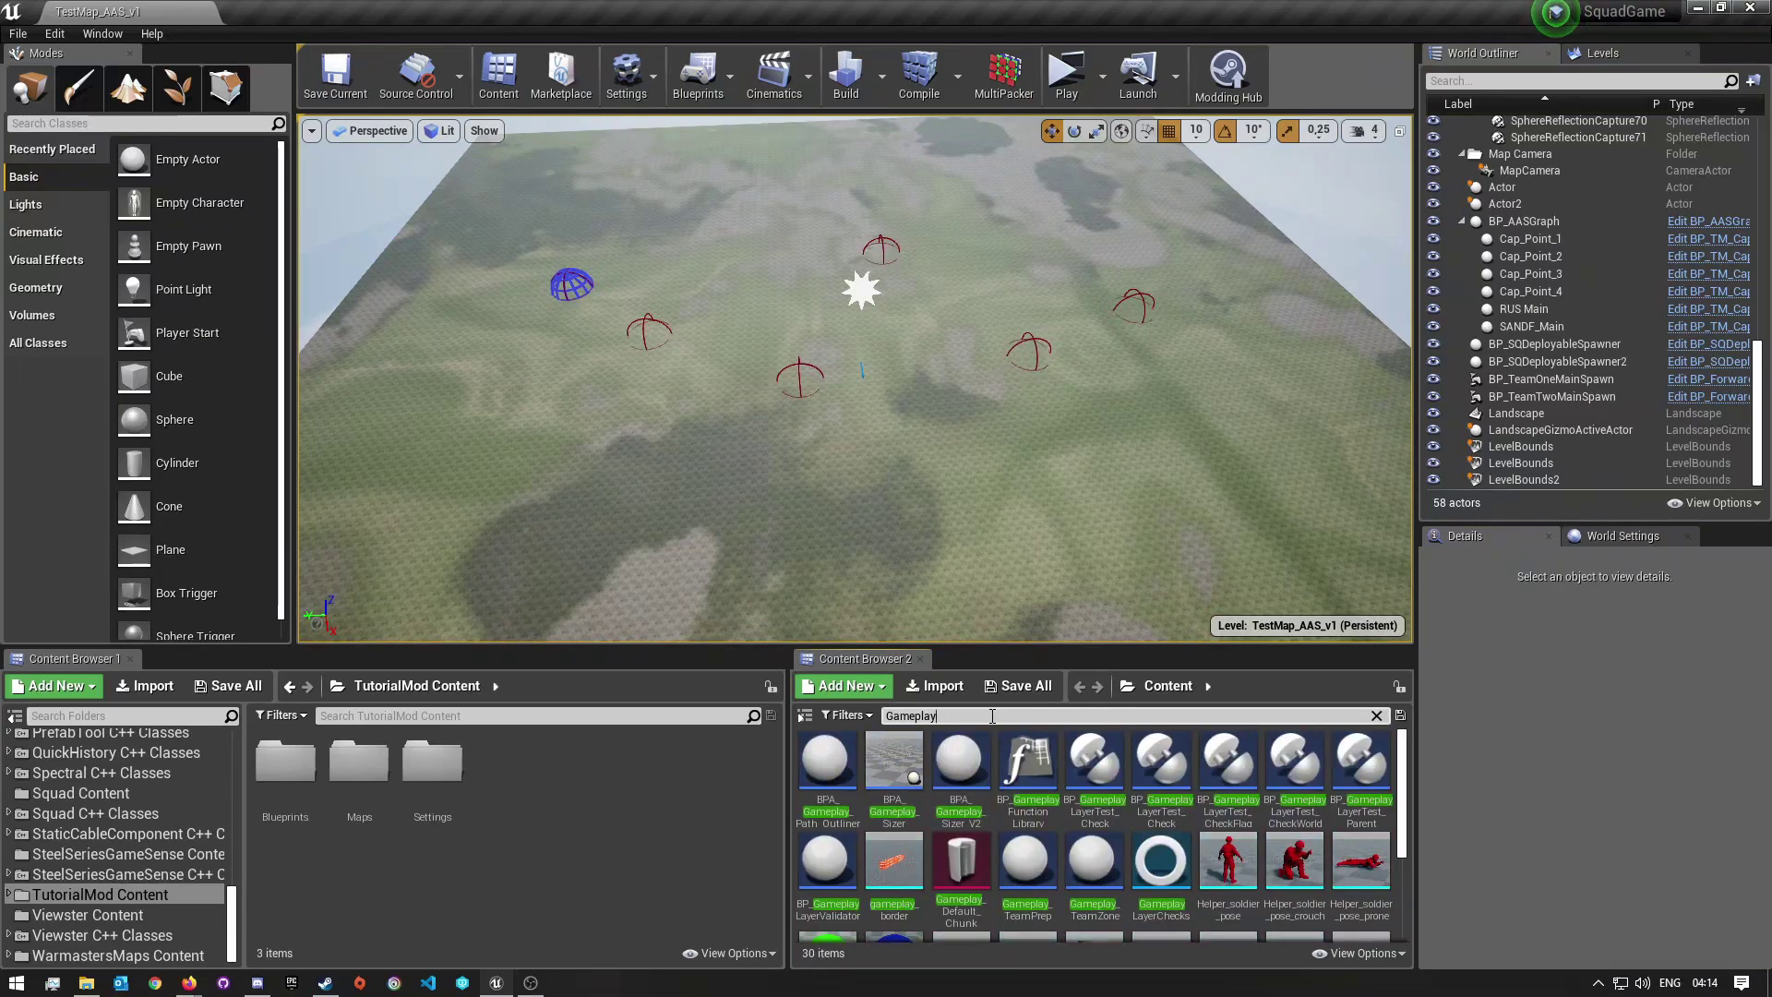
pyautogui.write('er)\\')
pyautogui.press('BackSpace')
pyautogui.press('BackSpace')
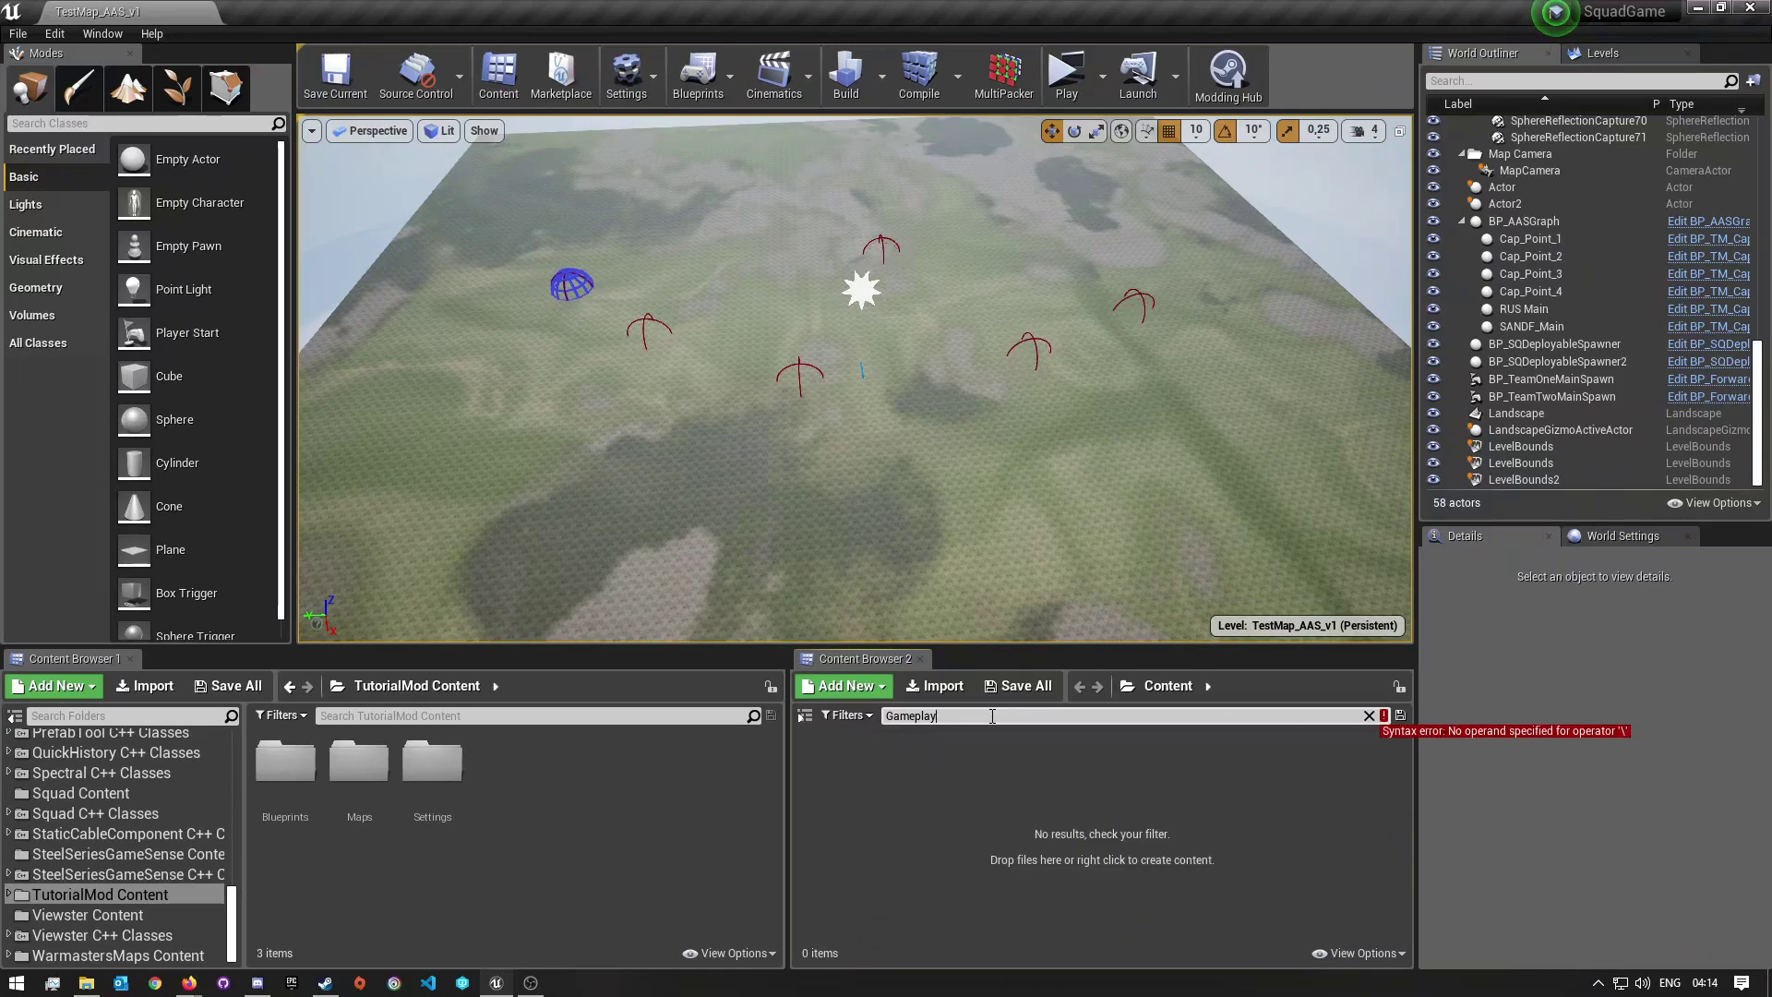
pyautogui.write('_')
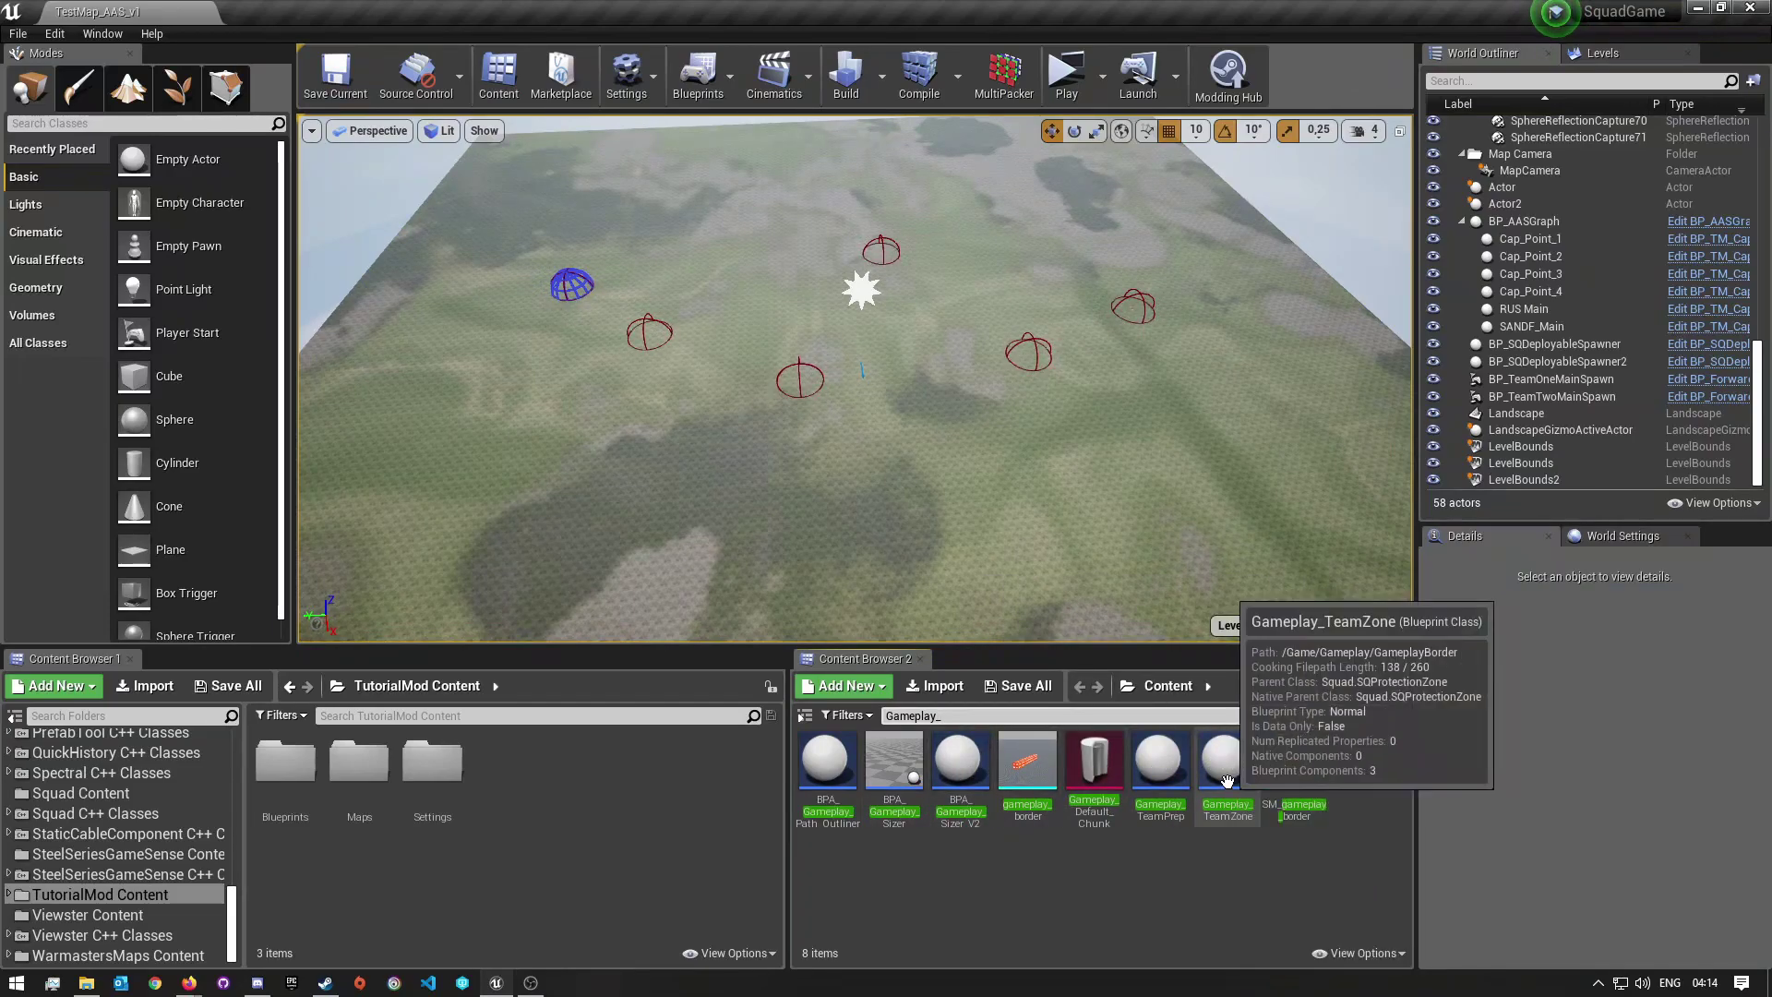
pyautogui.click(1226, 782)
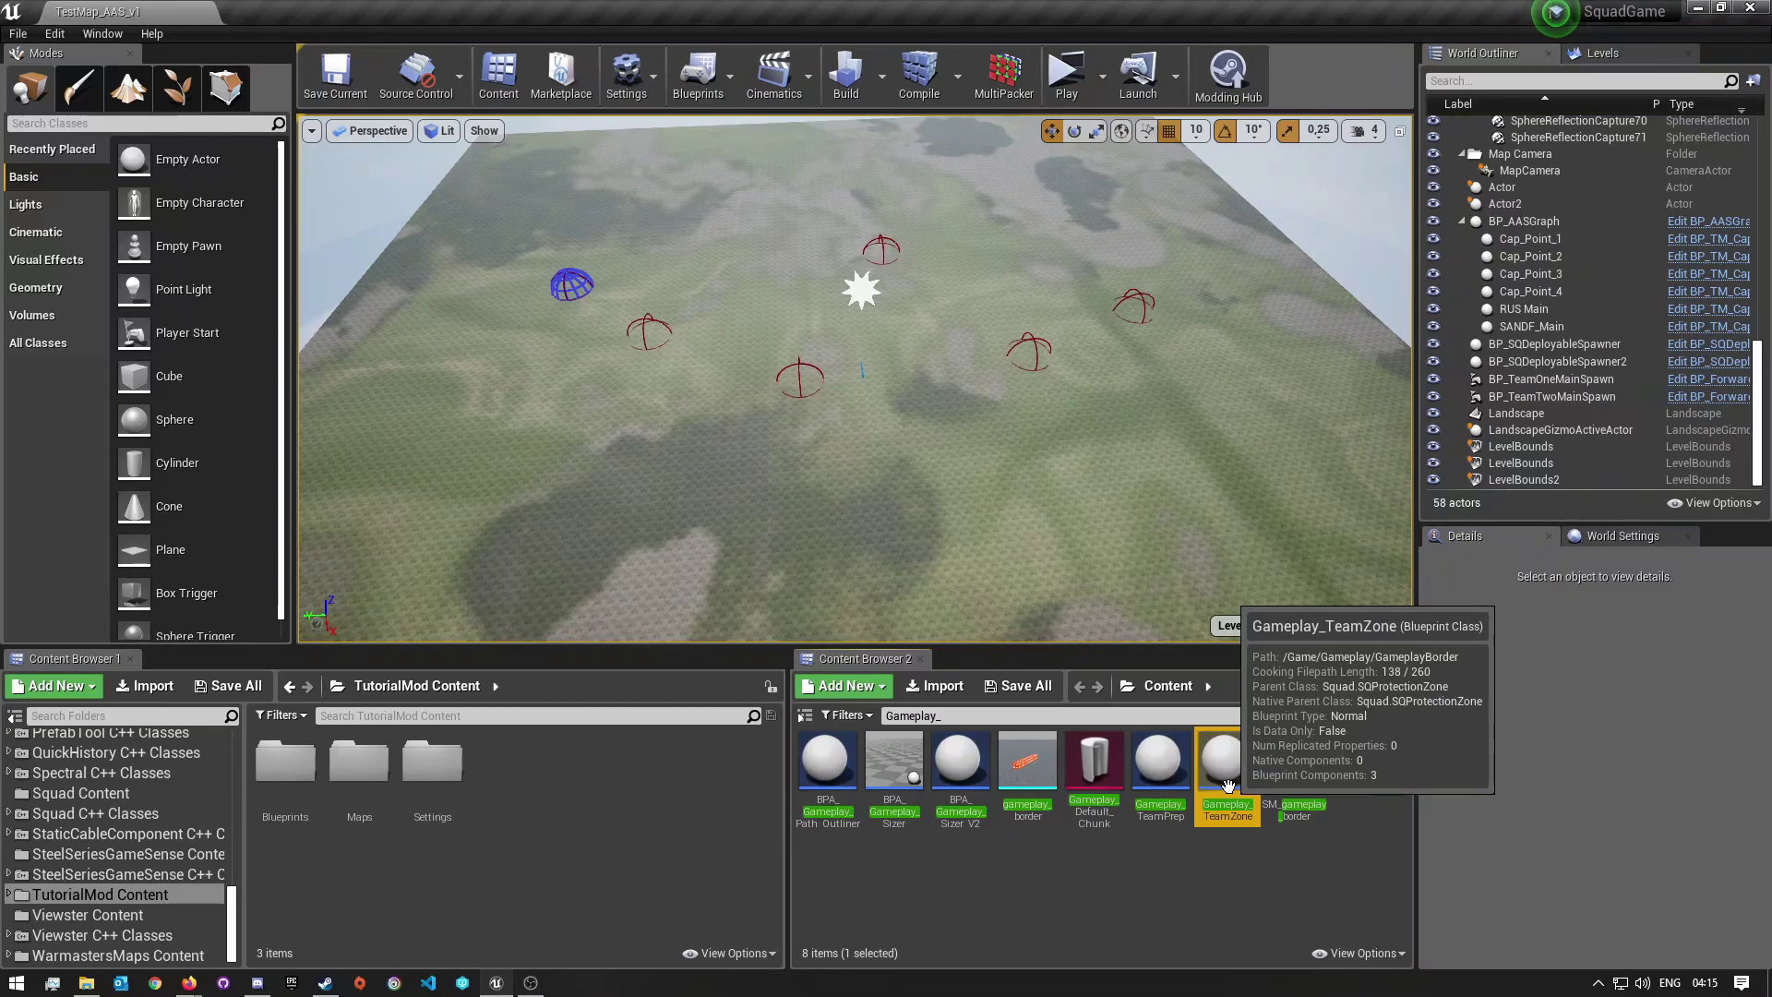
# Create a folder named Gameplay in the TutorialMod Content root.
pyautogui.rightClick(518, 816)
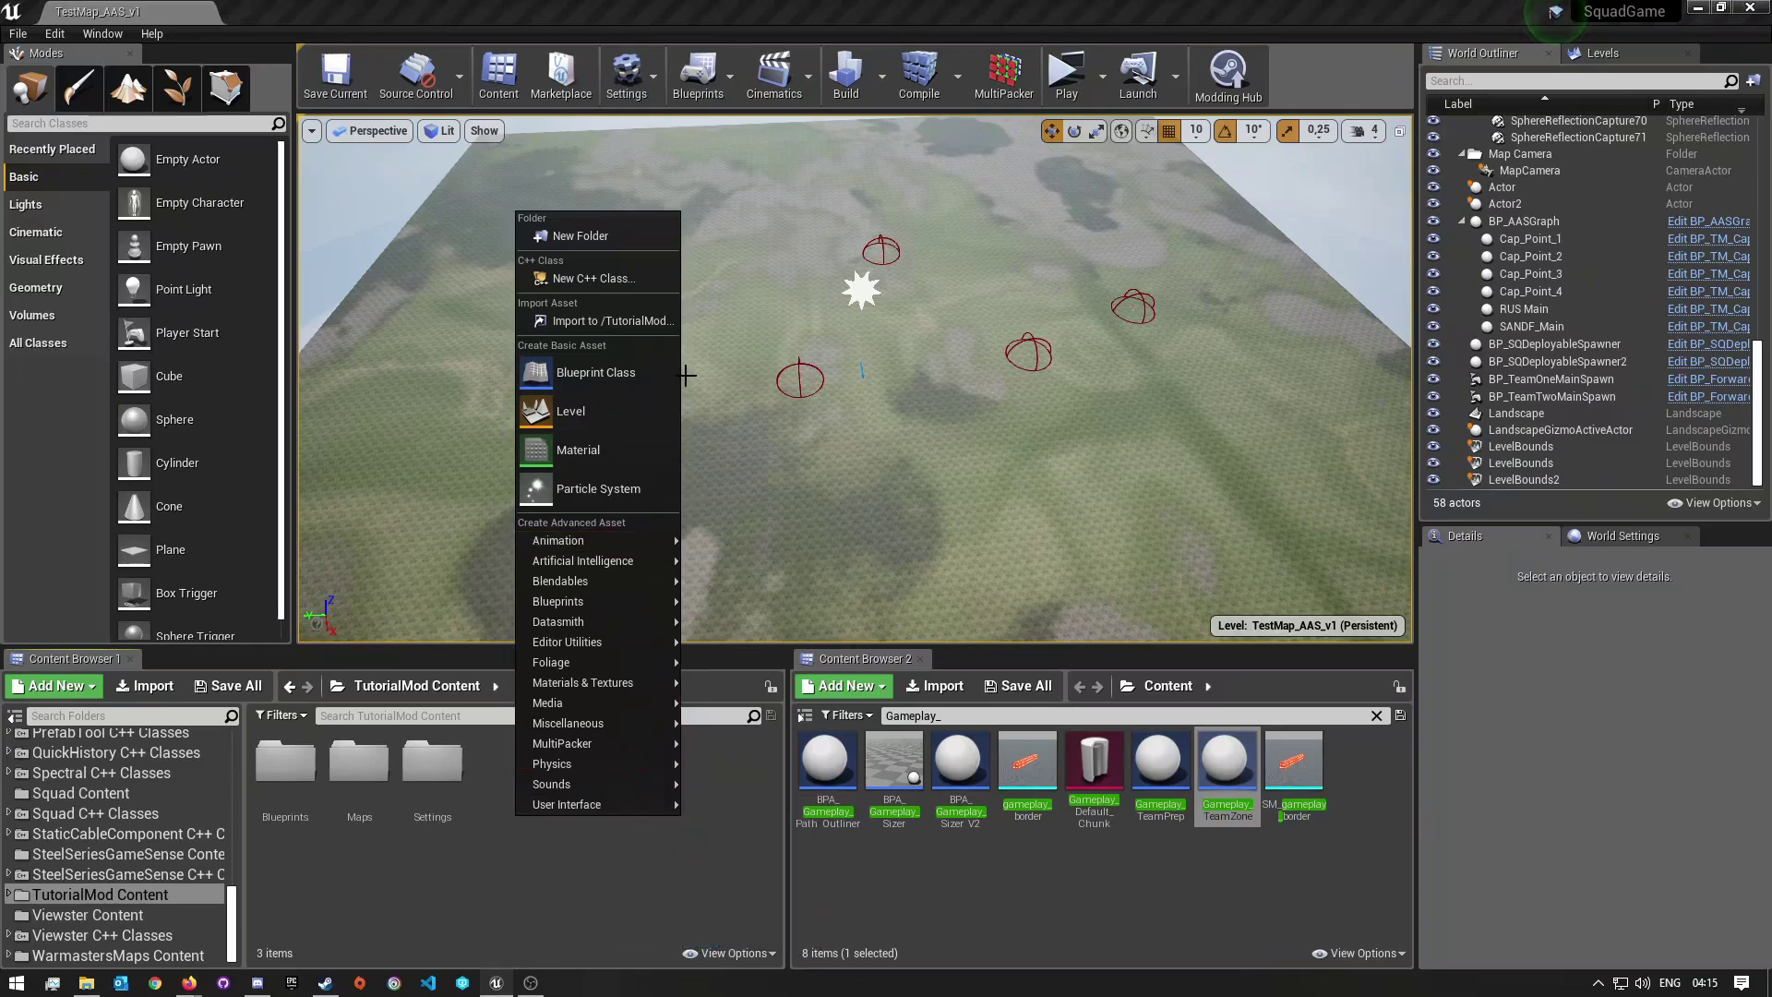
pyautogui.click(583, 238)
pyautogui.write('Gameplay')
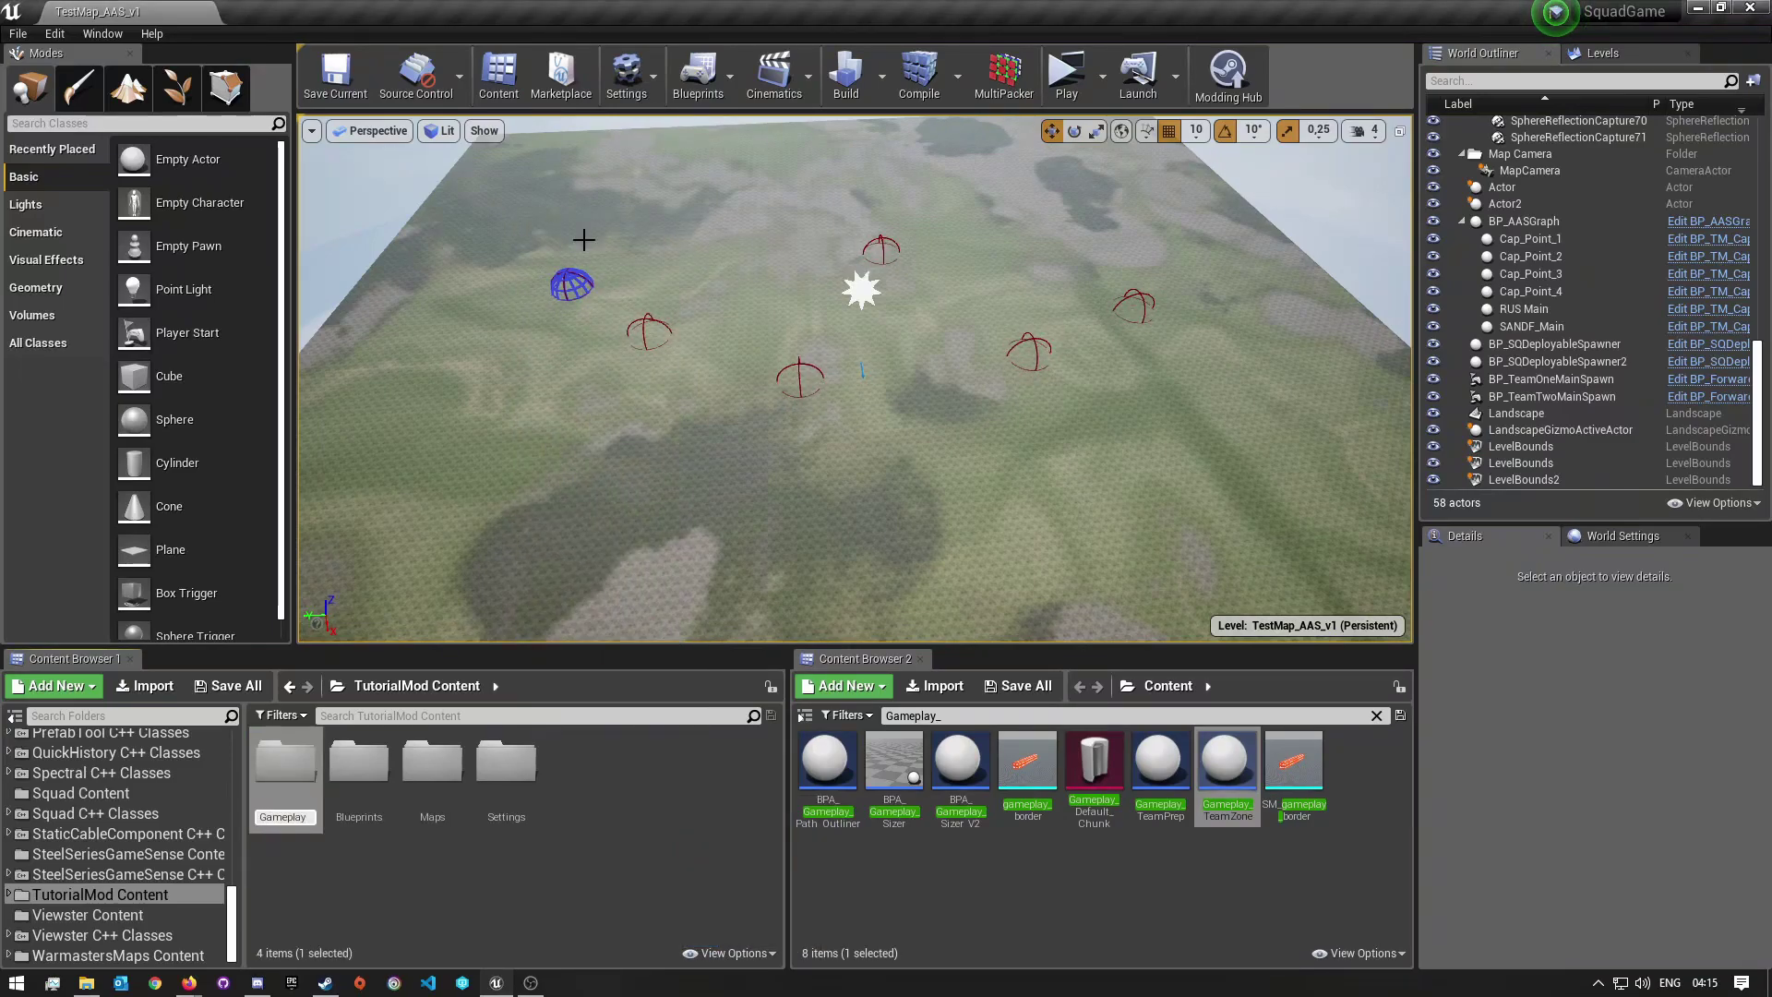
pyautogui.press('Return')
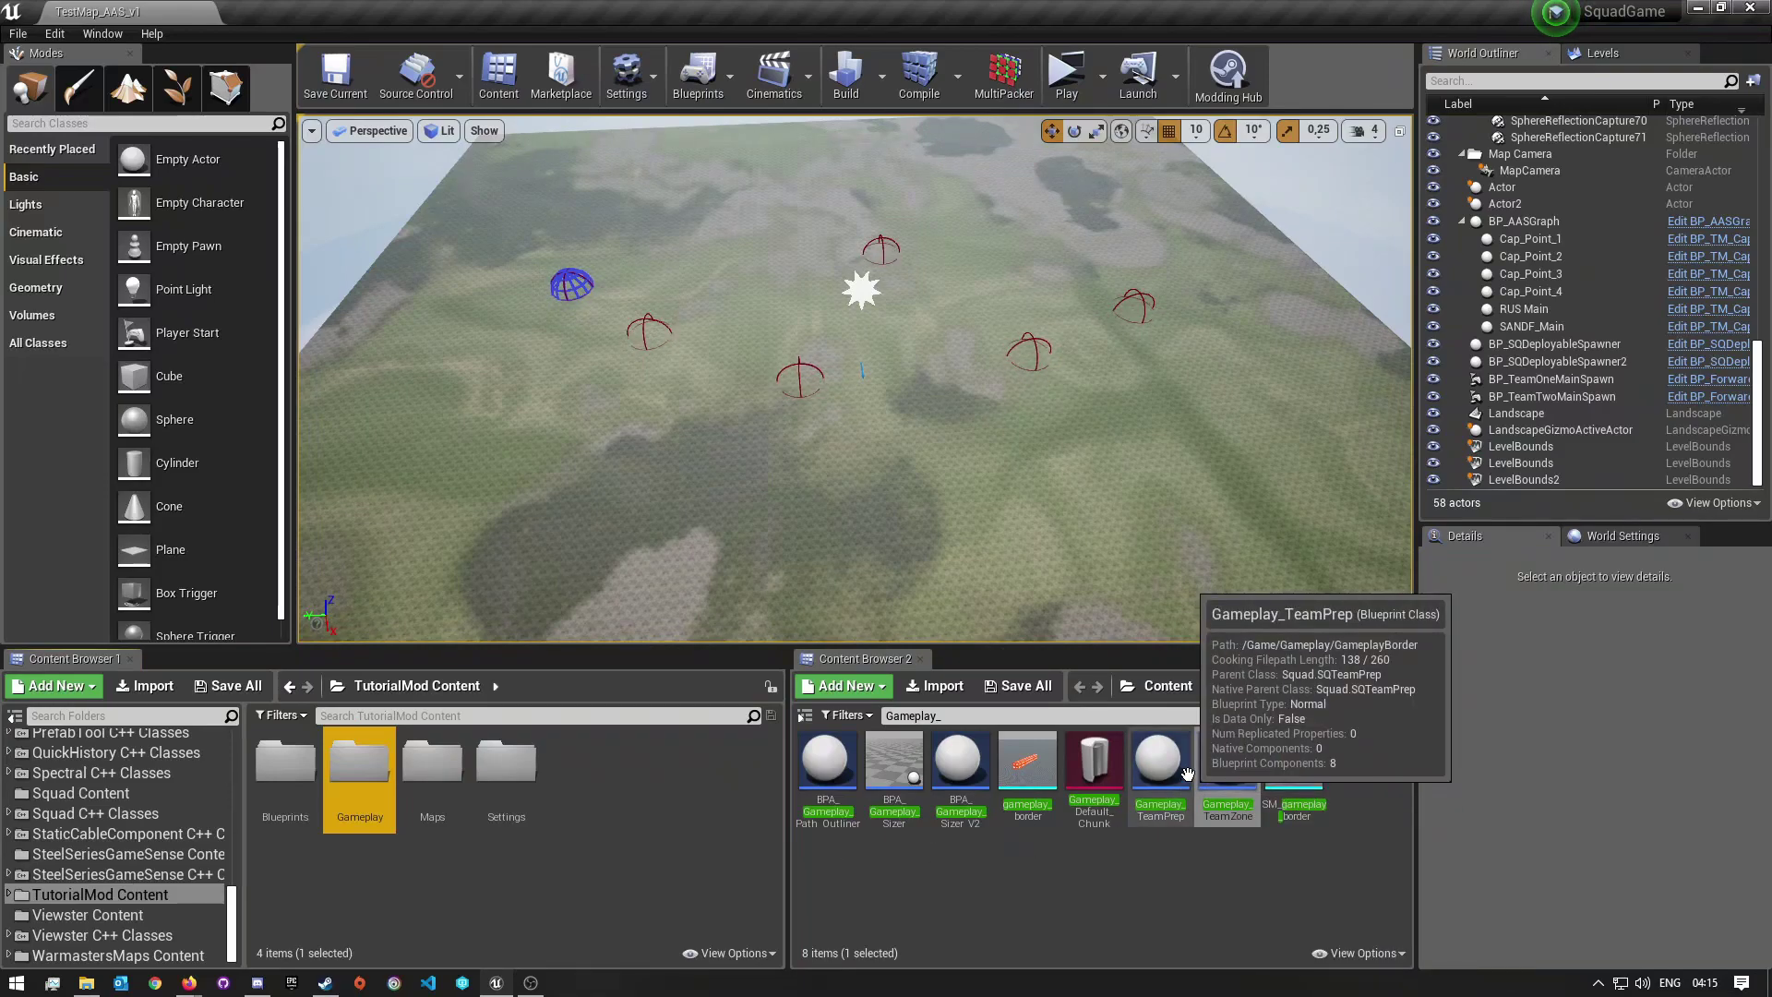
# Create a subfolder named GameplayBorder inside the mod's Gameplay folder.
pyautogui.rightClick(358, 785)
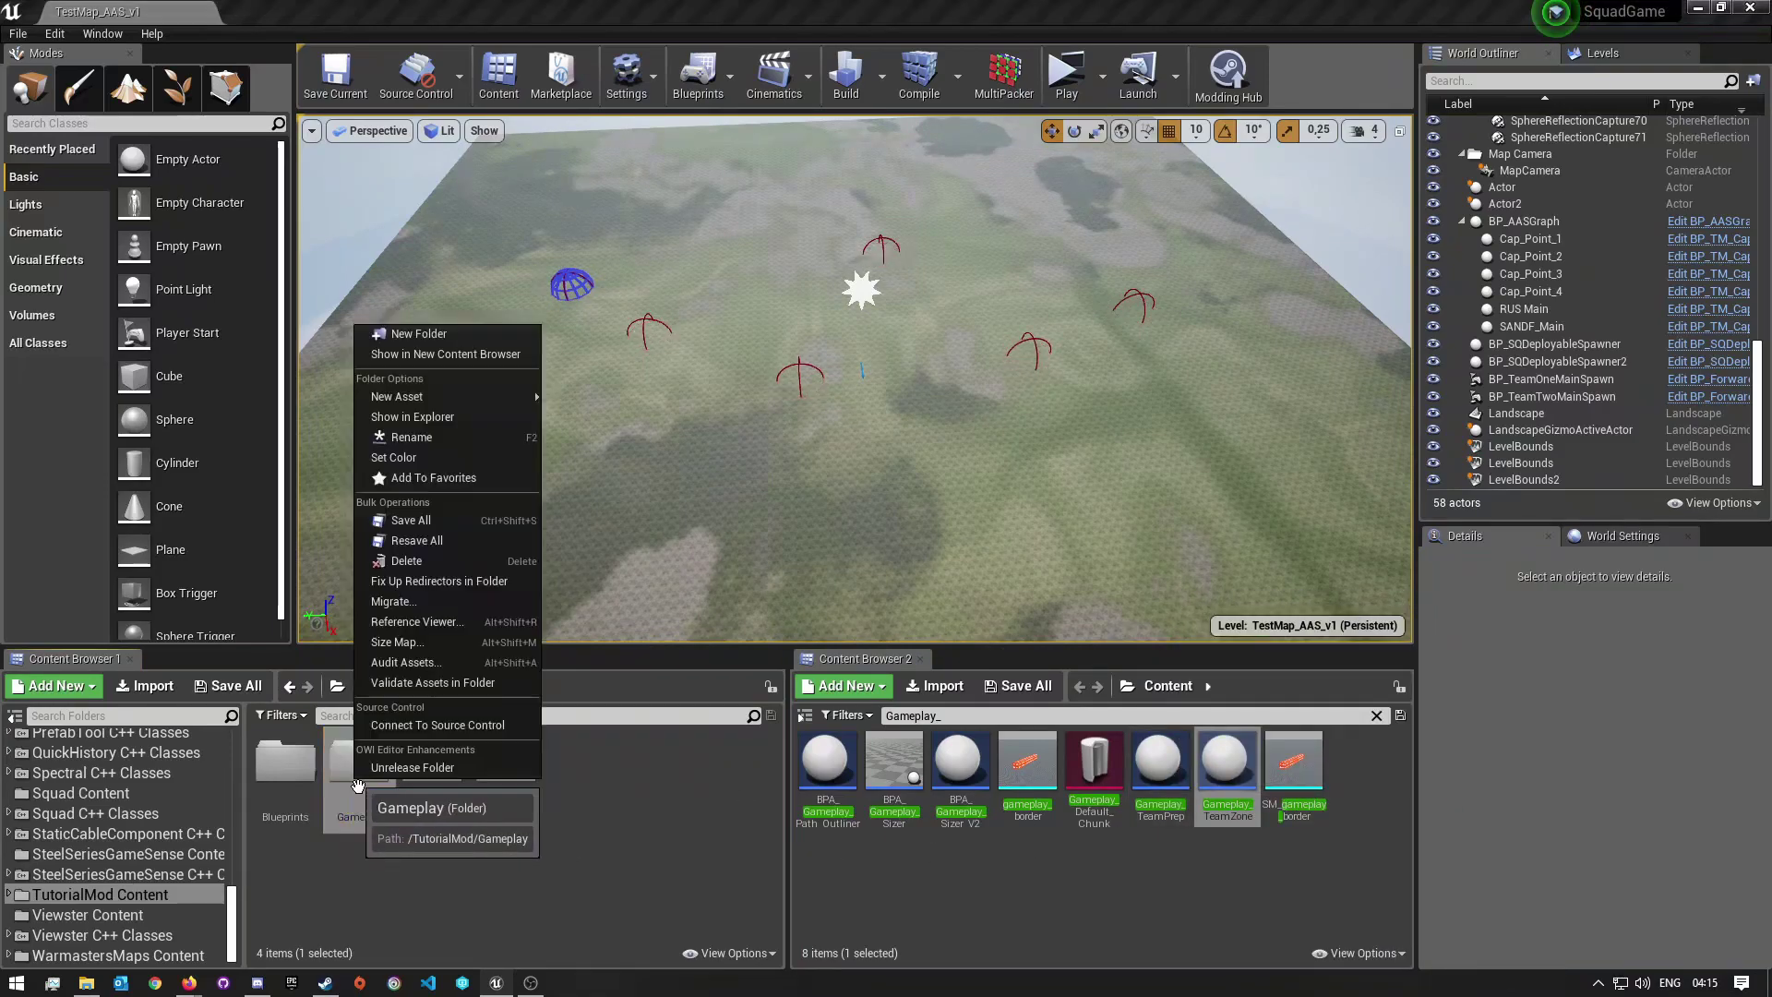
pyautogui.doubleClick(367, 775)
pyautogui.rightClick(374, 828)
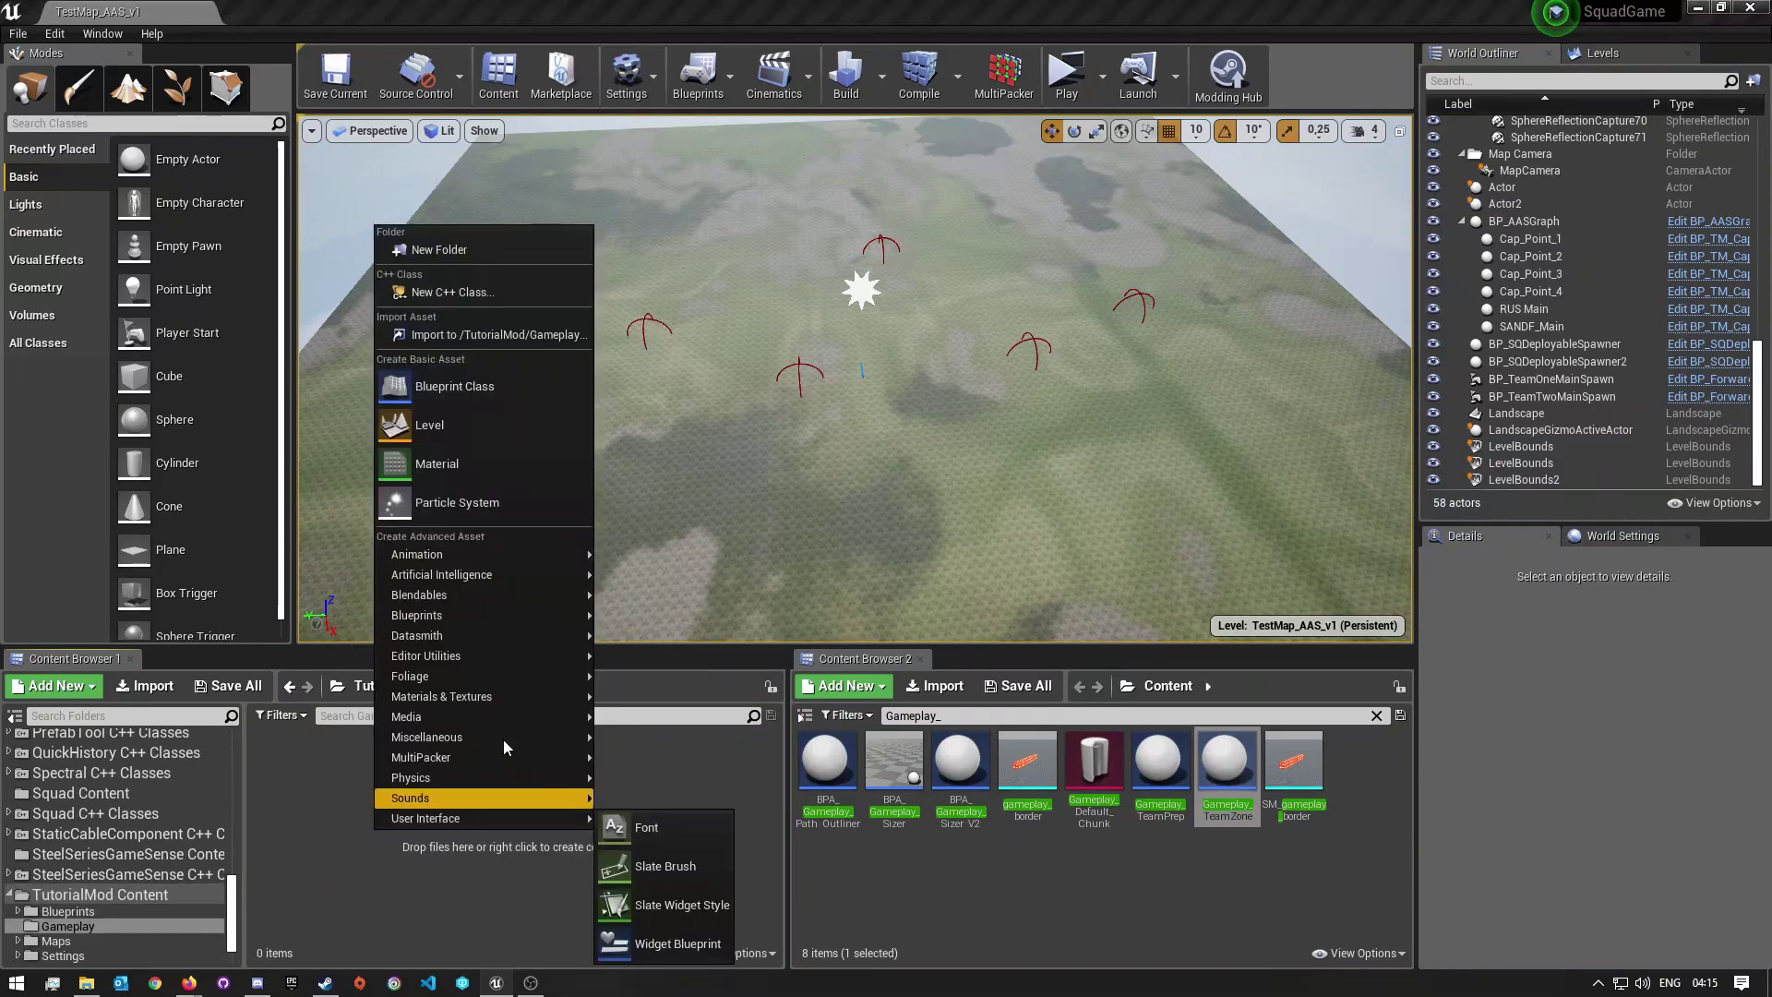
pyautogui.click(455, 247)
pyautogui.write('G')
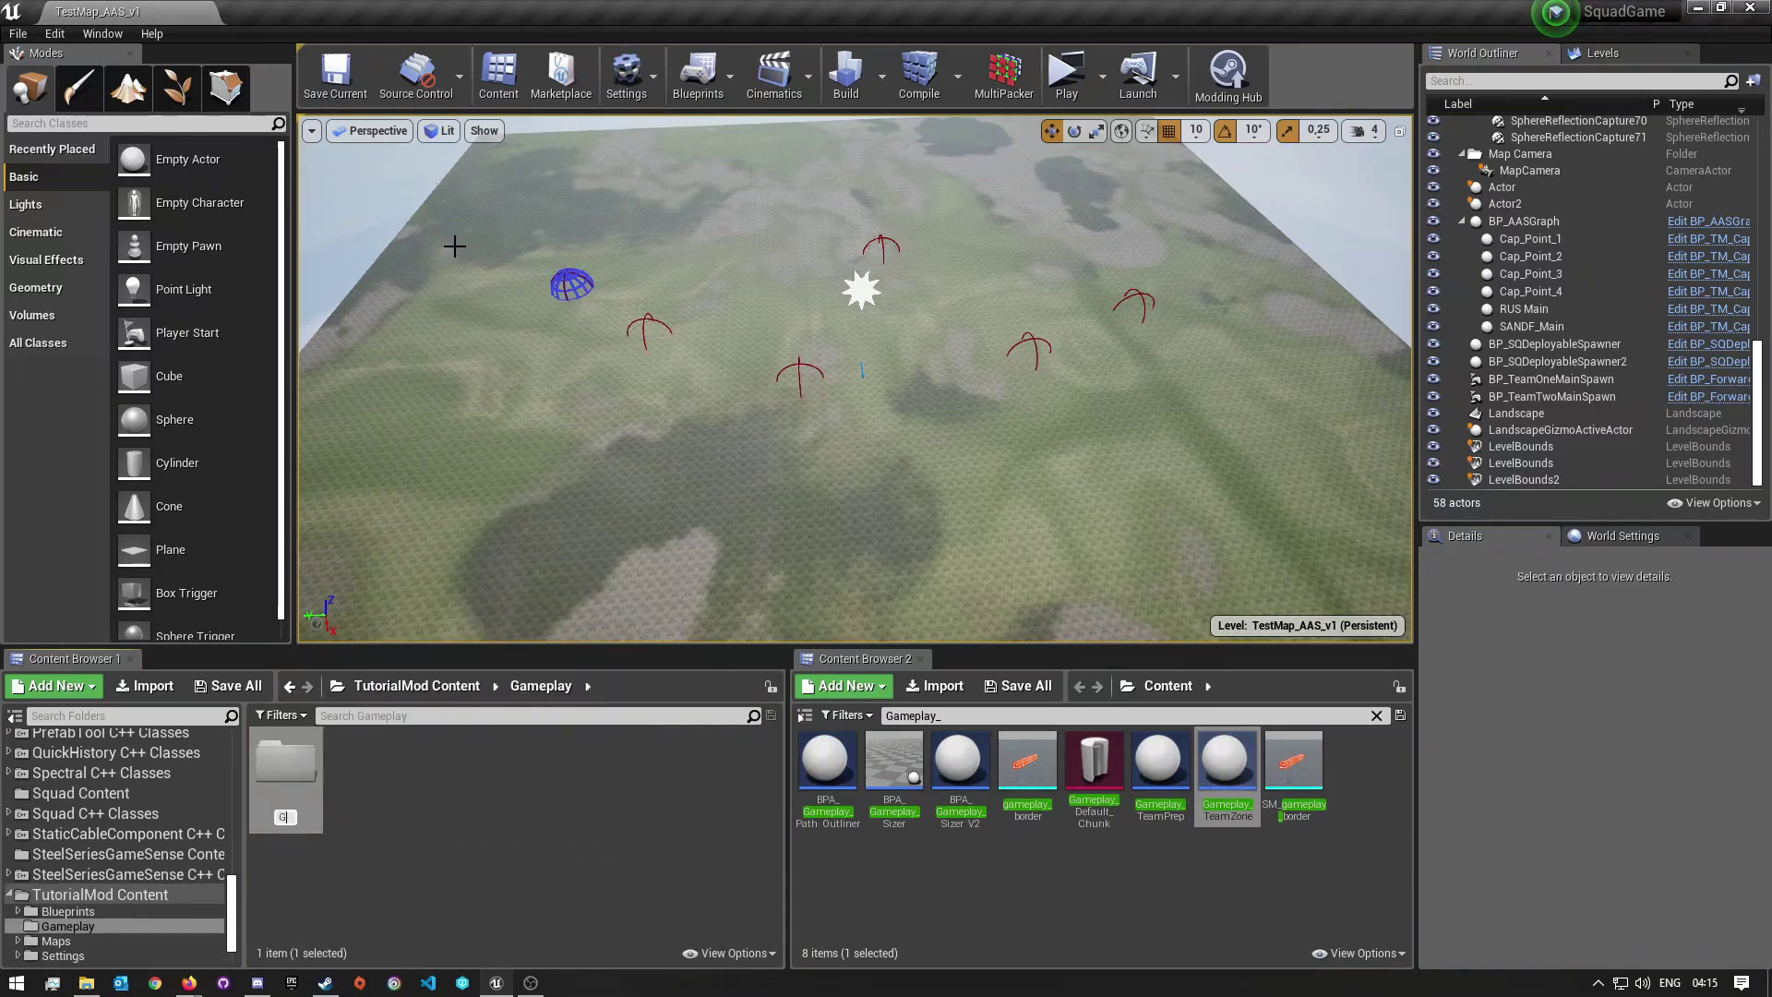
pyautogui.write('ameplayBorder')
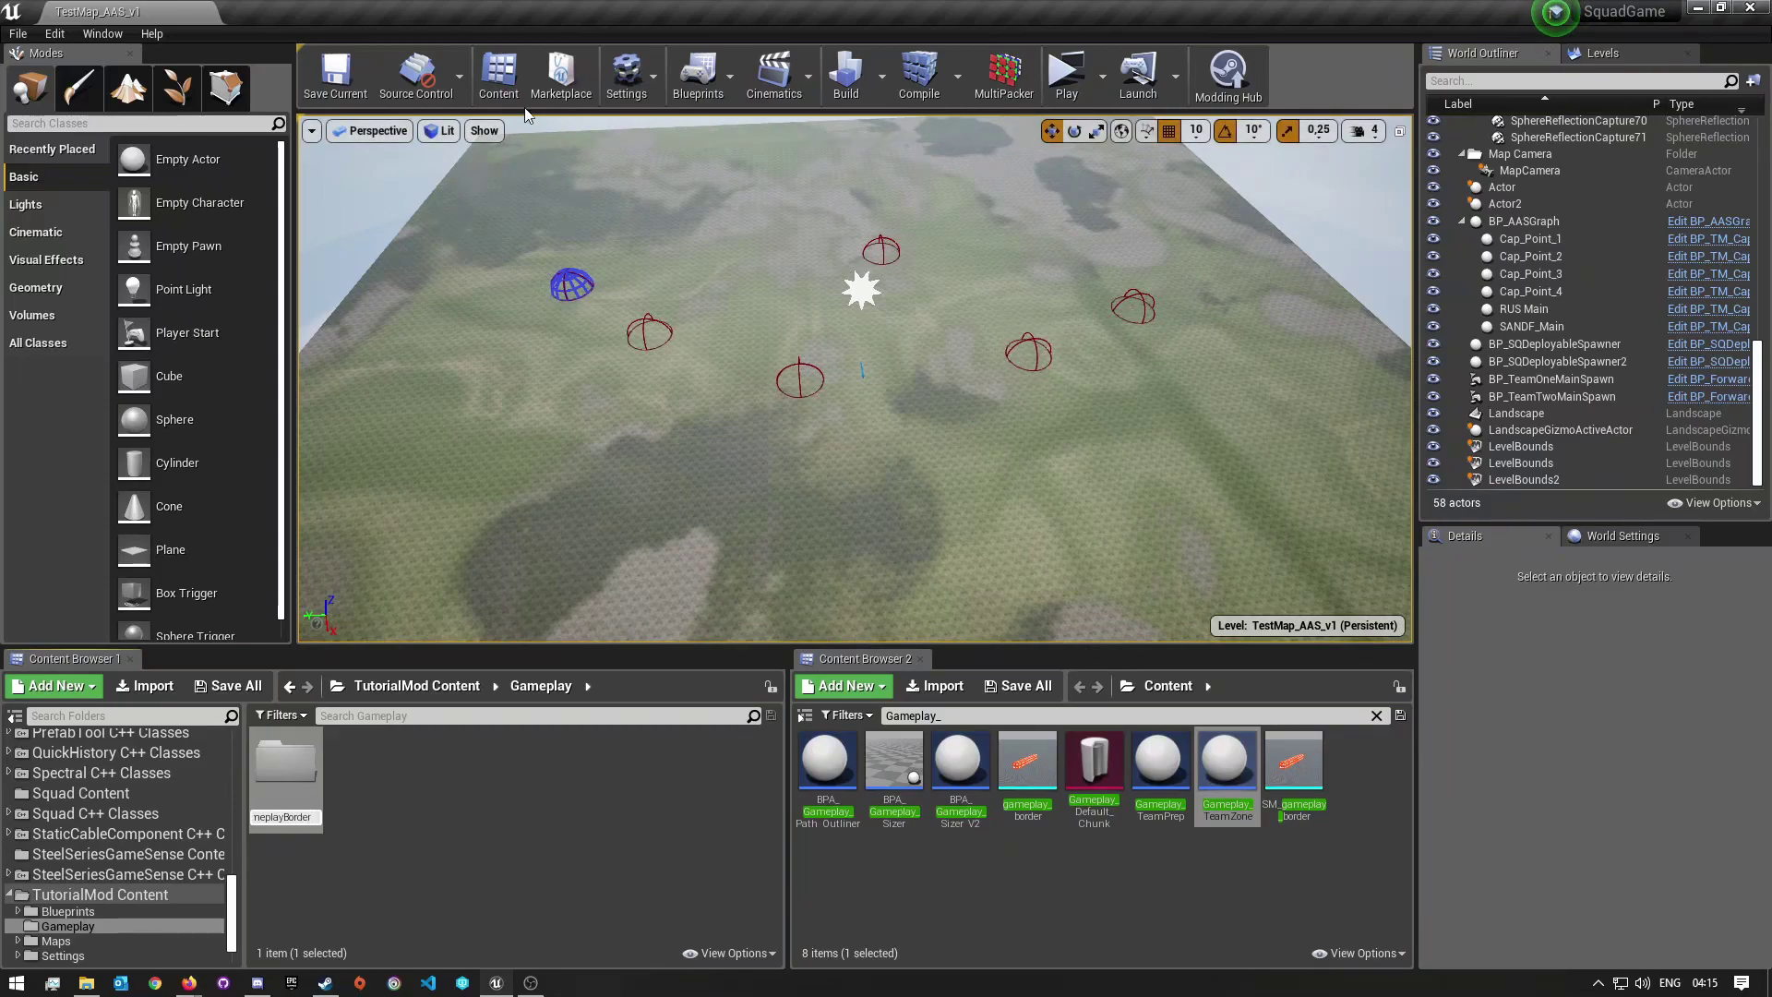
pyautogui.press('Return')
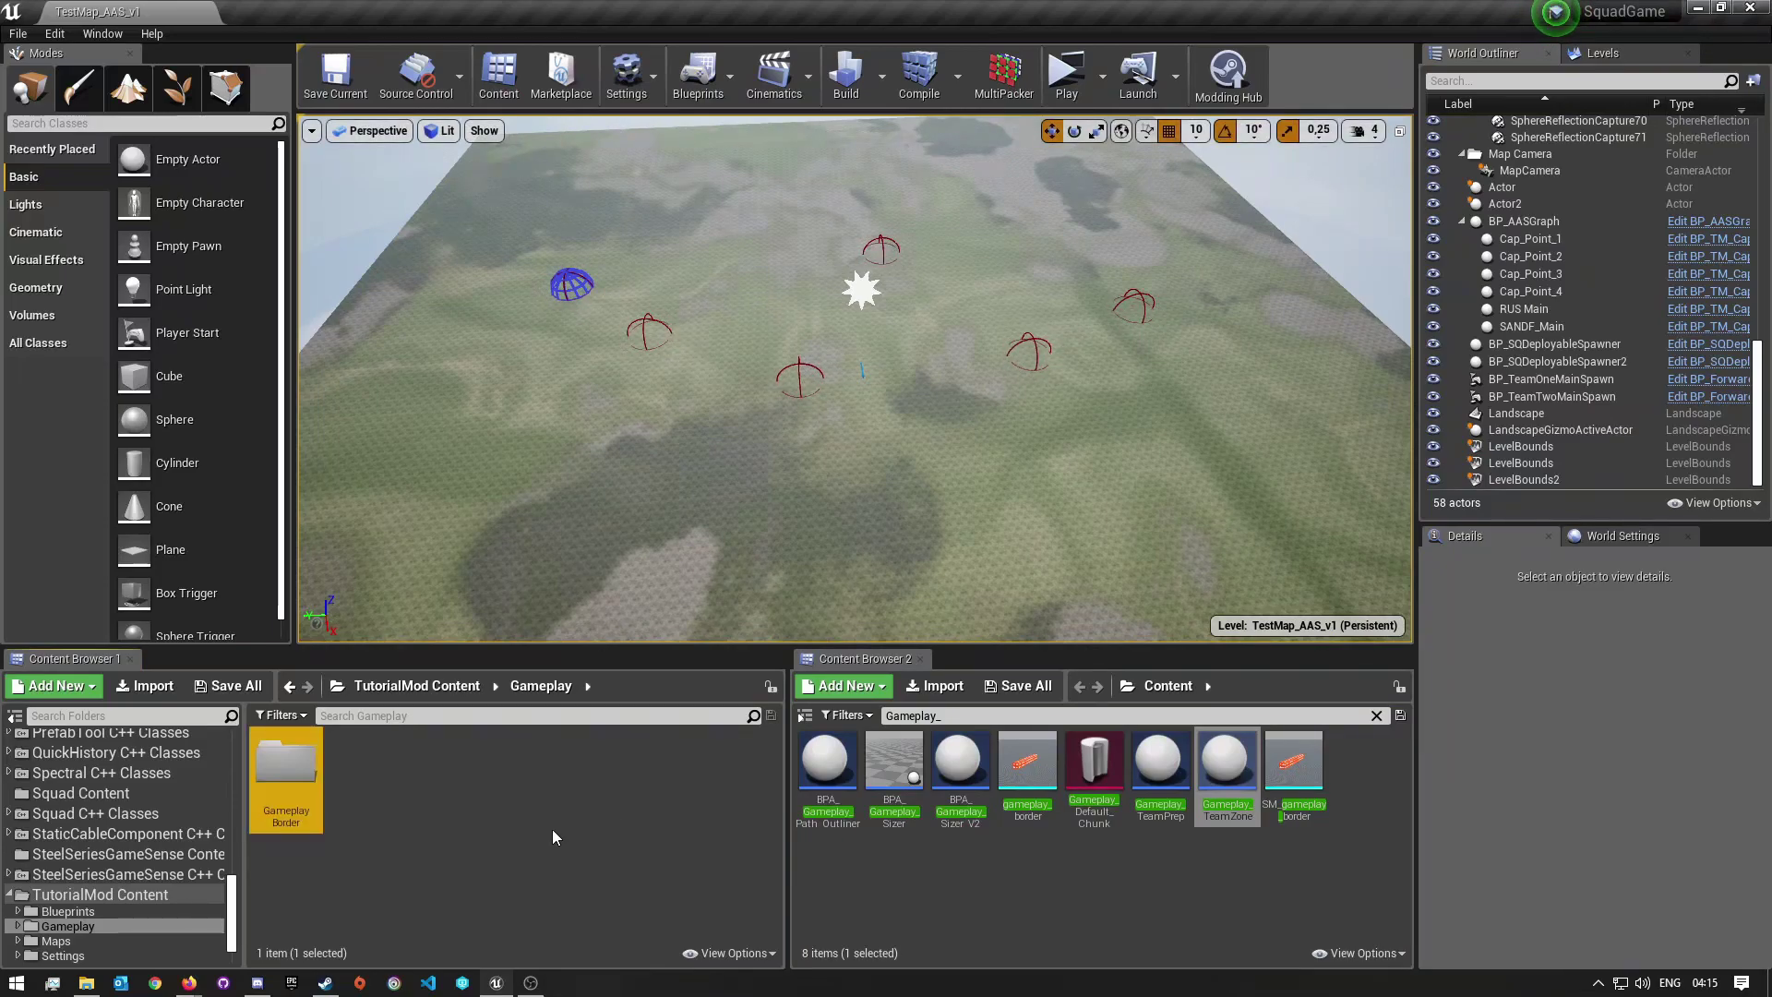
# Copy the Gameplay_TeamZone blueprint from the base game content into the mod's GameplayBorder folder.
pyautogui.doubleClick(269, 783)
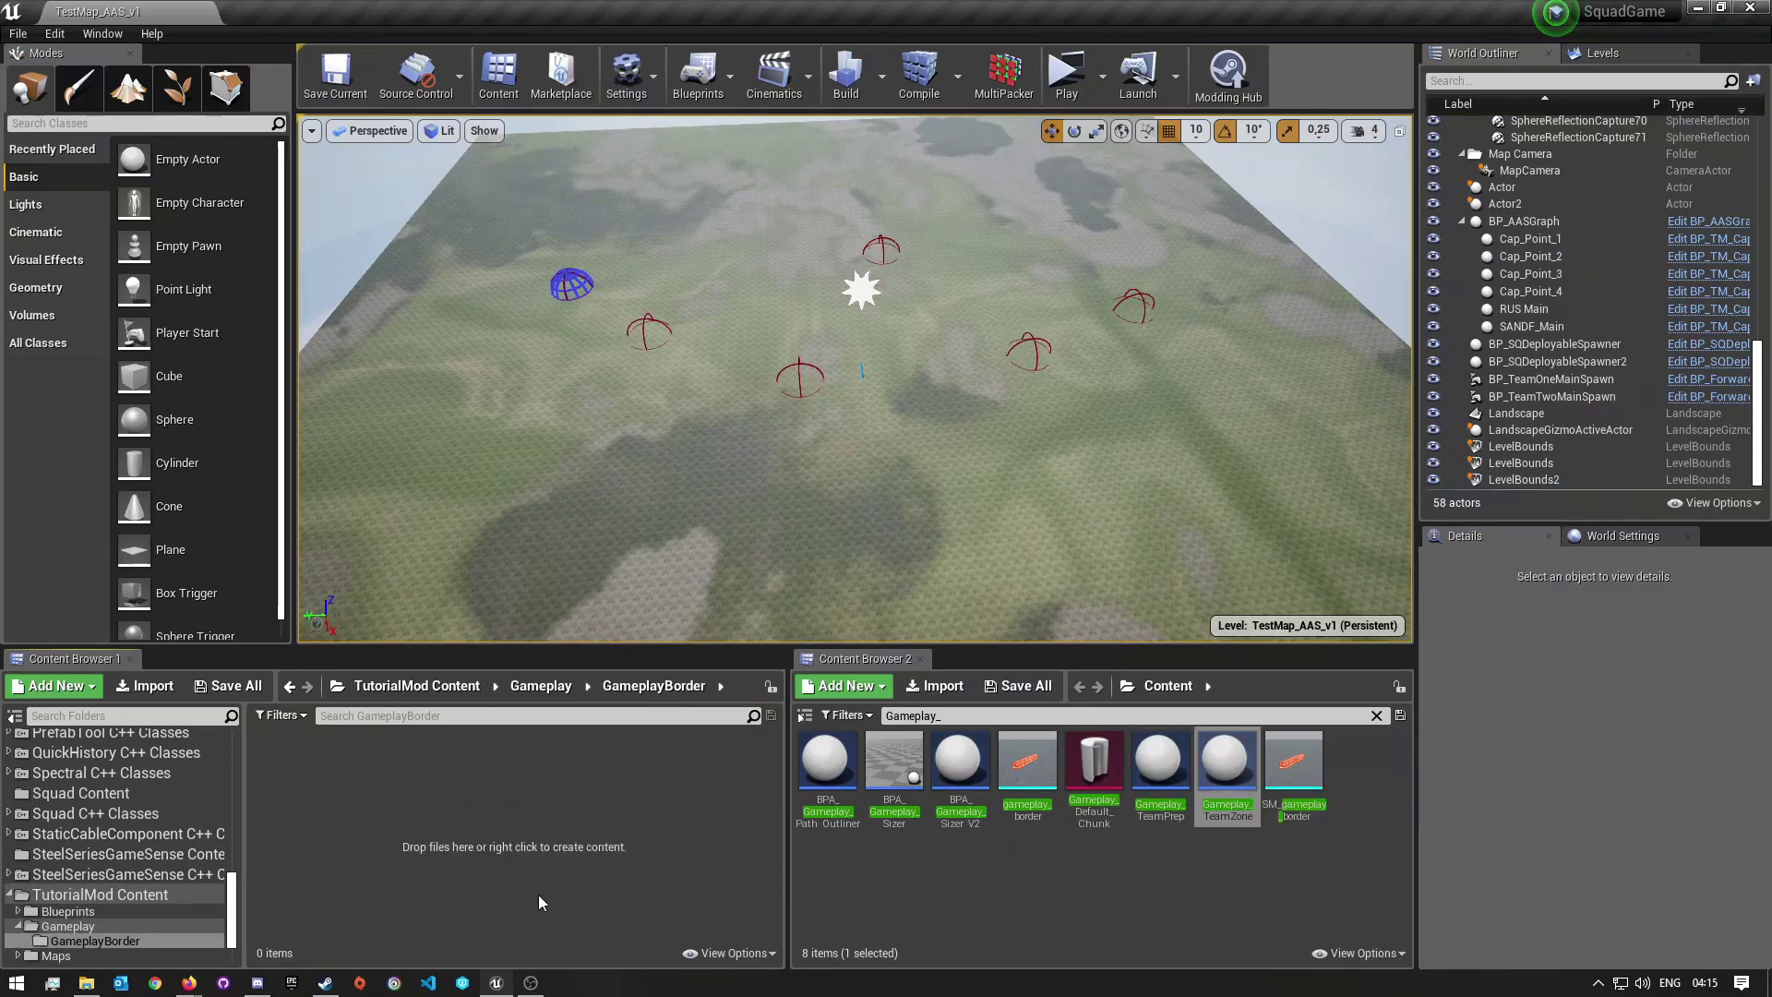
pyautogui.moveTo(1228, 773); pyautogui.dragTo(353, 820)
pyautogui.click(396, 865)
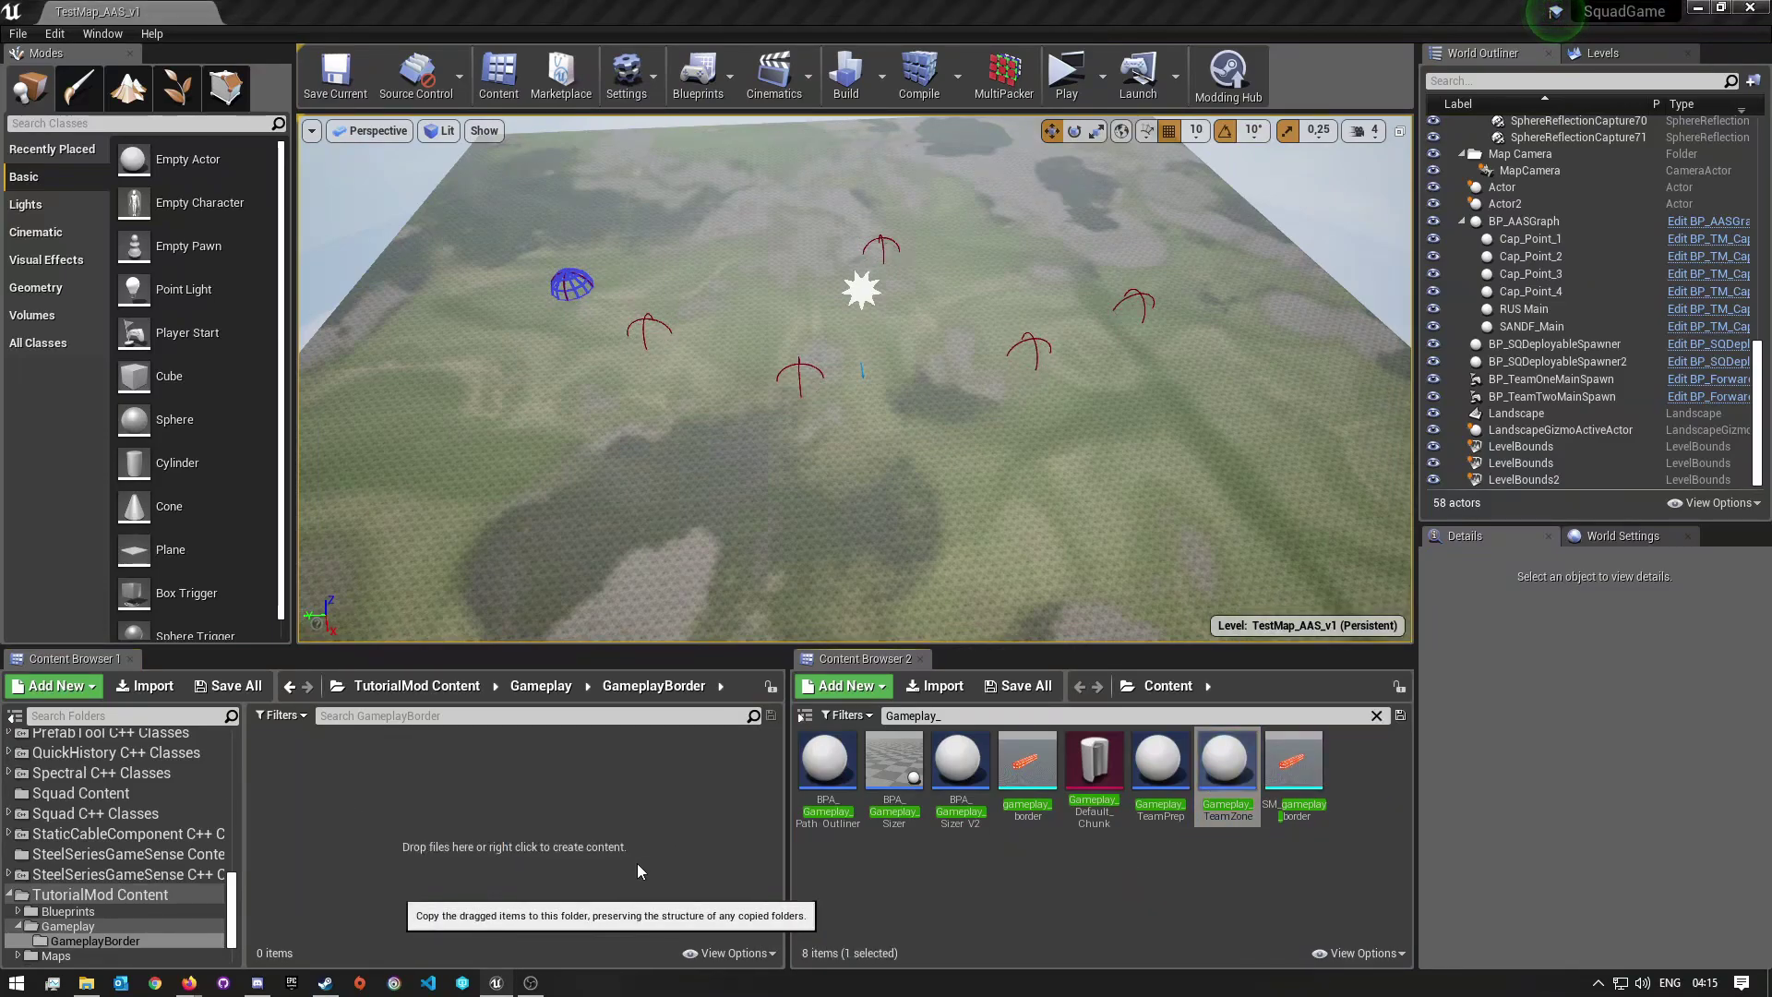
# Copy the Gameplay_TeamPrep blueprint from the base game content into the mod's GameplayBorder folder.
pyautogui.click(1165, 763)
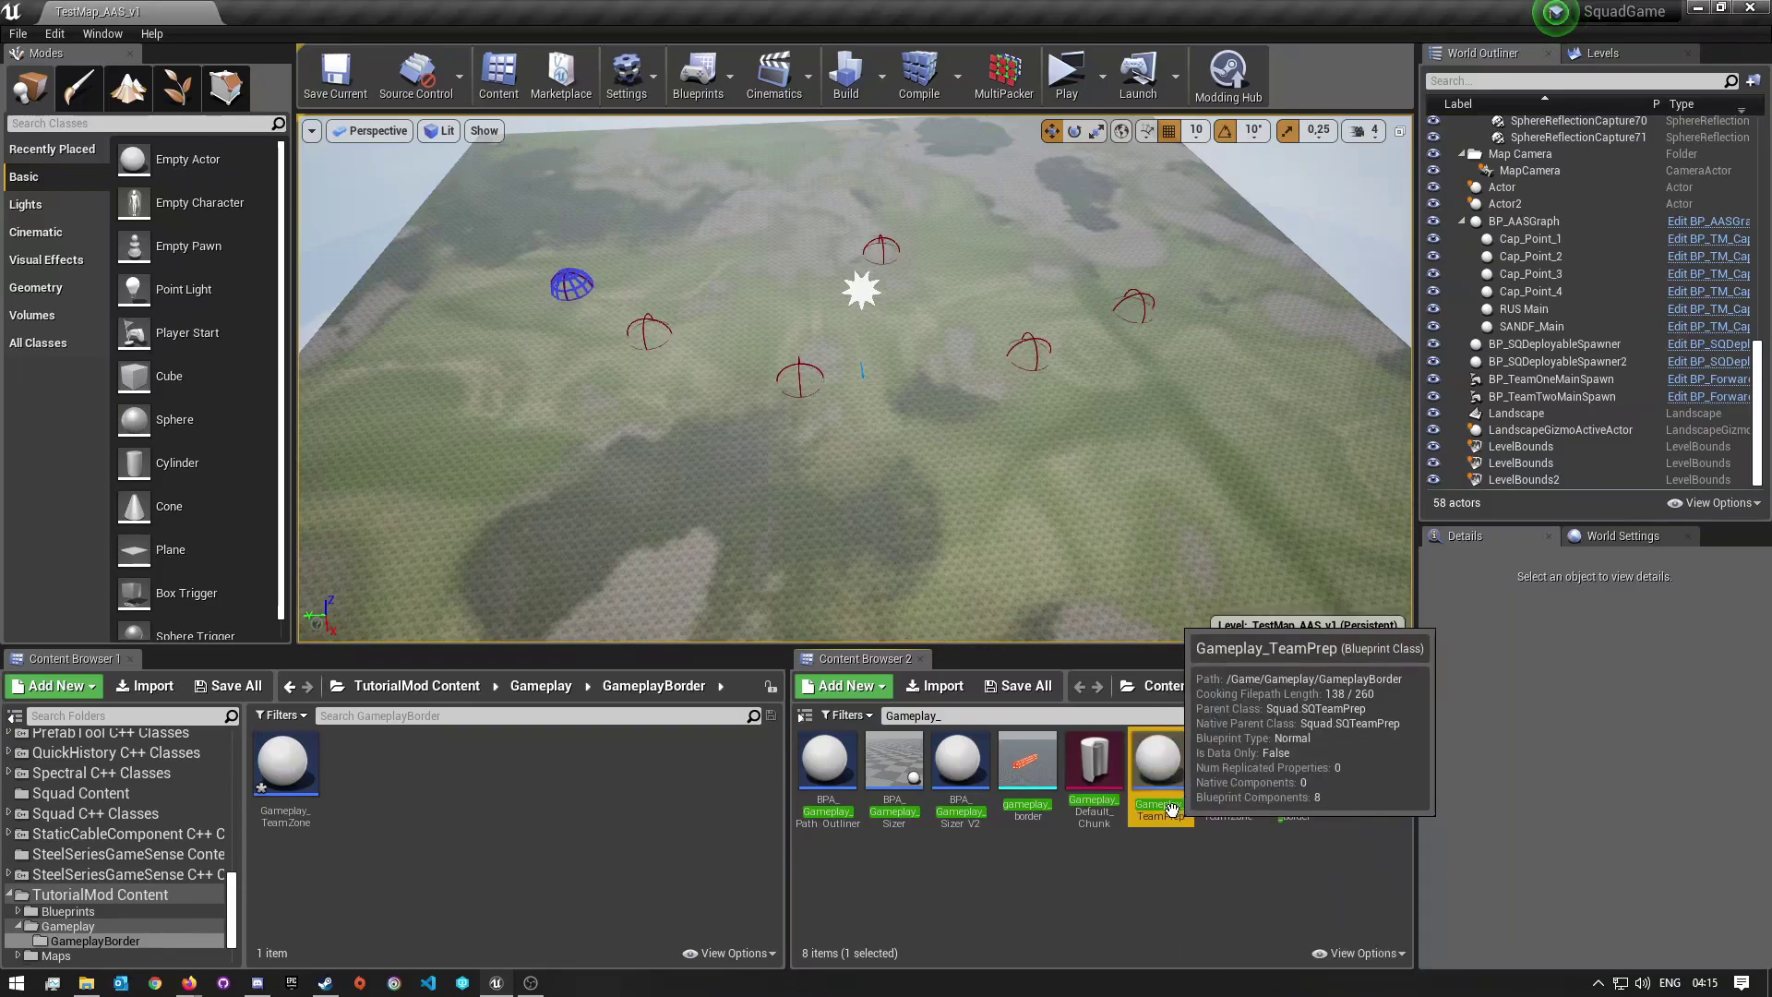
pyautogui.moveTo(510, 828); pyautogui.dragTo(474, 816)
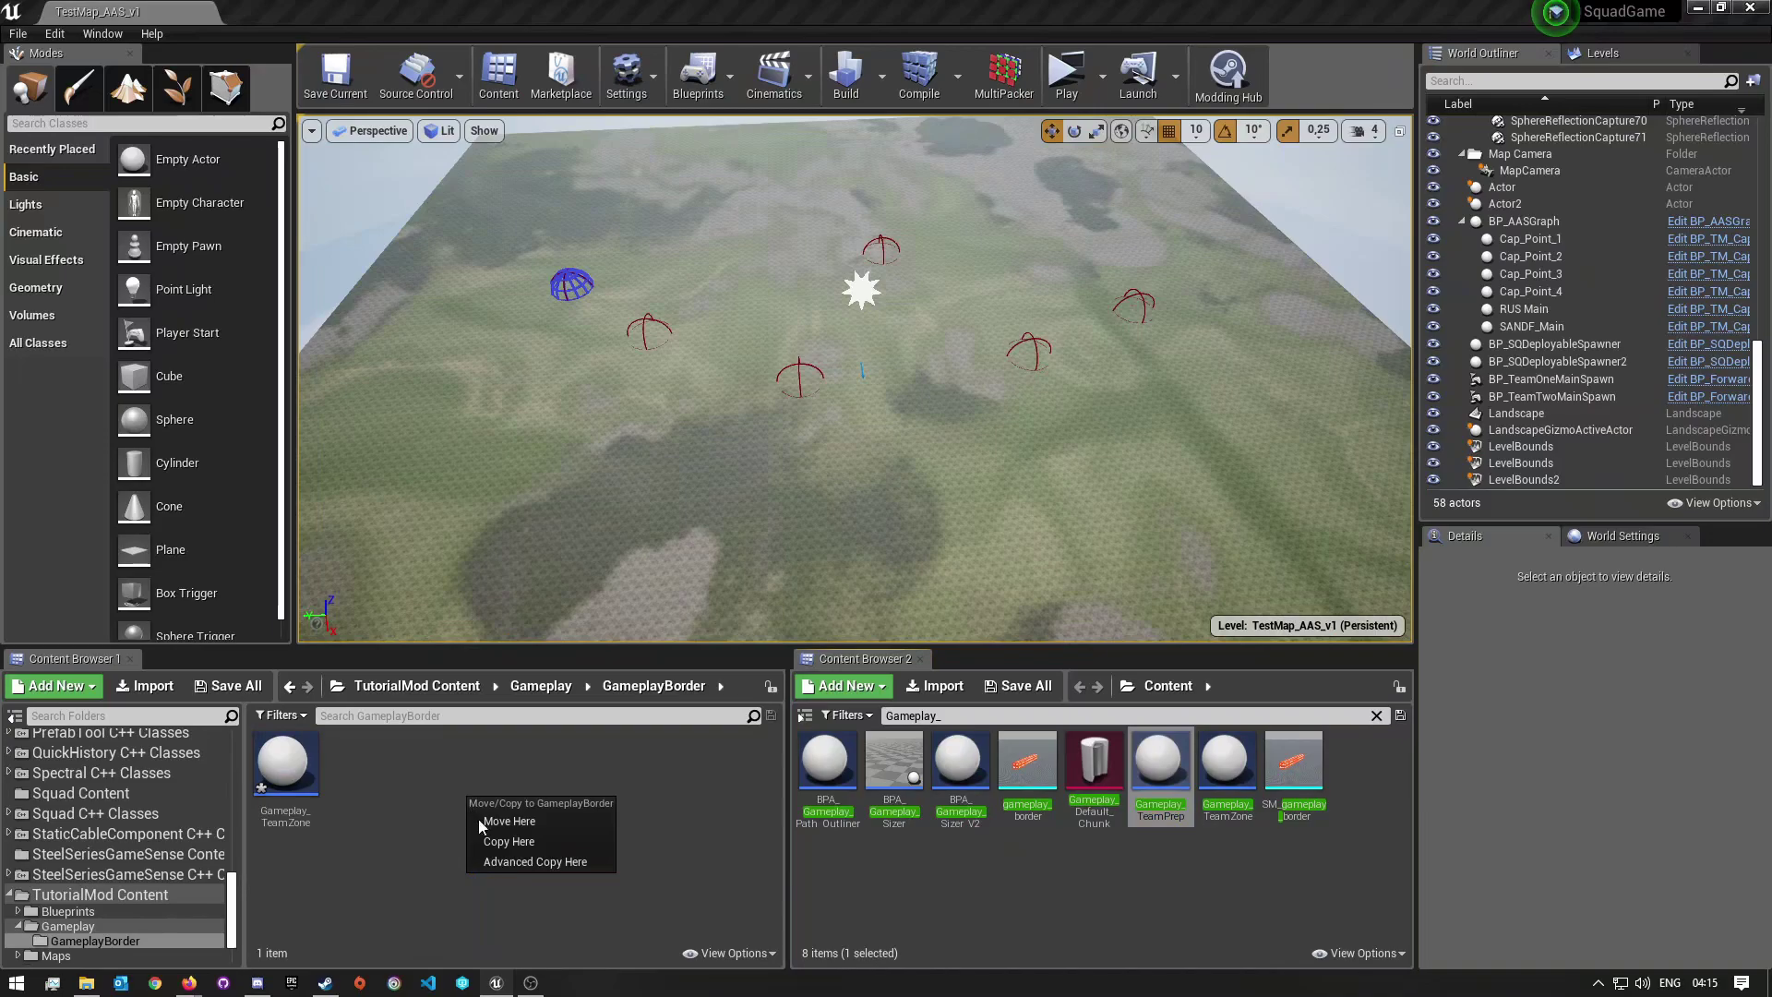
pyautogui.click(506, 844)
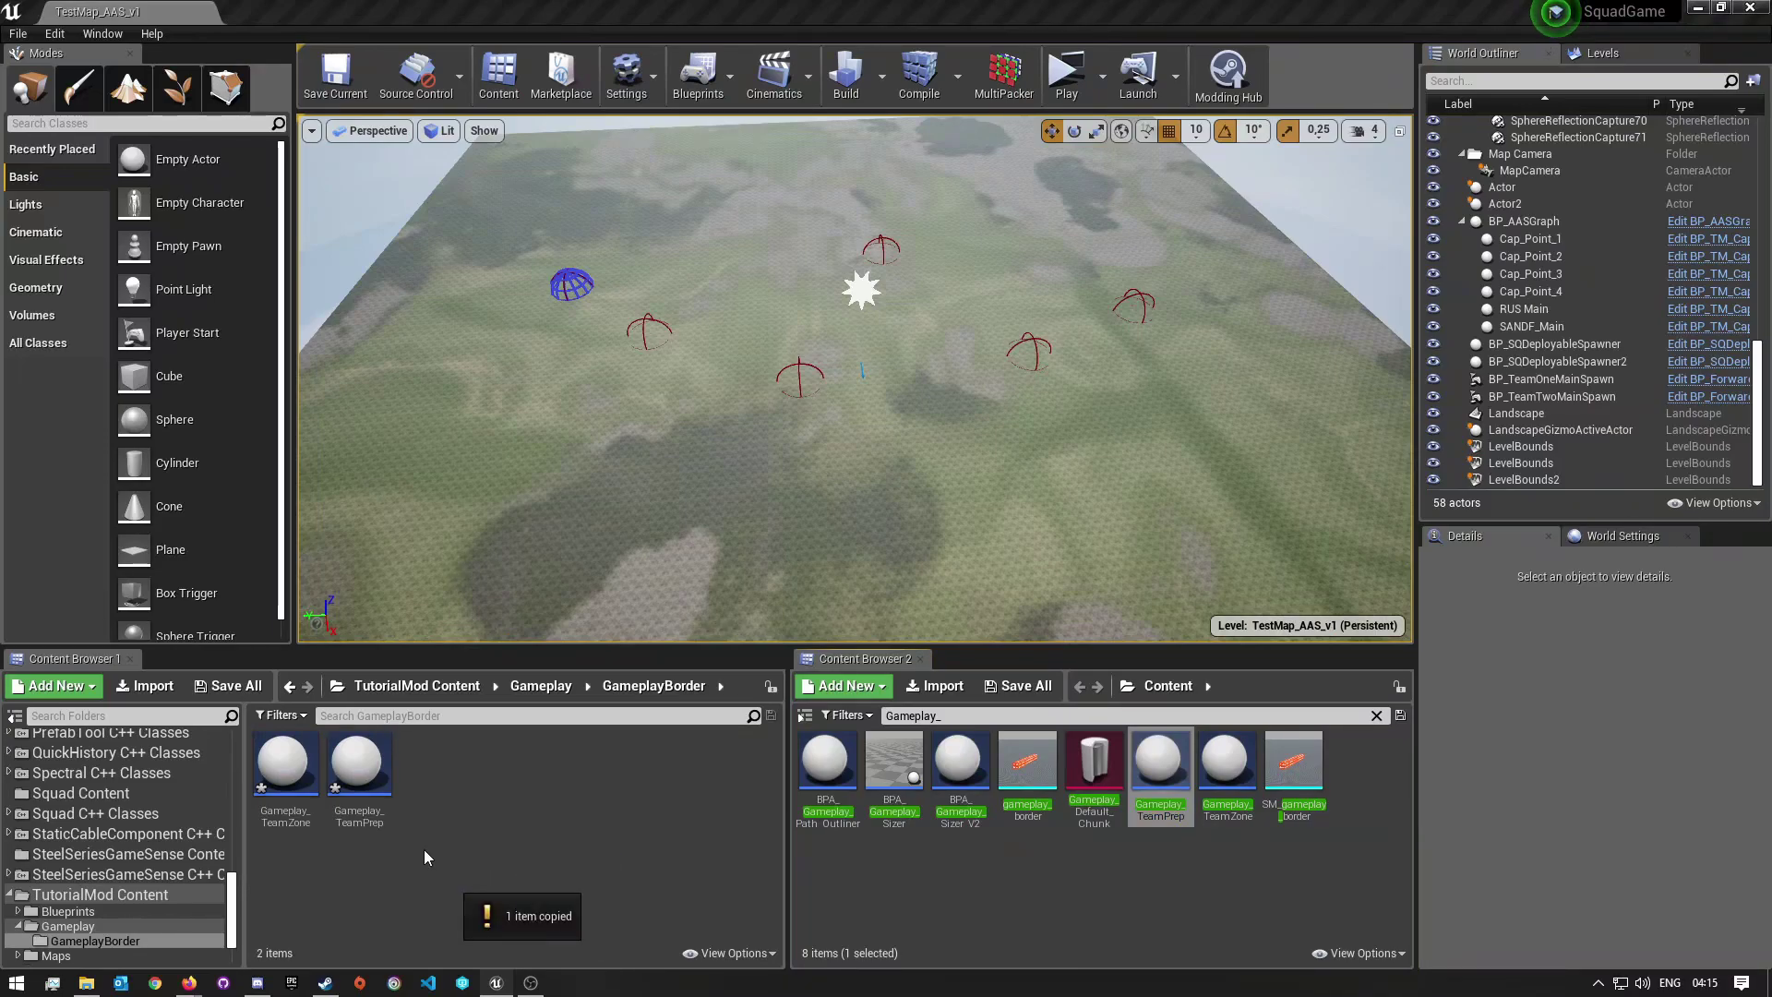
pyautogui.click(283, 764)
pyautogui.rightClick(277, 773)
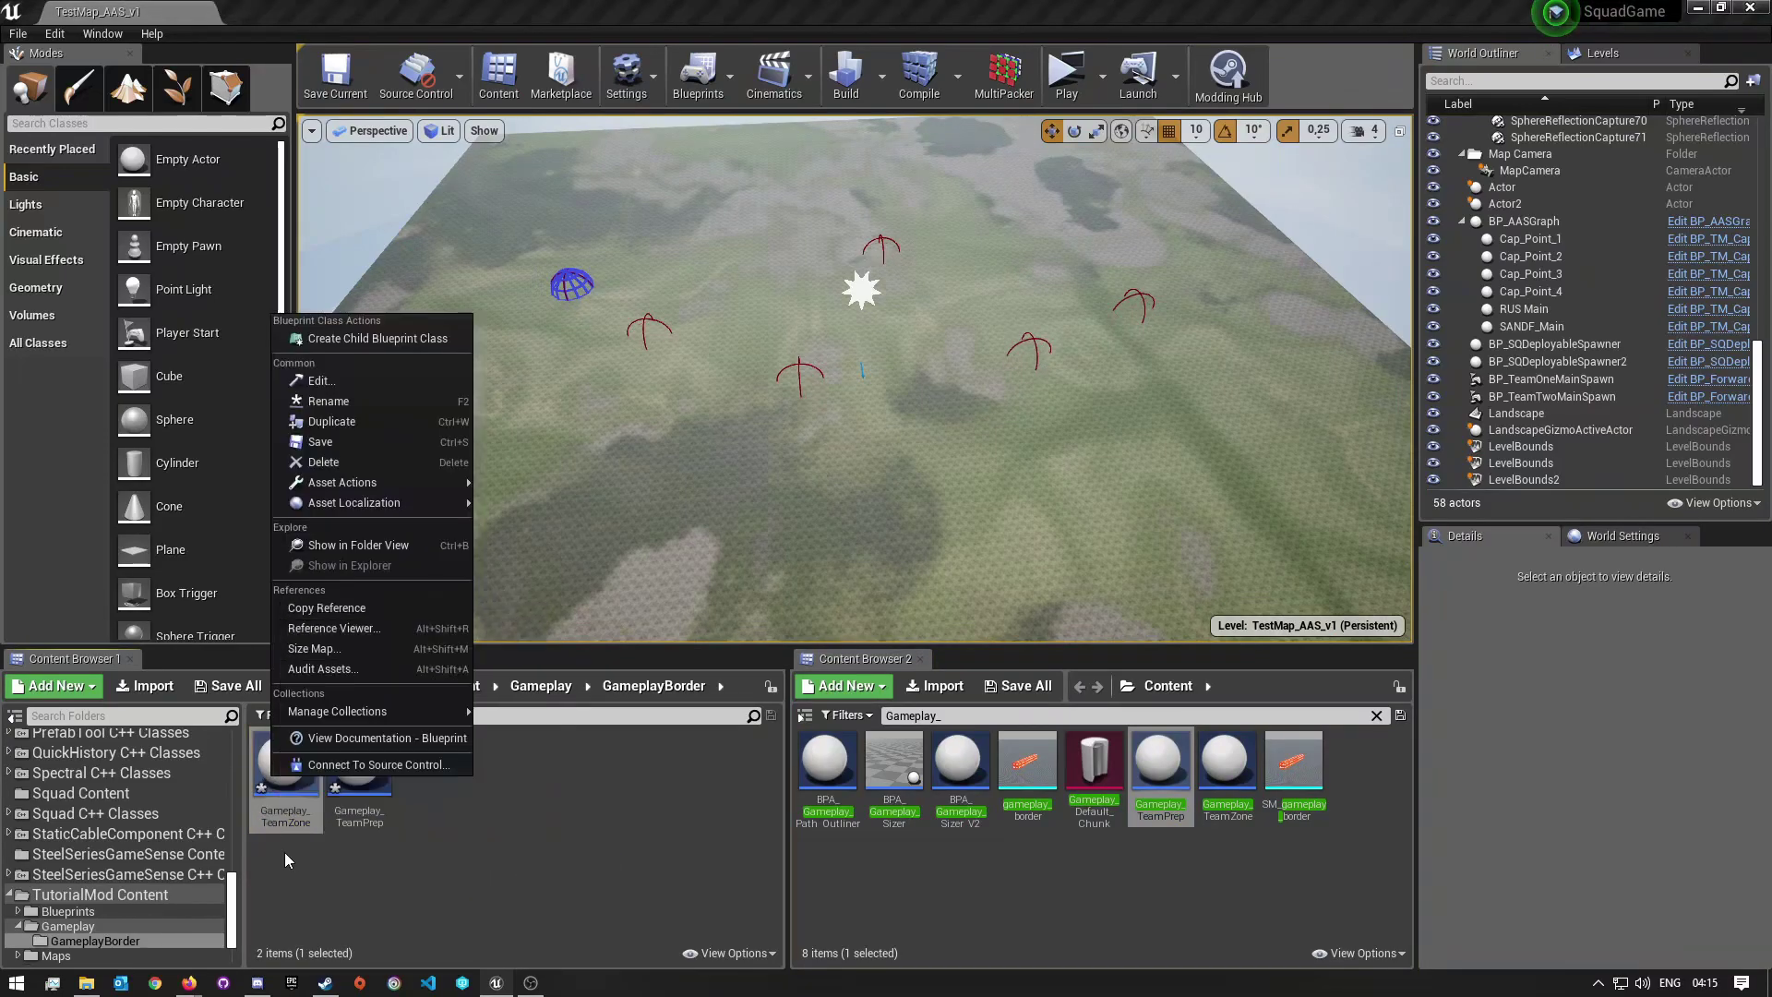
pyautogui.click(346, 406)
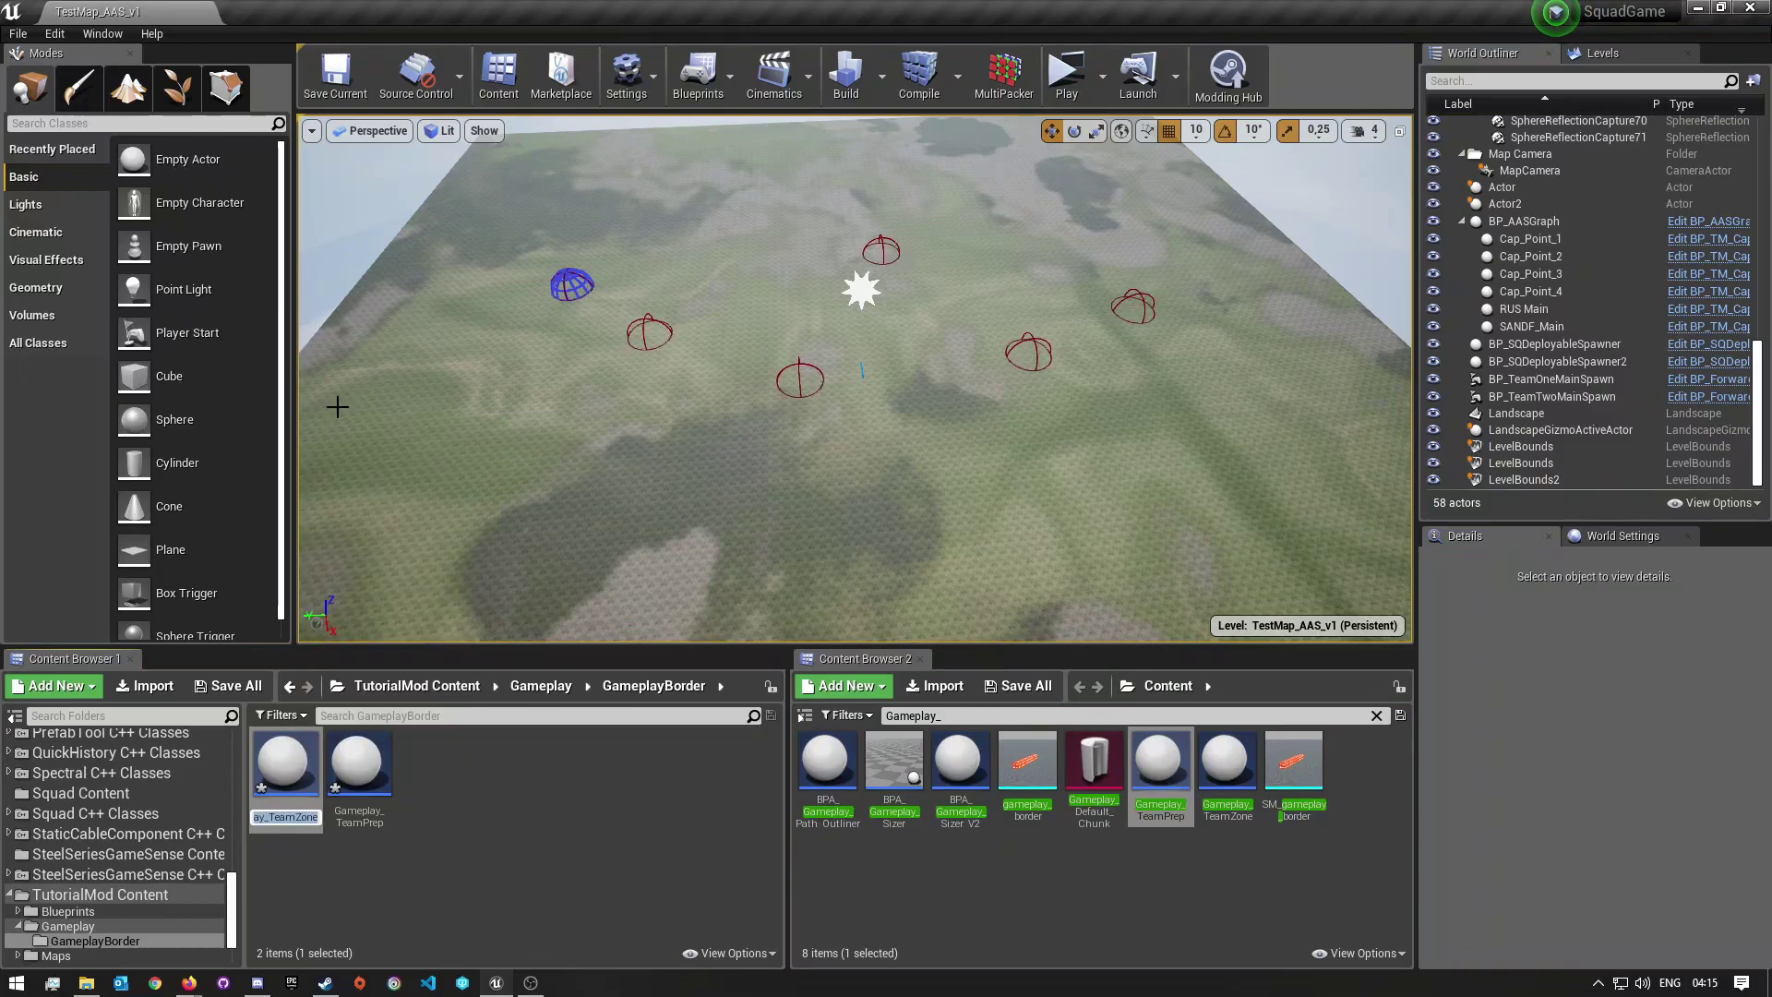
pyautogui.press('Home')
pyautogui.click(595, 872)
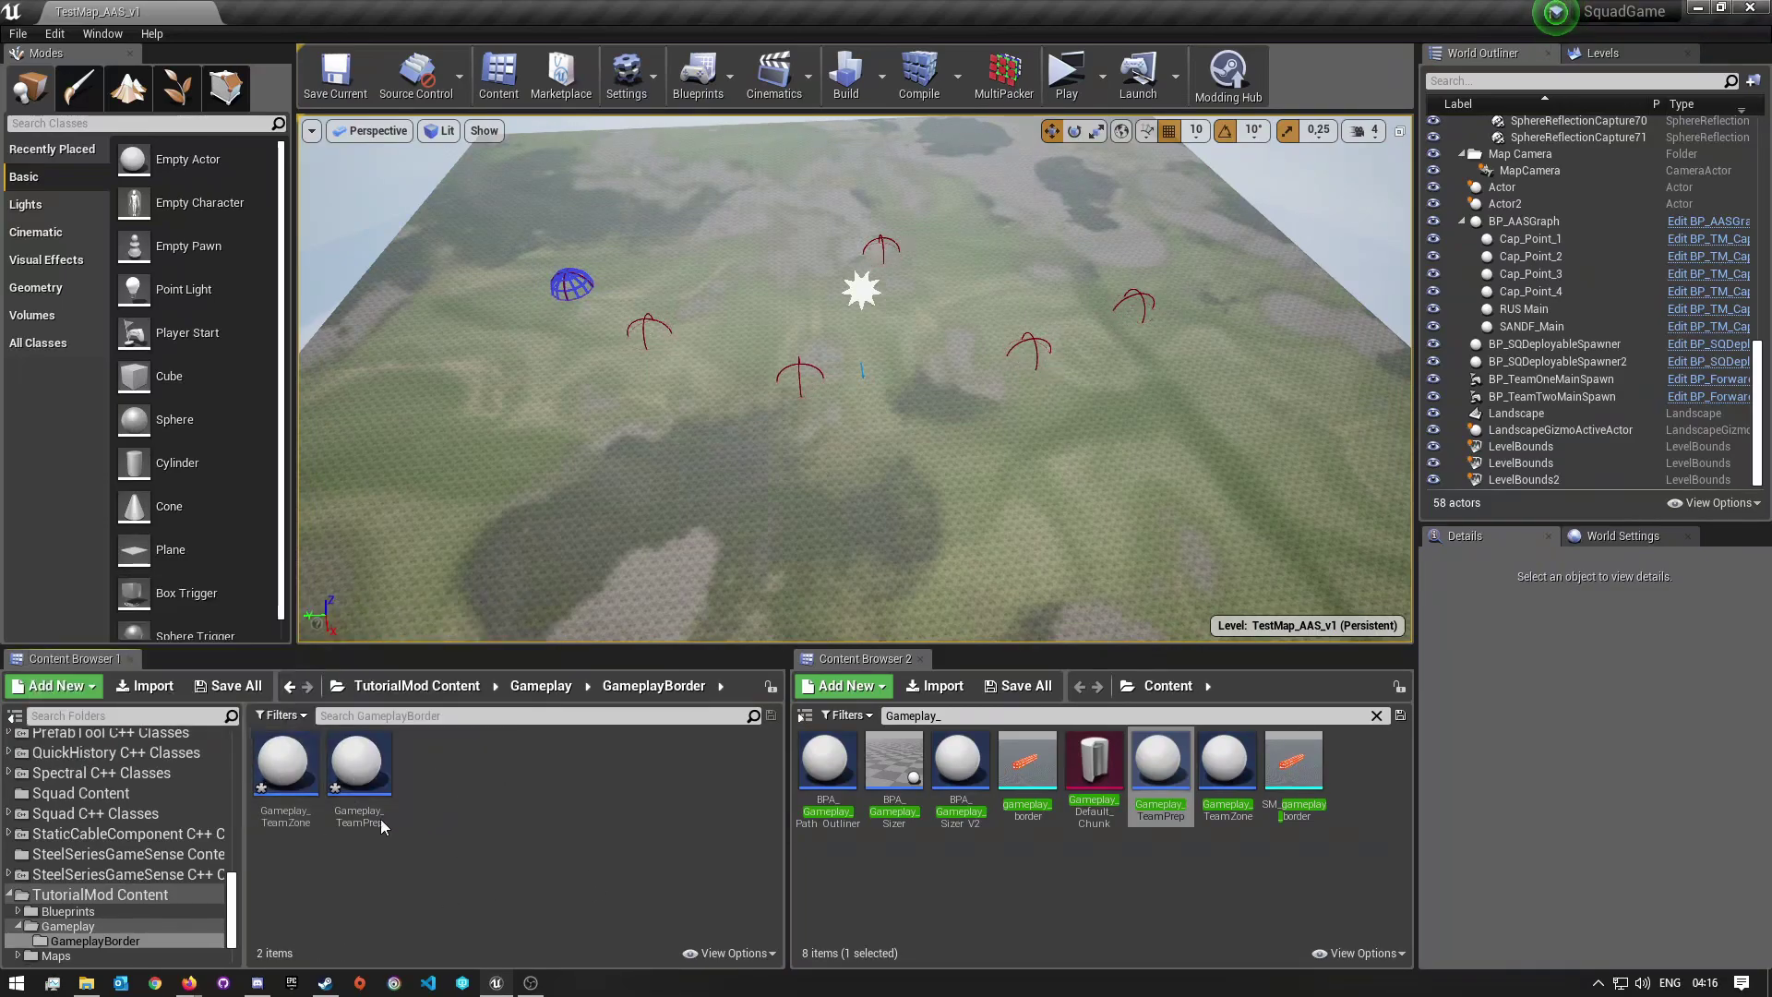
# Save all modified assets and clear the "Gameplay_" search in the second content browser.
pyautogui.click(228, 685)
pyautogui.click(1048, 660)
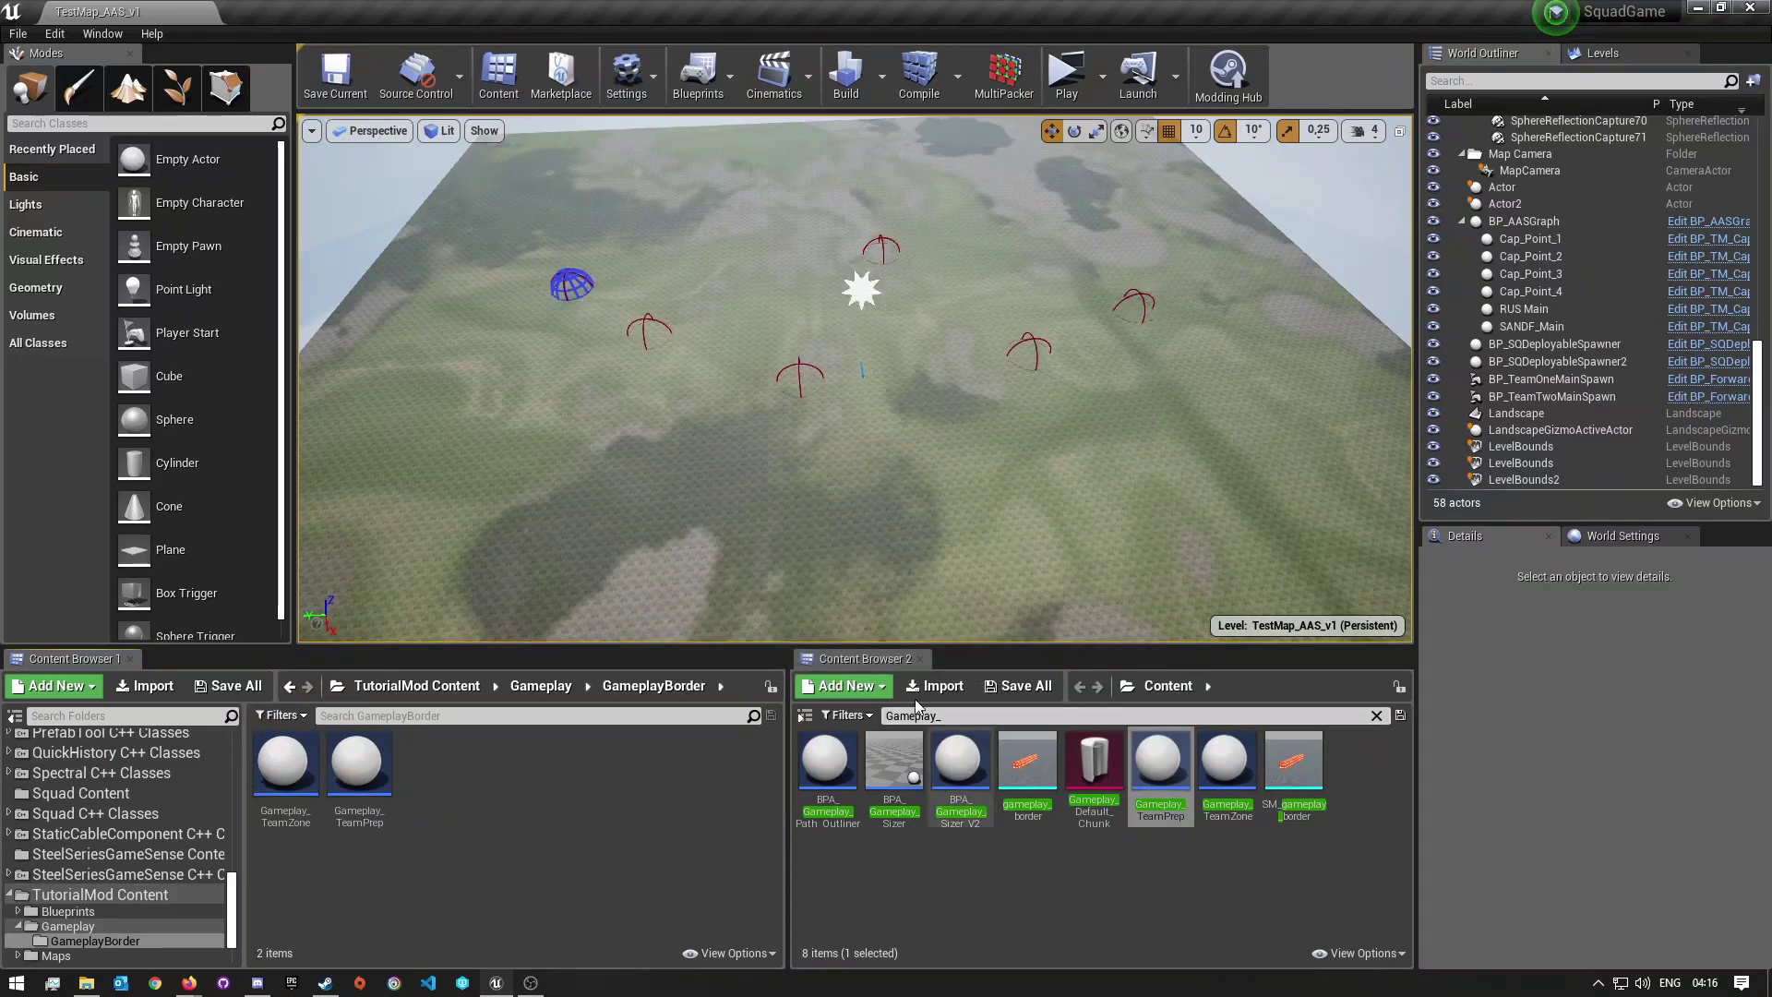
pyautogui.click(1376, 715)
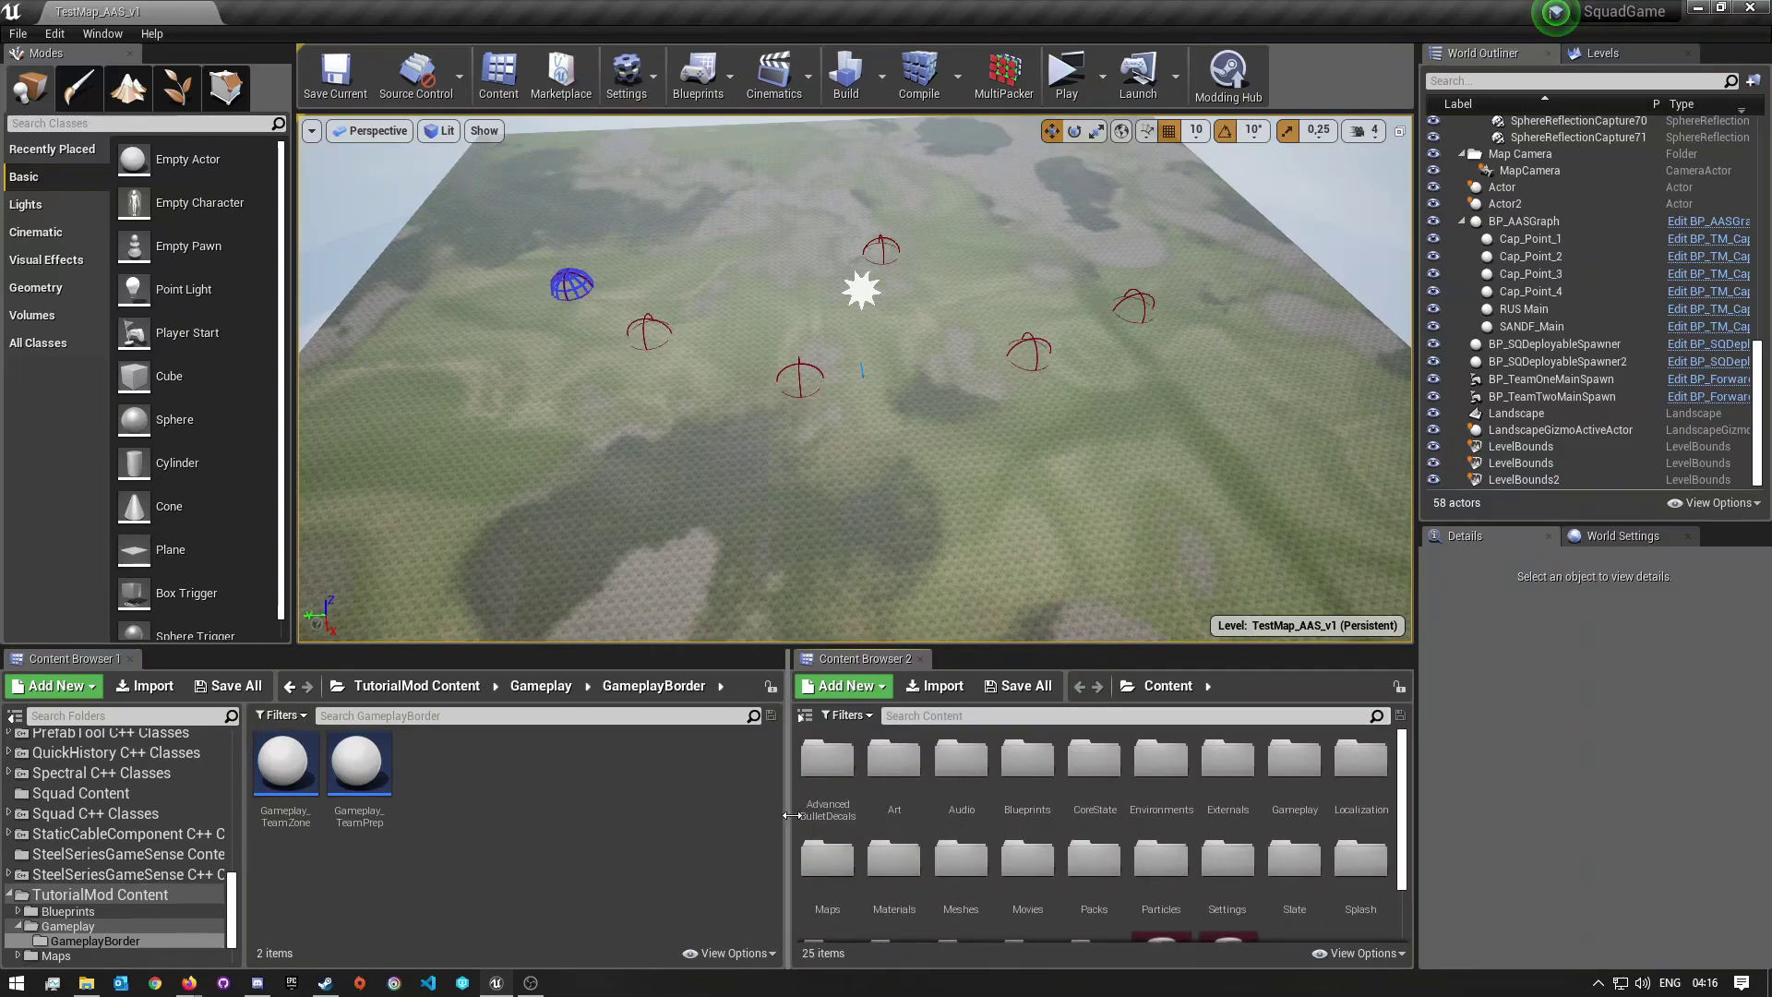
pyautogui.moveTo(790, 816); pyautogui.dragTo(822, 816)
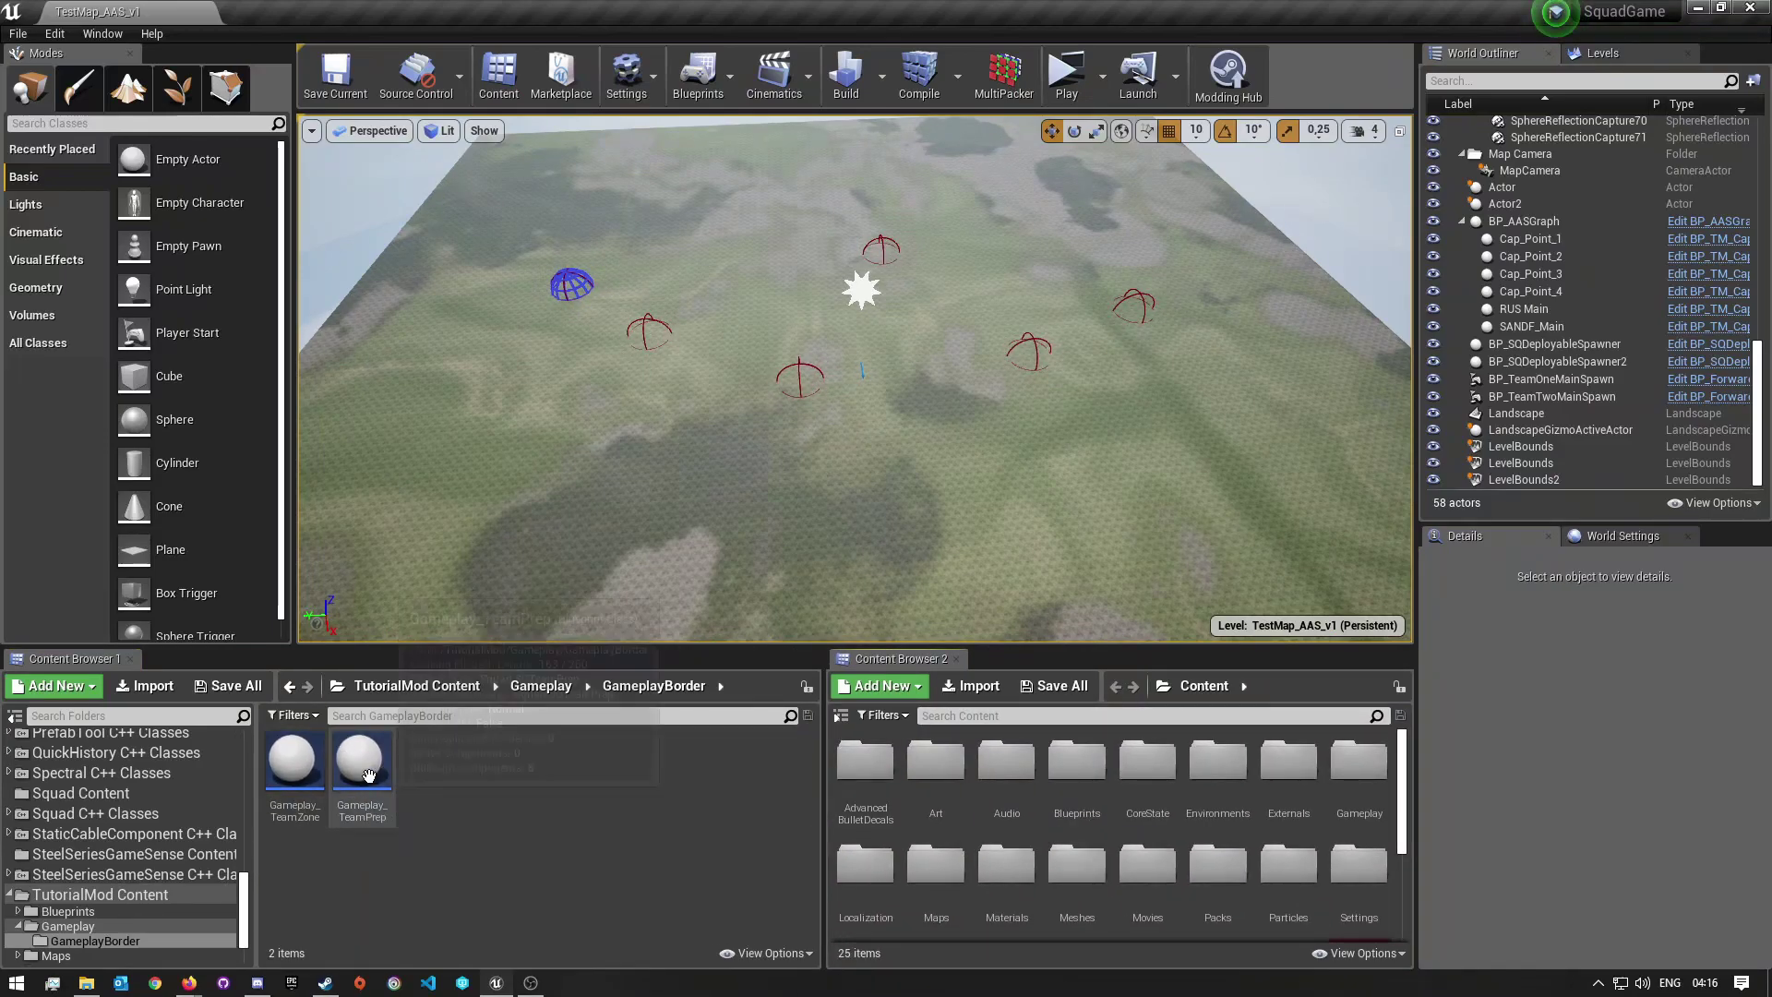
# Place the mod's Gameplay_TeamZone blueprint in the level on the terrain beside the blue wireframe dome.
pyautogui.moveTo(311, 772)
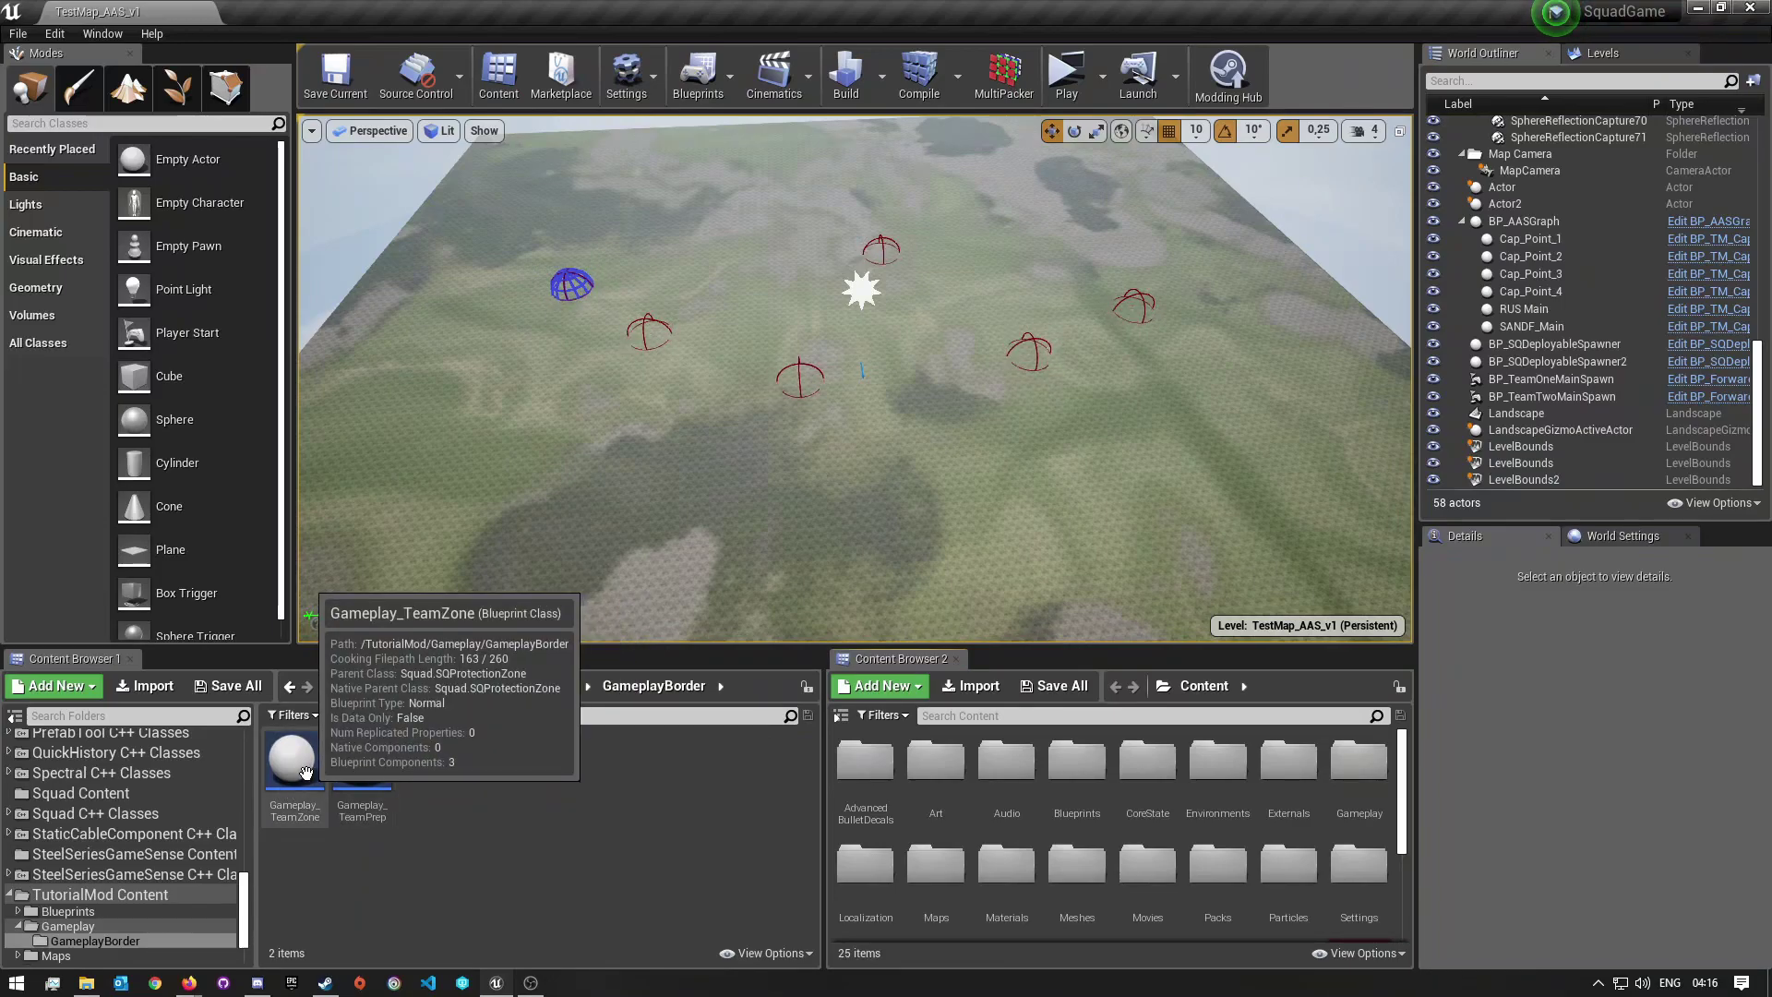
pyautogui.moveTo(754, 519); pyautogui.dragTo(615, 644, button='right')
pyautogui.press('w')
pyautogui.press('w')
pyautogui.press('s')
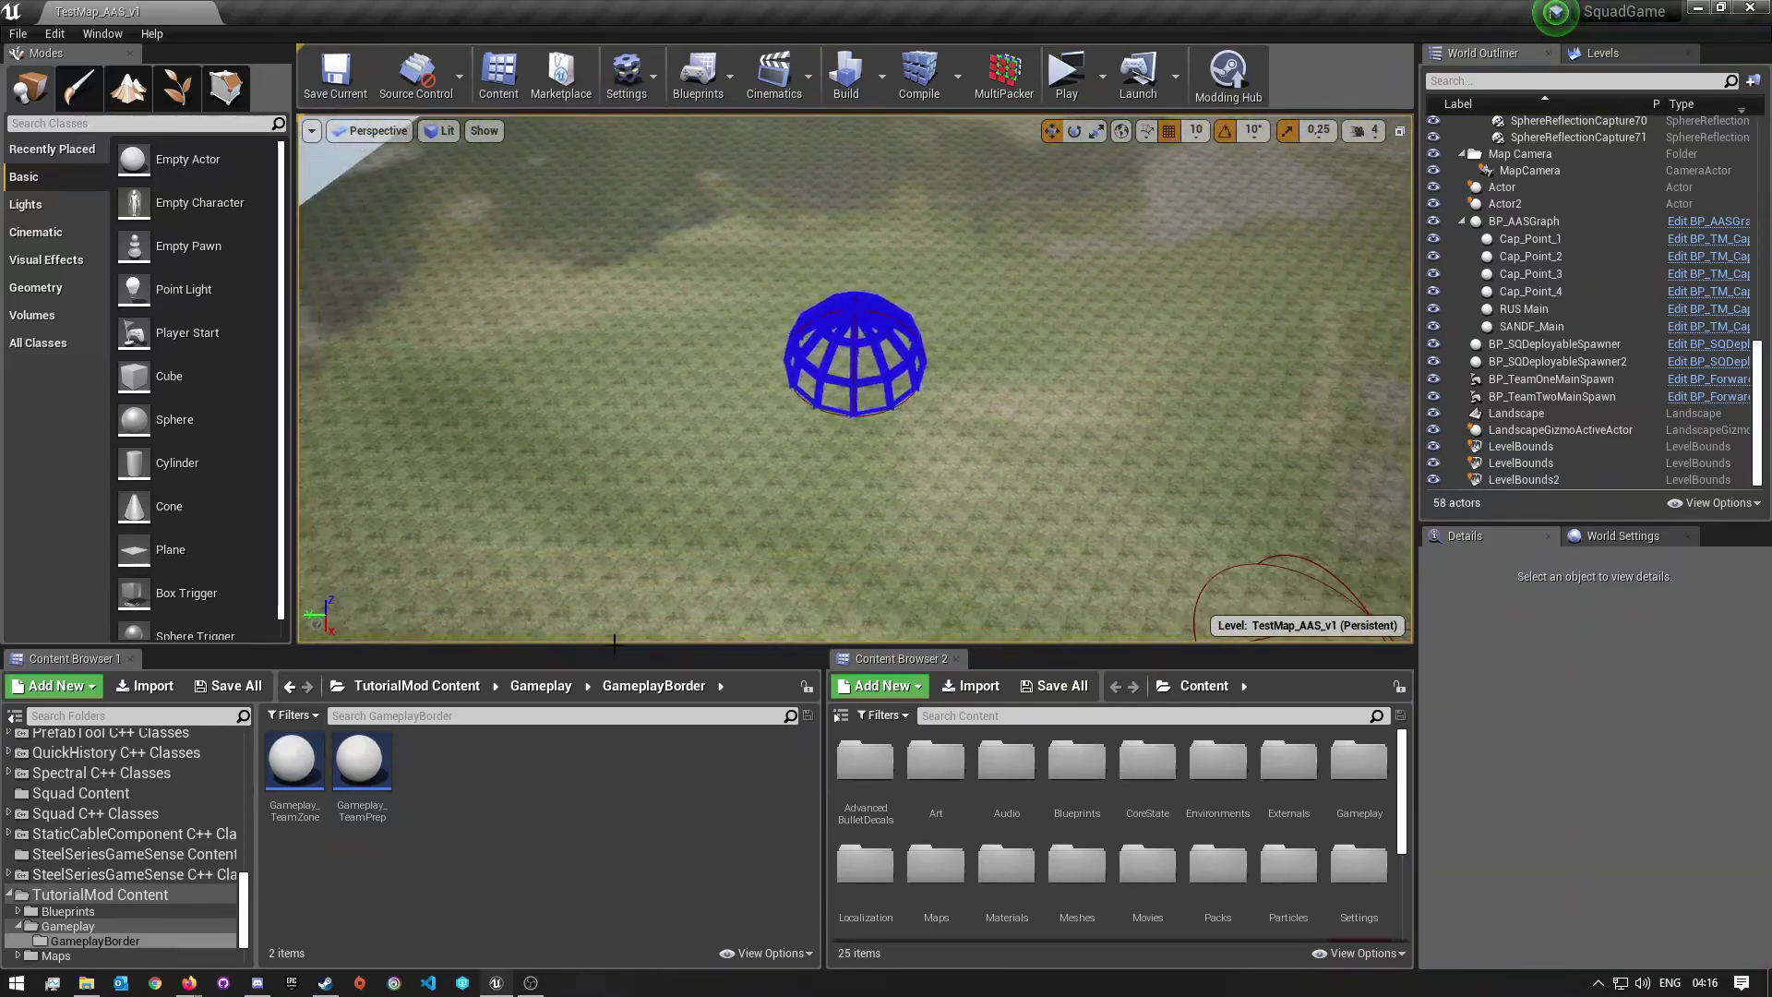
pyautogui.moveTo(293, 764); pyautogui.dragTo(838, 450)
pyautogui.click(830, 466)
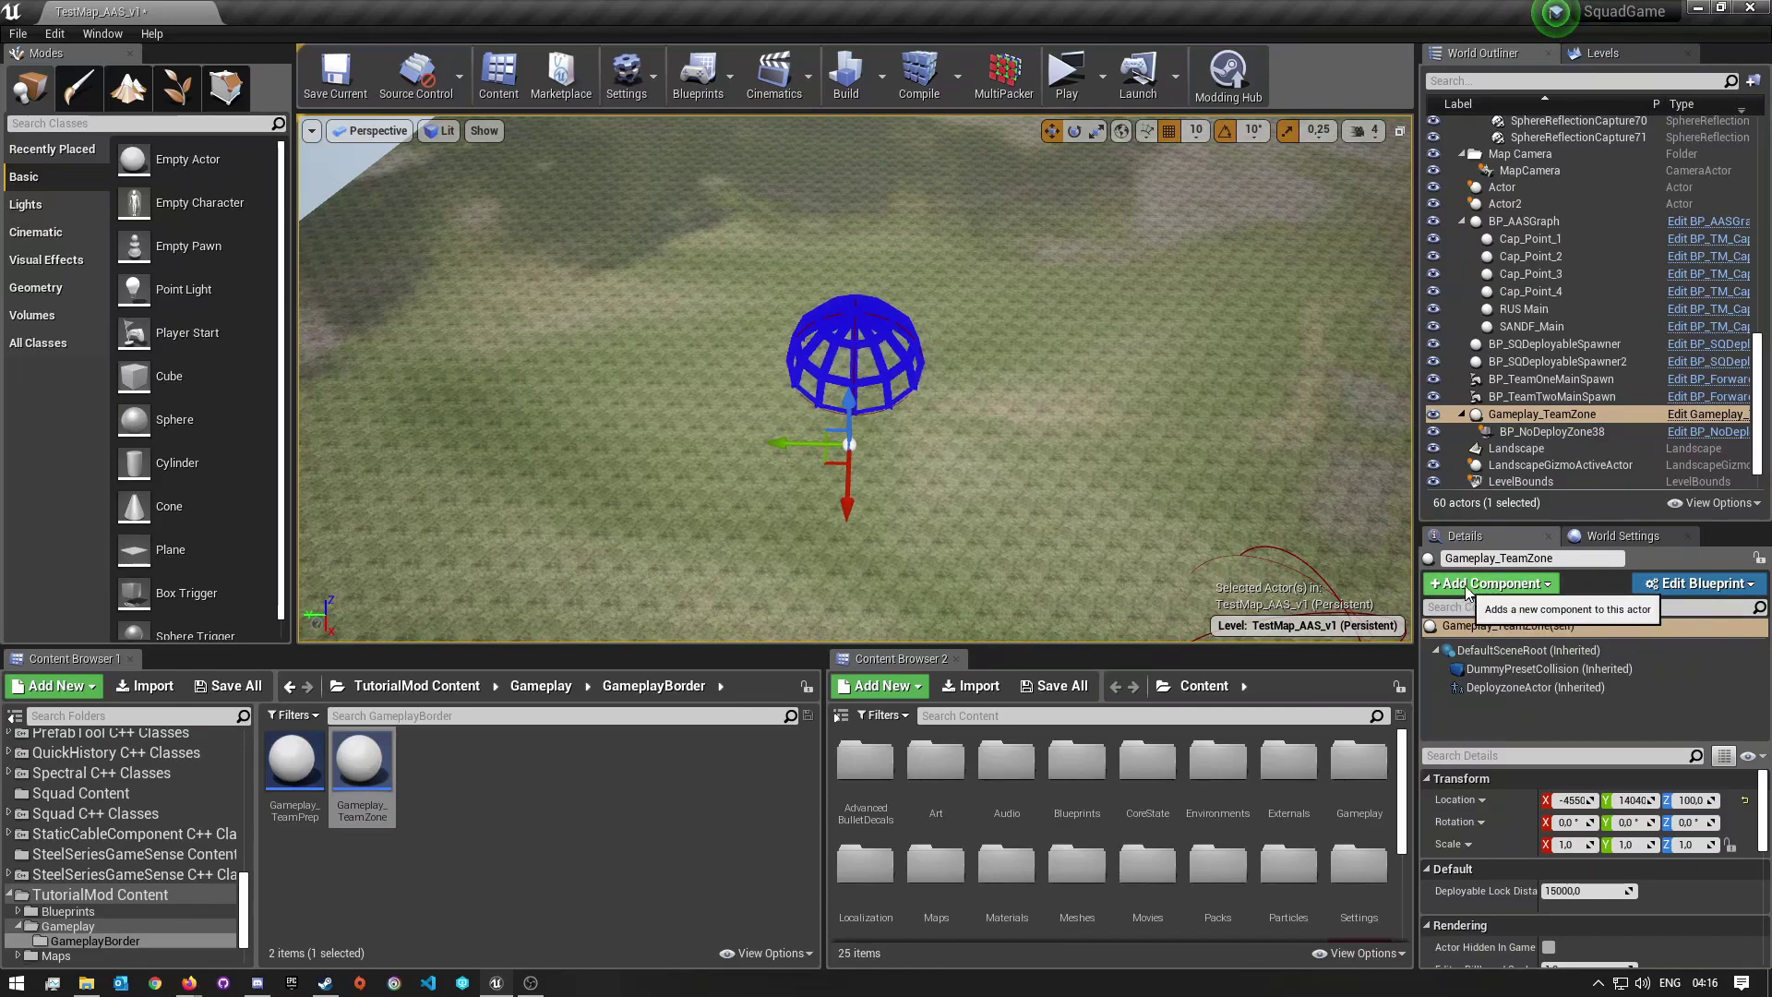
# Add a Box Collision component to the placed Gameplay_TeamZone actor.
pyautogui.click(1465, 592)
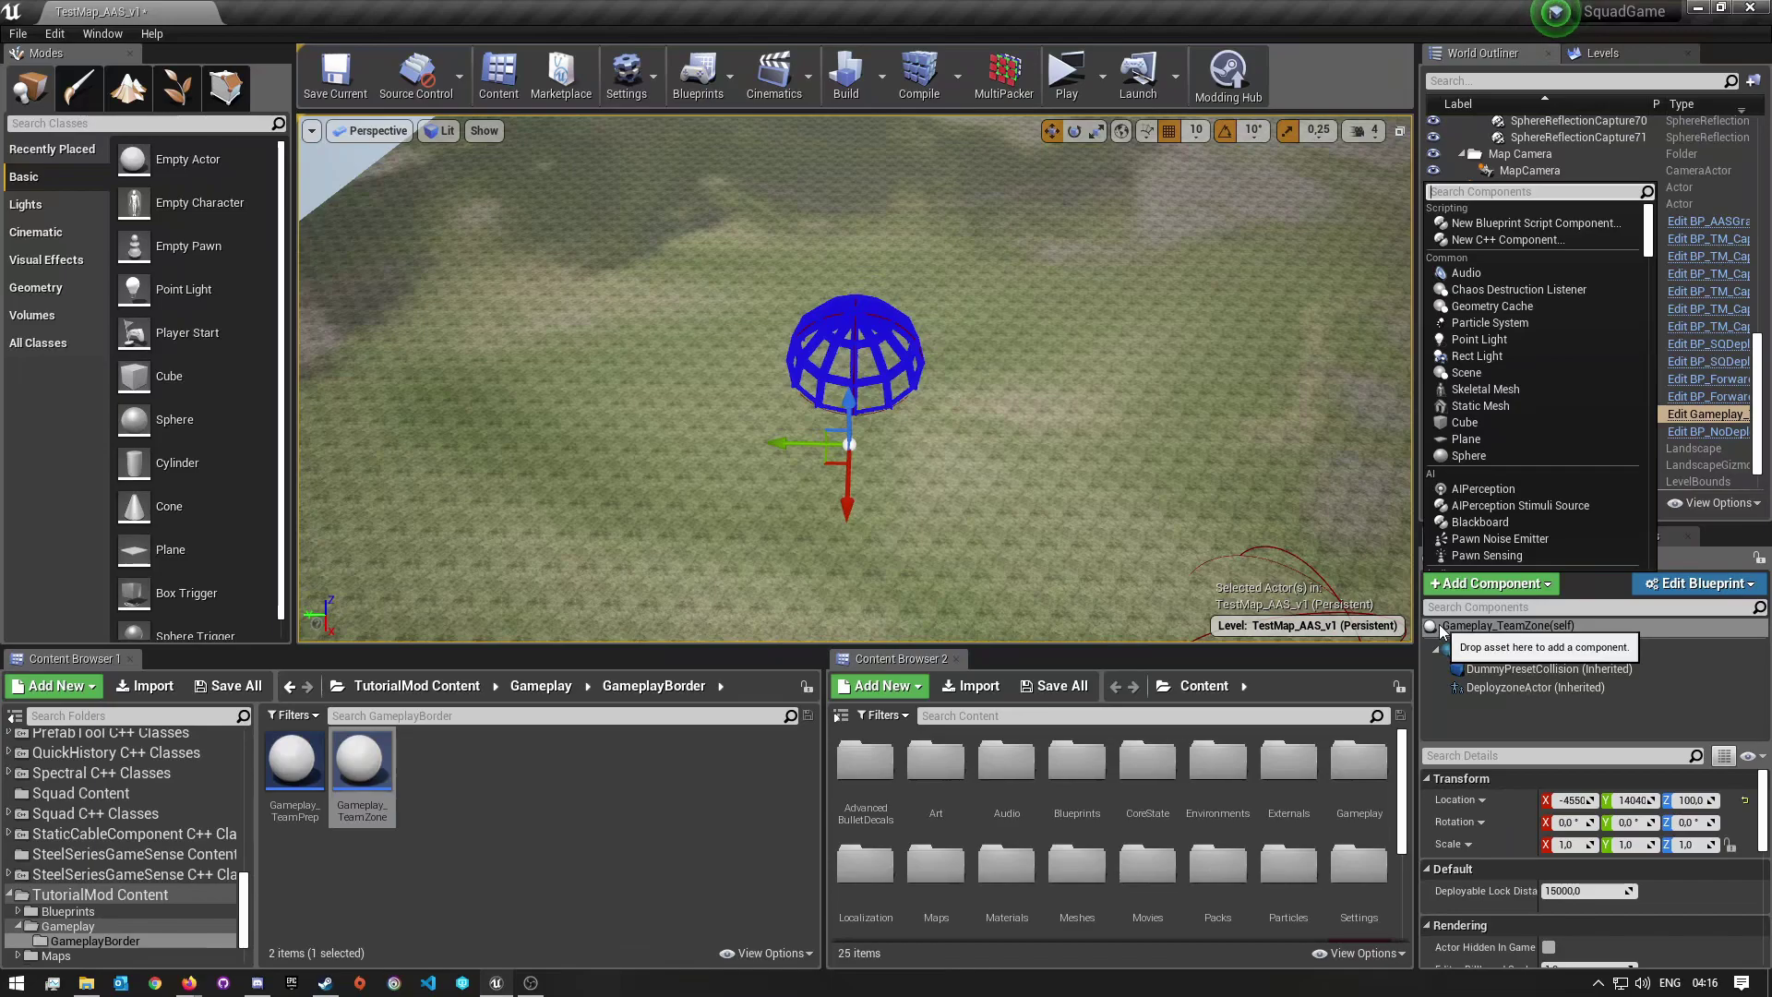
pyautogui.write('col')
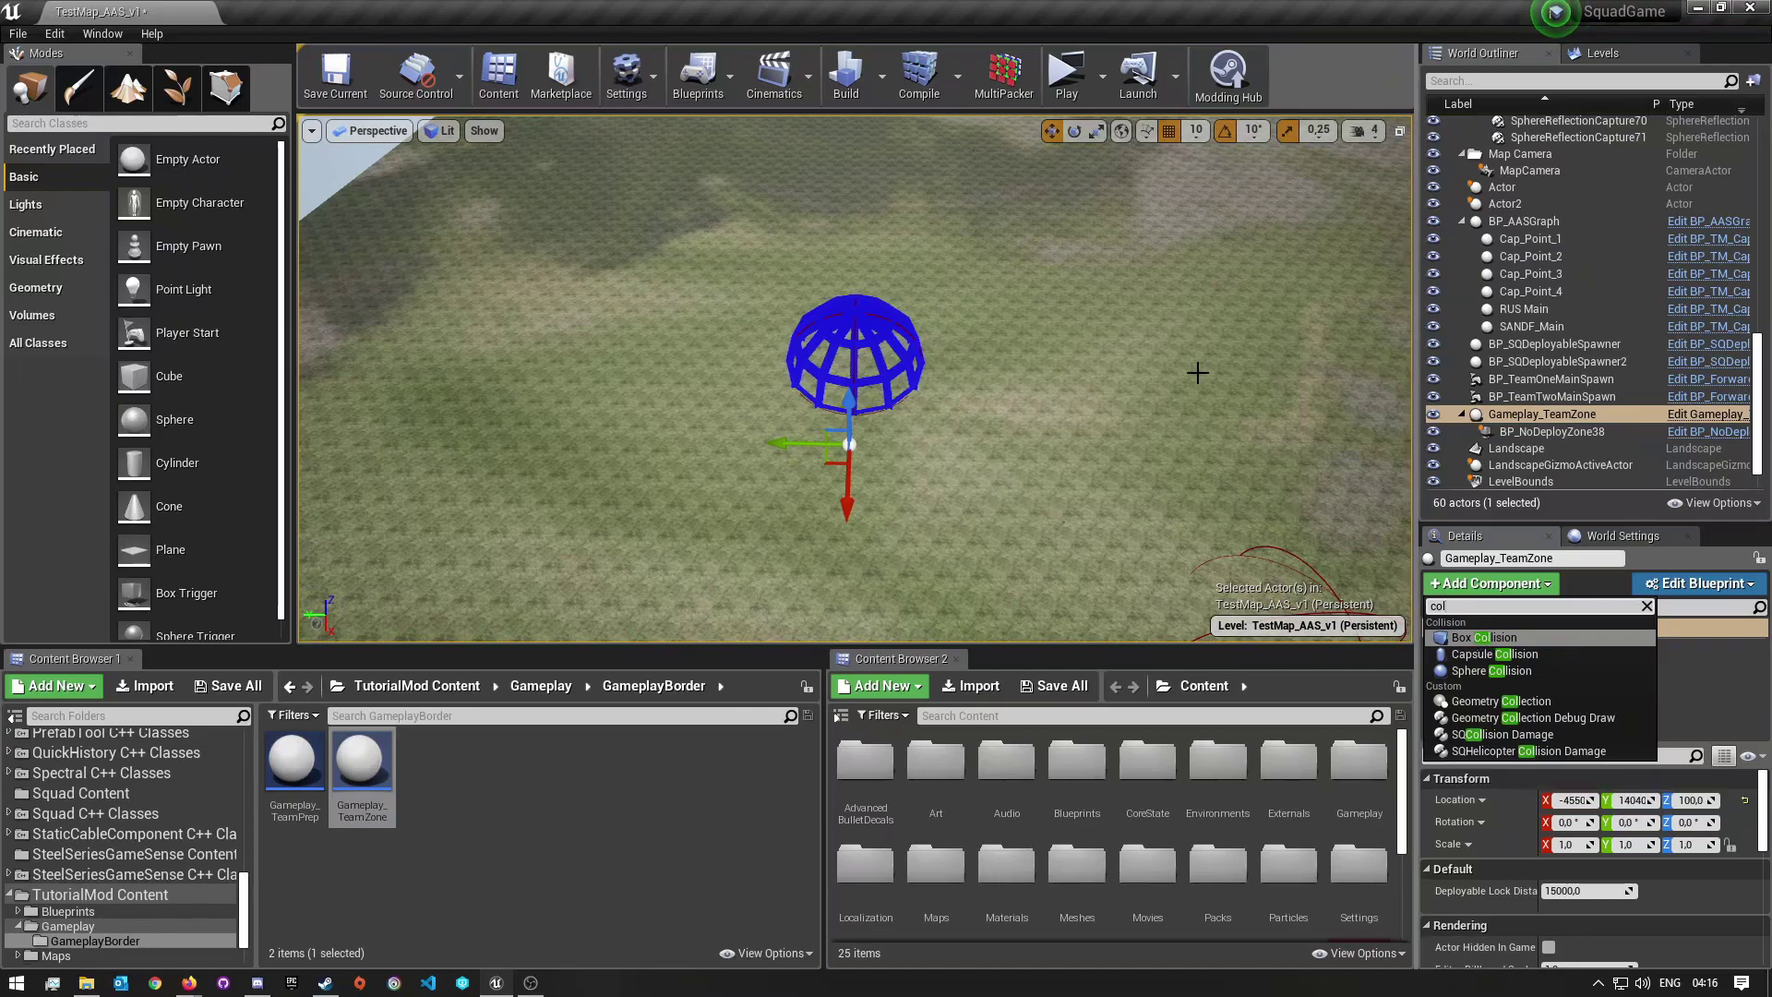
pyautogui.click(1469, 638)
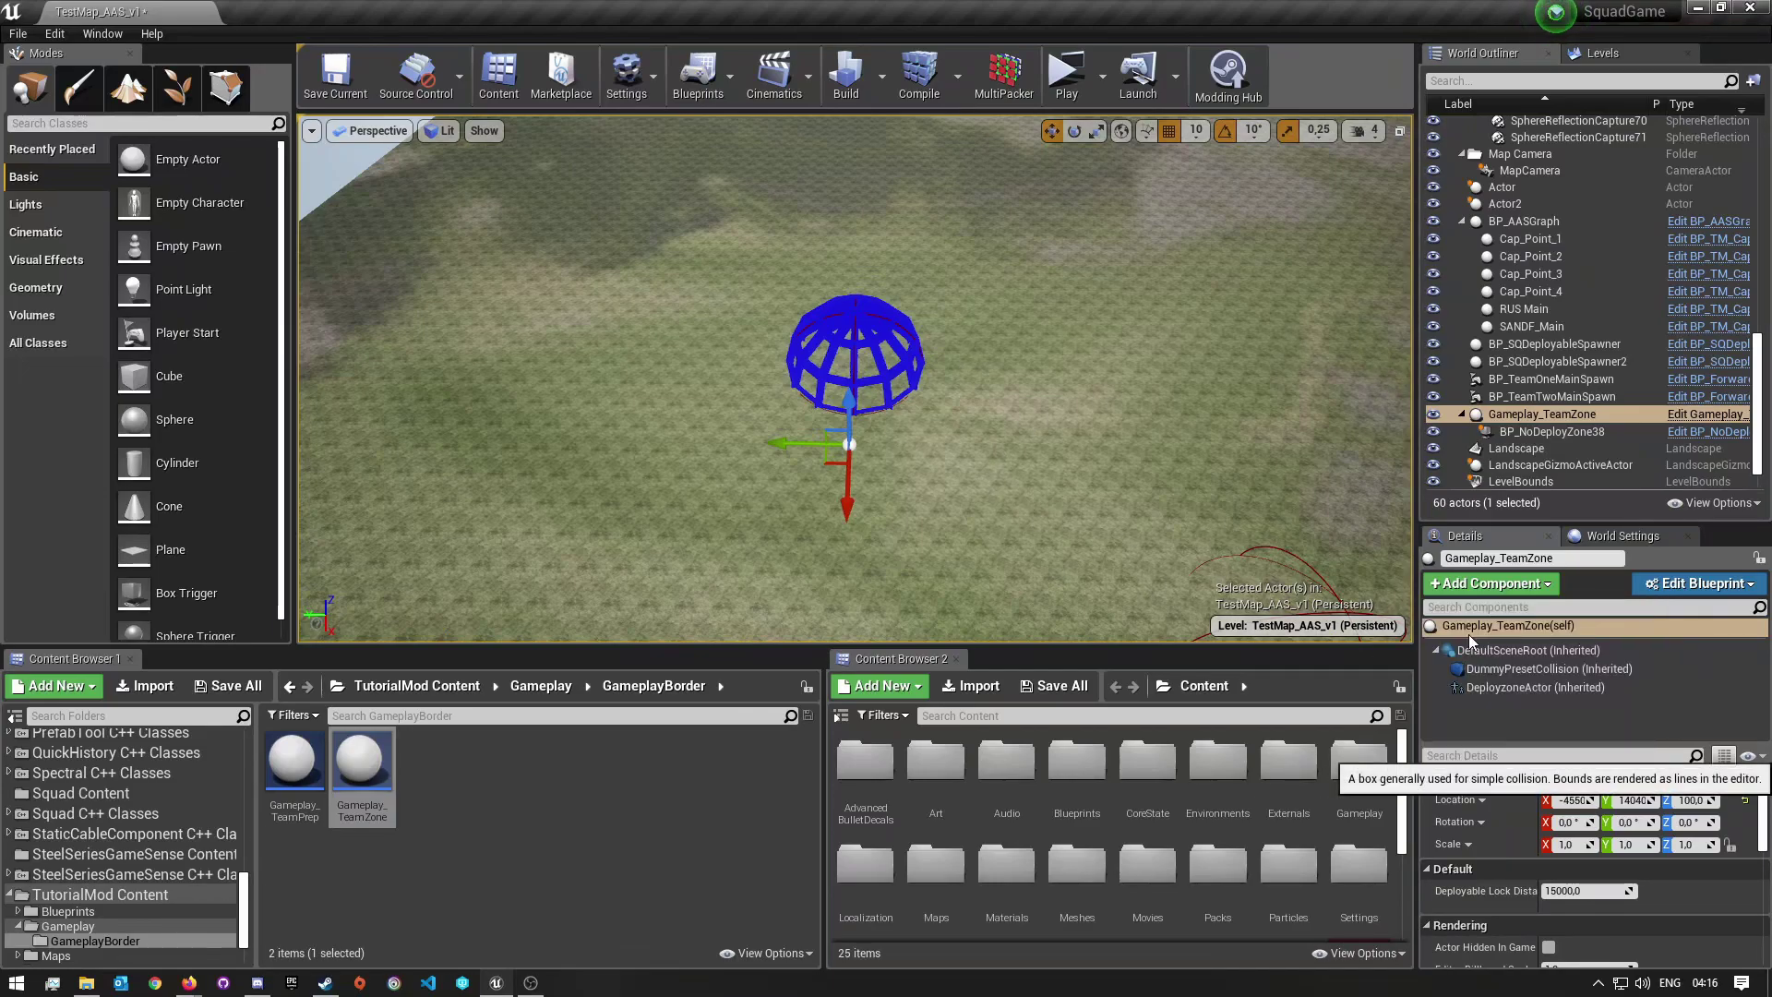
# Confirm the new Box component and set its collision preset to ProtectionZone.
pyautogui.press('Return')
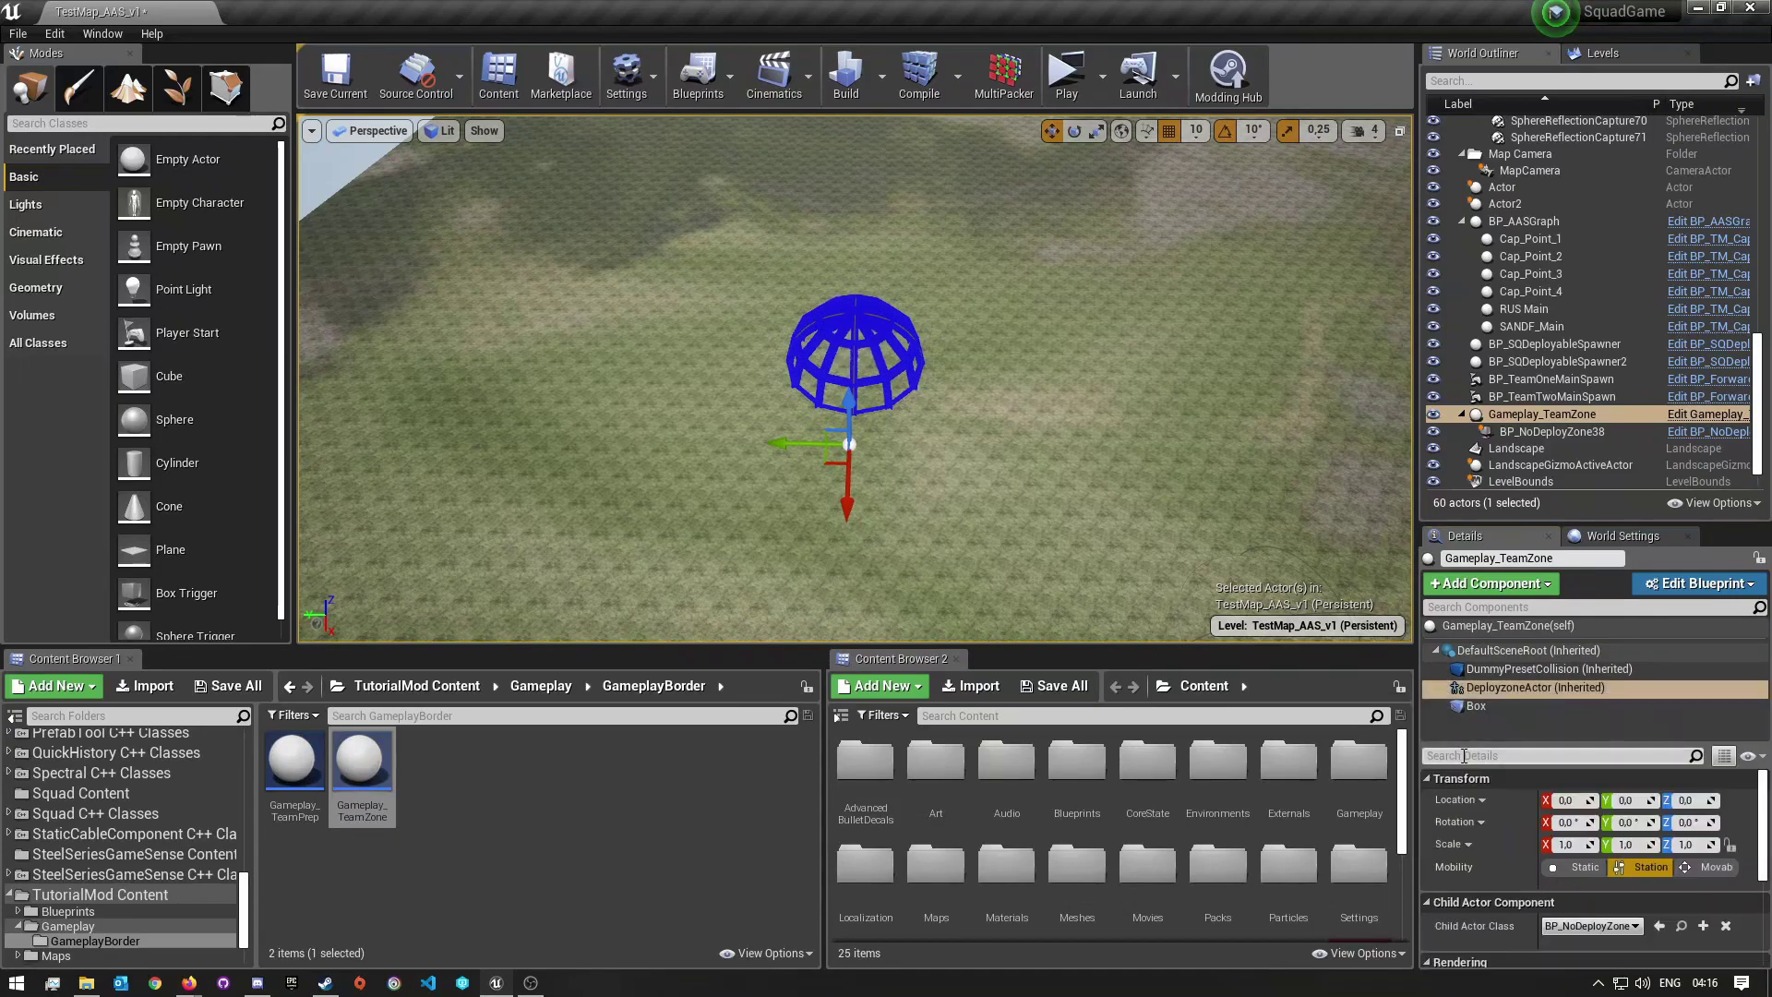
pyautogui.scroll(-1, 1458, 870)
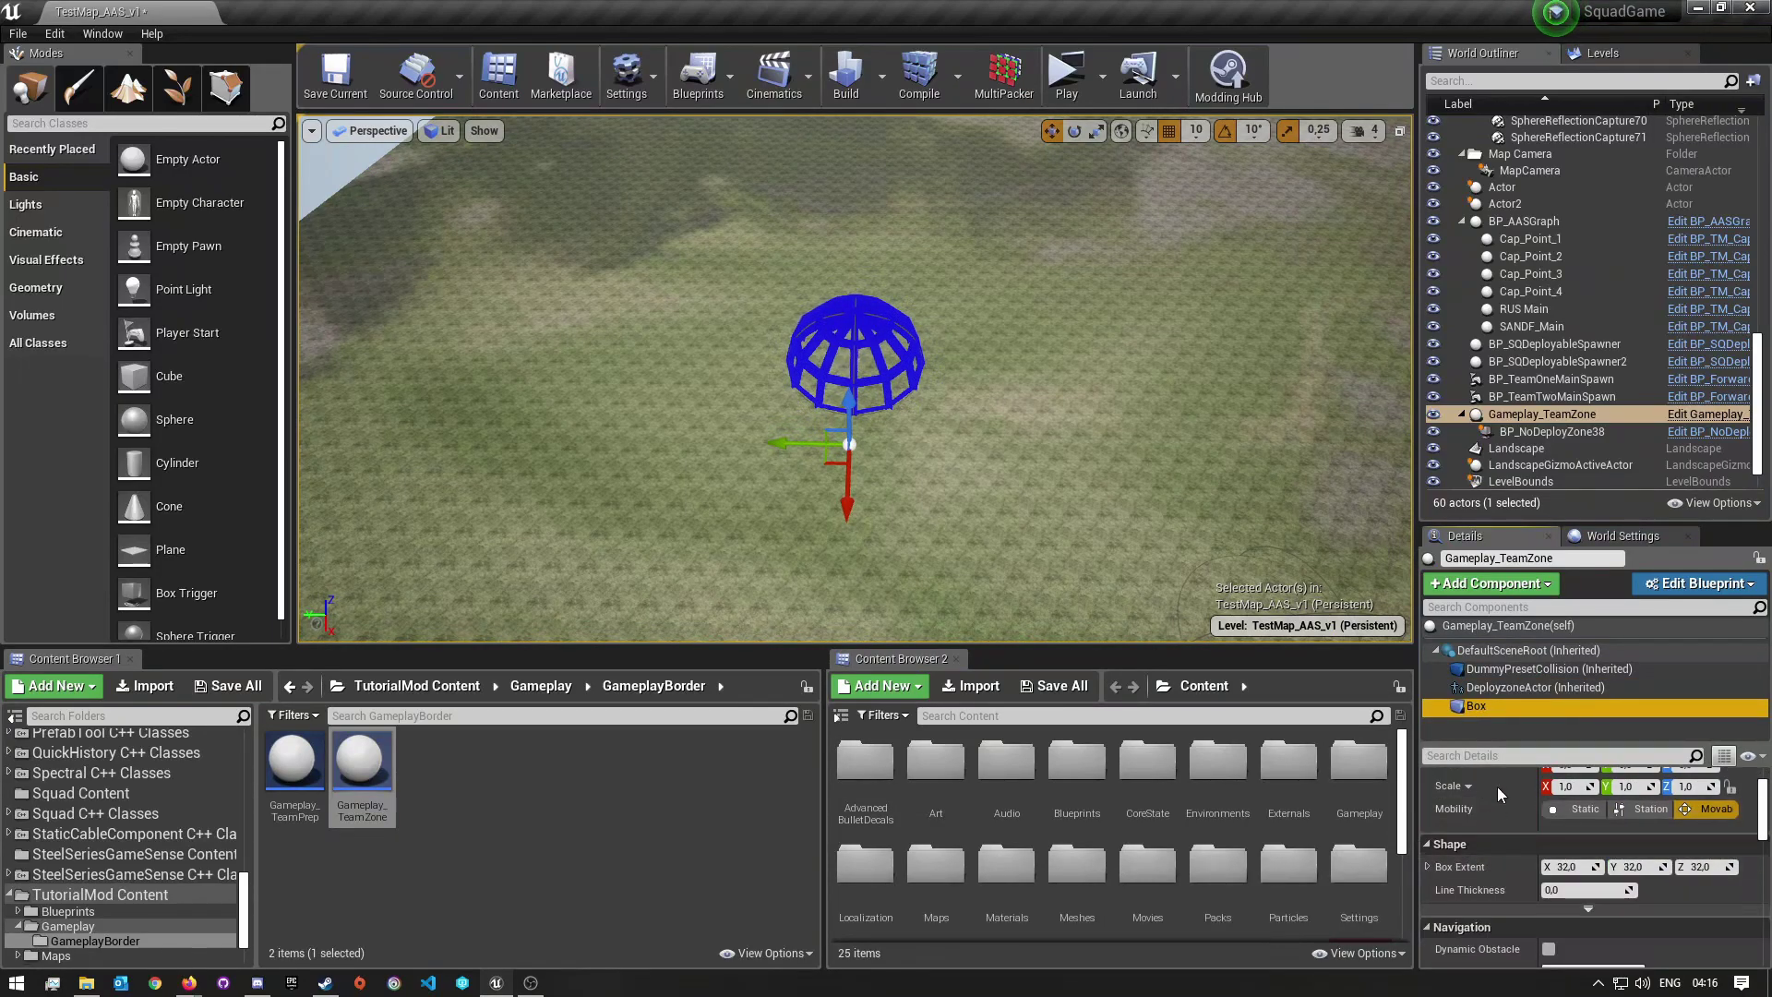
pyautogui.moveTo(1520, 738); pyautogui.dragTo(1490, 716)
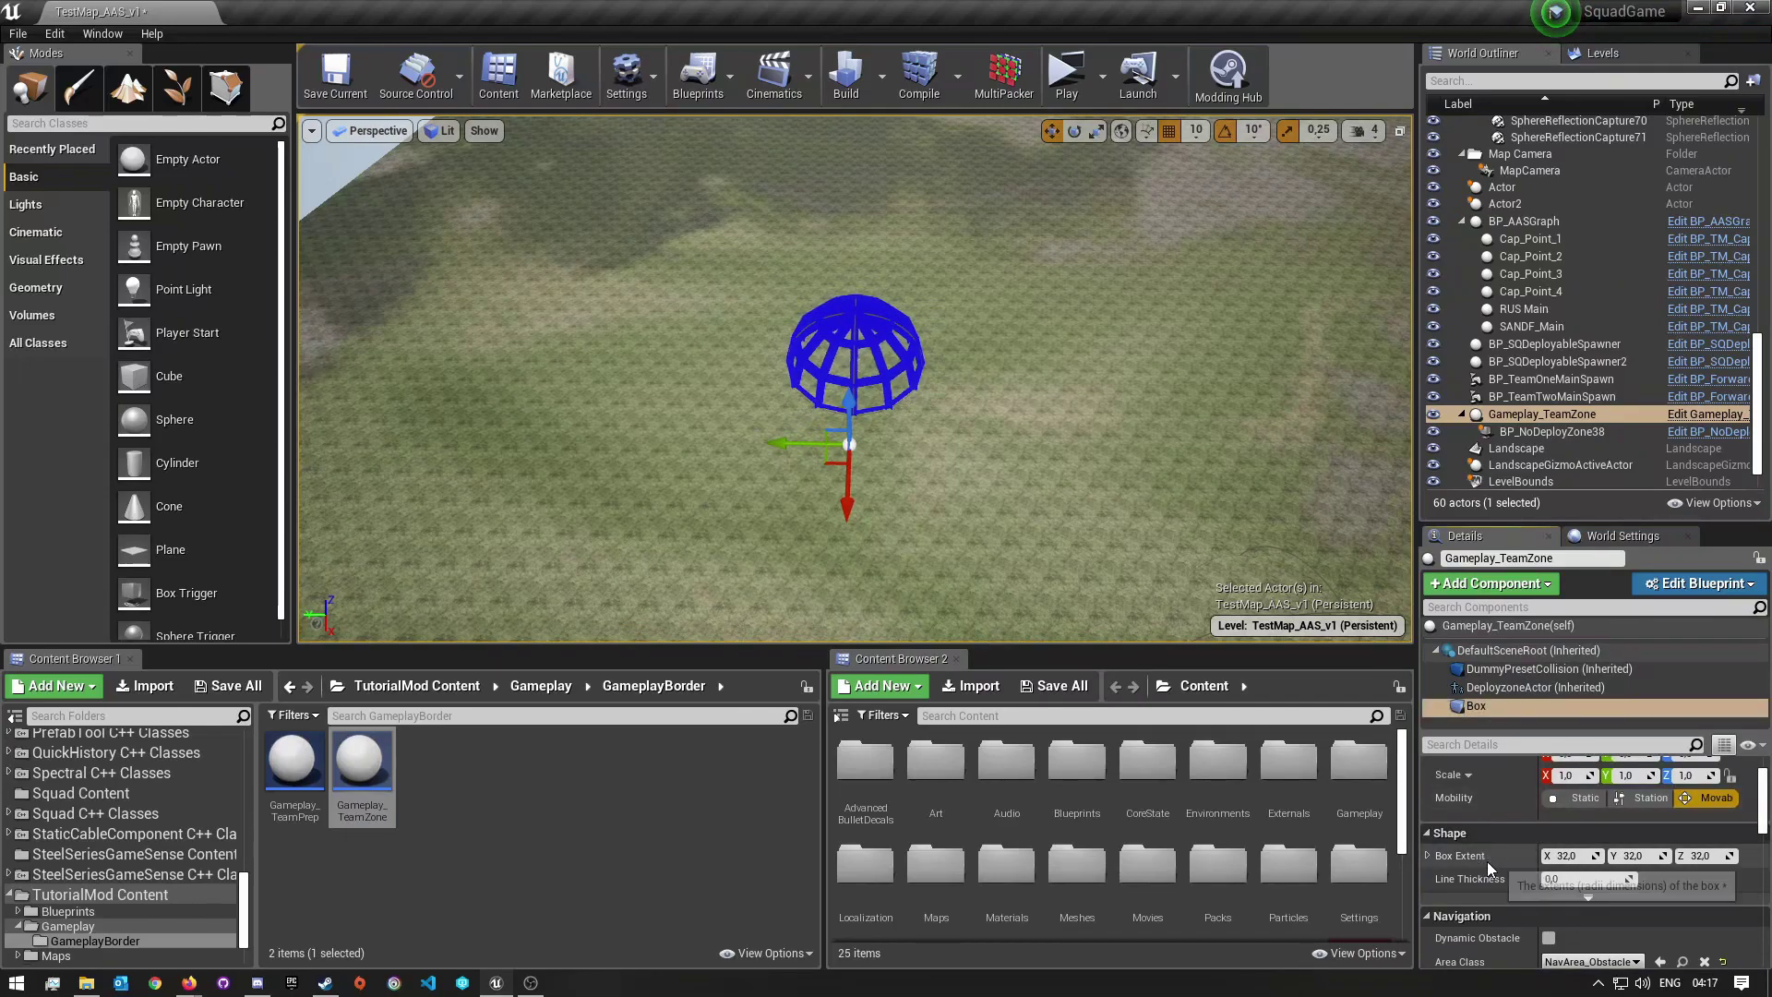
pyautogui.scroll(-2, 1487, 861)
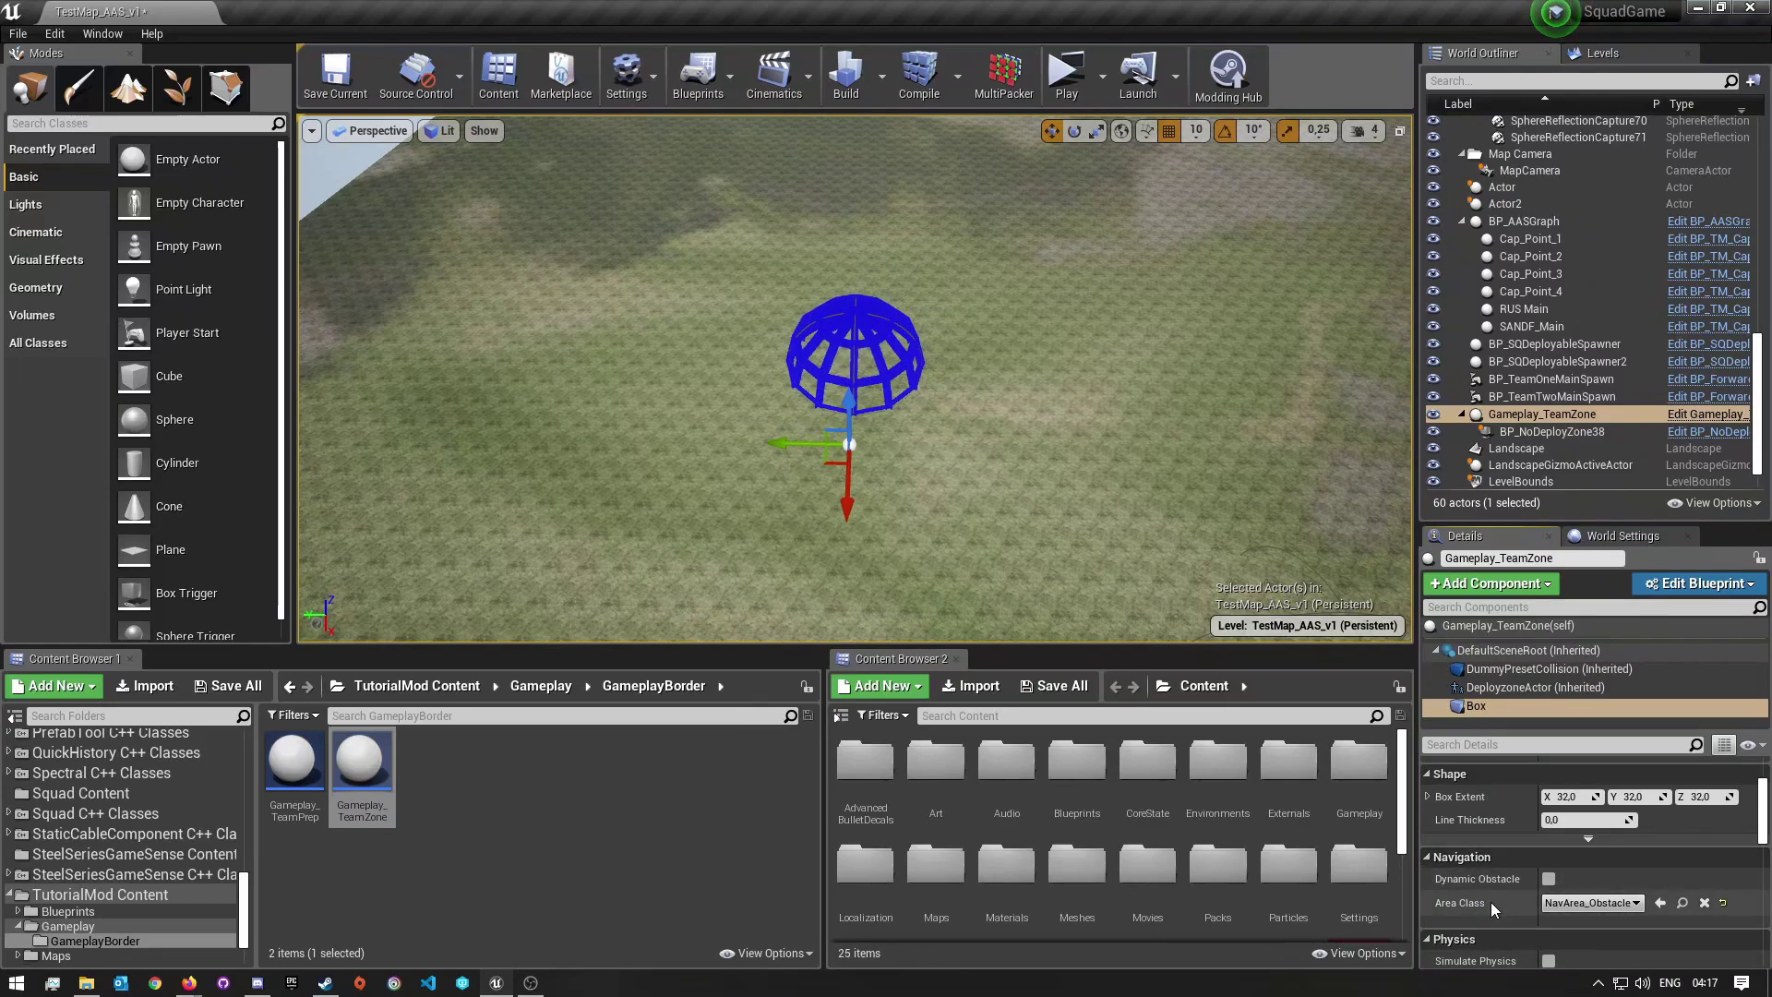
pyautogui.scroll(-10, 1491, 901)
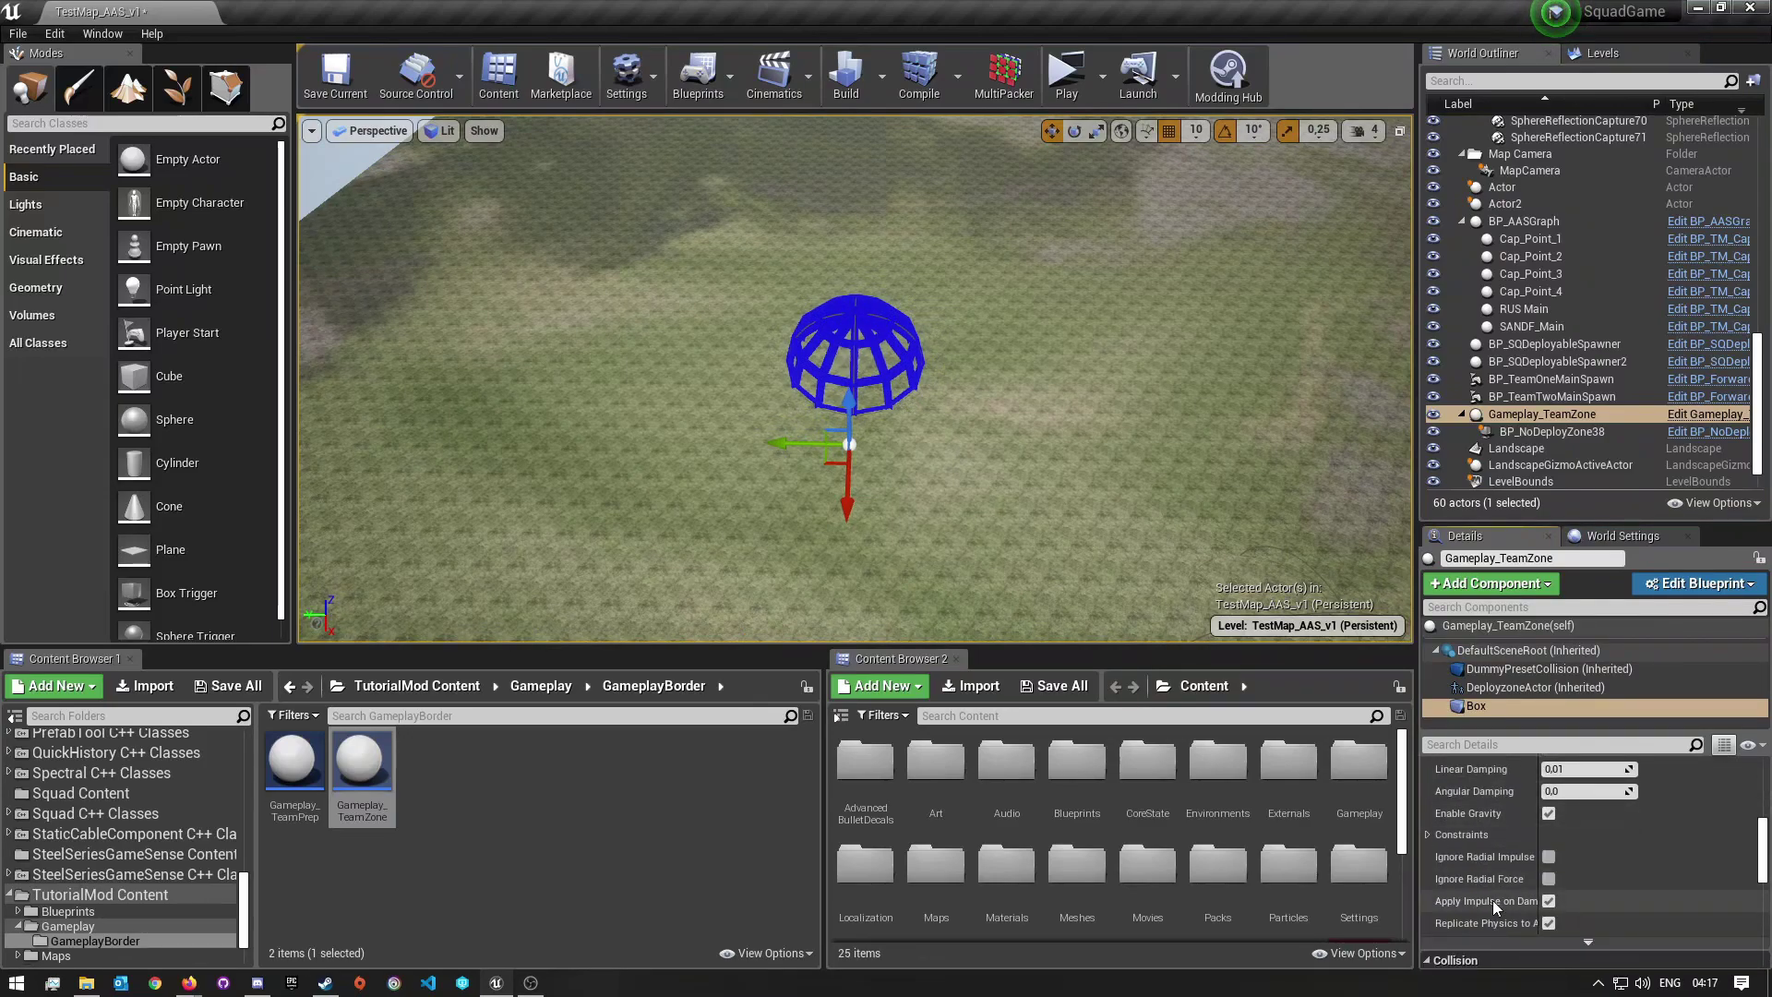
pyautogui.scroll(-5, 1493, 900)
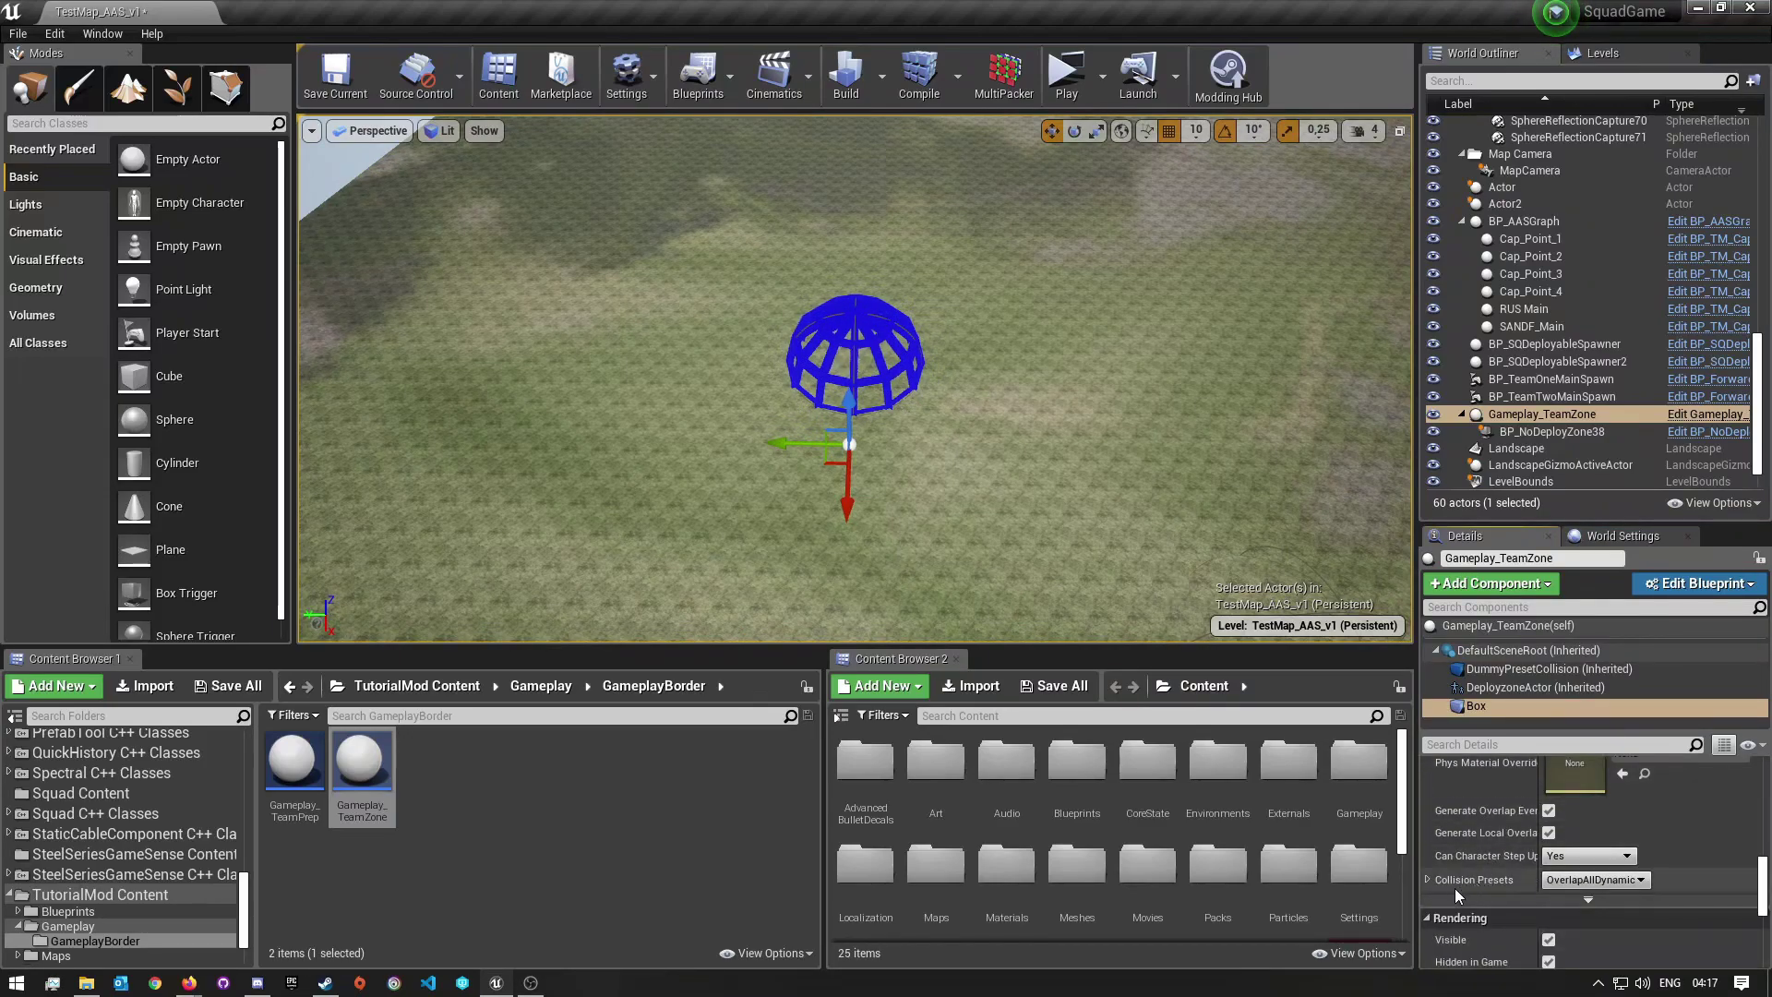
pyautogui.click(1596, 881)
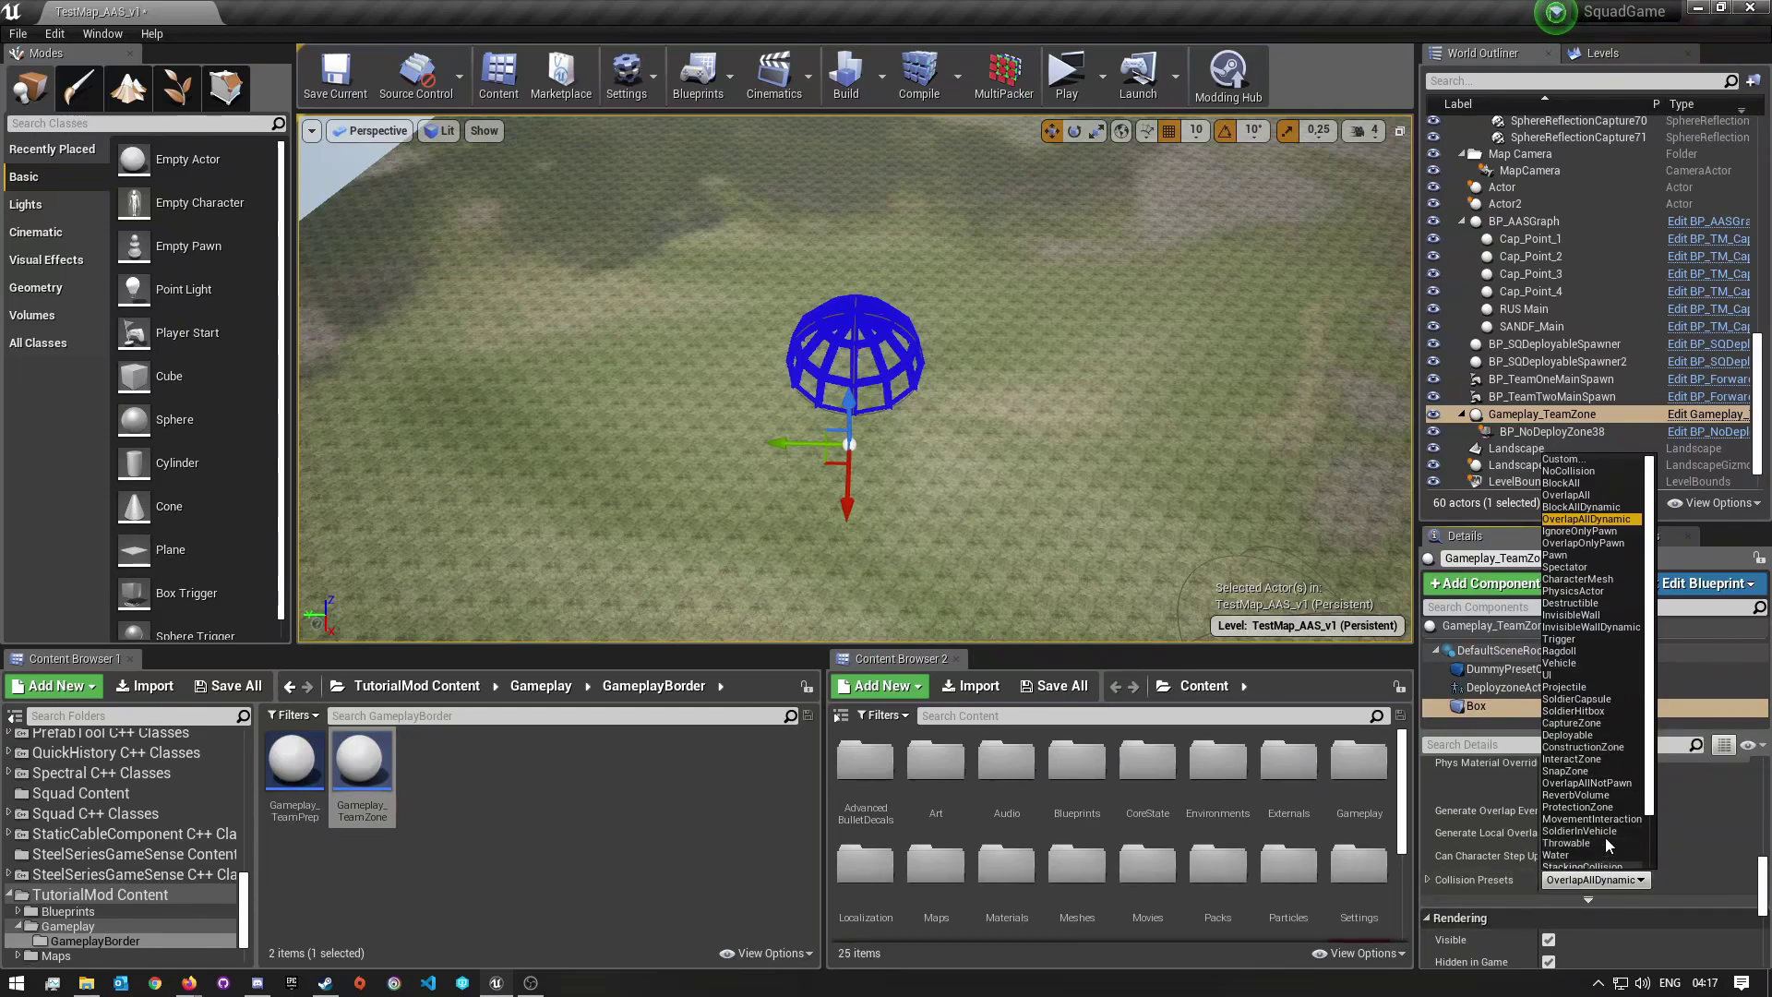
pyautogui.click(1582, 809)
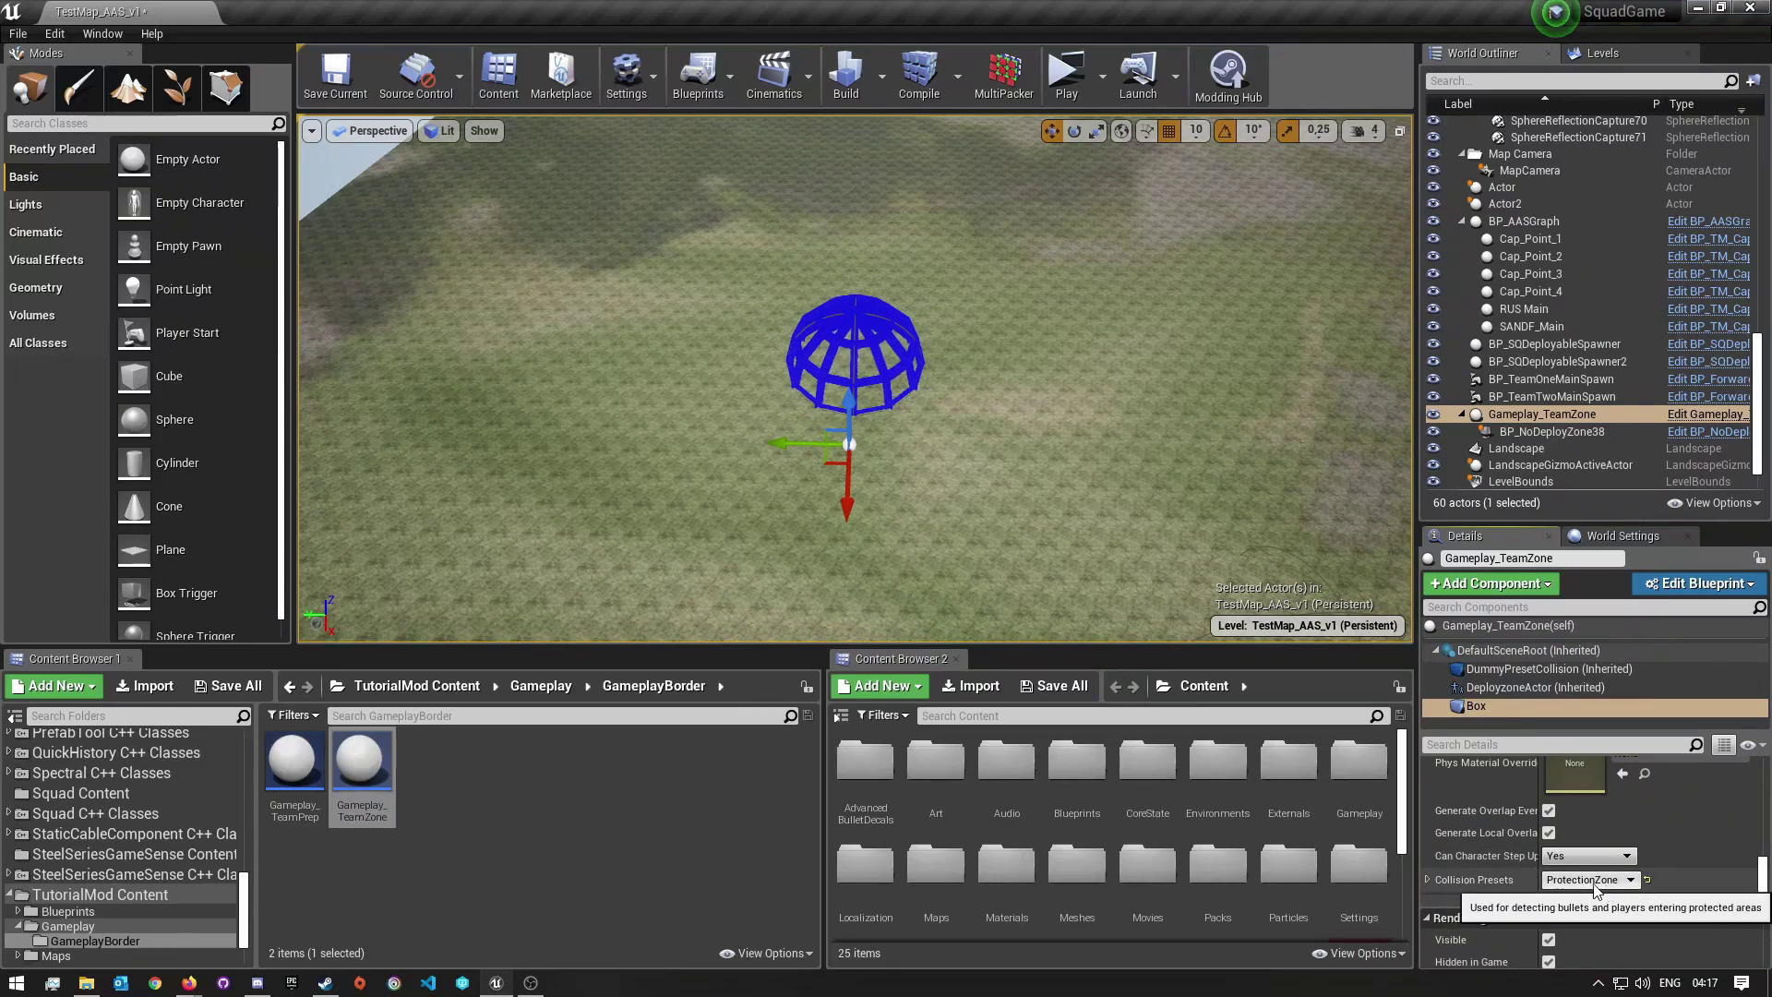
# Enlarge the whole Gameplay_TeamZone actor horizontally to a scale of about 72.25 by 65.5 and centre it around the blue dome.
pyautogui.moveTo(890, 460)
pyautogui.mouseDown(button='right')
pyautogui.moveTo(858, 415)
pyautogui.moveTo(853, 479)
pyautogui.moveTo(876, 457)
pyautogui.mouseUp(button='right')
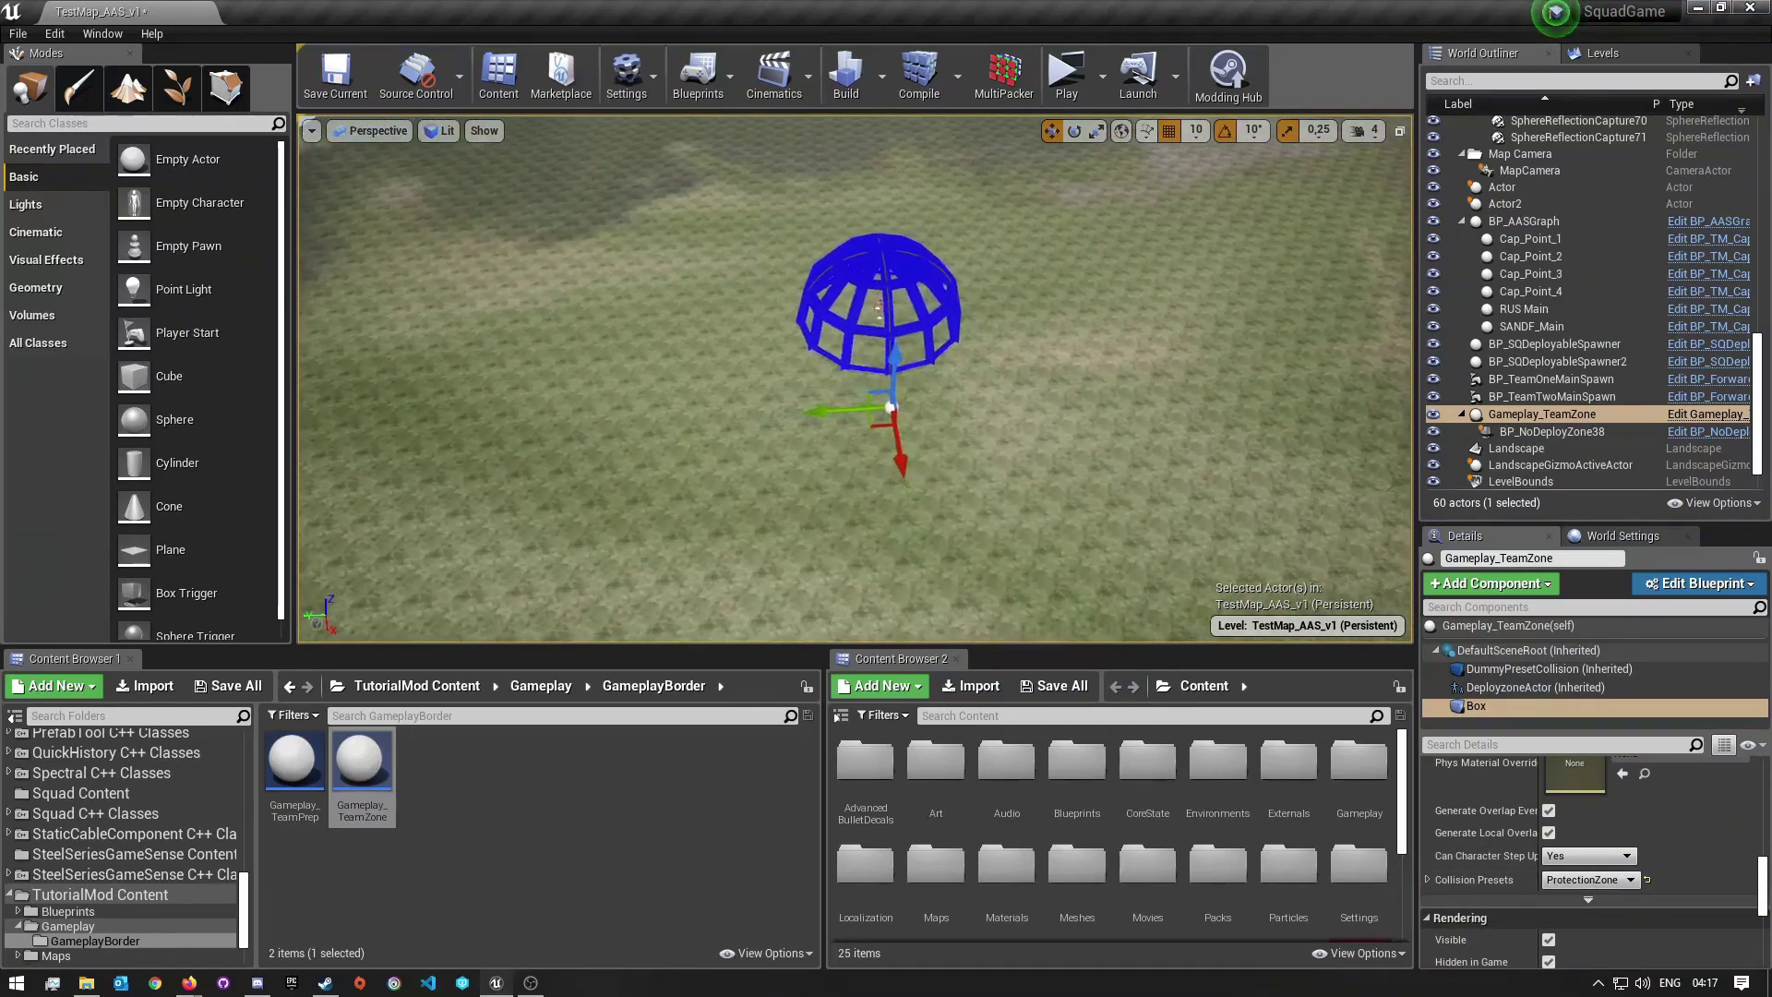
pyautogui.moveTo(878, 309); pyautogui.dragTo(884, 304, button='right')
pyautogui.click(1473, 627)
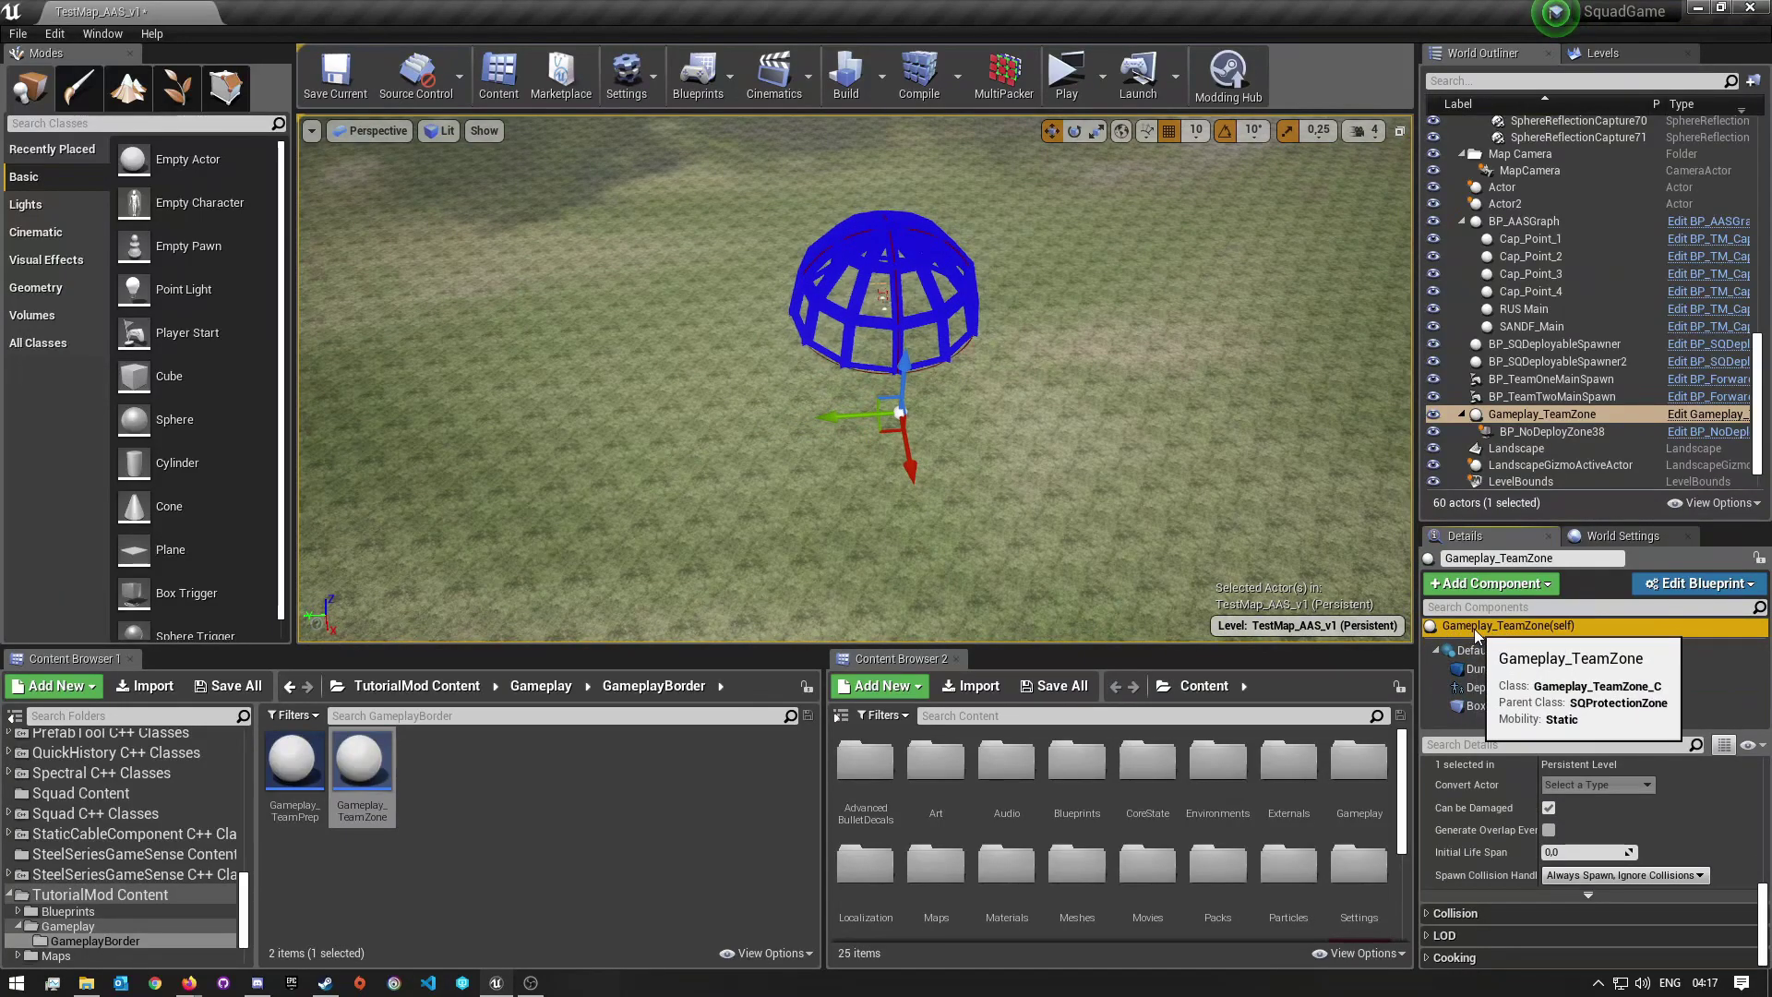
pyautogui.moveTo(906, 461)
pyautogui.mouseDown(button='right')
pyautogui.moveTo(906, 413)
pyautogui.moveTo(946, 499)
pyautogui.moveTo(909, 446)
pyautogui.mouseUp(button='right')
pyautogui.press('space')
pyautogui.press('space')
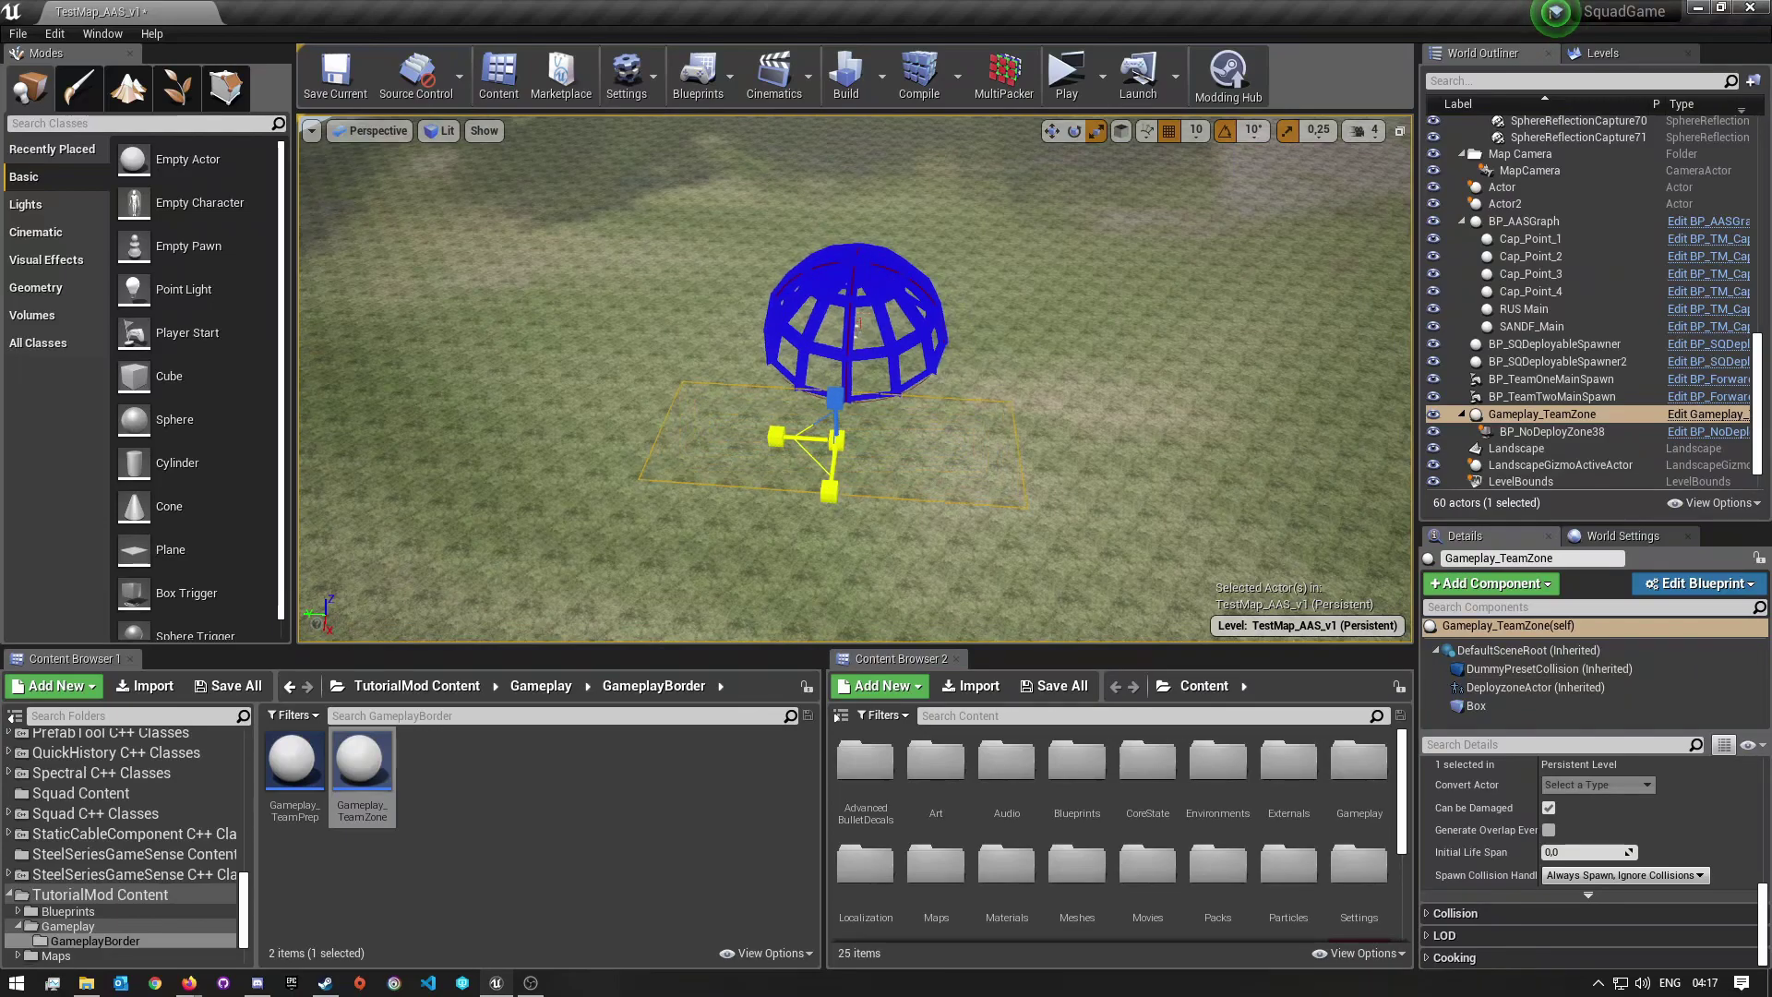
pyautogui.moveTo(835, 439); pyautogui.dragTo(893, 400)
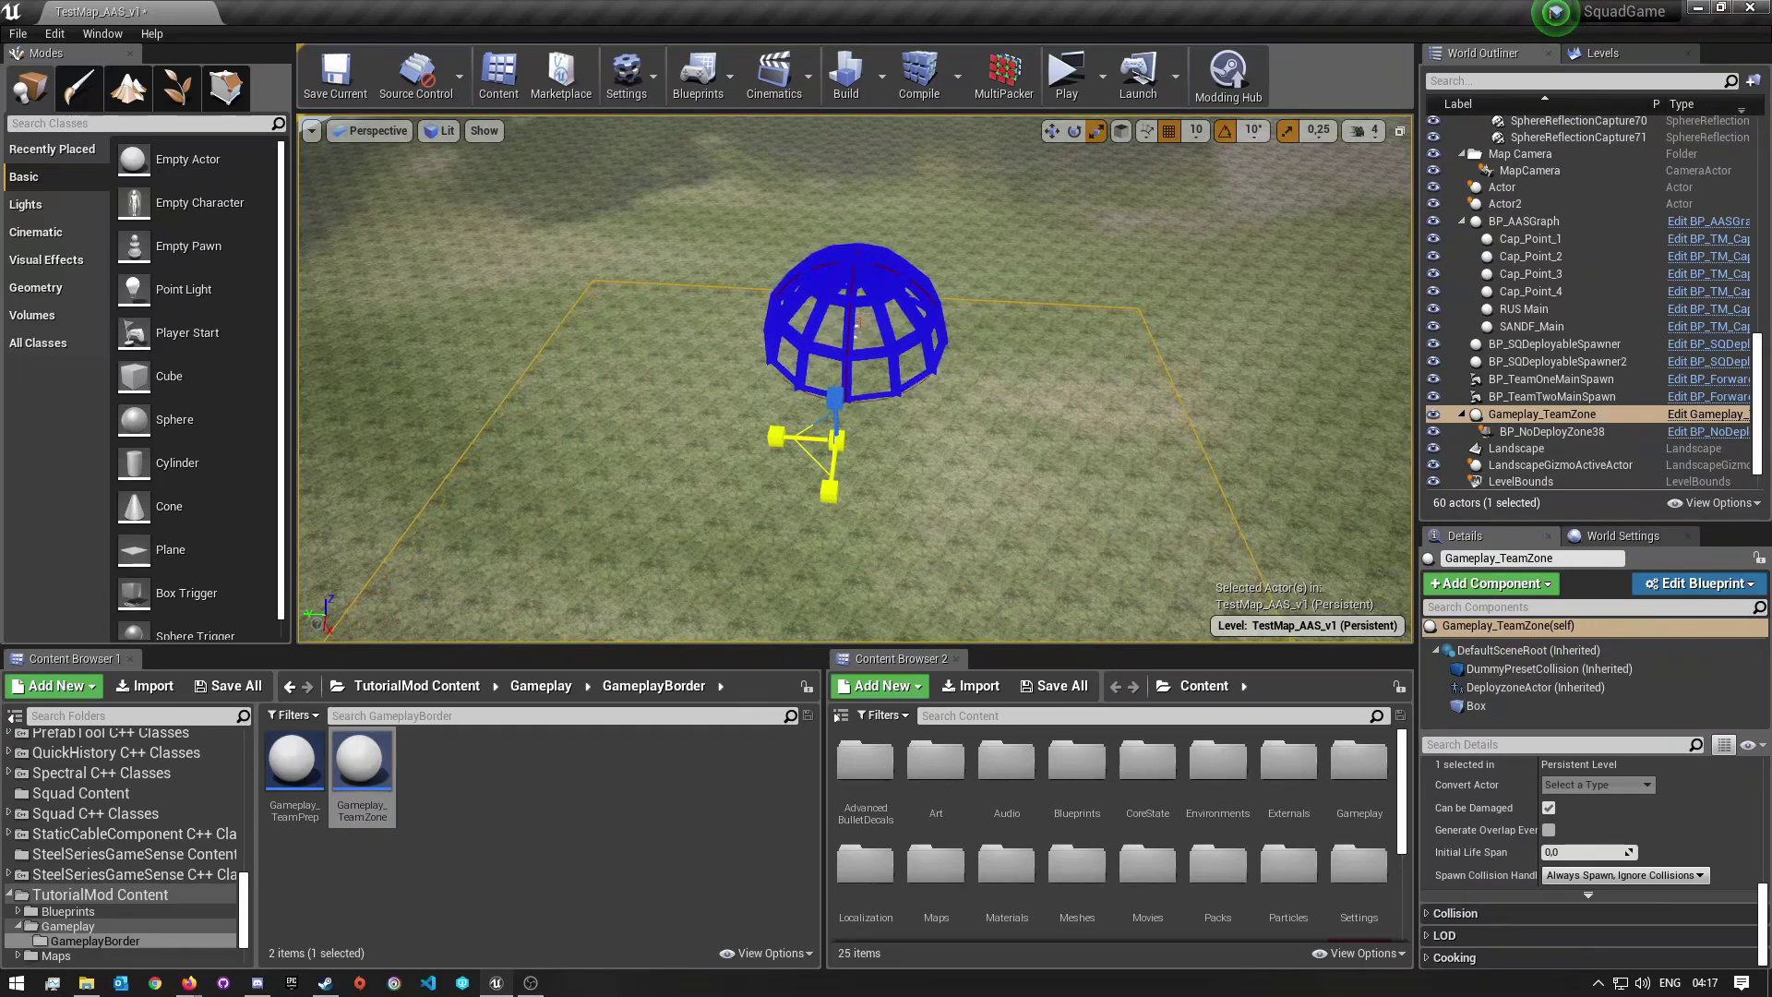
pyautogui.moveTo(1351, 305); pyautogui.dragTo(1398, 323, button='right')
pyautogui.moveTo(933, 396); pyautogui.dragTo(1001, 438, button='right')
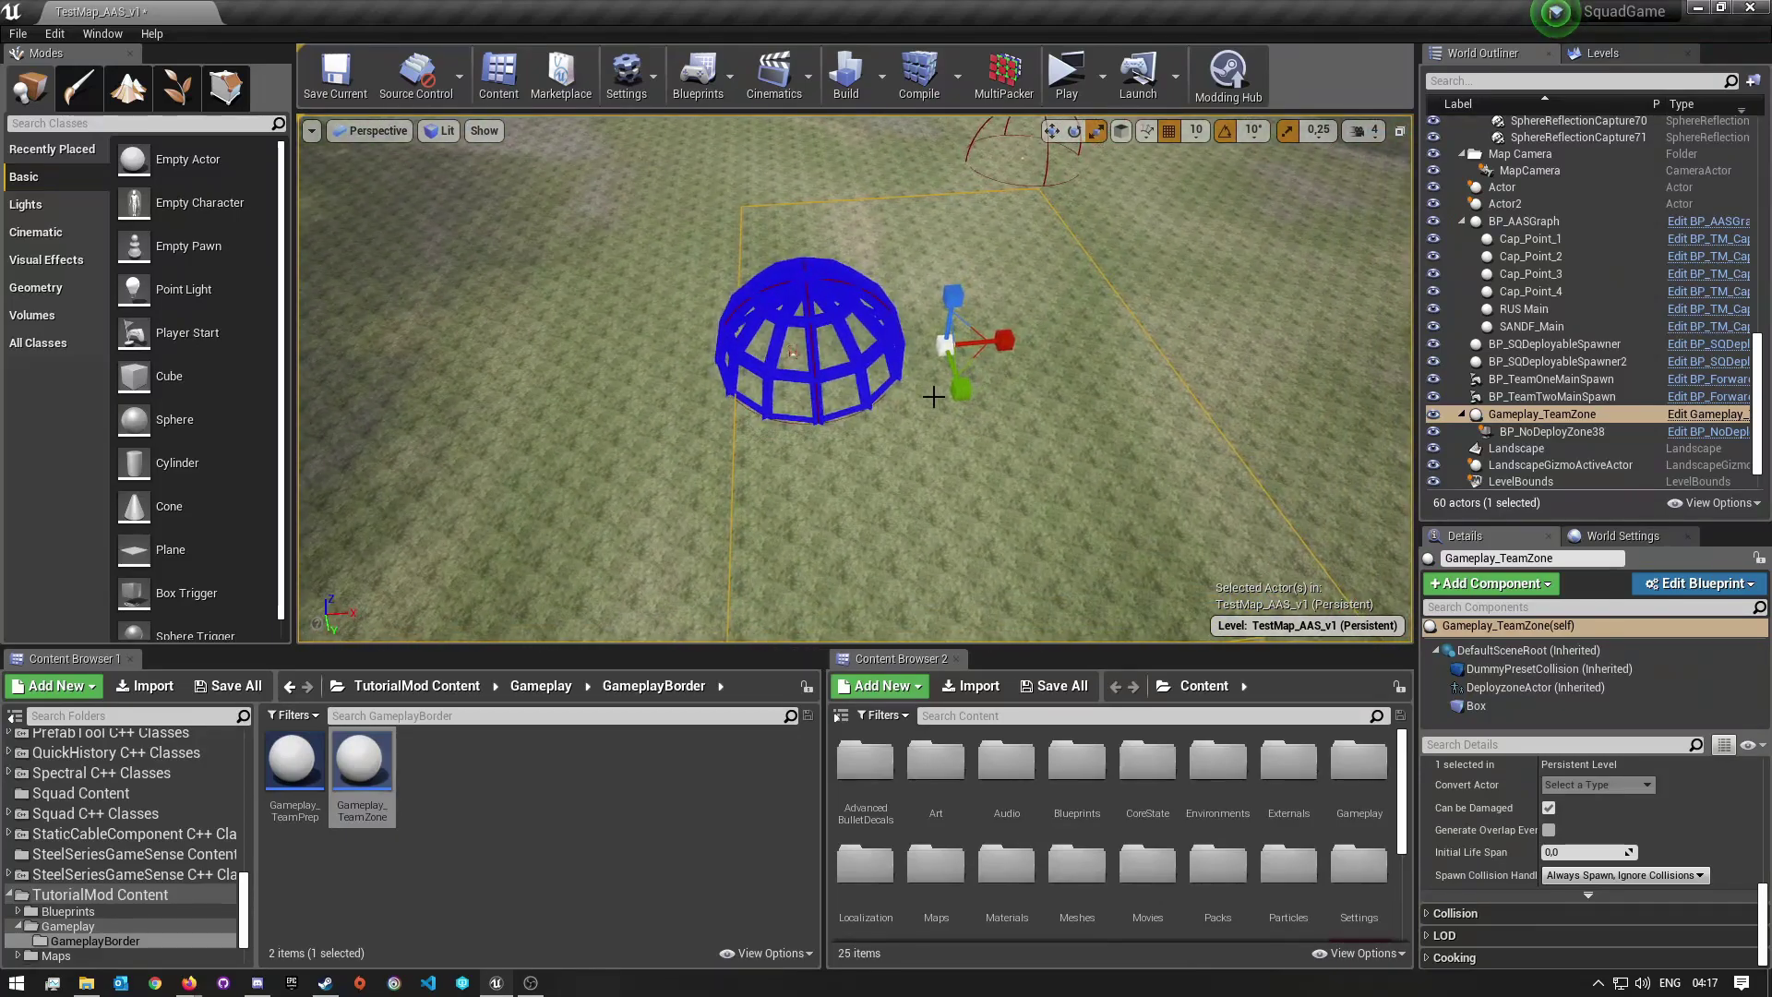
pyautogui.moveTo(960, 388); pyautogui.dragTo(849, 362)
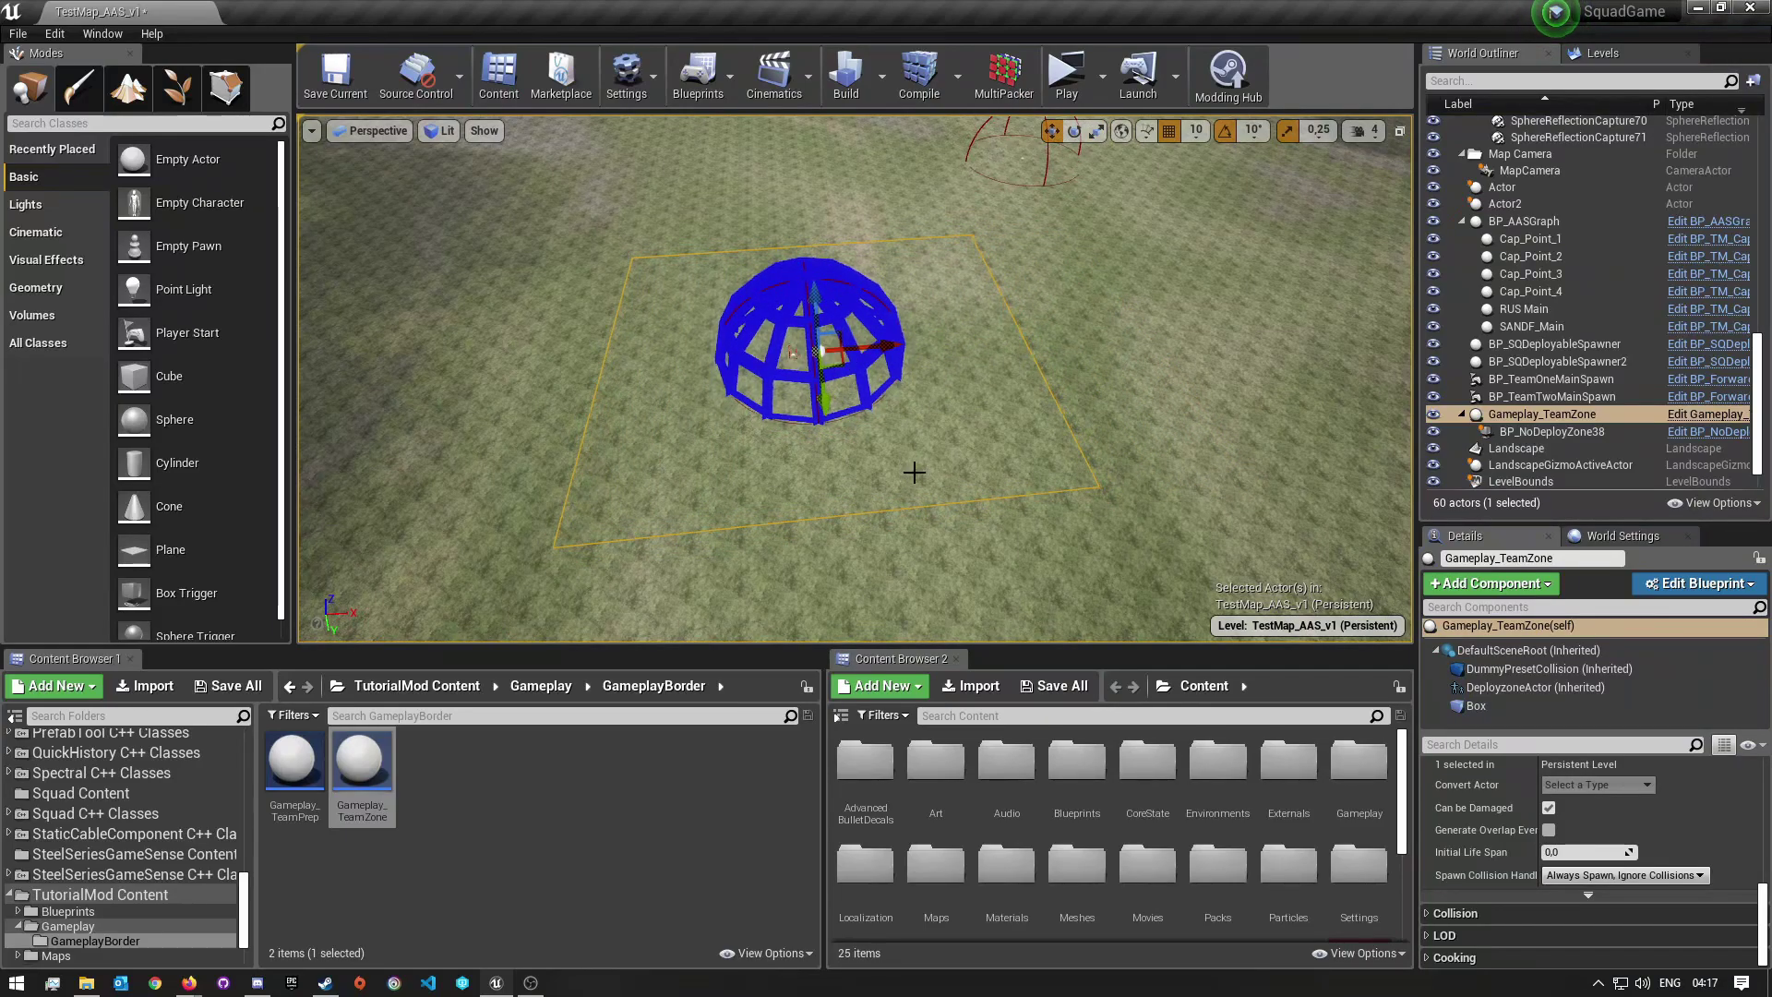
# Stretch the team zone vertically to a Z scale of 20, snap it to the ground and raise it to a height of about 690.
pyautogui.moveTo(816, 296); pyautogui.dragTo(808, 150)
pyautogui.press('e')
pyautogui.press('r')
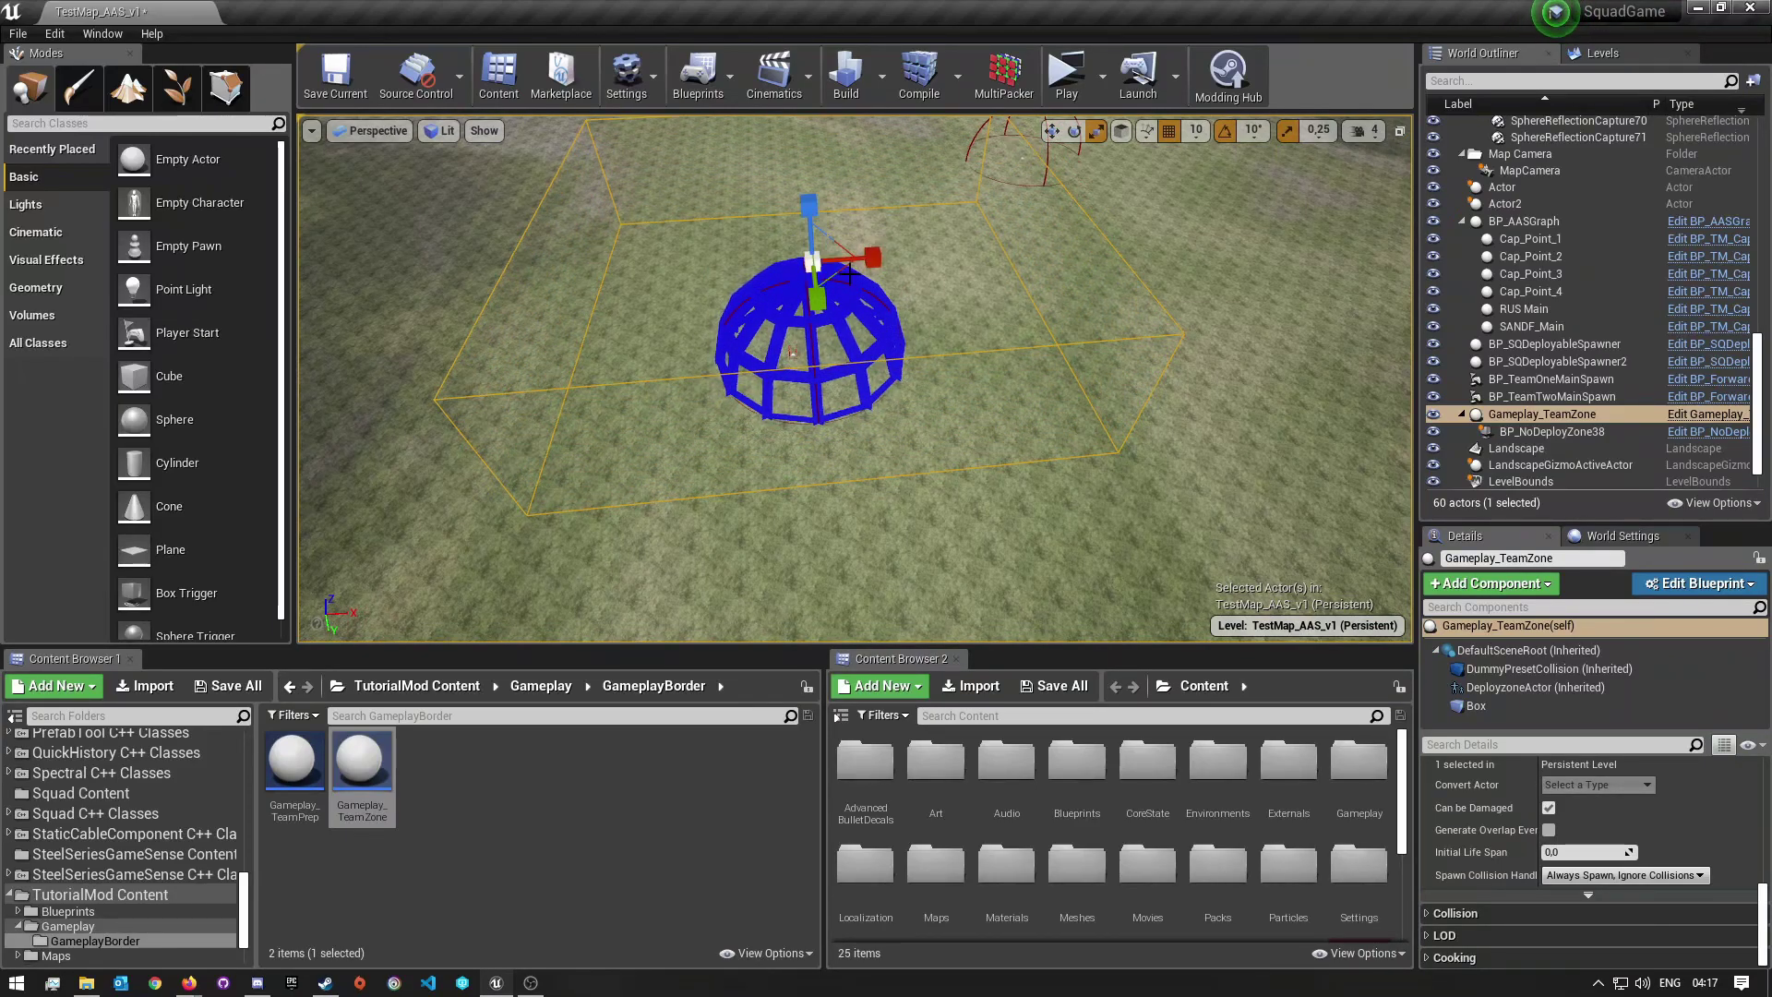
pyautogui.press('End')
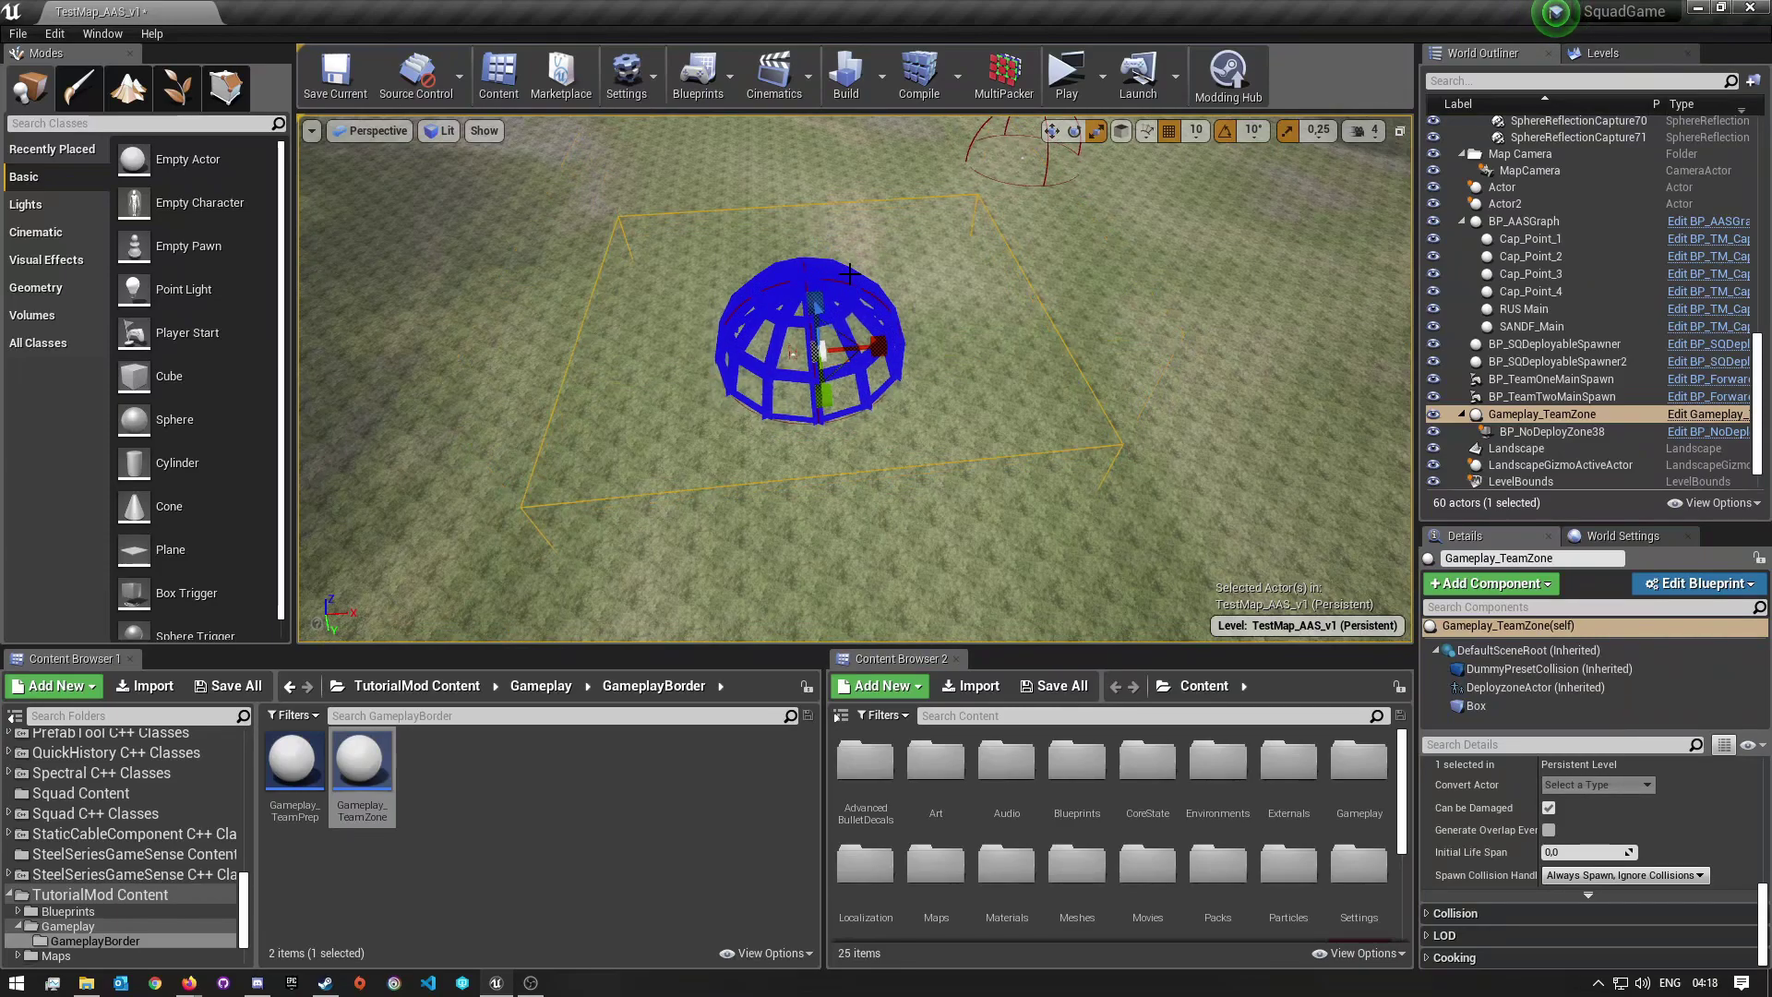
pyautogui.moveTo(818, 302); pyautogui.dragTo(795, 231)
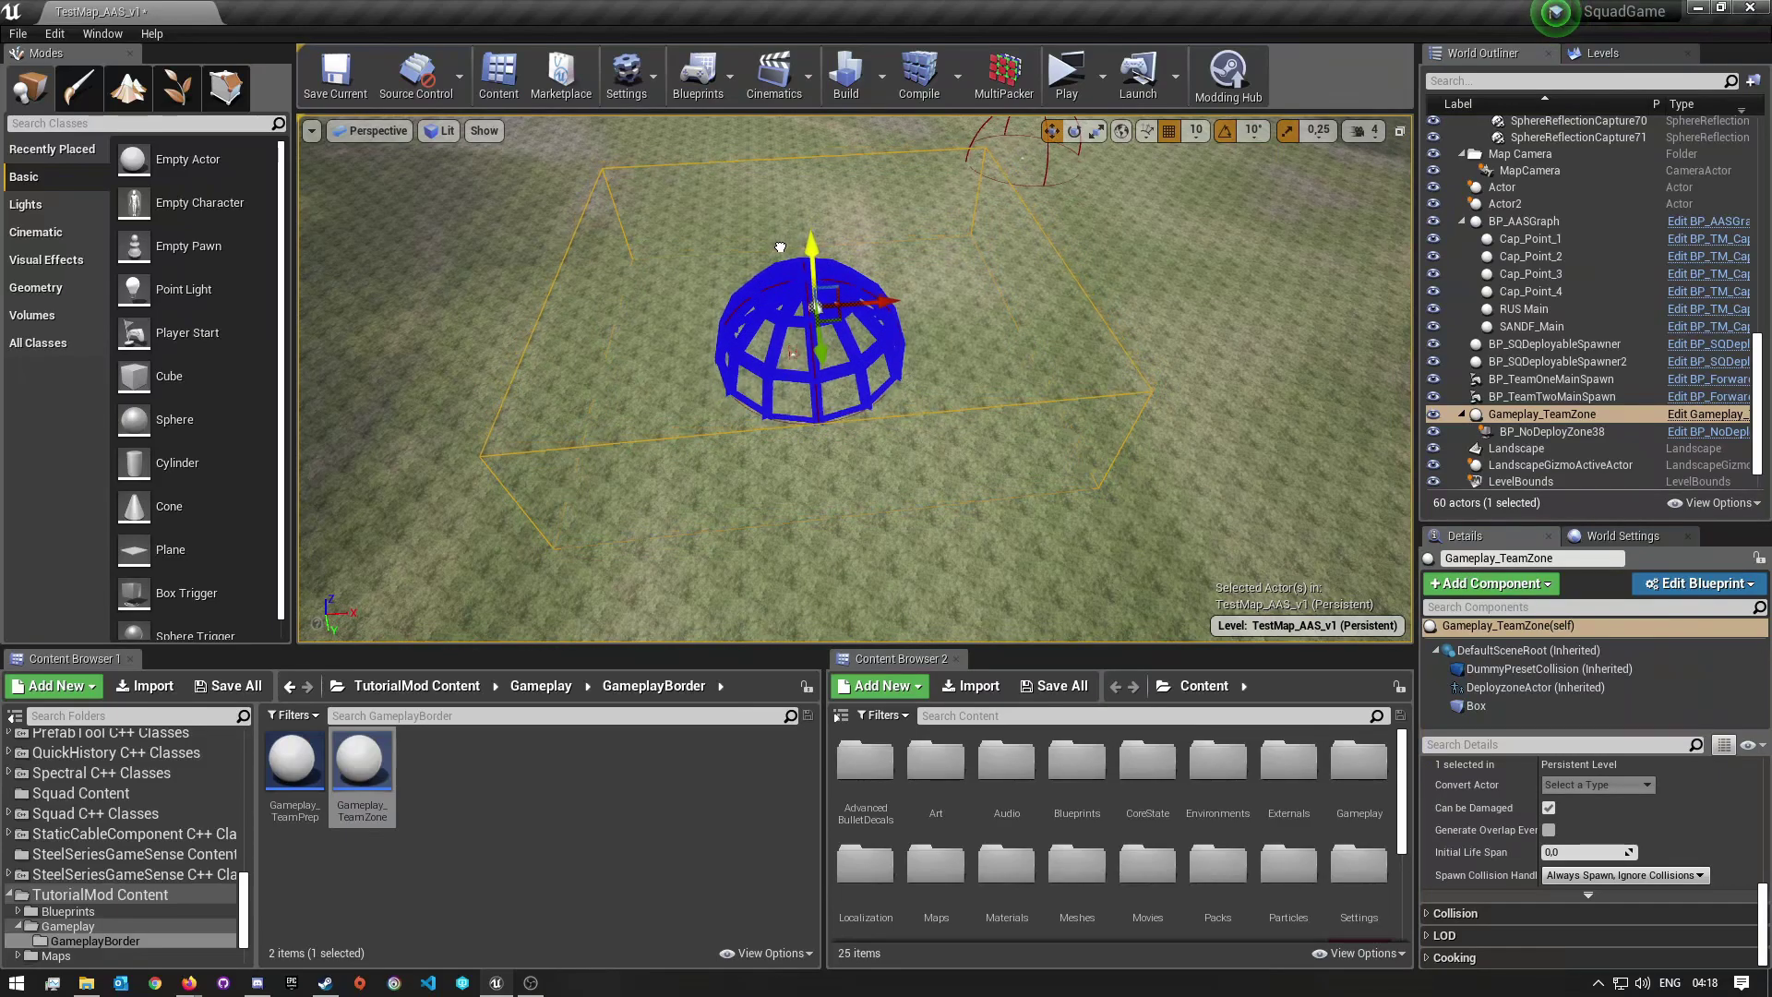
# Examine from several angles how the team zone box covers the area around the dome.
pyautogui.moveTo(780, 250); pyautogui.dragTo(438, 138, button='right')
pyautogui.press('s')
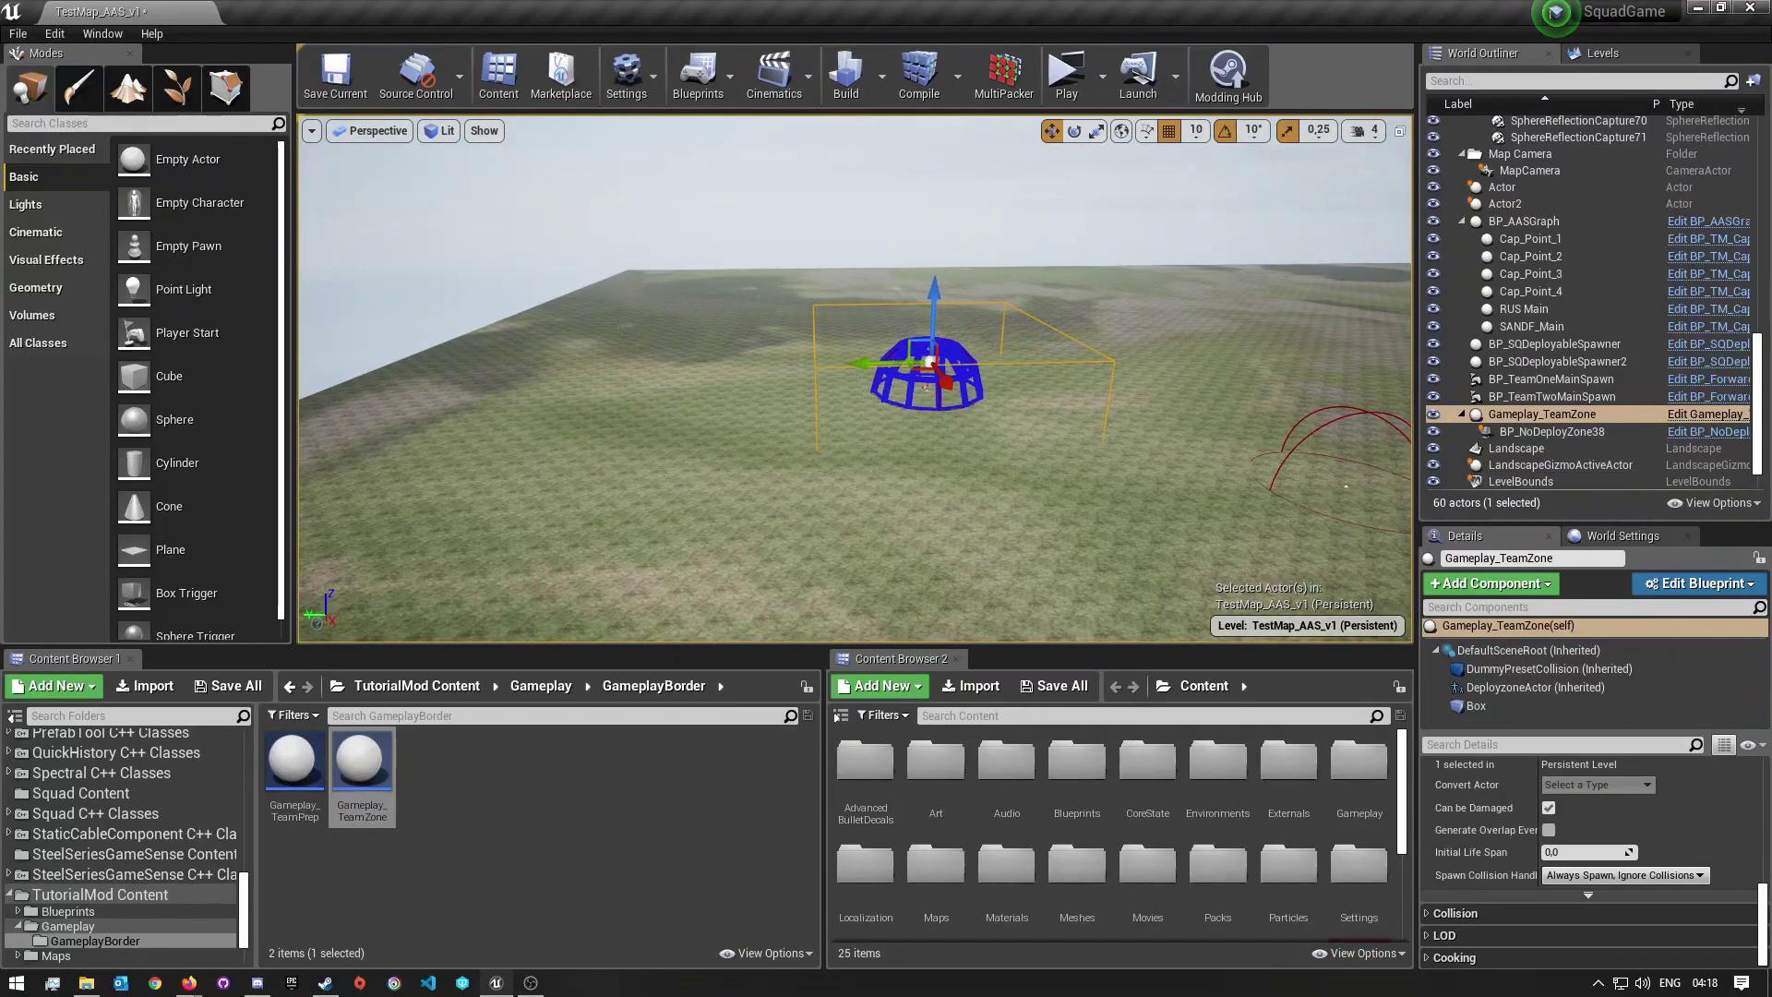
pyautogui.press('w')
pyautogui.moveTo(855, 379); pyautogui.dragTo(715, 540, button='right')
pyautogui.press('s')
pyautogui.press('d')
pyautogui.press('s')
# Set the Gameplay_TeamZone actor's Protection Zone Team Id to 1.
pyautogui.scroll(5, 1459, 867)
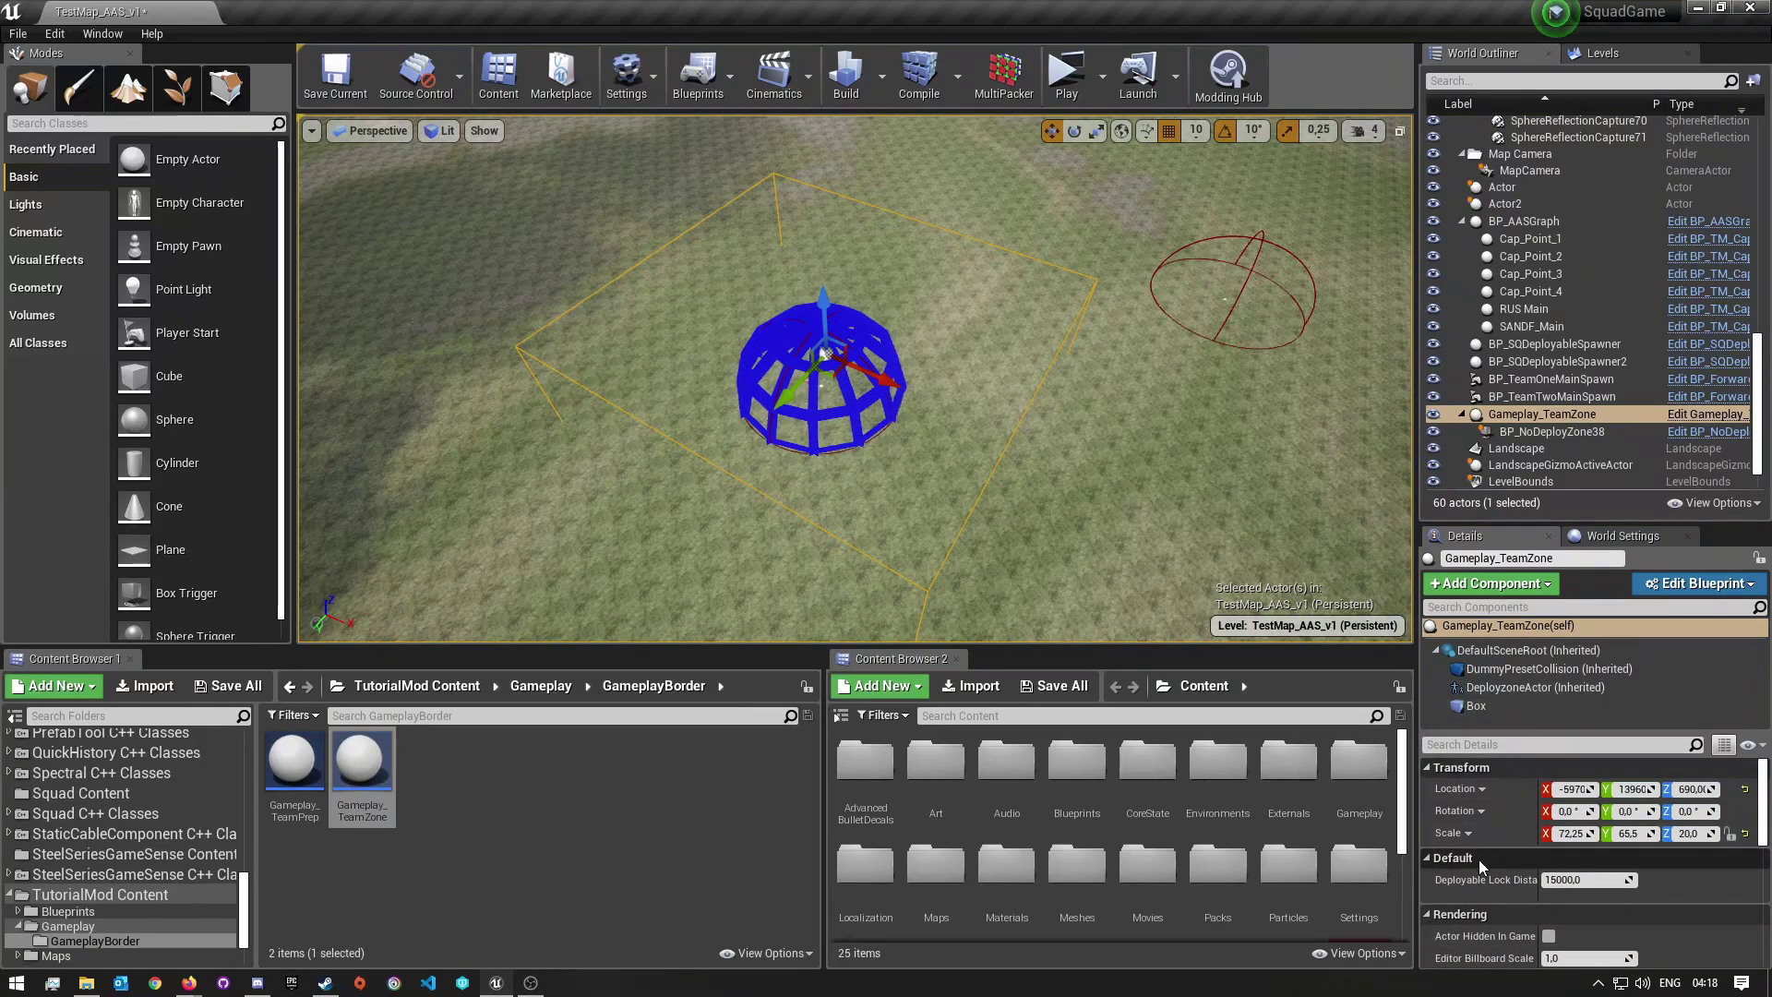
pyautogui.scroll(-3, 1482, 857)
pyautogui.scroll(-4, 1489, 873)
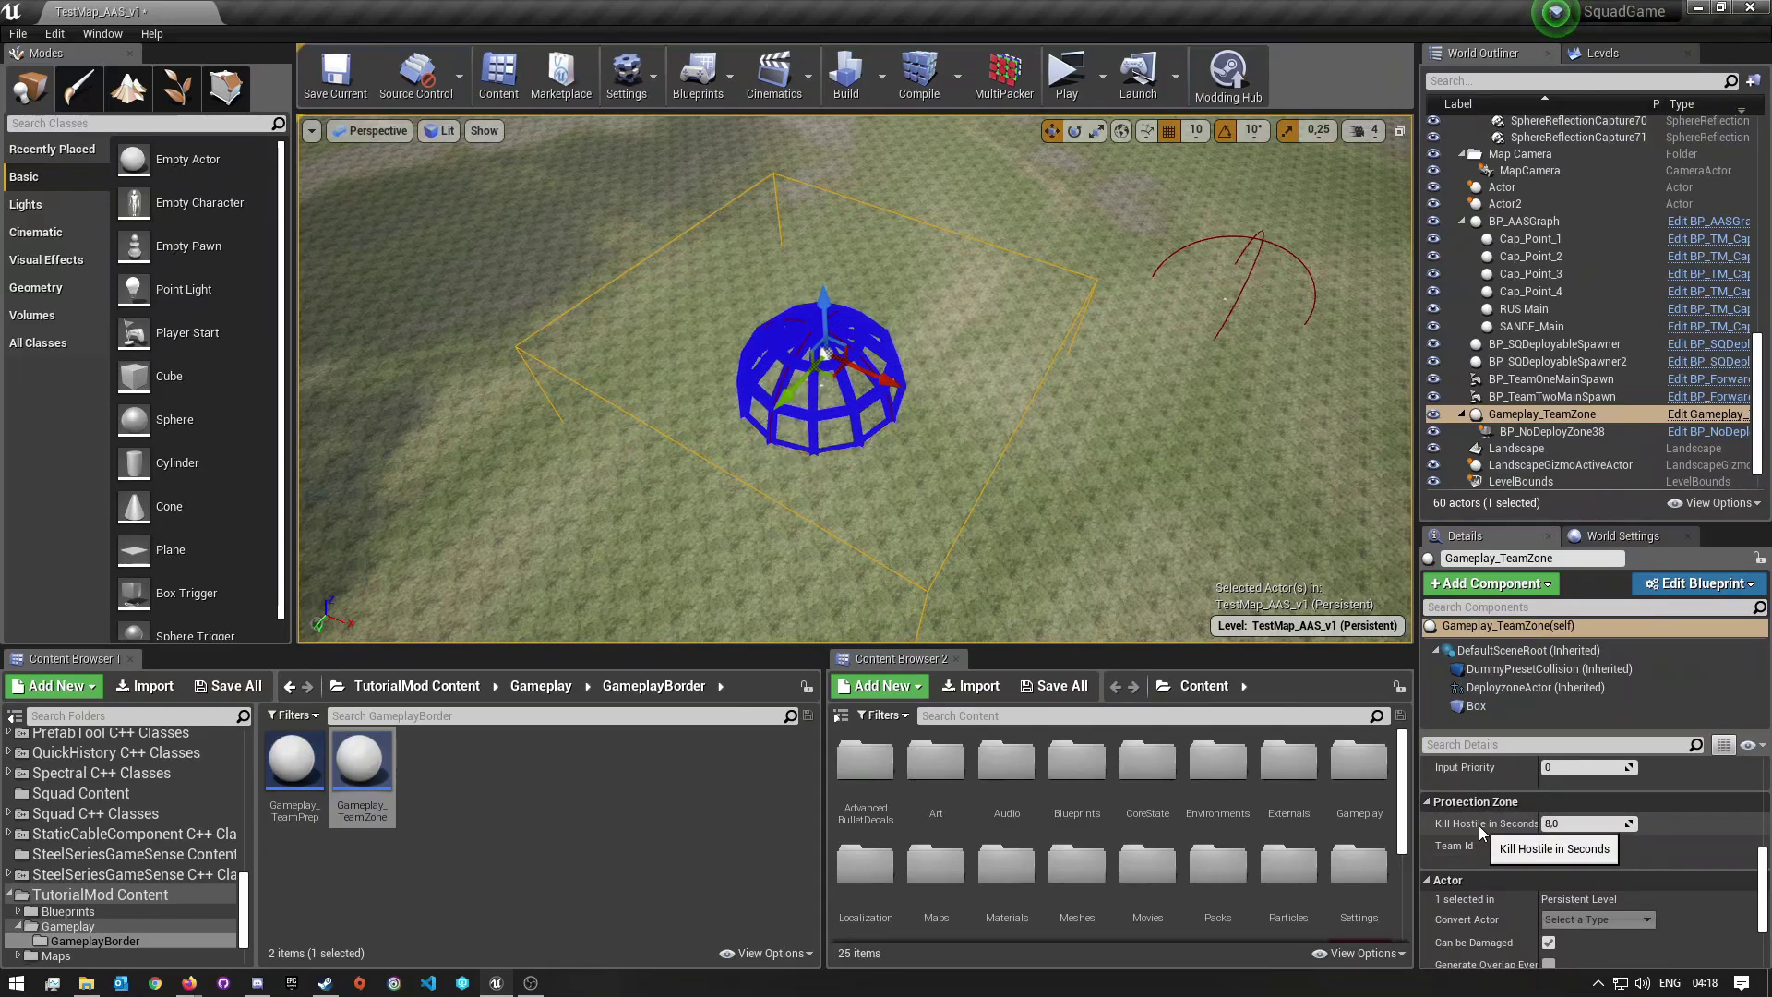
pyautogui.click(1573, 824)
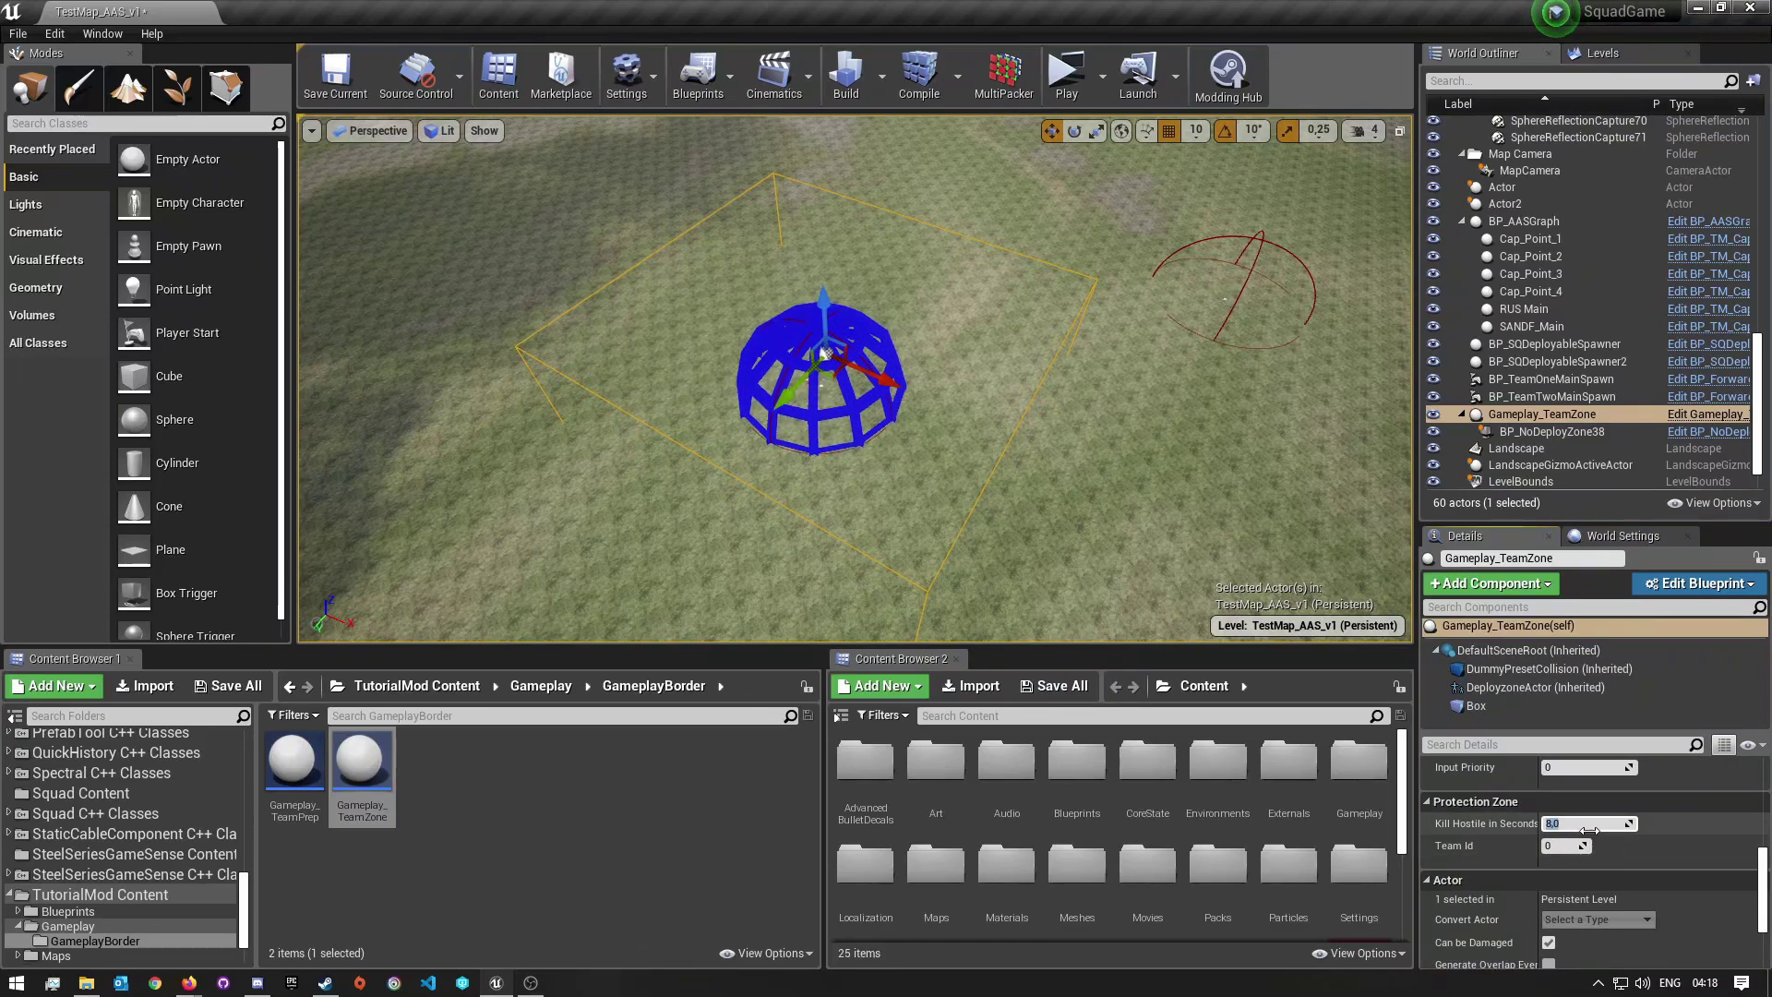
pyautogui.click(1649, 855)
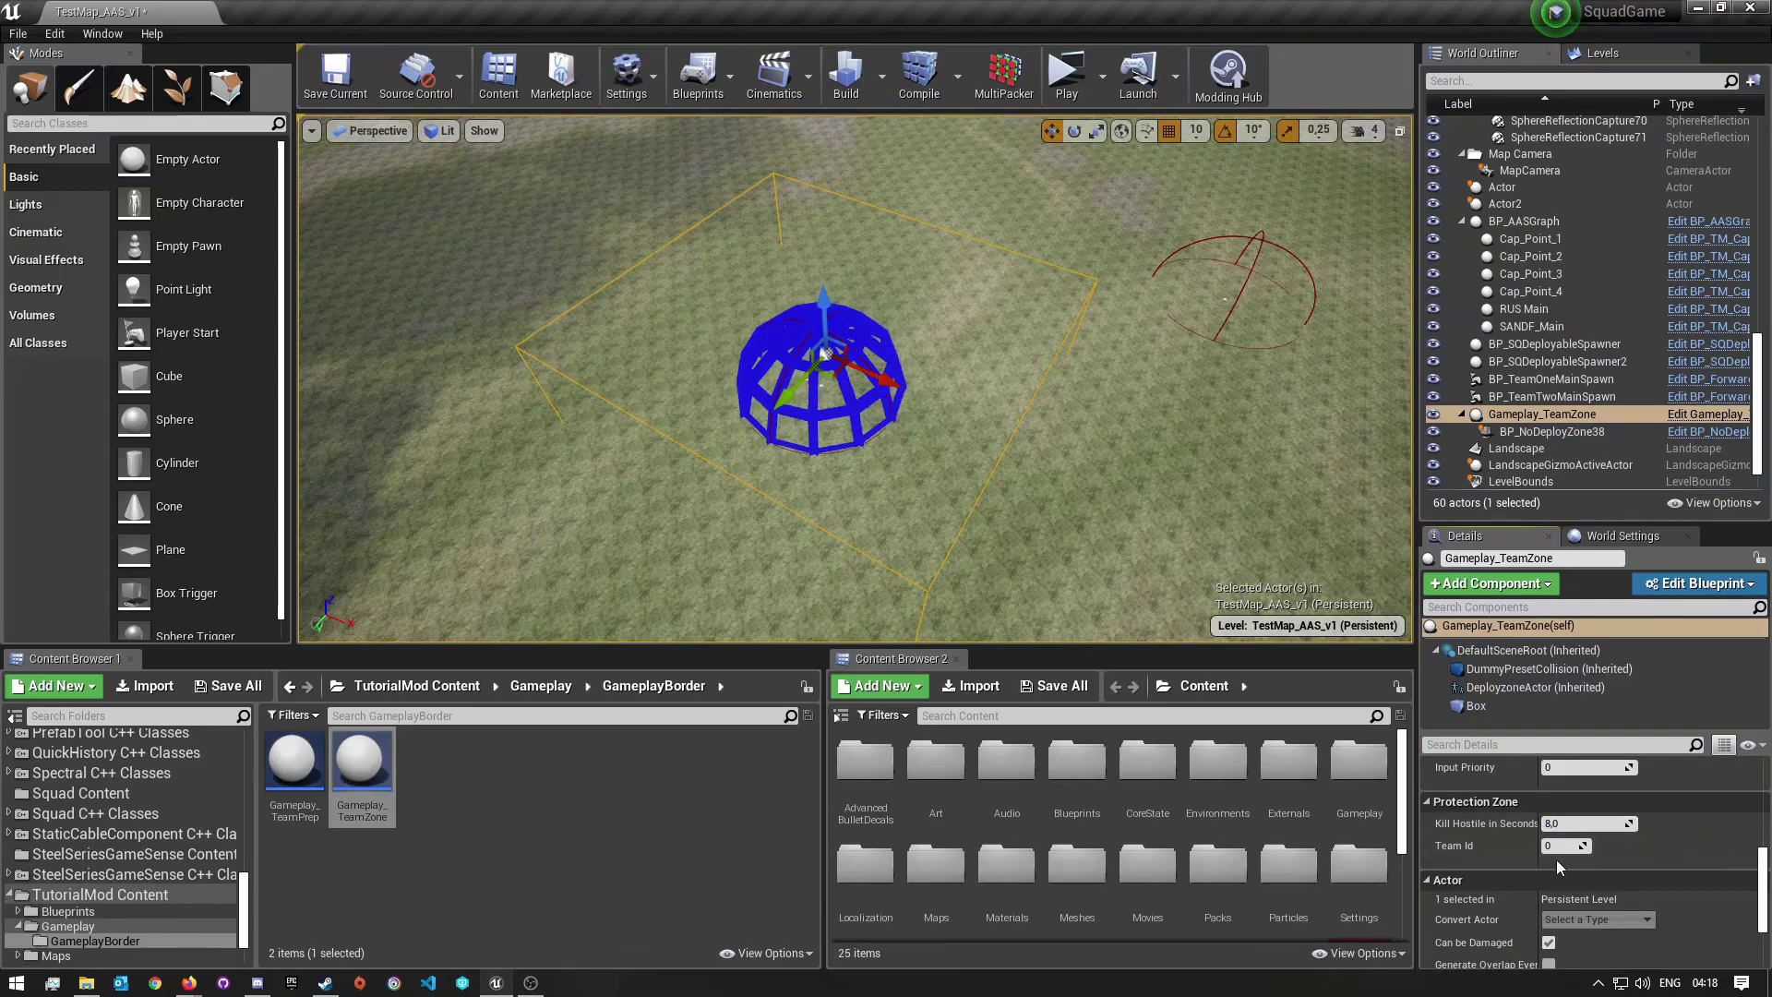
pyautogui.press('Tab')
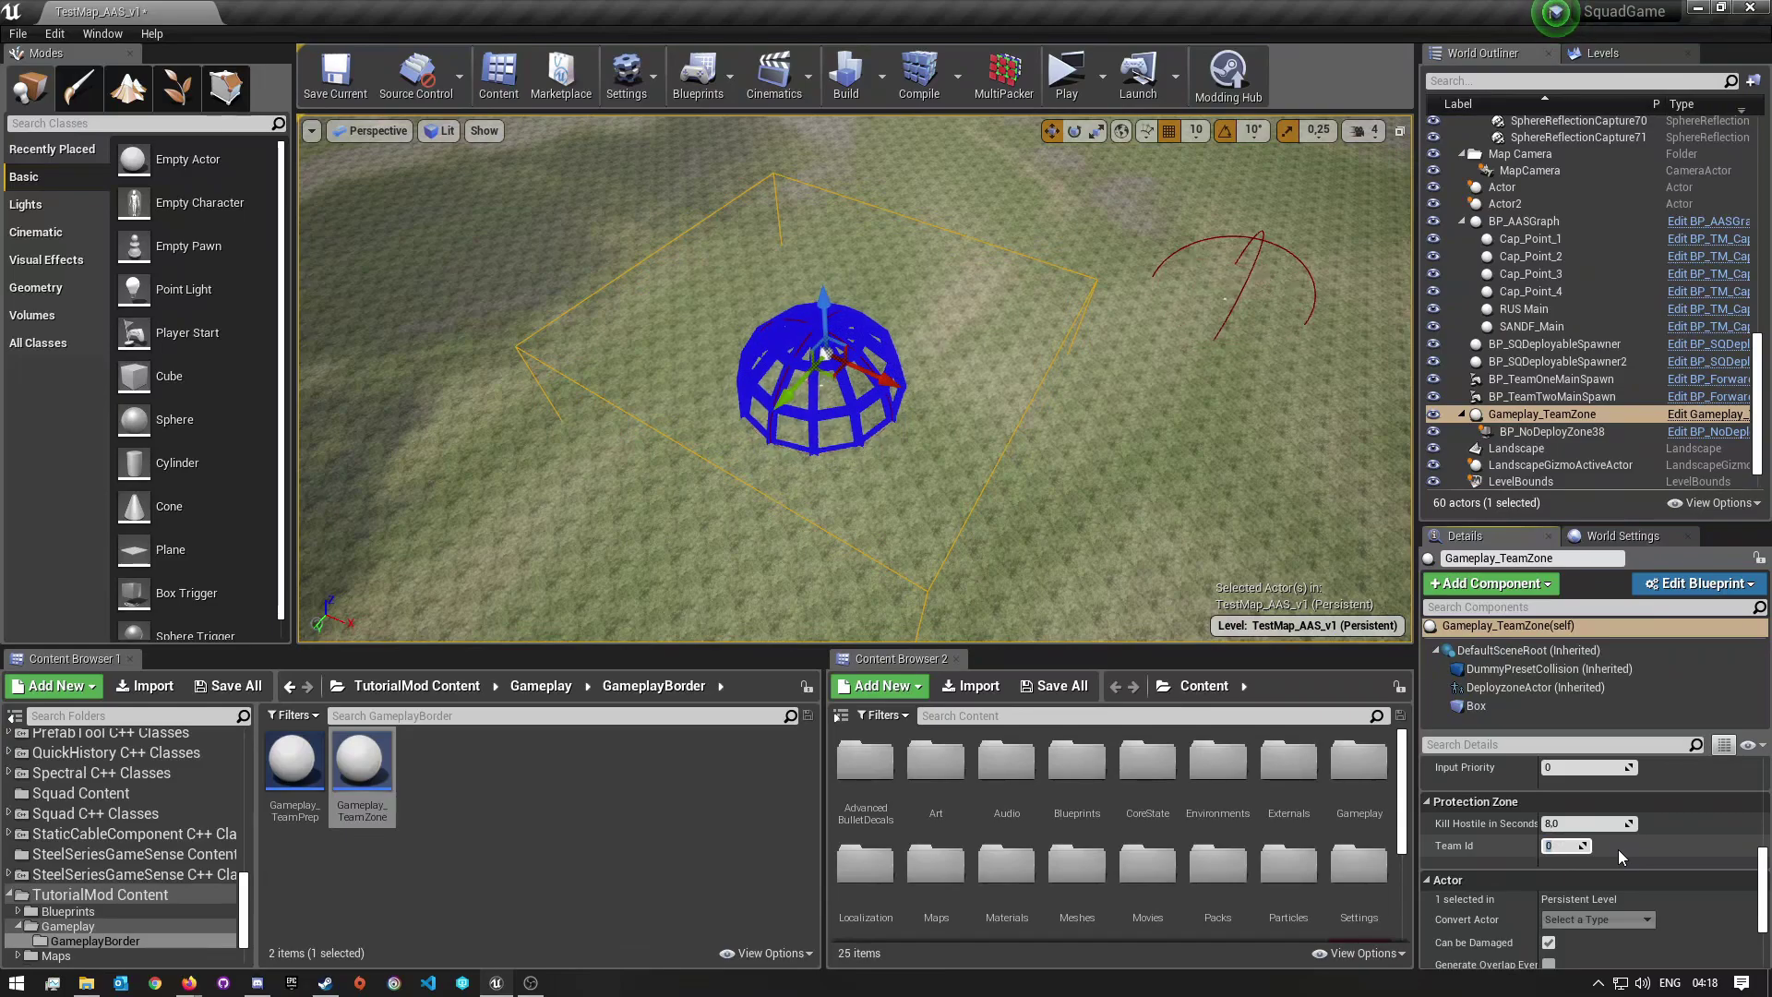
pyautogui.write('1')
pyautogui.press('Return')
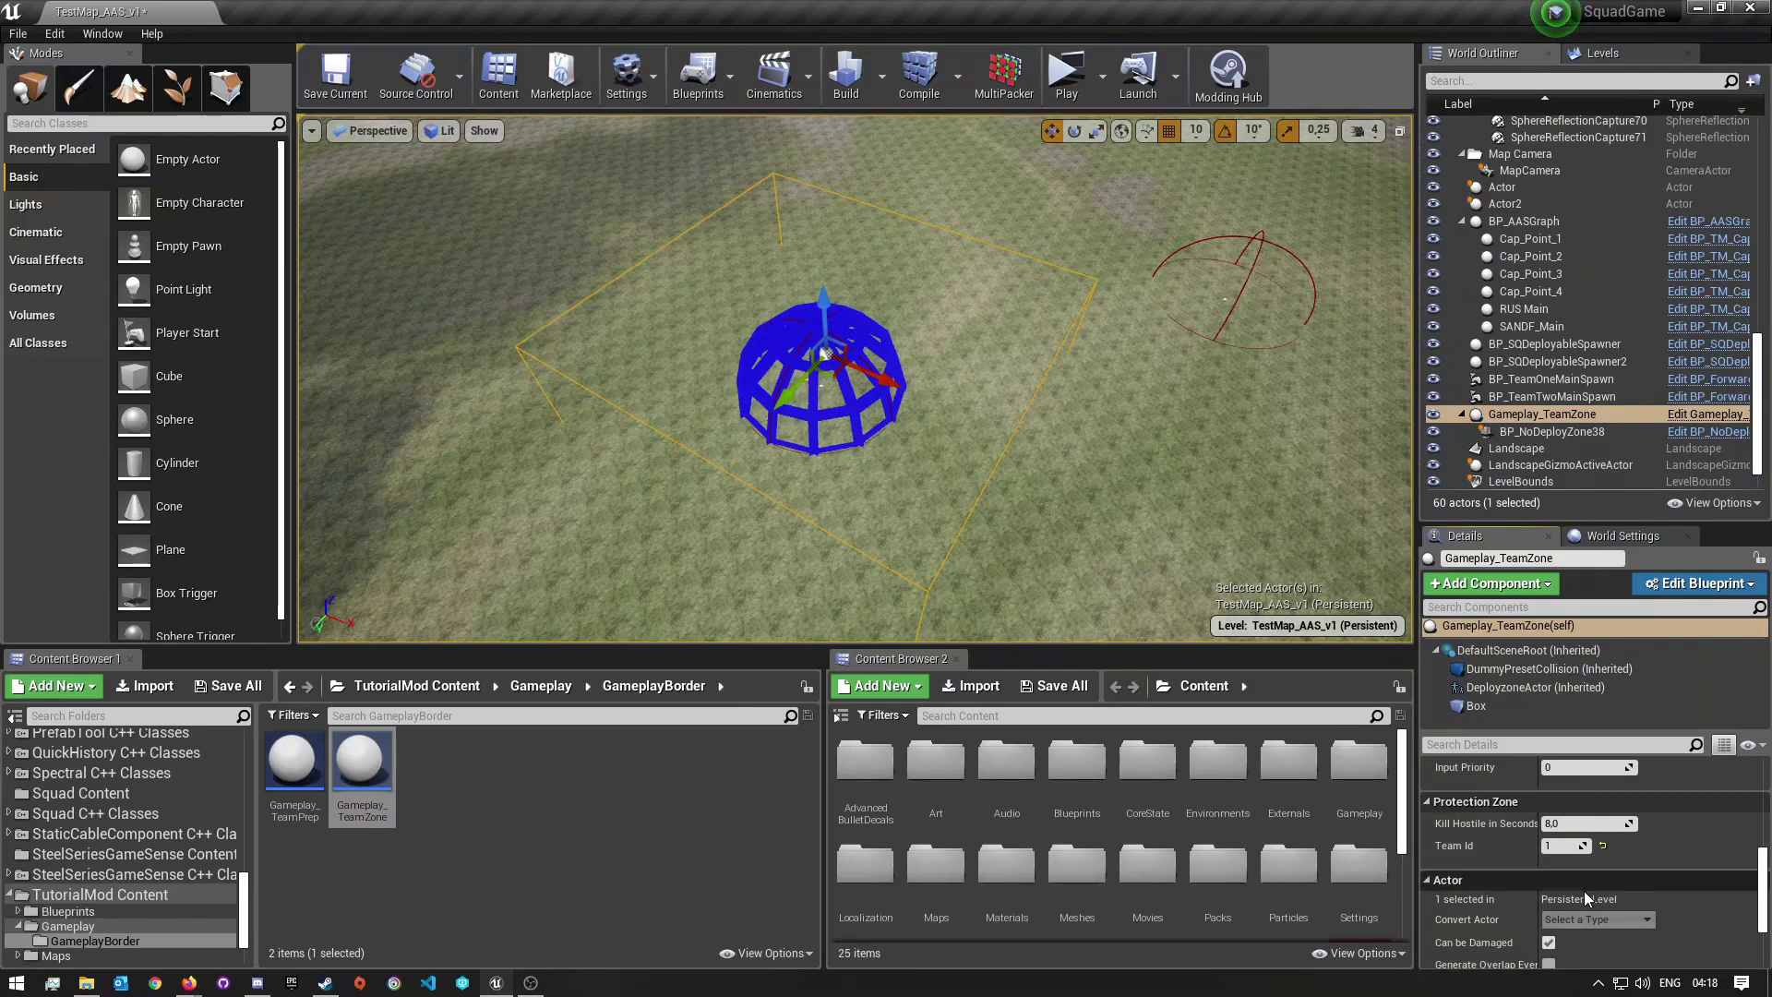
# Place the mod's Gameplay_TeamPrep blueprint in the level on the terrain beside the team zone.
pyautogui.moveTo(1015, 431)
pyautogui.mouseDown(button='right')
pyautogui.moveTo(1015, 342)
pyautogui.moveTo(1085, 300)
pyautogui.moveTo(992, 457)
pyautogui.moveTo(1048, 466)
pyautogui.moveTo(995, 432)
pyautogui.mouseUp(button='right')
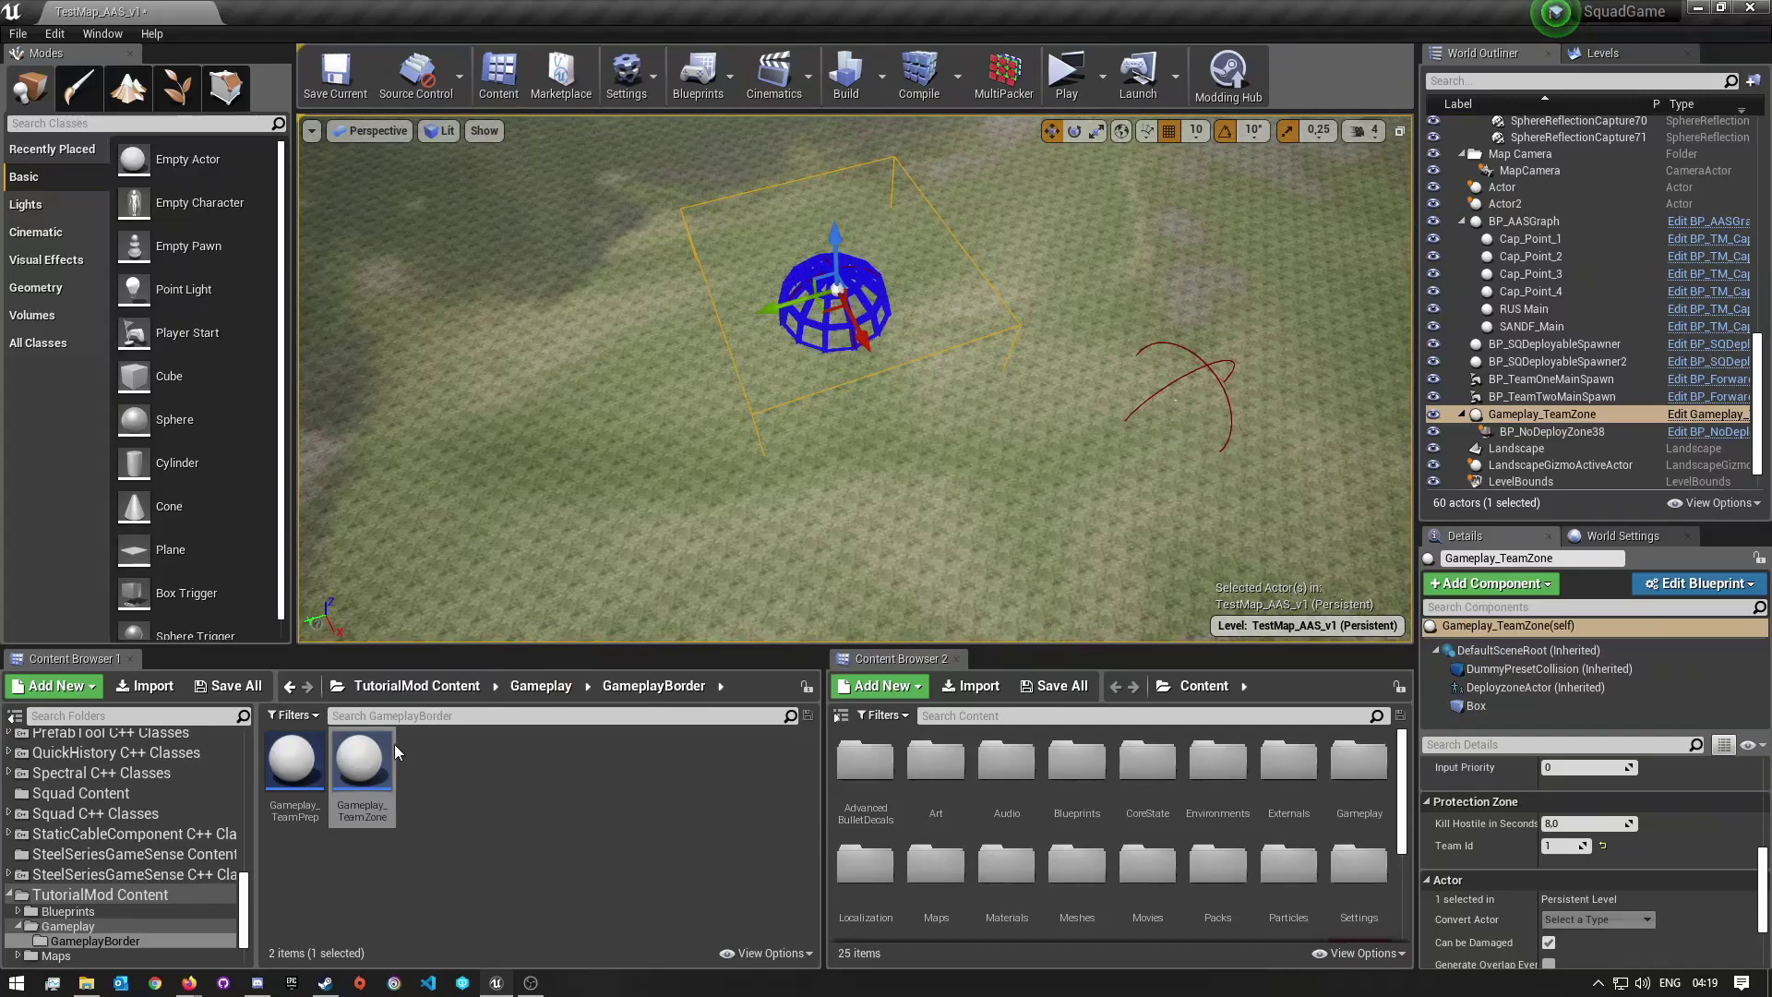
pyautogui.moveTo(289, 789); pyautogui.dragTo(896, 487)
pyautogui.moveTo(922, 528); pyautogui.dragTo(943, 590, button='right')
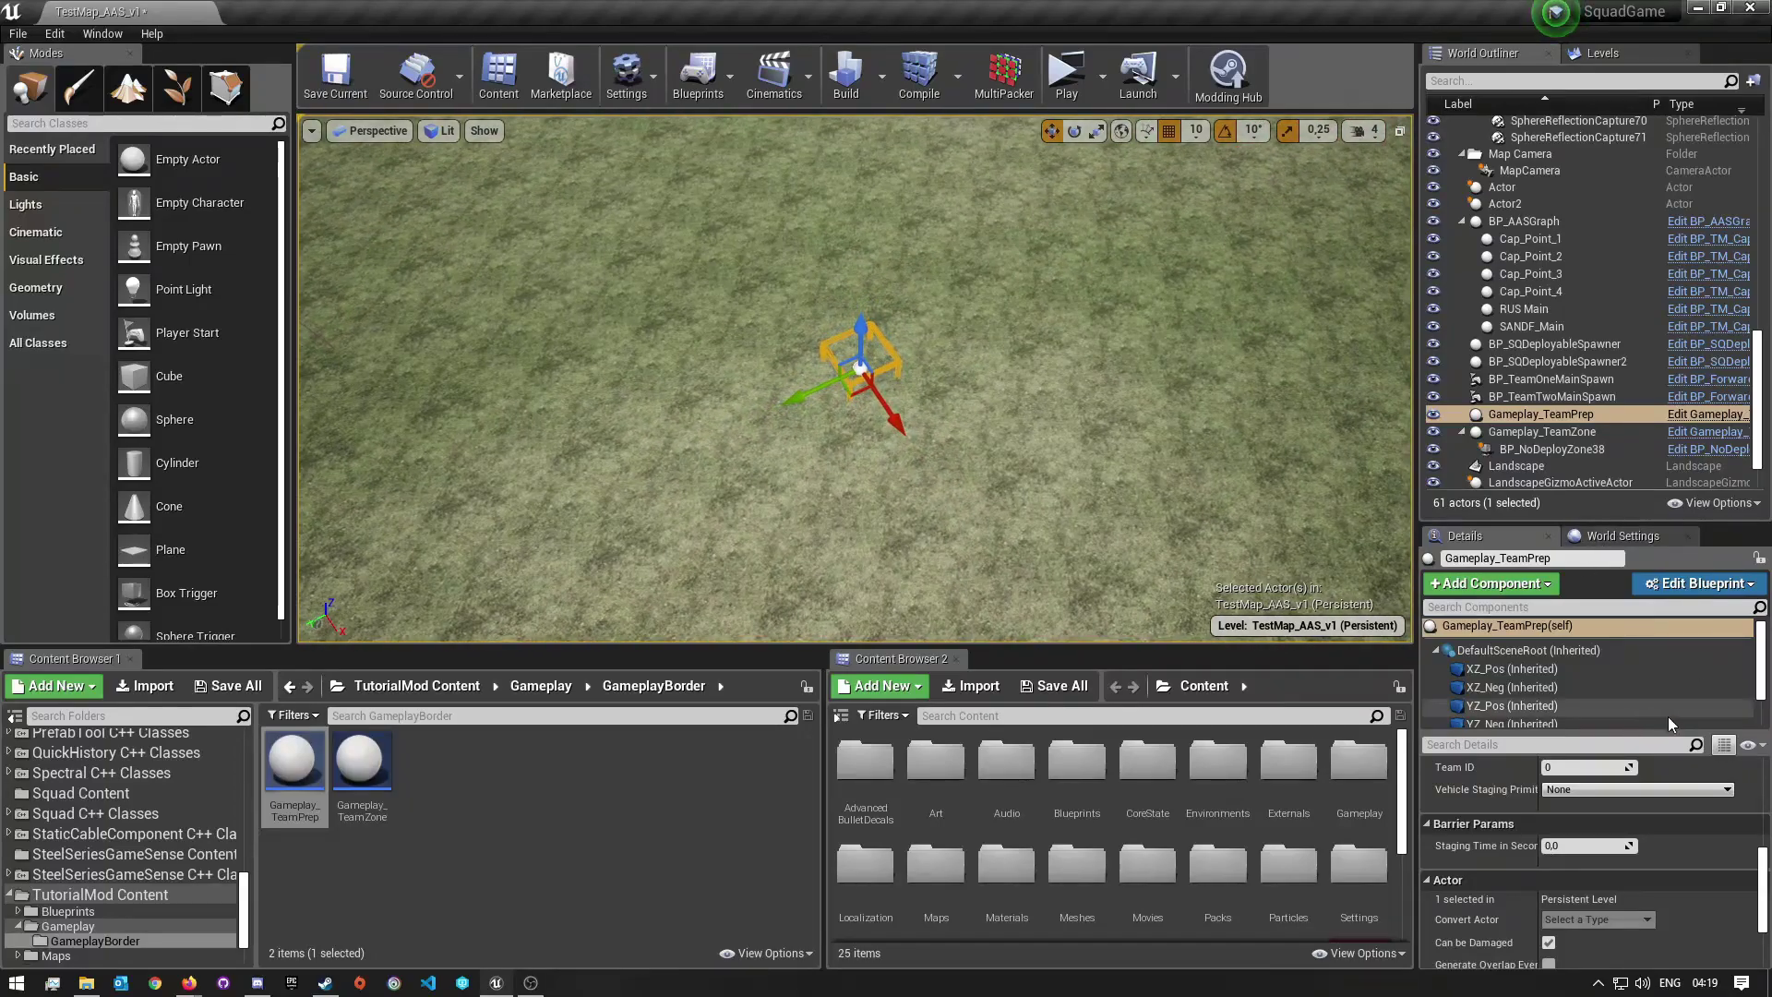
pyautogui.moveTo(1115, 464); pyautogui.dragTo(1115, 406, button='right')
pyautogui.moveTo(889, 472); pyautogui.dragTo(884, 470, button='right')
# Scale the Gameplay_TeamPrep volume horizontally and vertically to roughly the size of the team zone box.
pyautogui.press('e')
pyautogui.press('r')
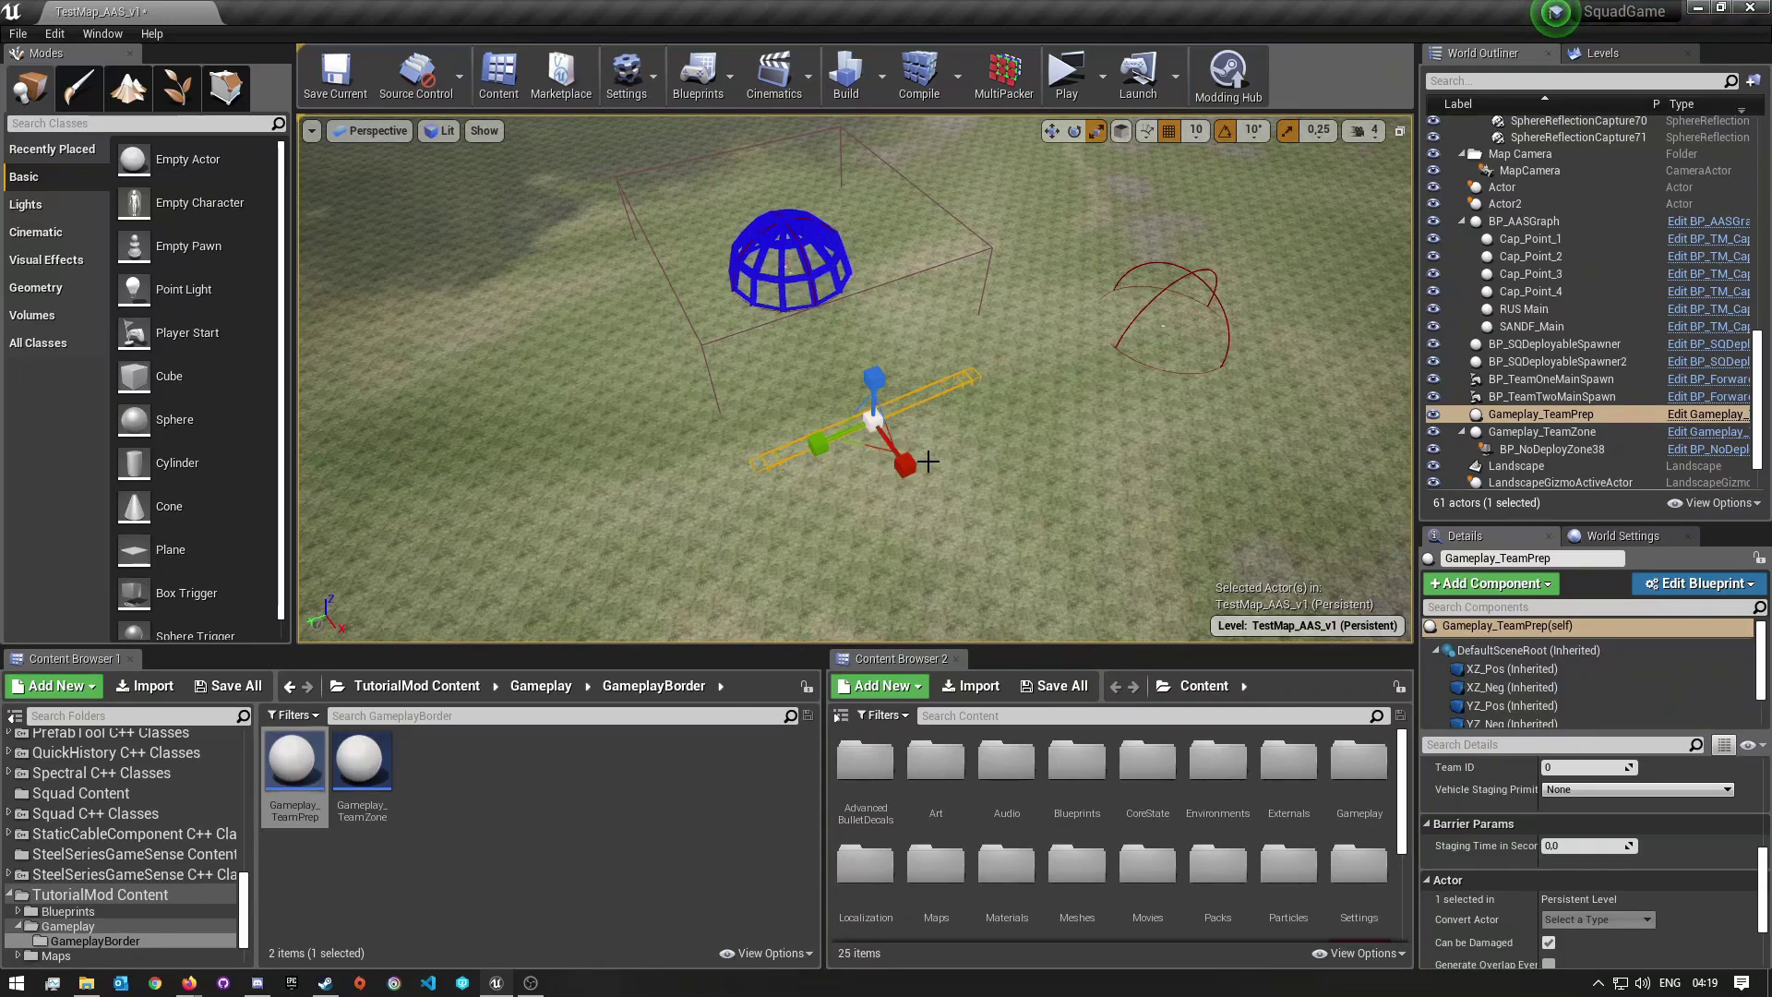
pyautogui.moveTo(905, 463); pyautogui.dragTo(800, 442)
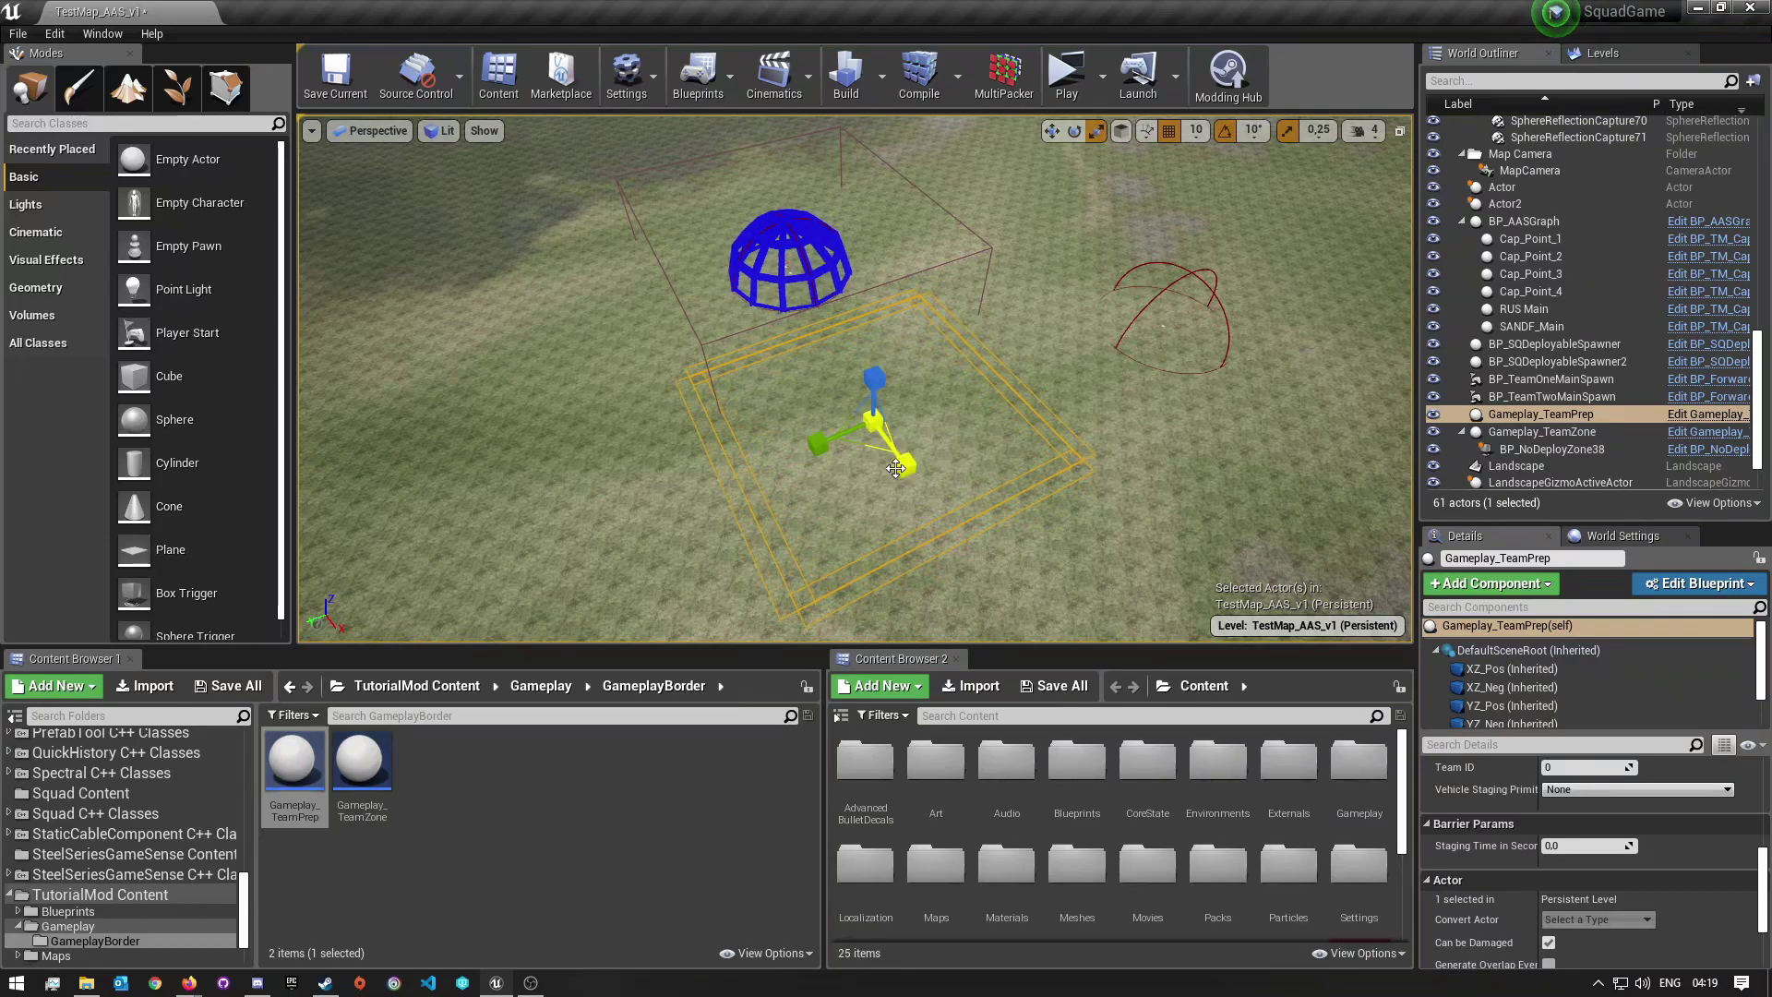
pyautogui.moveTo(876, 390); pyautogui.dragTo(1079, 292)
pyautogui.press('w')
# Undo the last vertical change and move the Gameplay_TeamPrep volume over the blue dome, aligned with the team zone box.
pyautogui.moveTo(1080, 291); pyautogui.dragTo(956, 228, button='right')
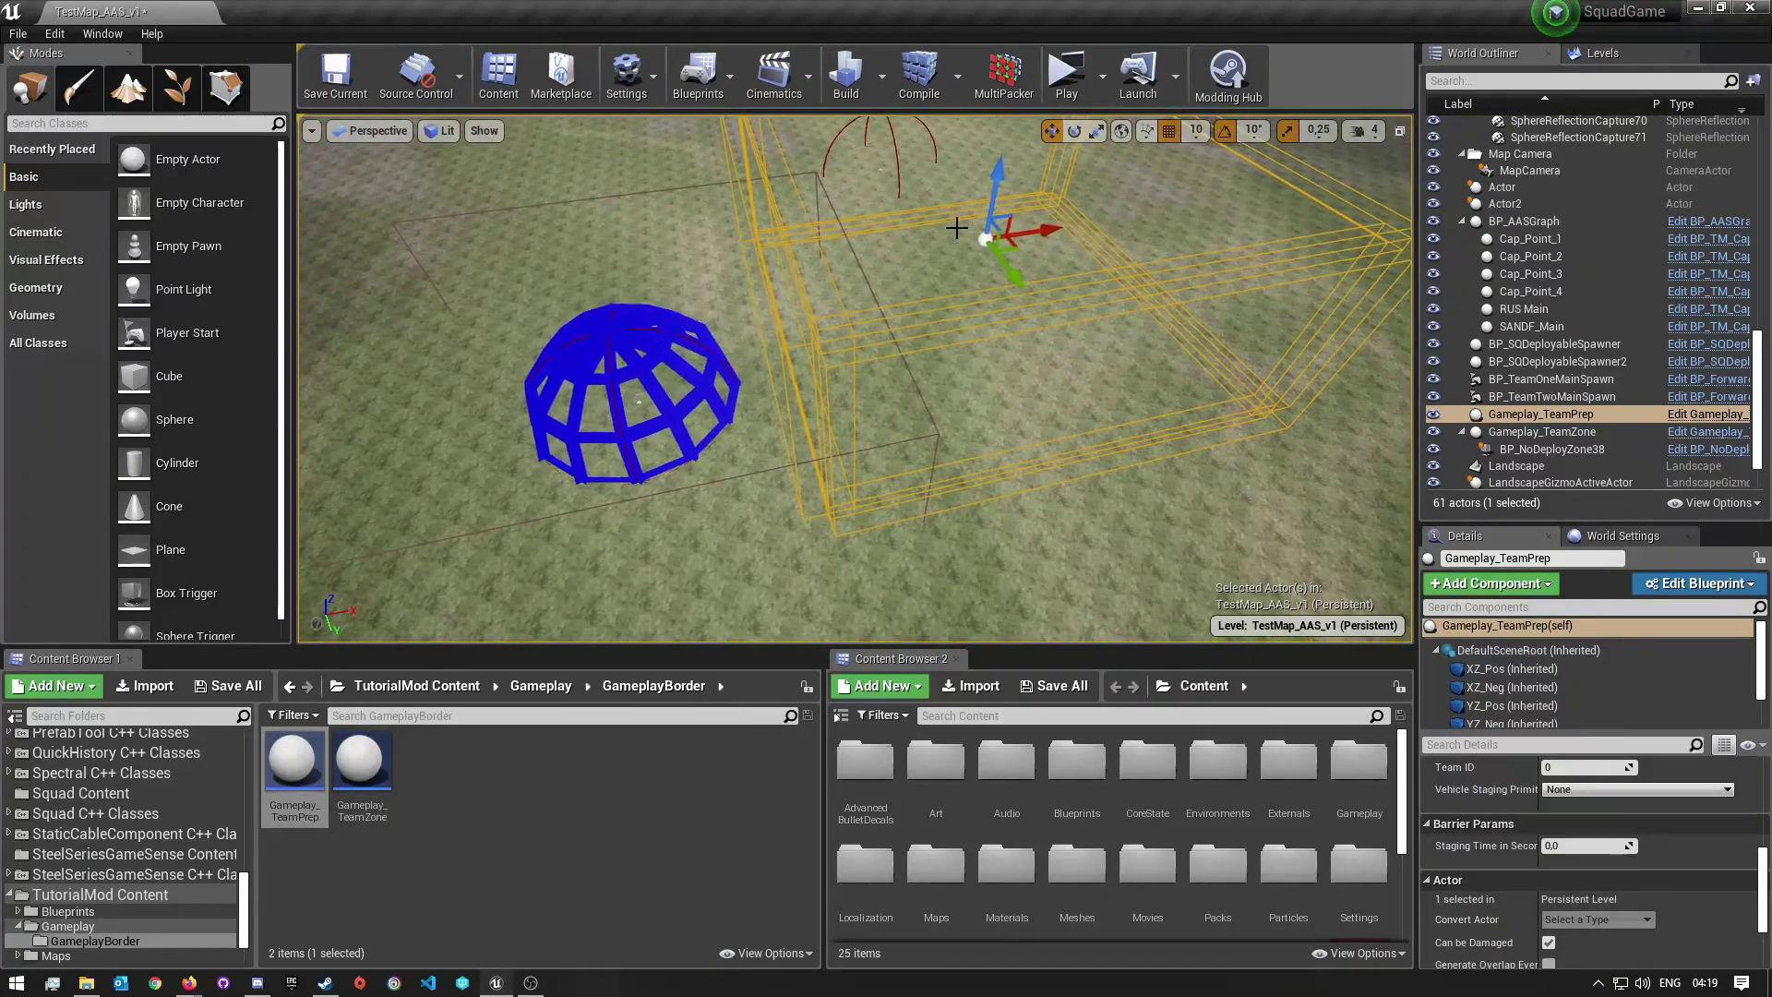
pyautogui.hotkey('ctrl', 'z')
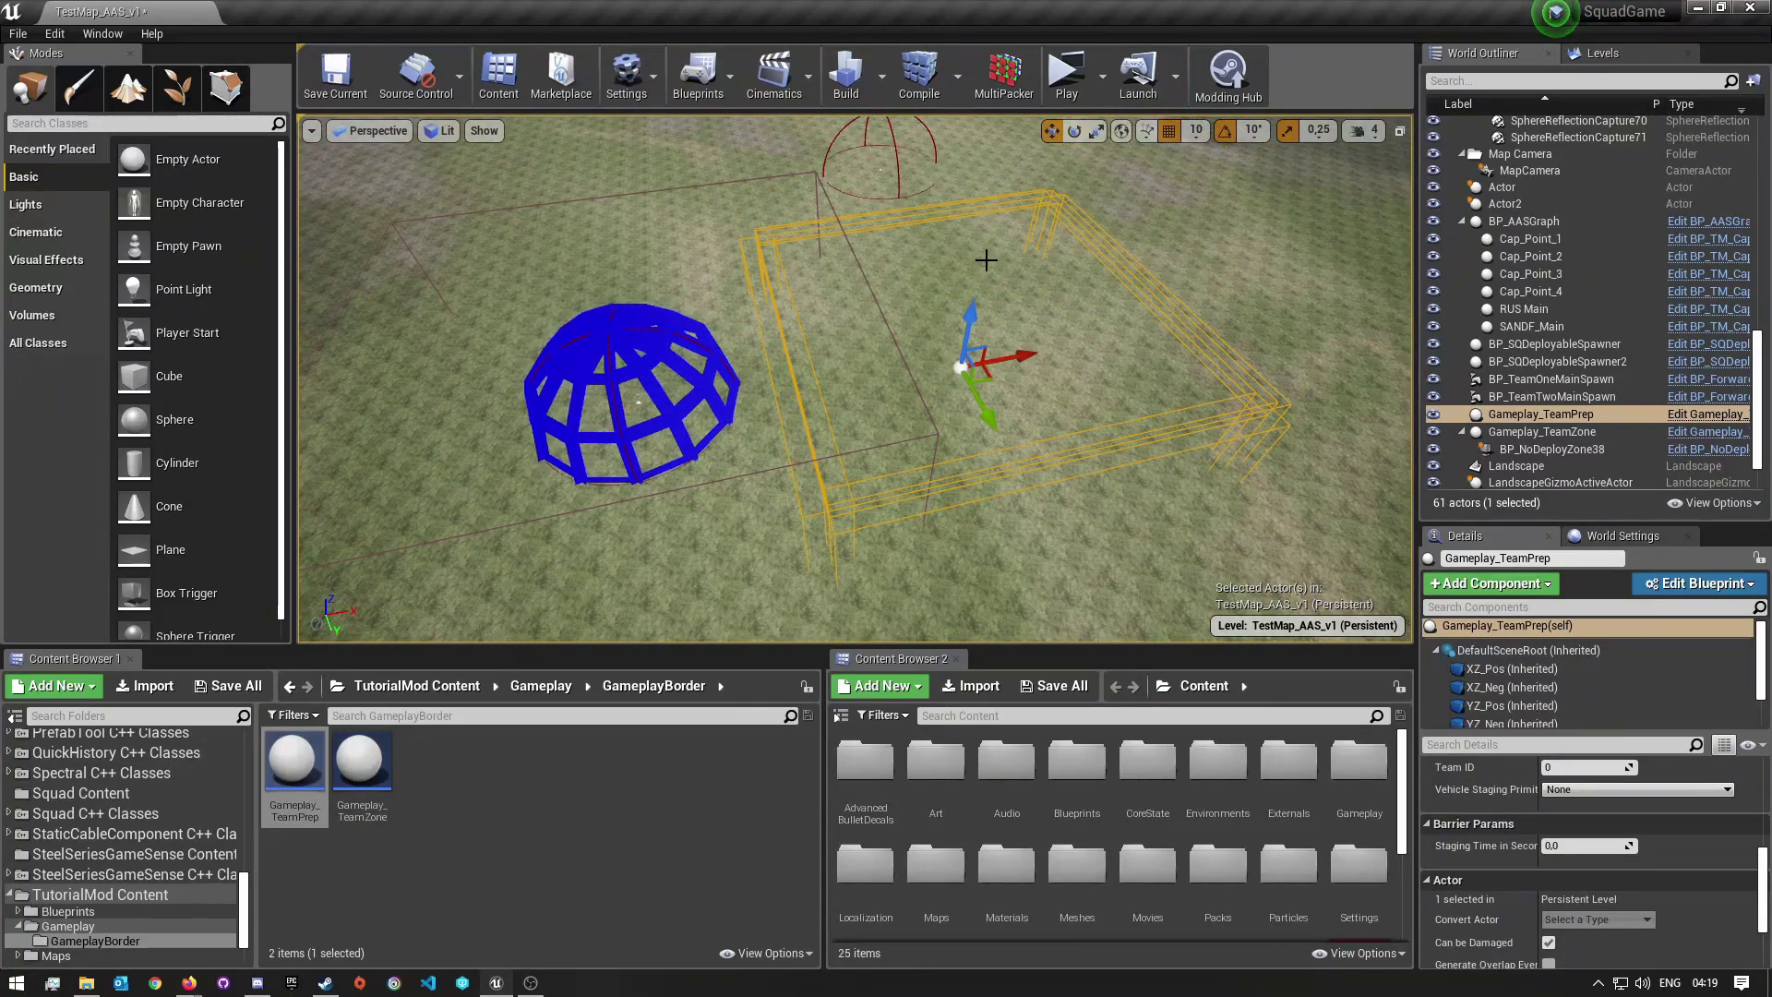
pyautogui.moveTo(968, 318); pyautogui.dragTo(689, 351)
pyautogui.press('a')
pyautogui.moveTo(691, 359); pyautogui.dragTo(657, 388, button='right')
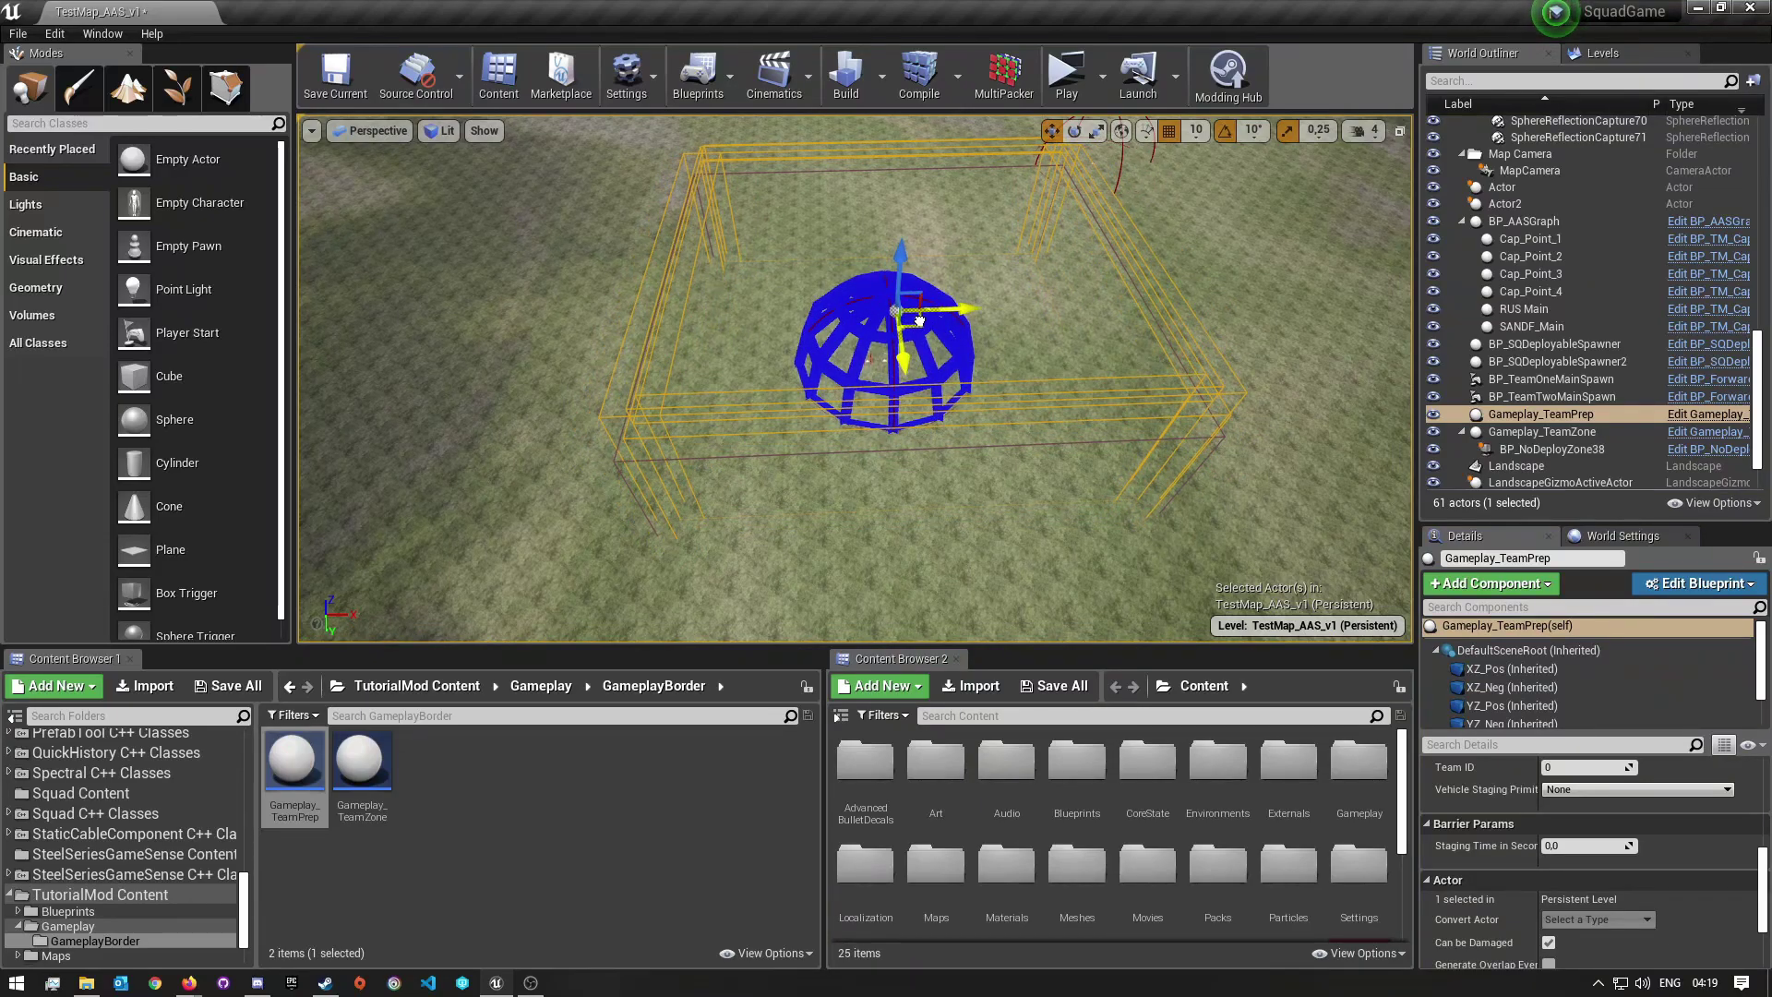
# Set the Gameplay_TeamPrep actor's Team ID to 1.
pyautogui.moveTo(1181, 599); pyautogui.dragTo(997, 600, button='right')
pyautogui.moveTo(997, 416); pyautogui.dragTo(1061, 240, button='right')
pyautogui.press('w')
pyautogui.moveTo(998, 456); pyautogui.dragTo(859, 471, button='right')
pyautogui.press('s')
pyautogui.moveTo(959, 595); pyautogui.dragTo(972, 429, button='right')
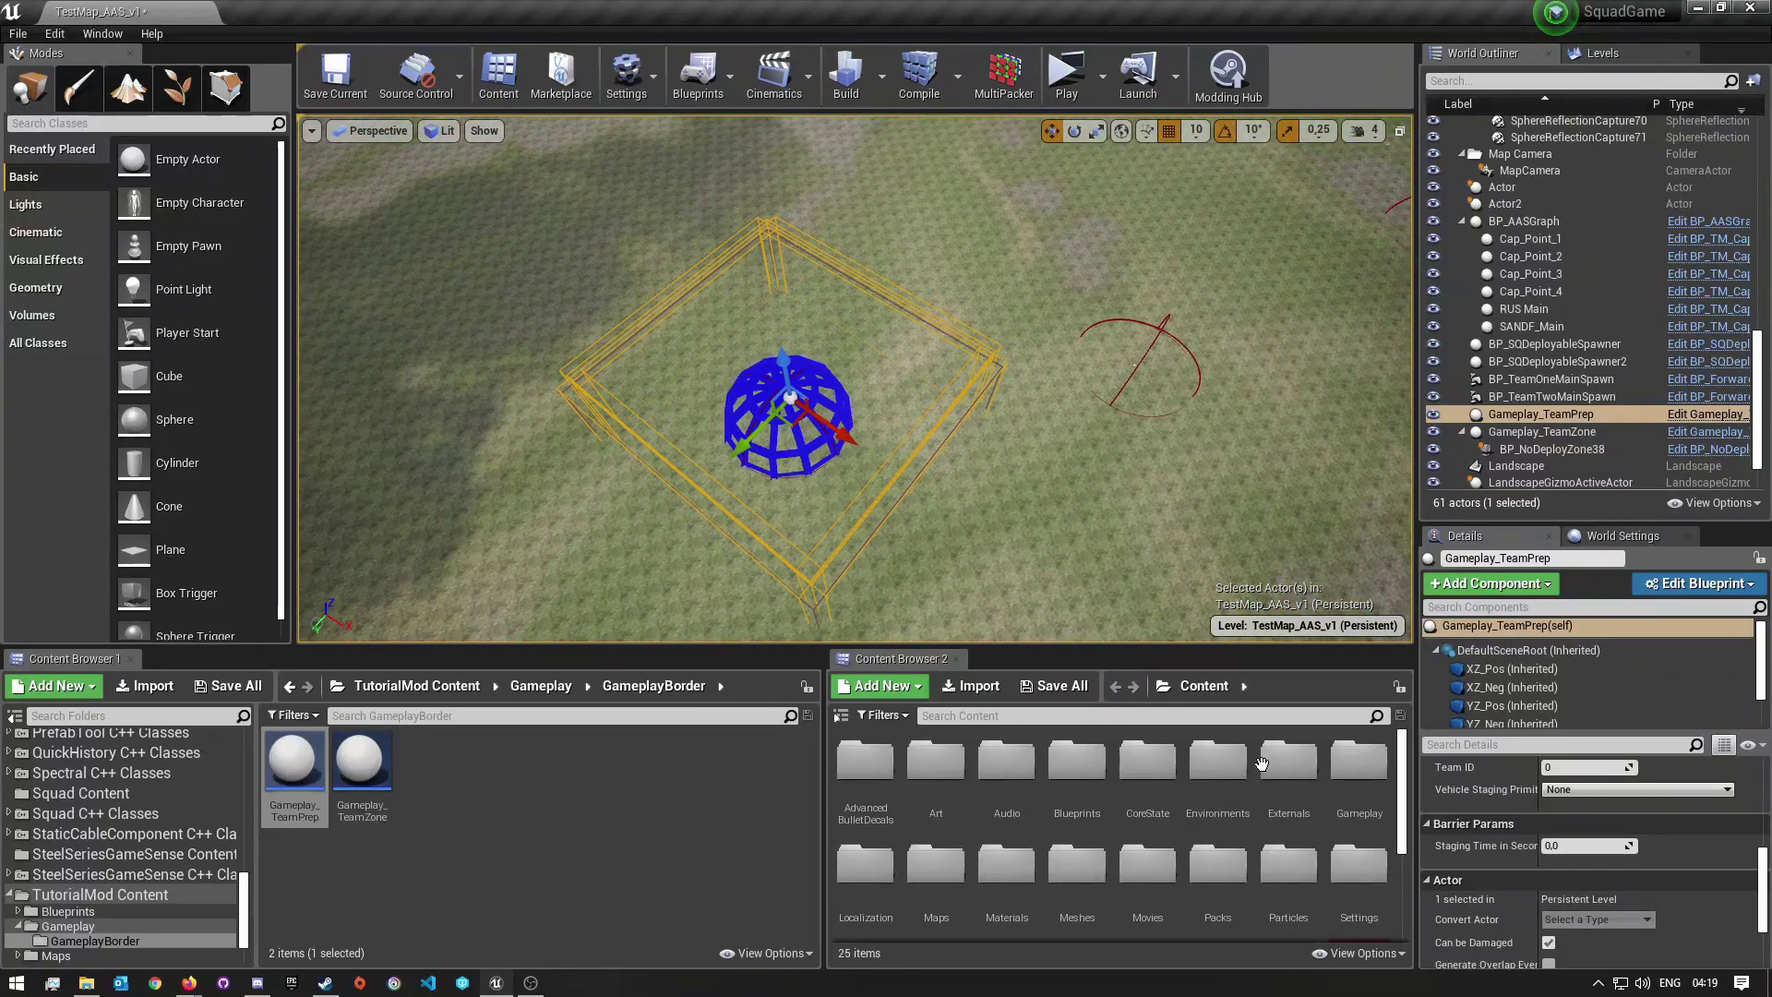
pyautogui.scroll(3, 1510, 856)
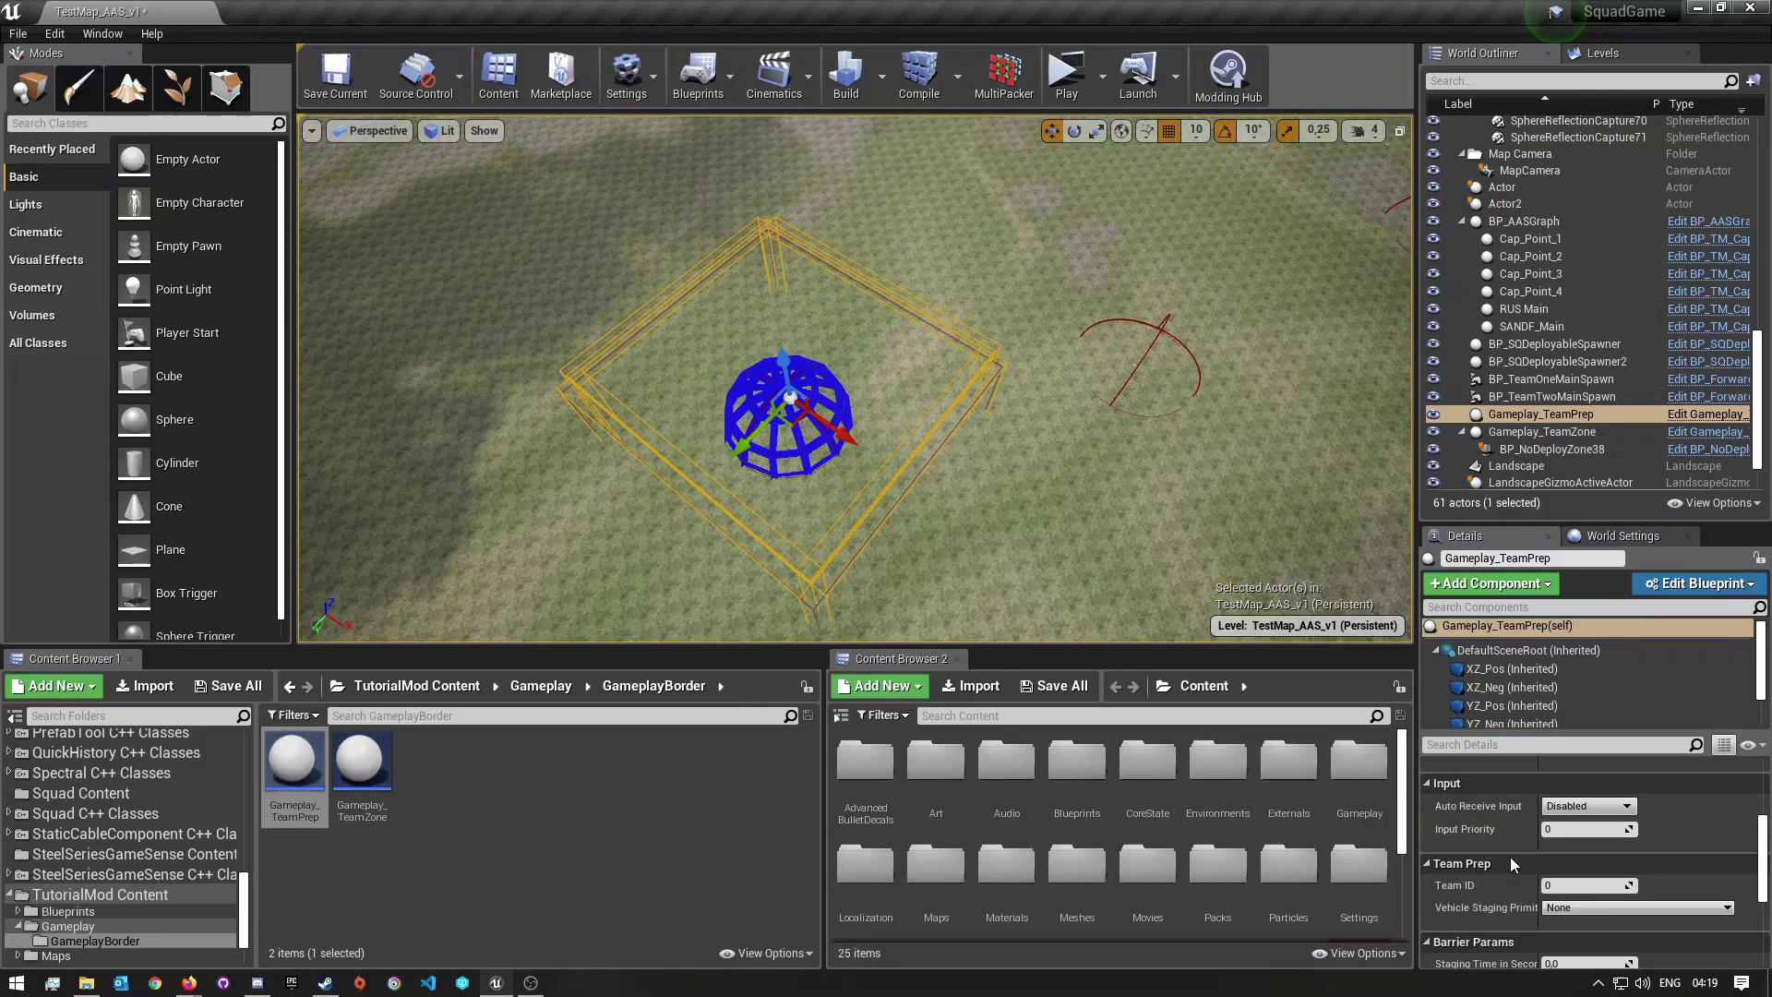
pyautogui.click(1596, 885)
pyautogui.write('1')
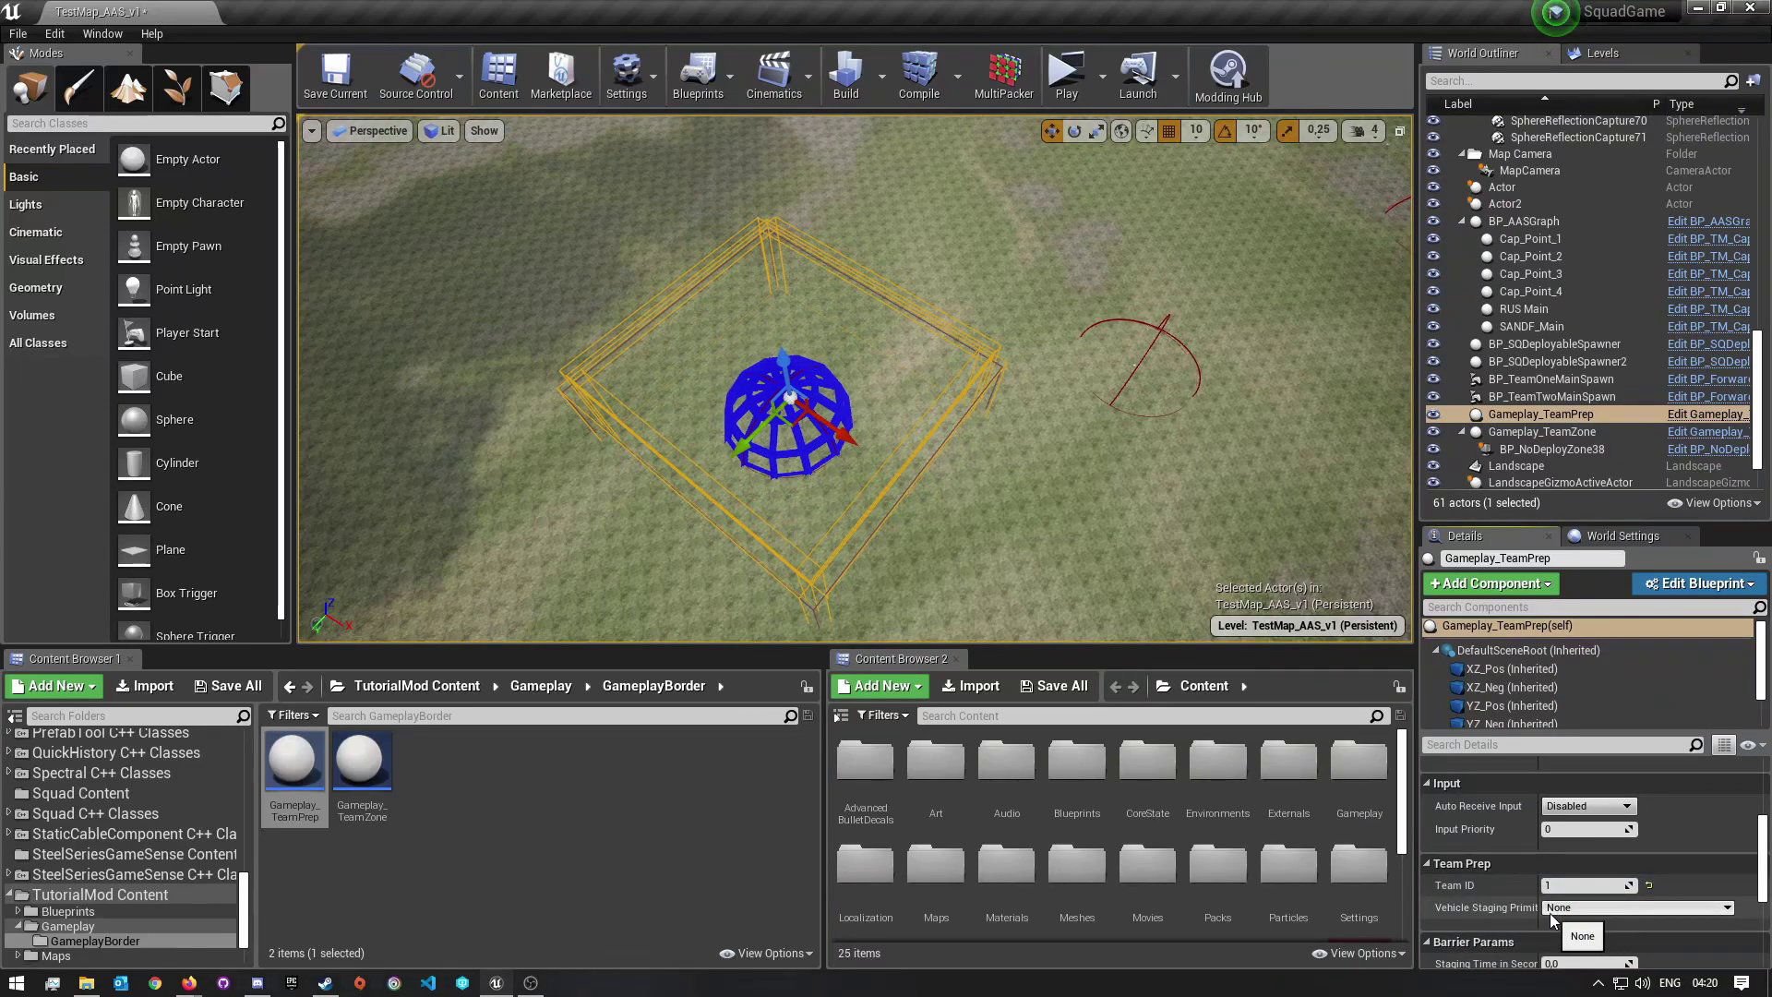
# Review the Vehicle Staging Primitive choices and the Barrier Params settings of the Gameplay_TeamPrep actor.
pyautogui.moveTo(1538, 828)
pyautogui.mouseDown()
pyautogui.moveTo(1615, 830)
pyautogui.moveTo(1558, 838)
pyautogui.mouseUp()
pyautogui.click(1614, 910)
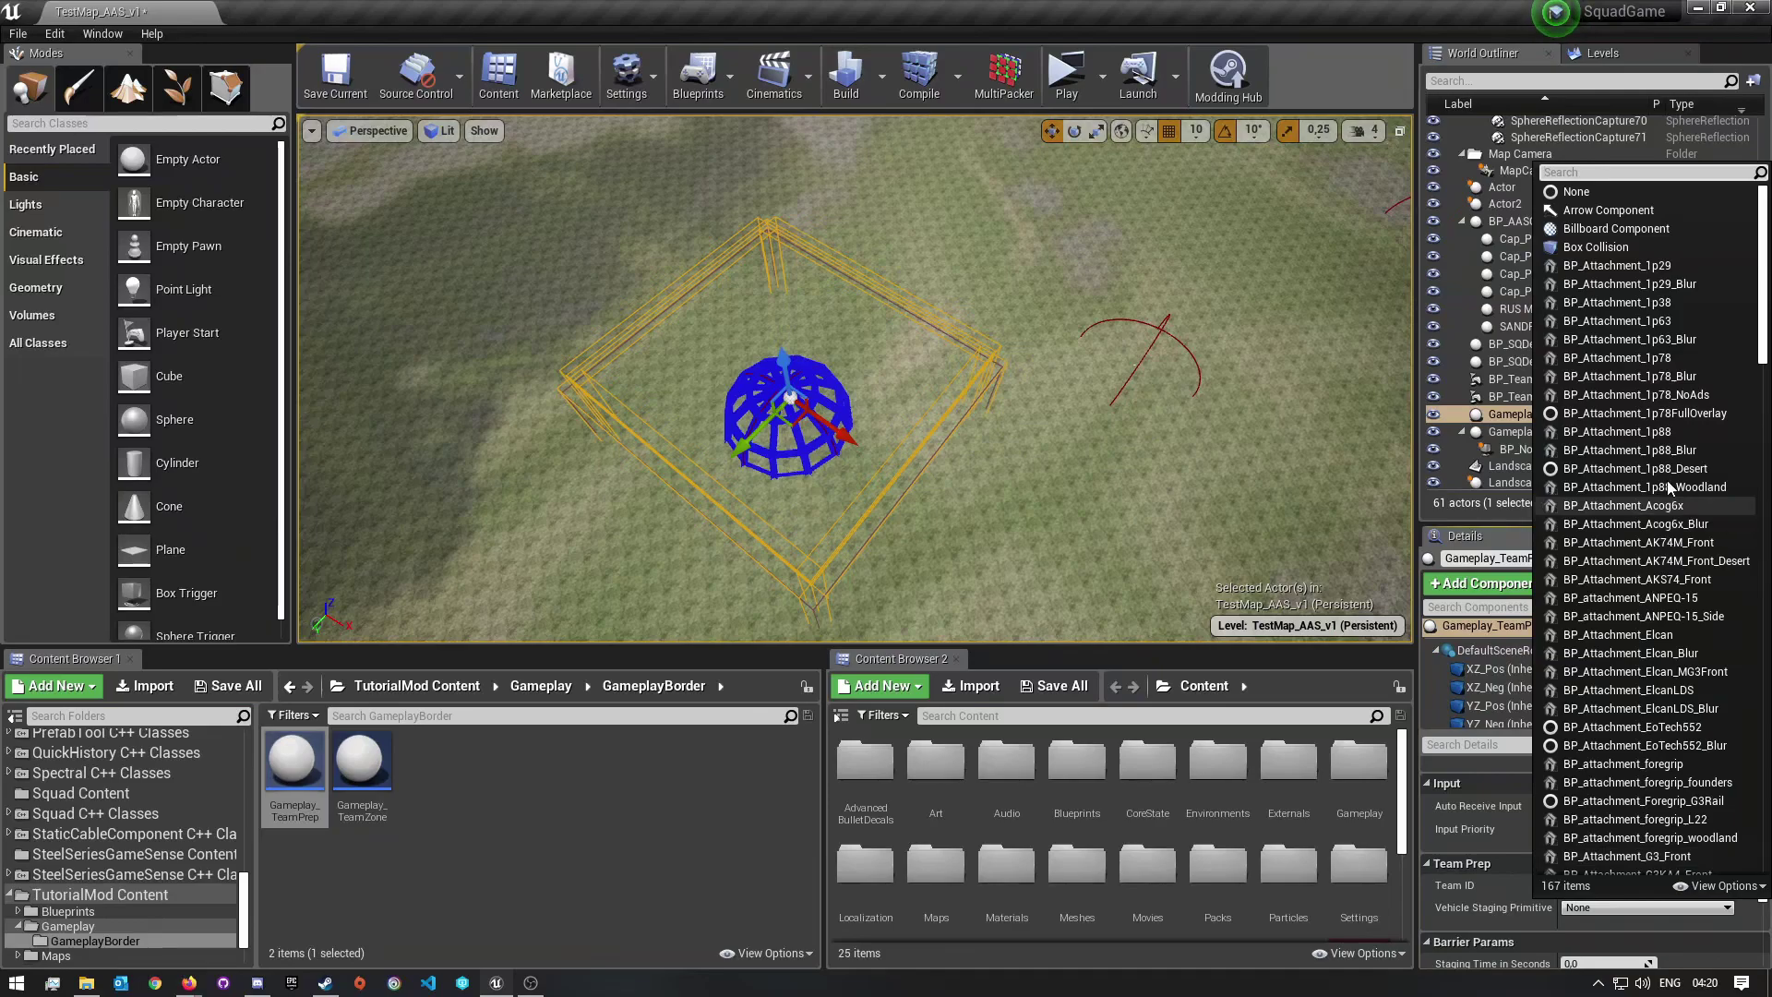
pyautogui.scroll(-8, 1669, 678)
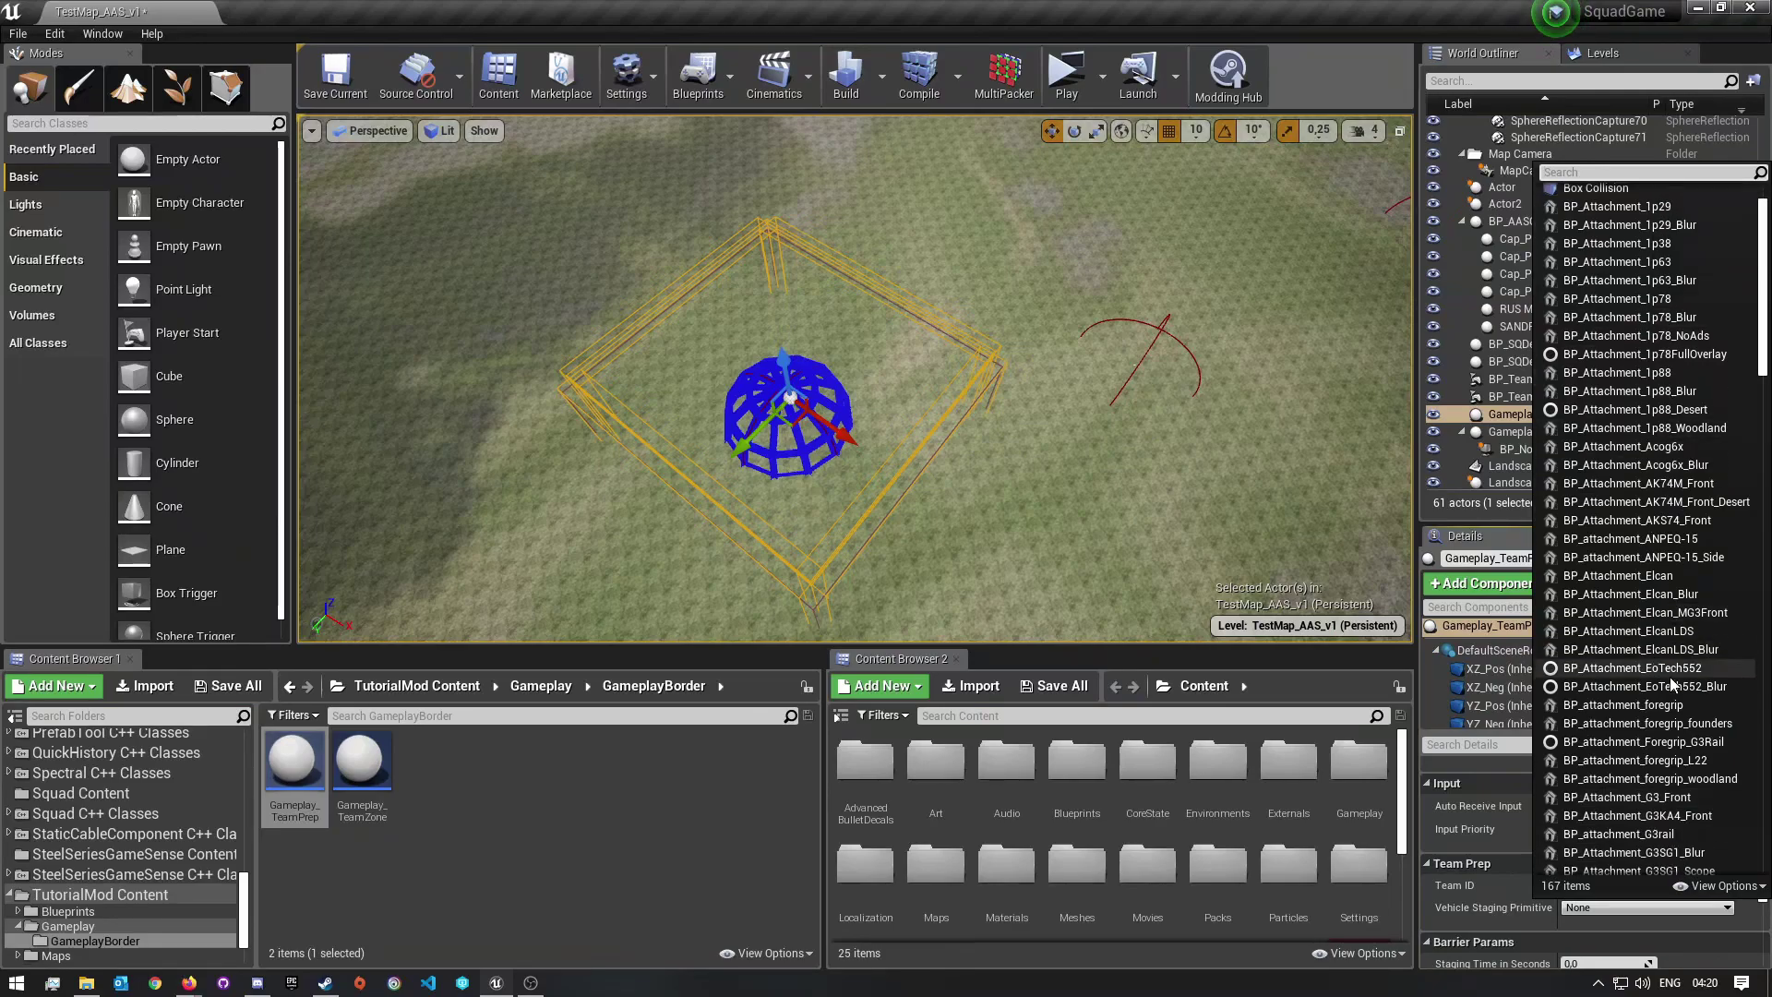
pyautogui.click(1468, 910)
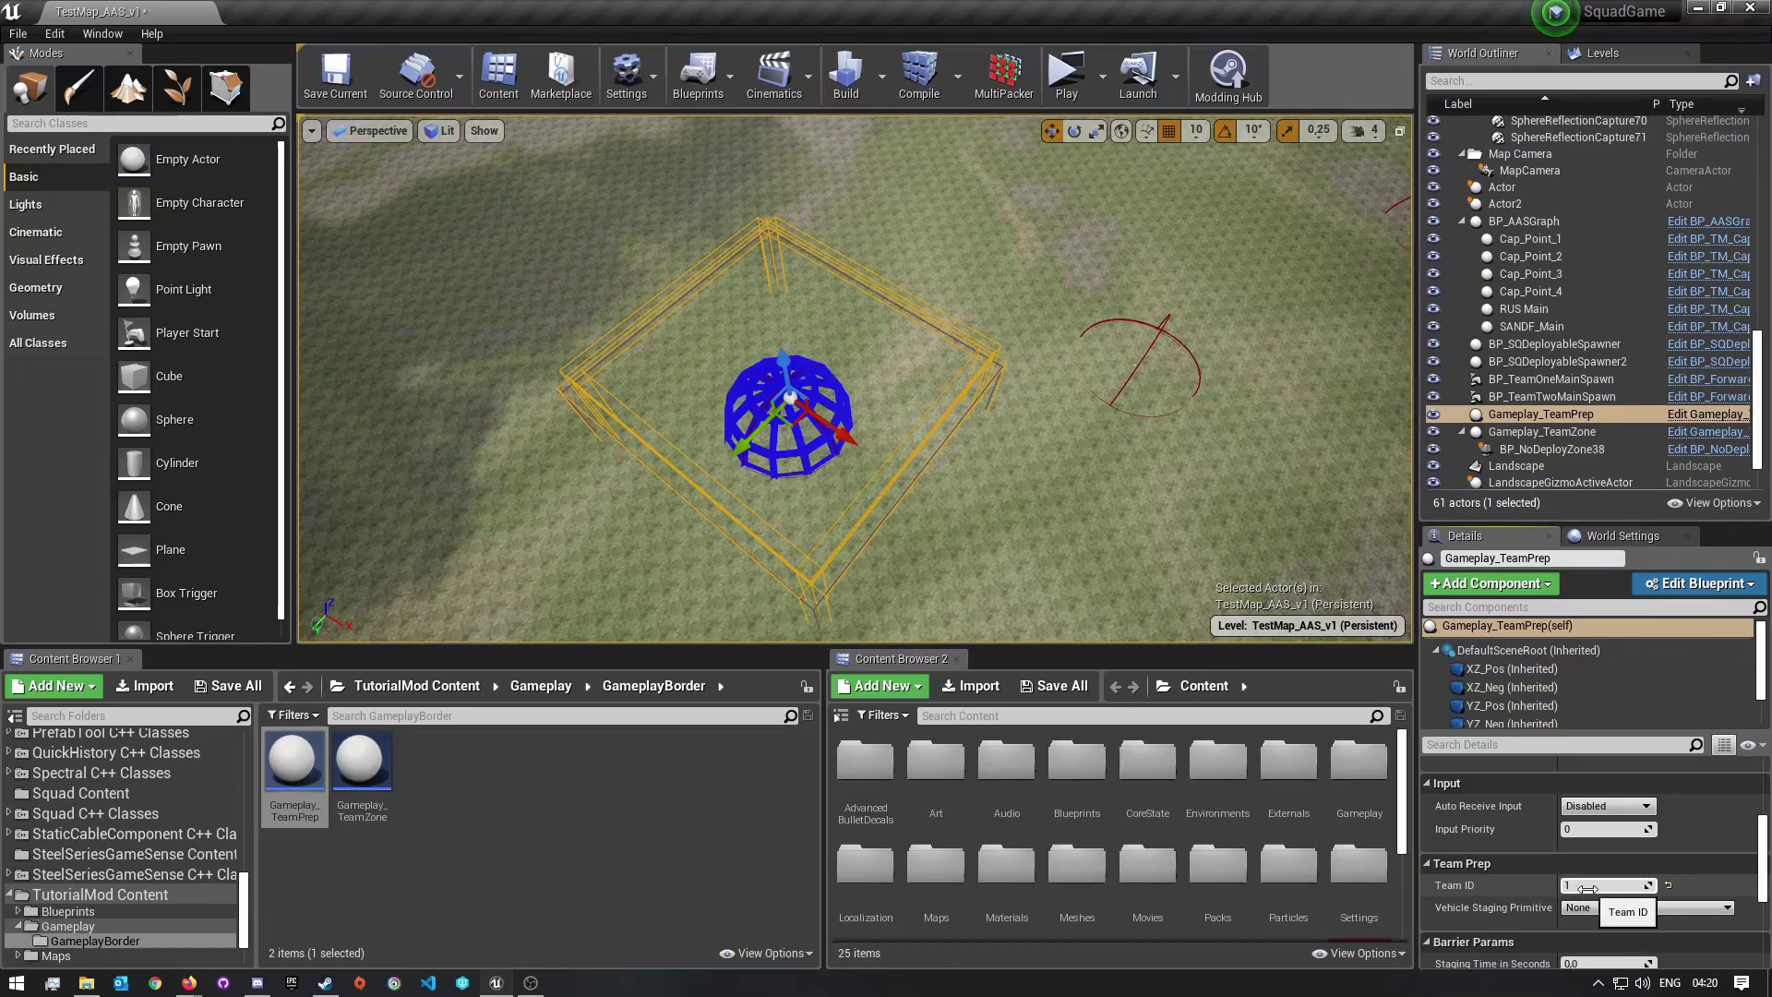
pyautogui.scroll(-2, 1397, 878)
pyautogui.scroll(-5, 1495, 884)
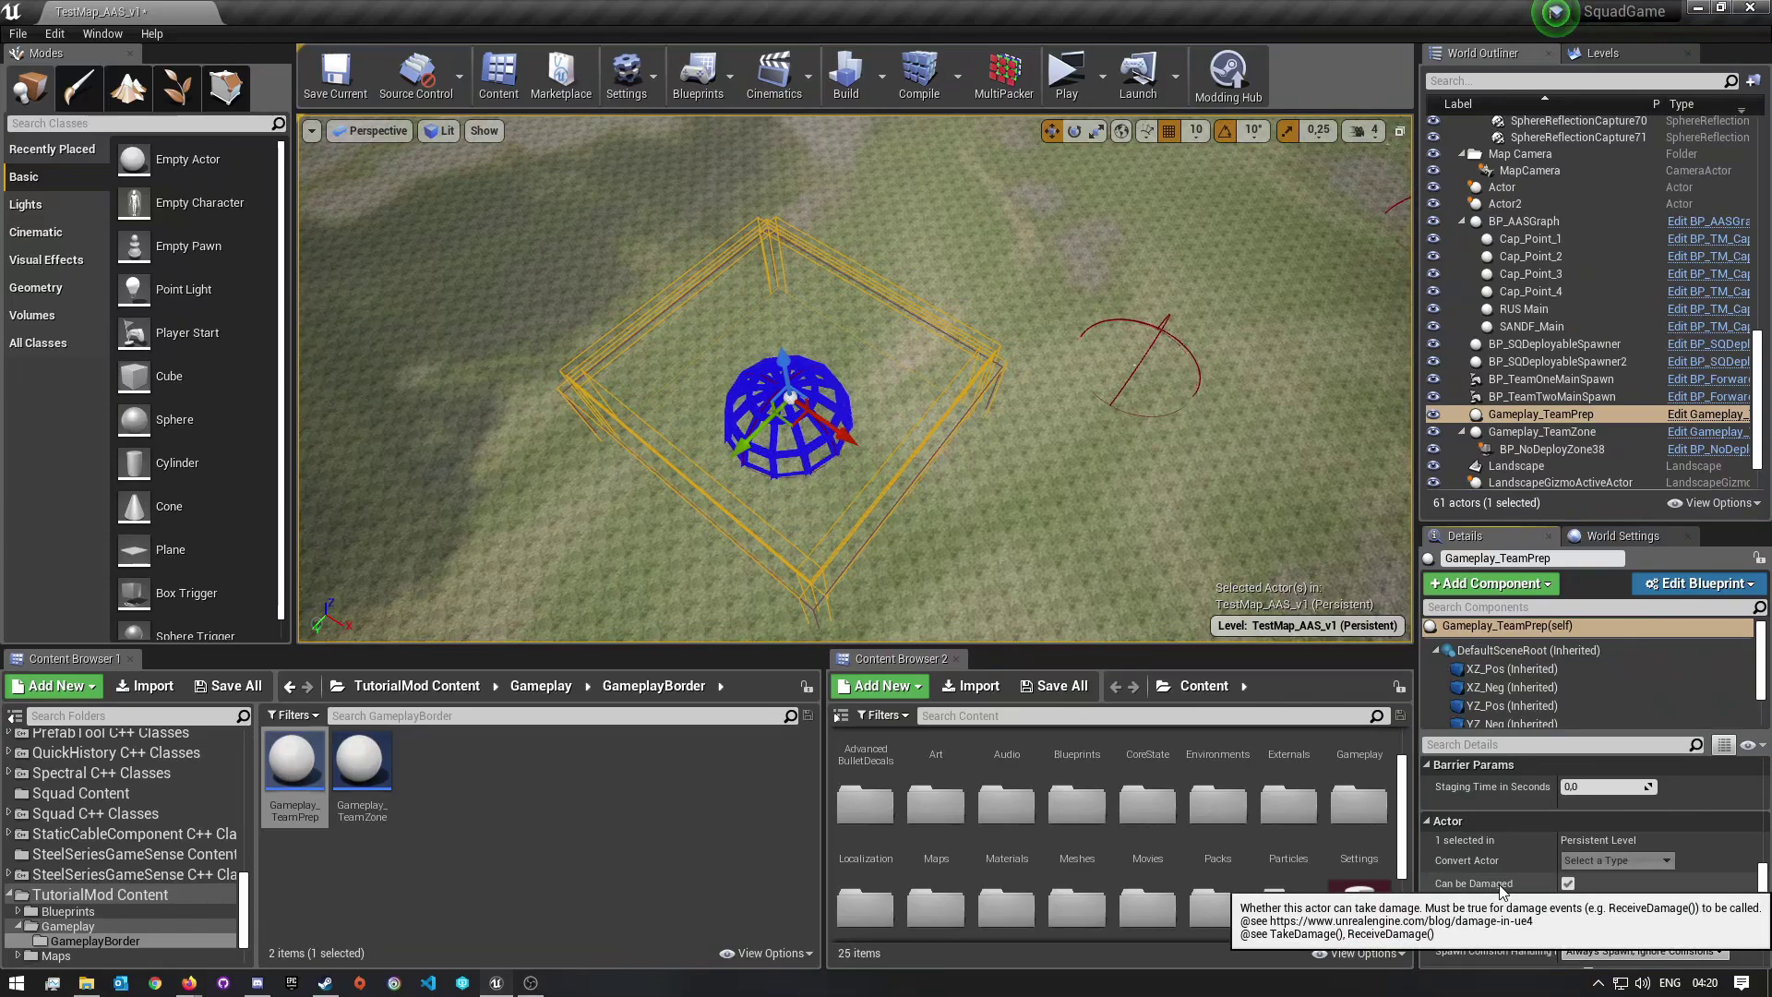
pyautogui.scroll(6, 1499, 886)
# Duplicate the Gameplay_TeamPrep and Gameplay_TeamZone actors together to the opposite side of the map, near the second team's main.
pyautogui.moveTo(1054, 416); pyautogui.dragTo(1061, 268, button='right')
pyautogui.press('s')
pyautogui.press('f')
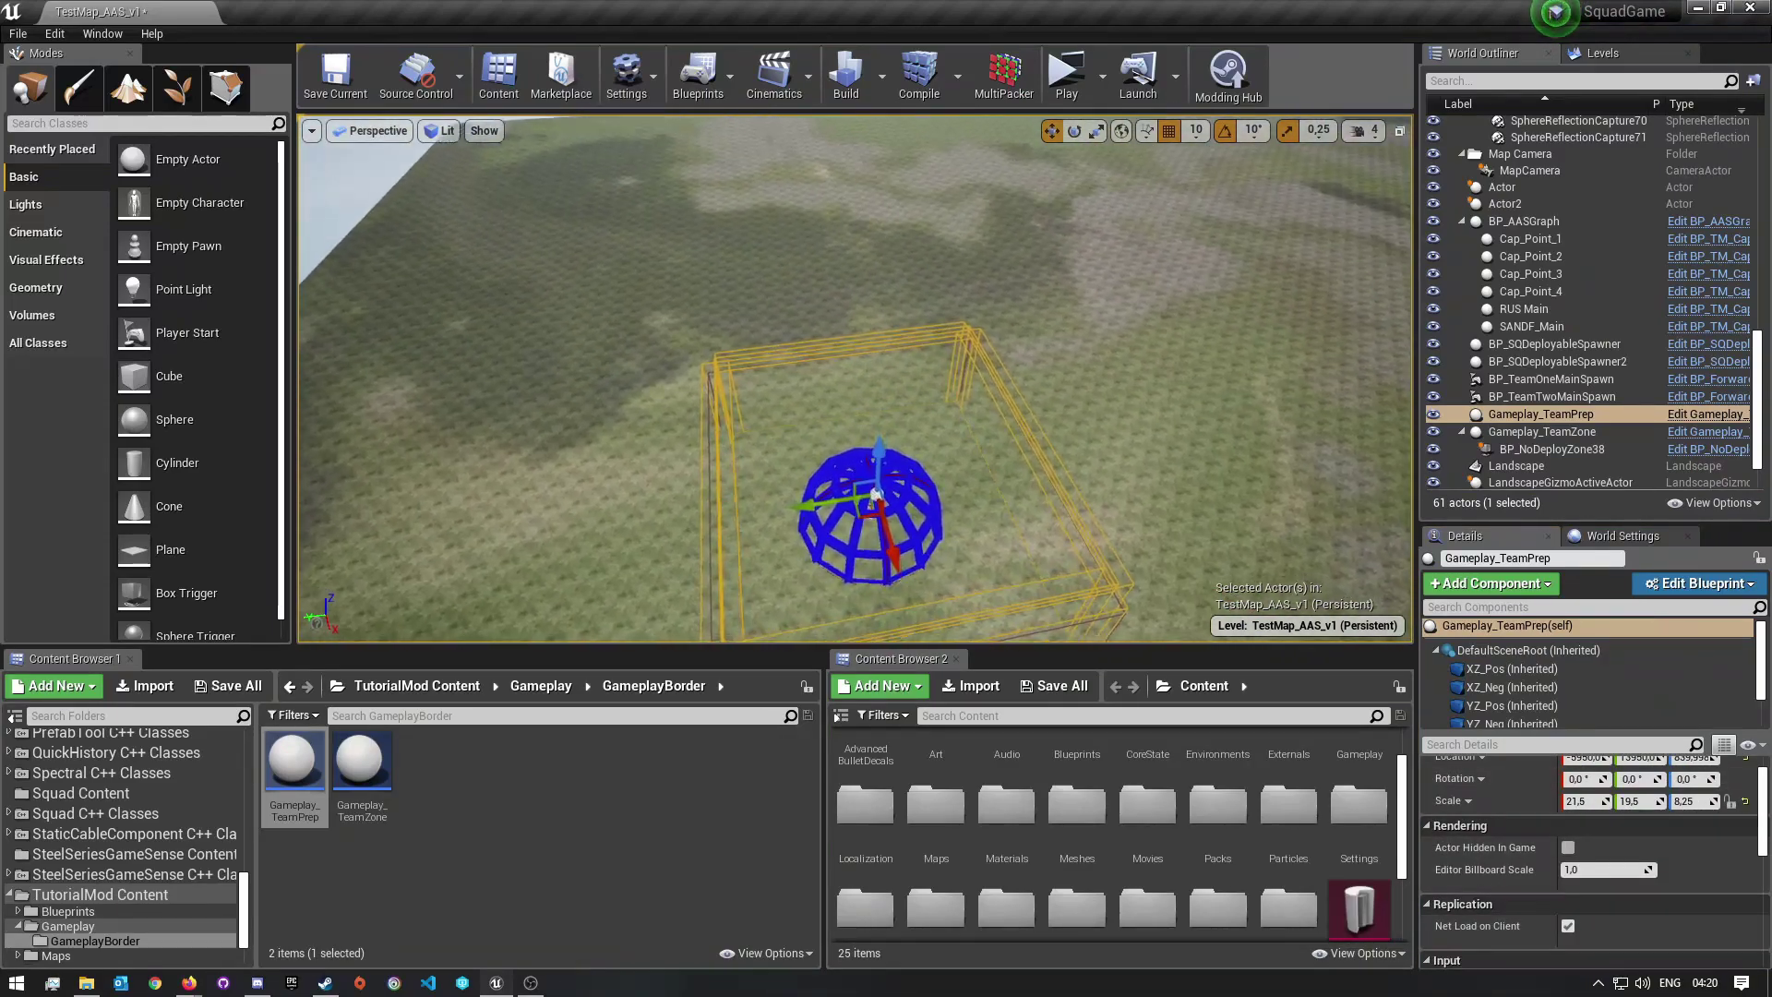
pyautogui.press('s')
pyautogui.moveTo(1231, 352); pyautogui.dragTo(1242, 362, button='right')
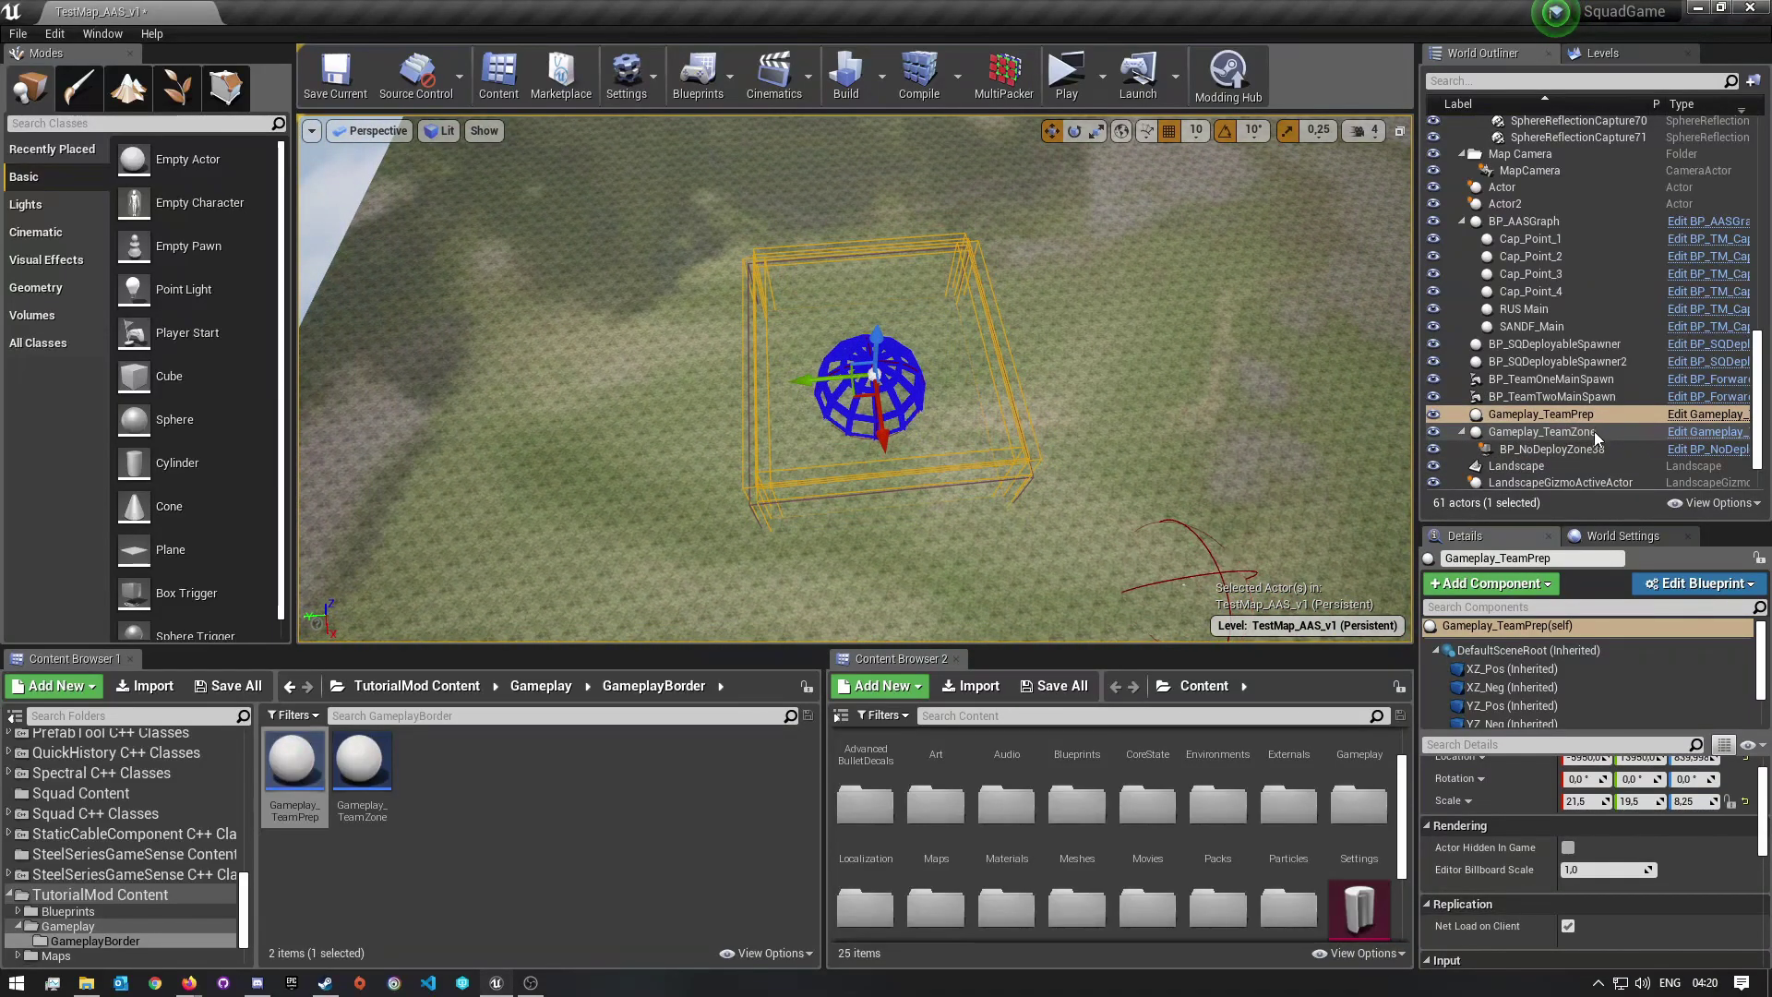
pyautogui.click(1535, 436)
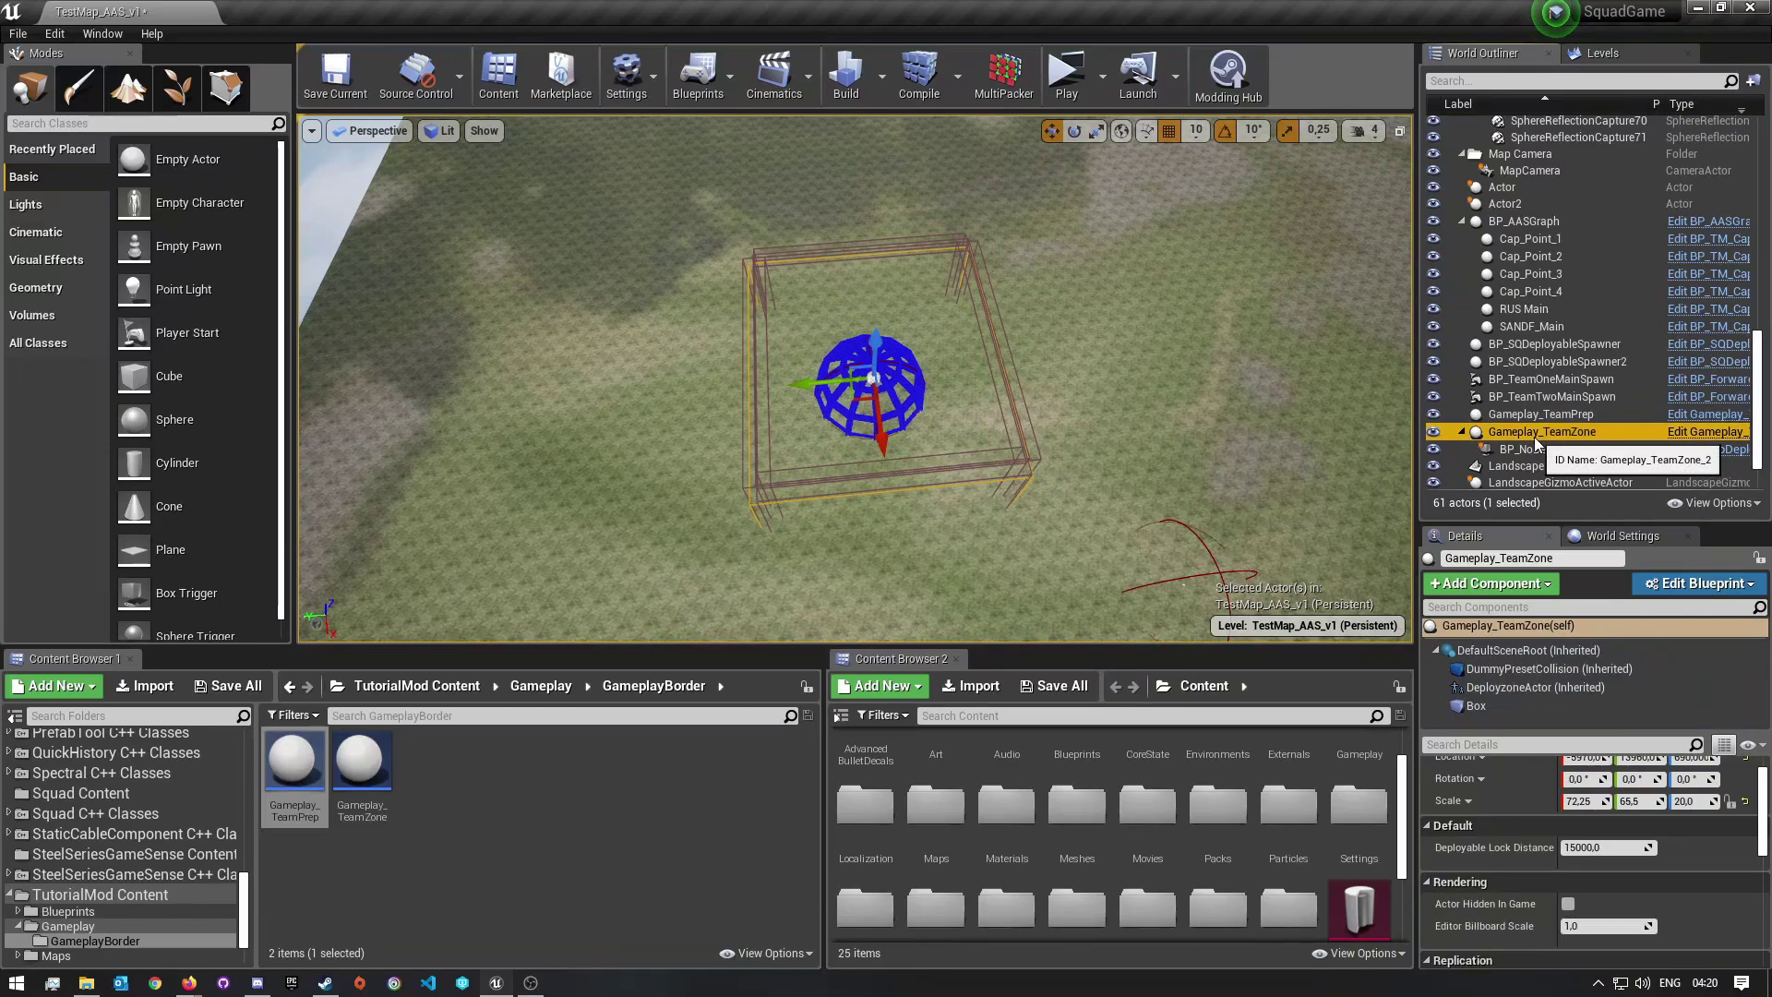
pyautogui.keyDown('ctrl'); pyautogui.click(1539, 414); pyautogui.keyUp('ctrl')
pyautogui.press('s')
pyautogui.moveTo(1153, 465); pyautogui.dragTo(1223, 452, button='right')
pyautogui.press('d')
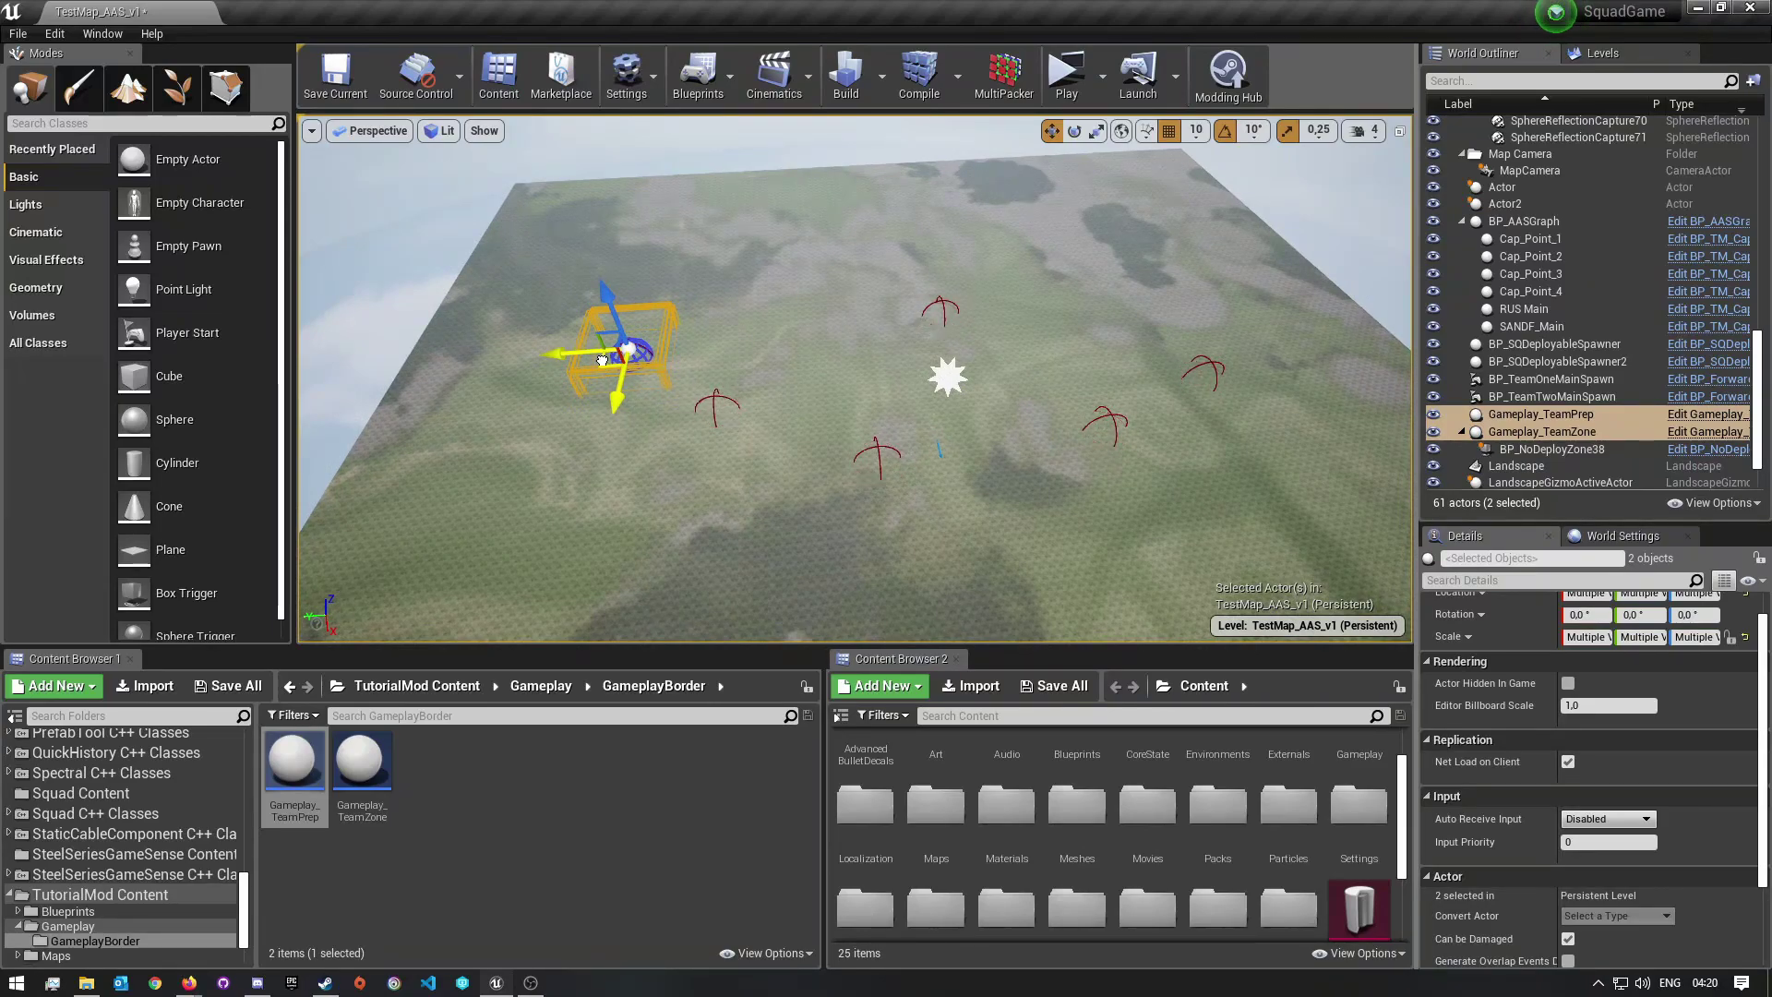
pyautogui.keyDown('alt'); pyautogui.moveTo(602, 360); pyautogui.dragTo(752, 386); pyautogui.keyUp('alt')
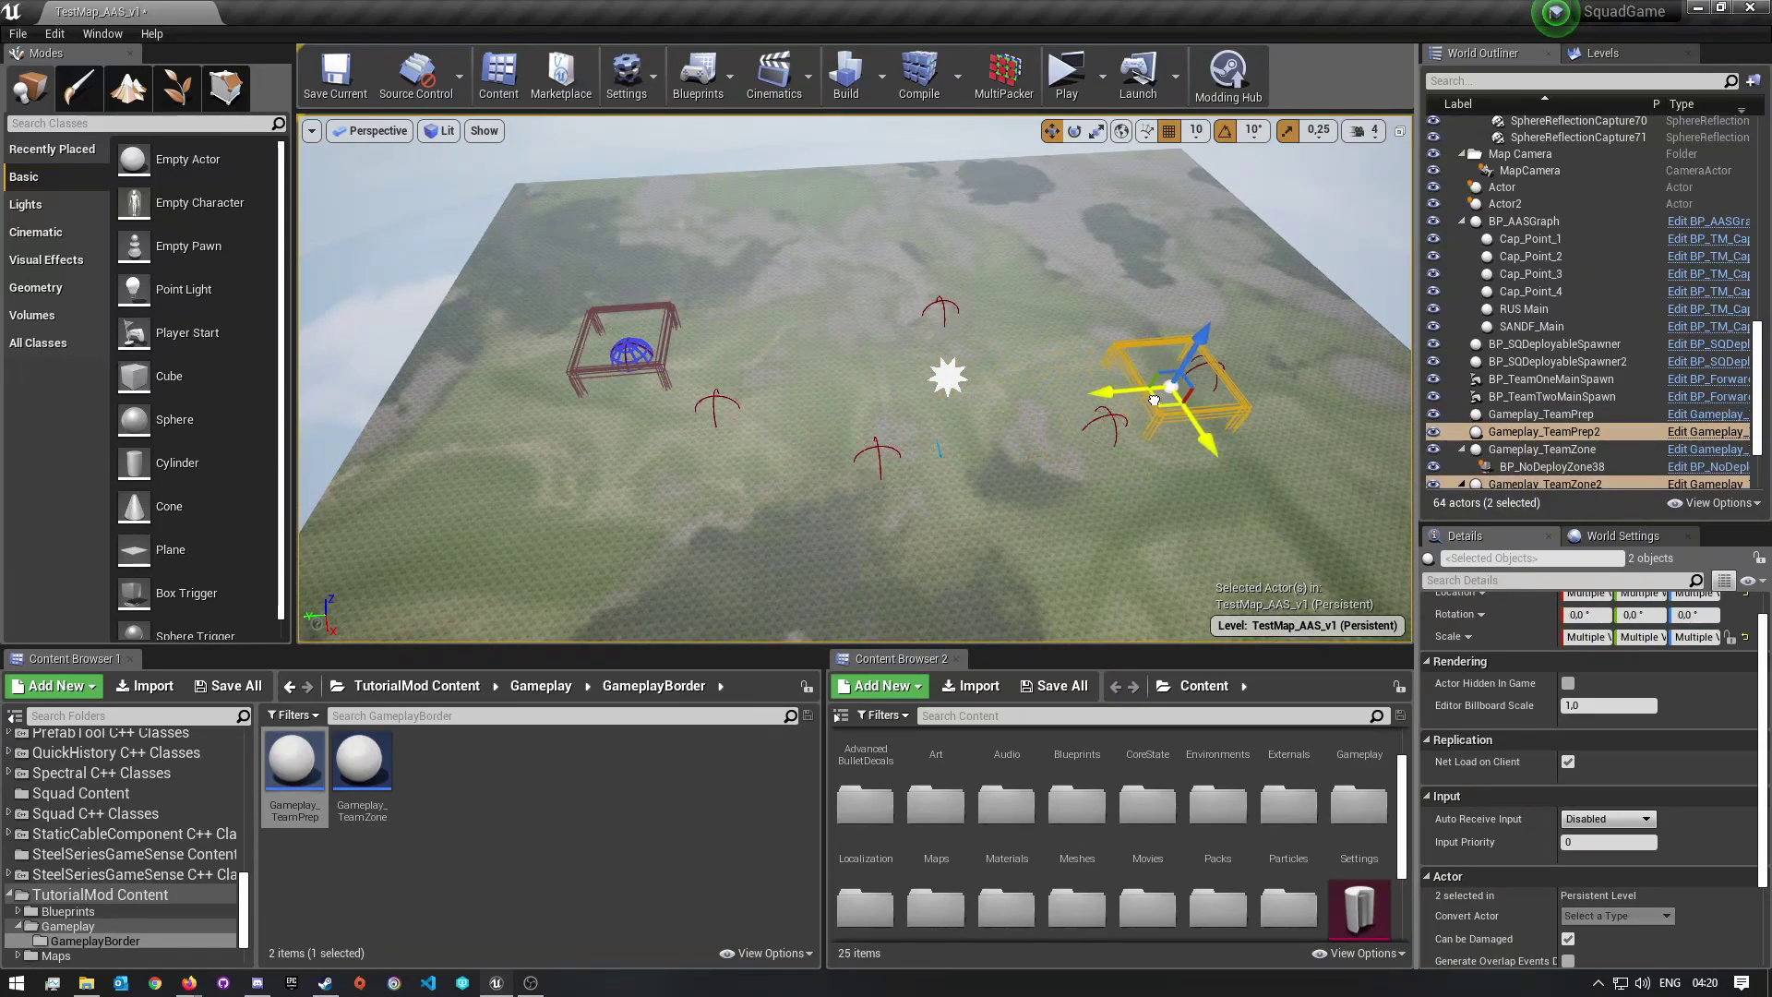
# Move the duplicated team prep and team zone pair over the second team's main spawn.
pyautogui.press('f')
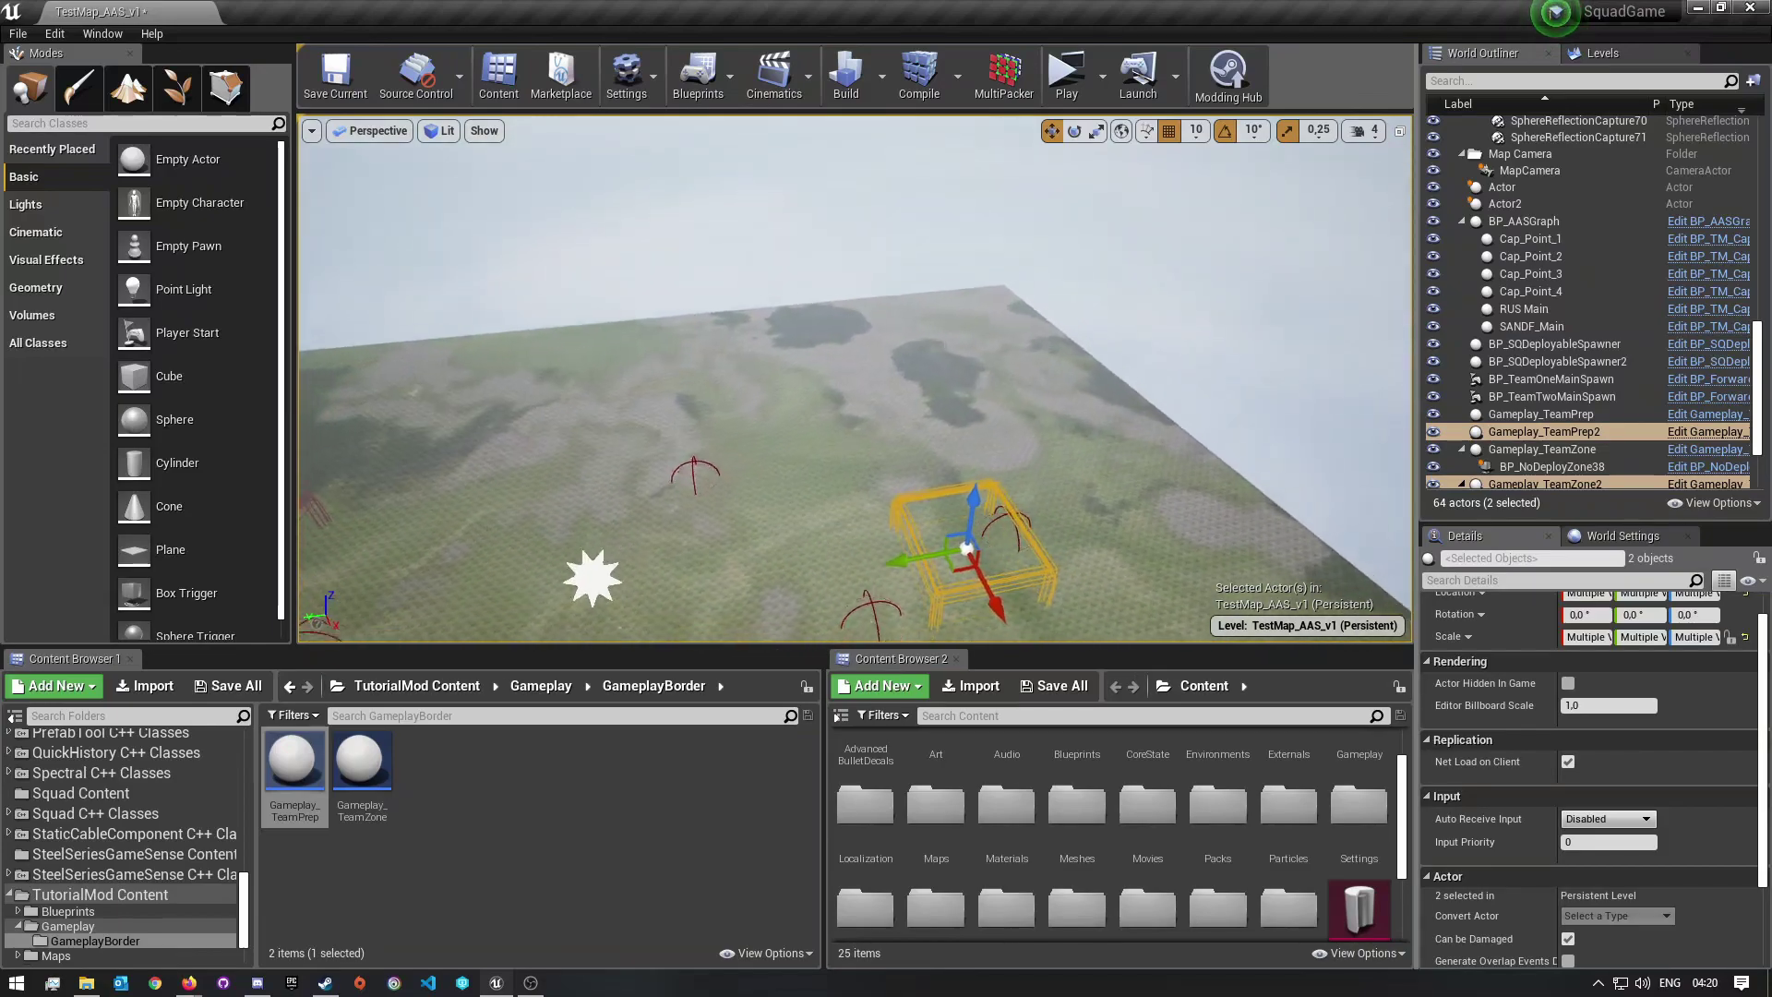
pyautogui.scroll(-1, 1523, 396)
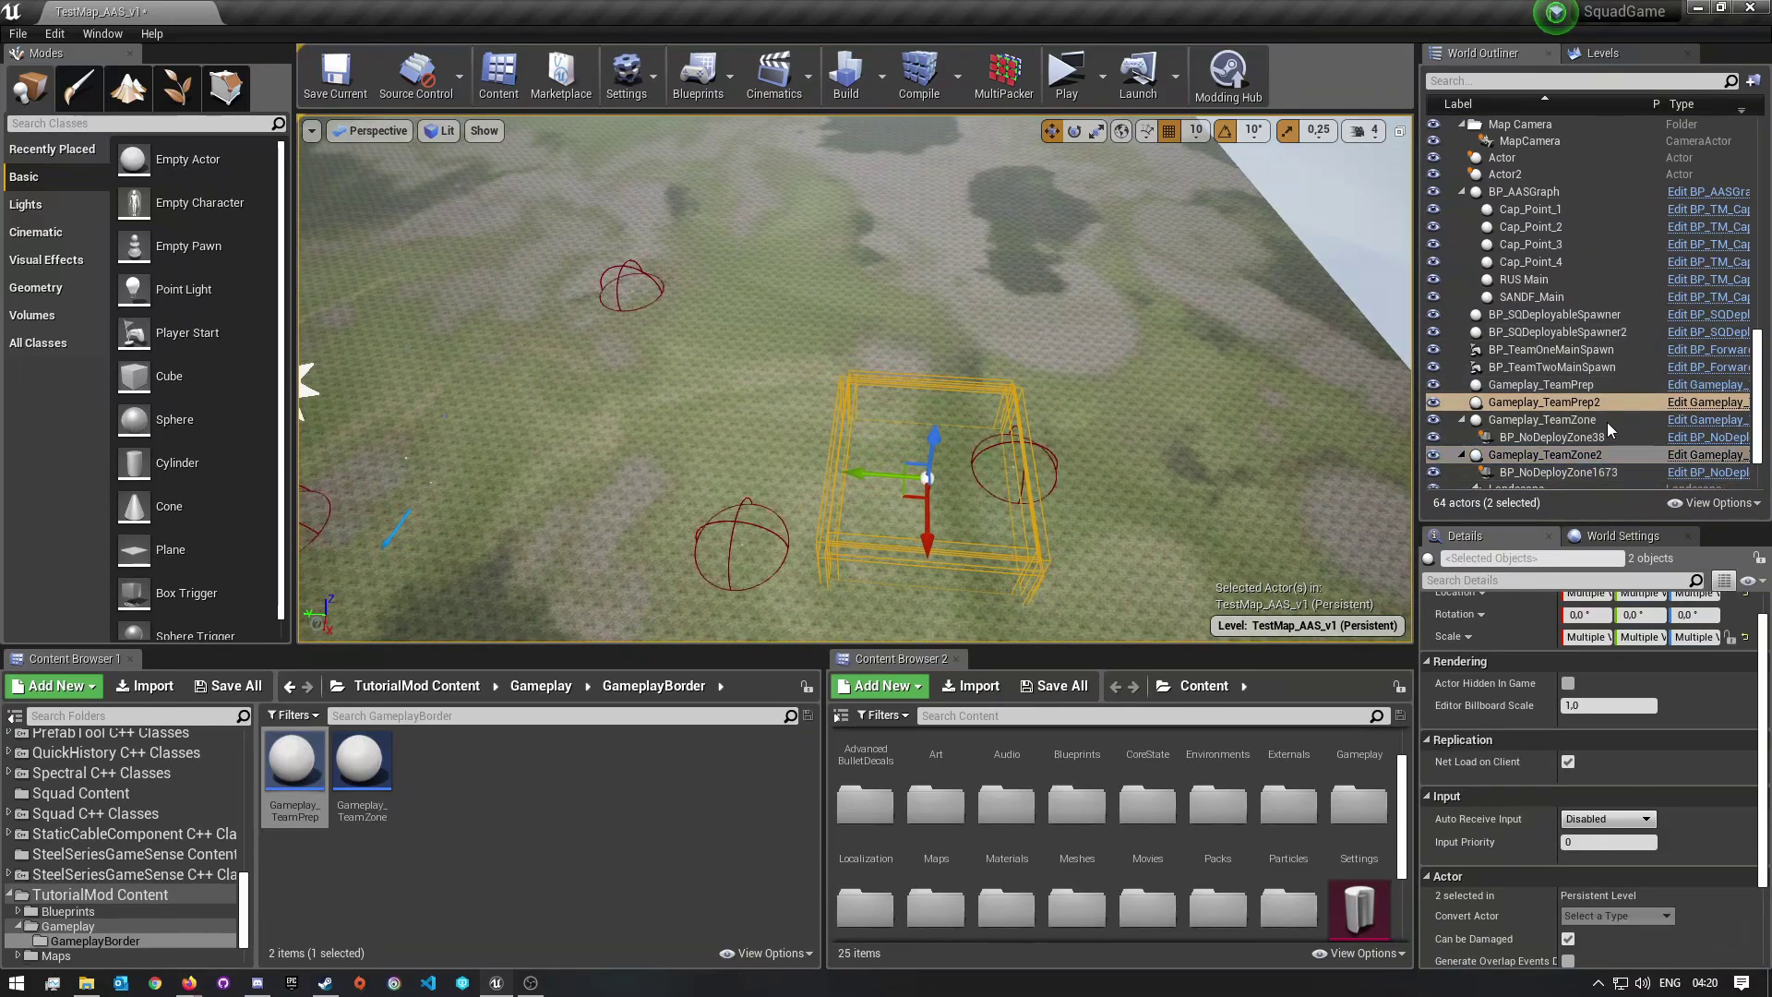
pyautogui.press('w')
pyautogui.moveTo(1131, 467); pyautogui.dragTo(1181, 545, button='right')
pyautogui.press('s')
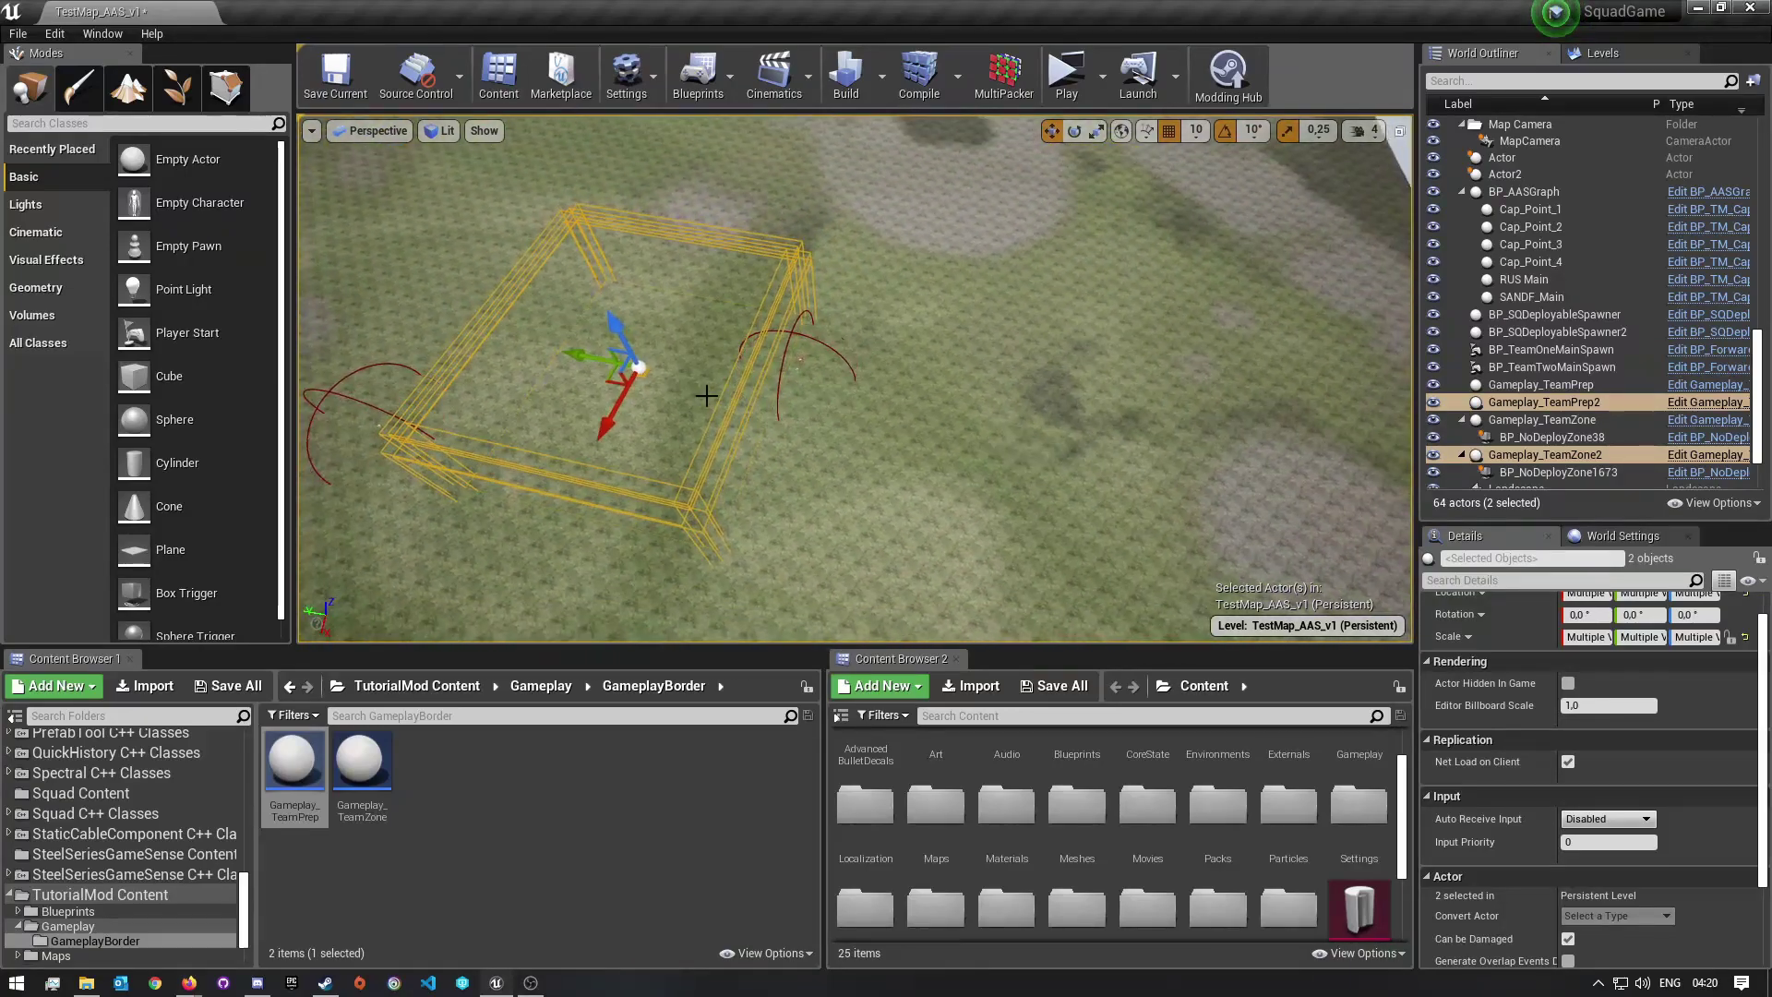
pyautogui.moveTo(611, 378); pyautogui.dragTo(783, 371)
# Inspect from close up and from above how the duplicated volumes sit around the second team's main.
pyautogui.press('w')
pyautogui.moveTo(860, 443); pyautogui.dragTo(563, 443, button='right')
pyautogui.press('d')
pyautogui.click(840, 398)
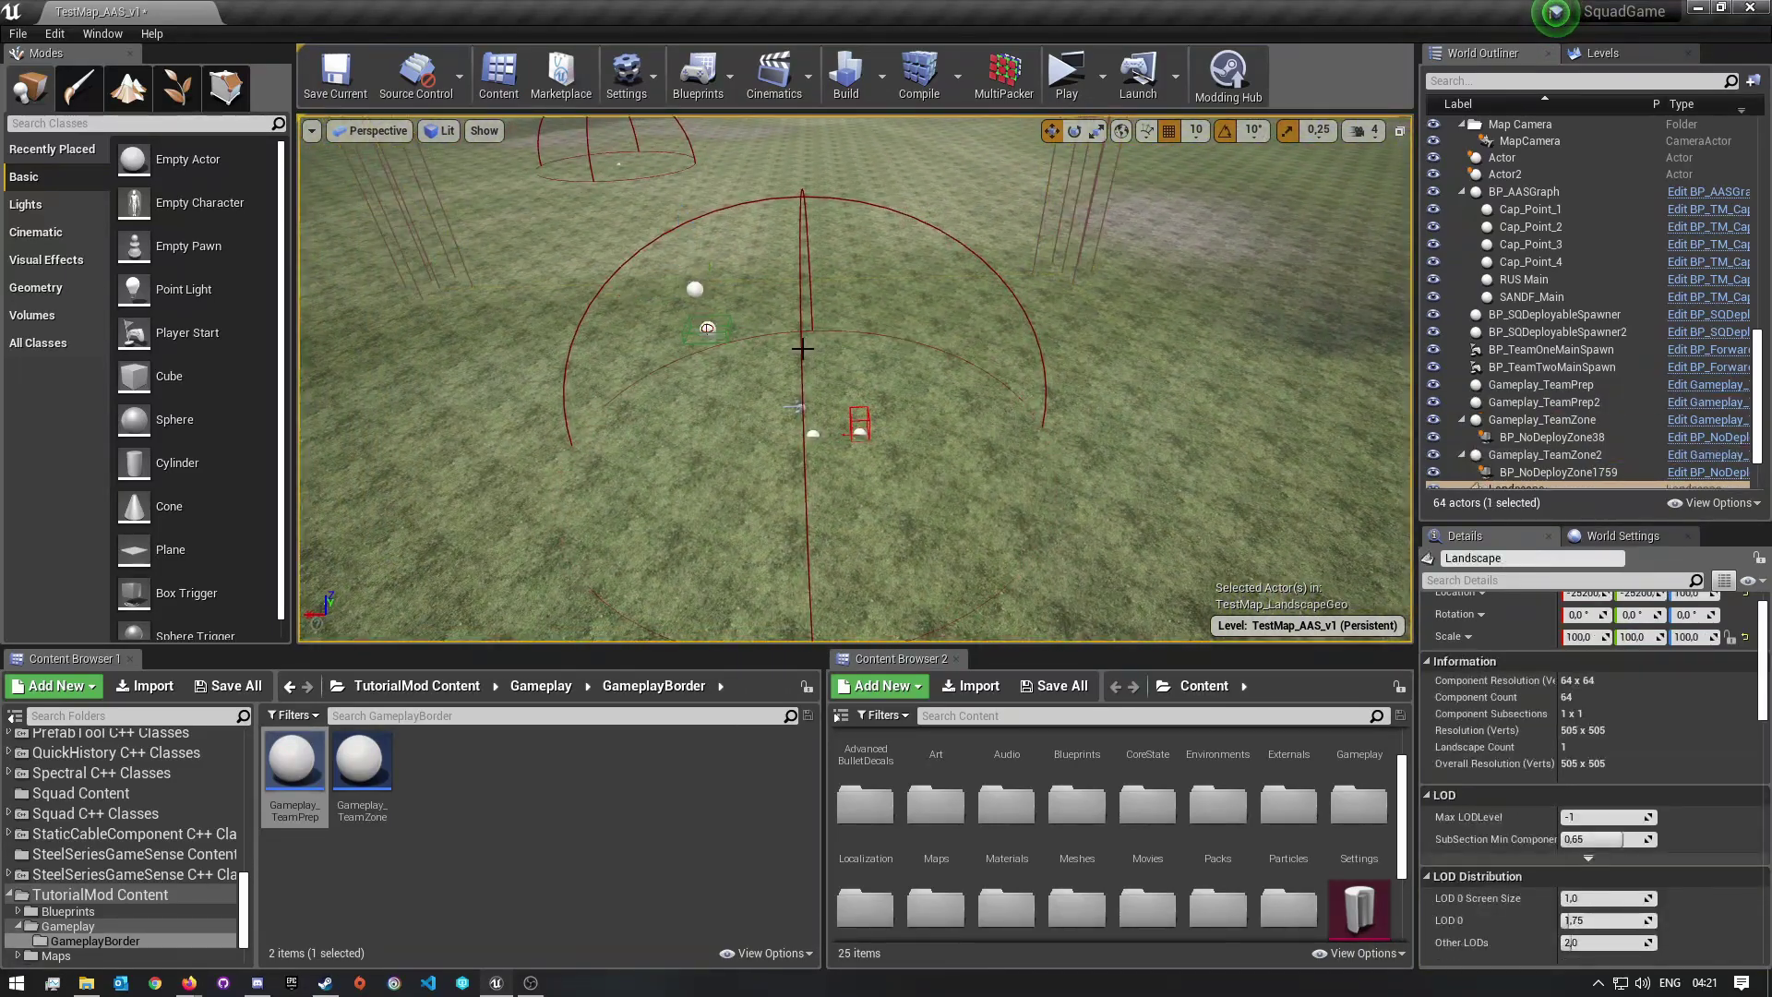
pyautogui.press('a')
pyautogui.moveTo(840, 398)
pyautogui.mouseDown(button='right')
pyautogui.moveTo(867, 461)
pyautogui.moveTo(965, 328)
pyautogui.moveTo(951, 443)
pyautogui.moveTo(849, 415)
pyautogui.mouseUp(button='right')
pyautogui.press('w')
pyautogui.press('s')
pyautogui.press('s')
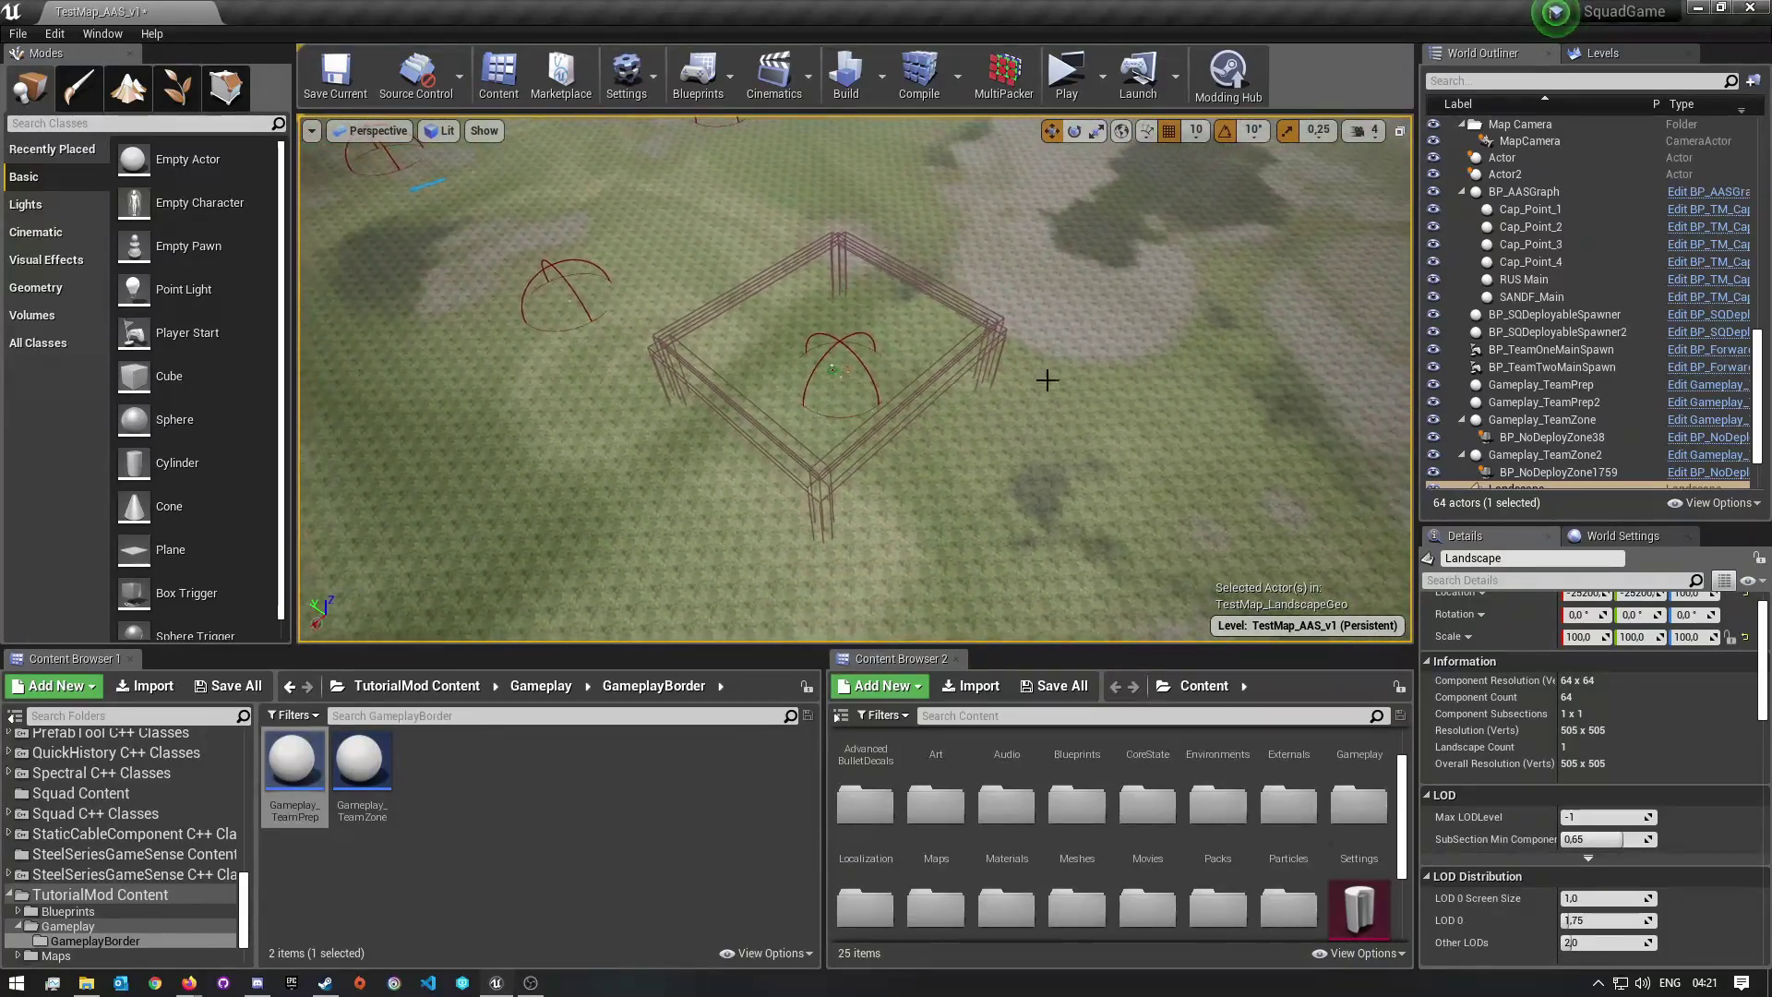
# Collapse the child actors of both team zones and set Gameplay_TeamZone2's Protection Zone Team Id to 2.
pyautogui.scroll(-3, 1558, 363)
pyautogui.click(1462, 395)
pyautogui.click(1462, 361)
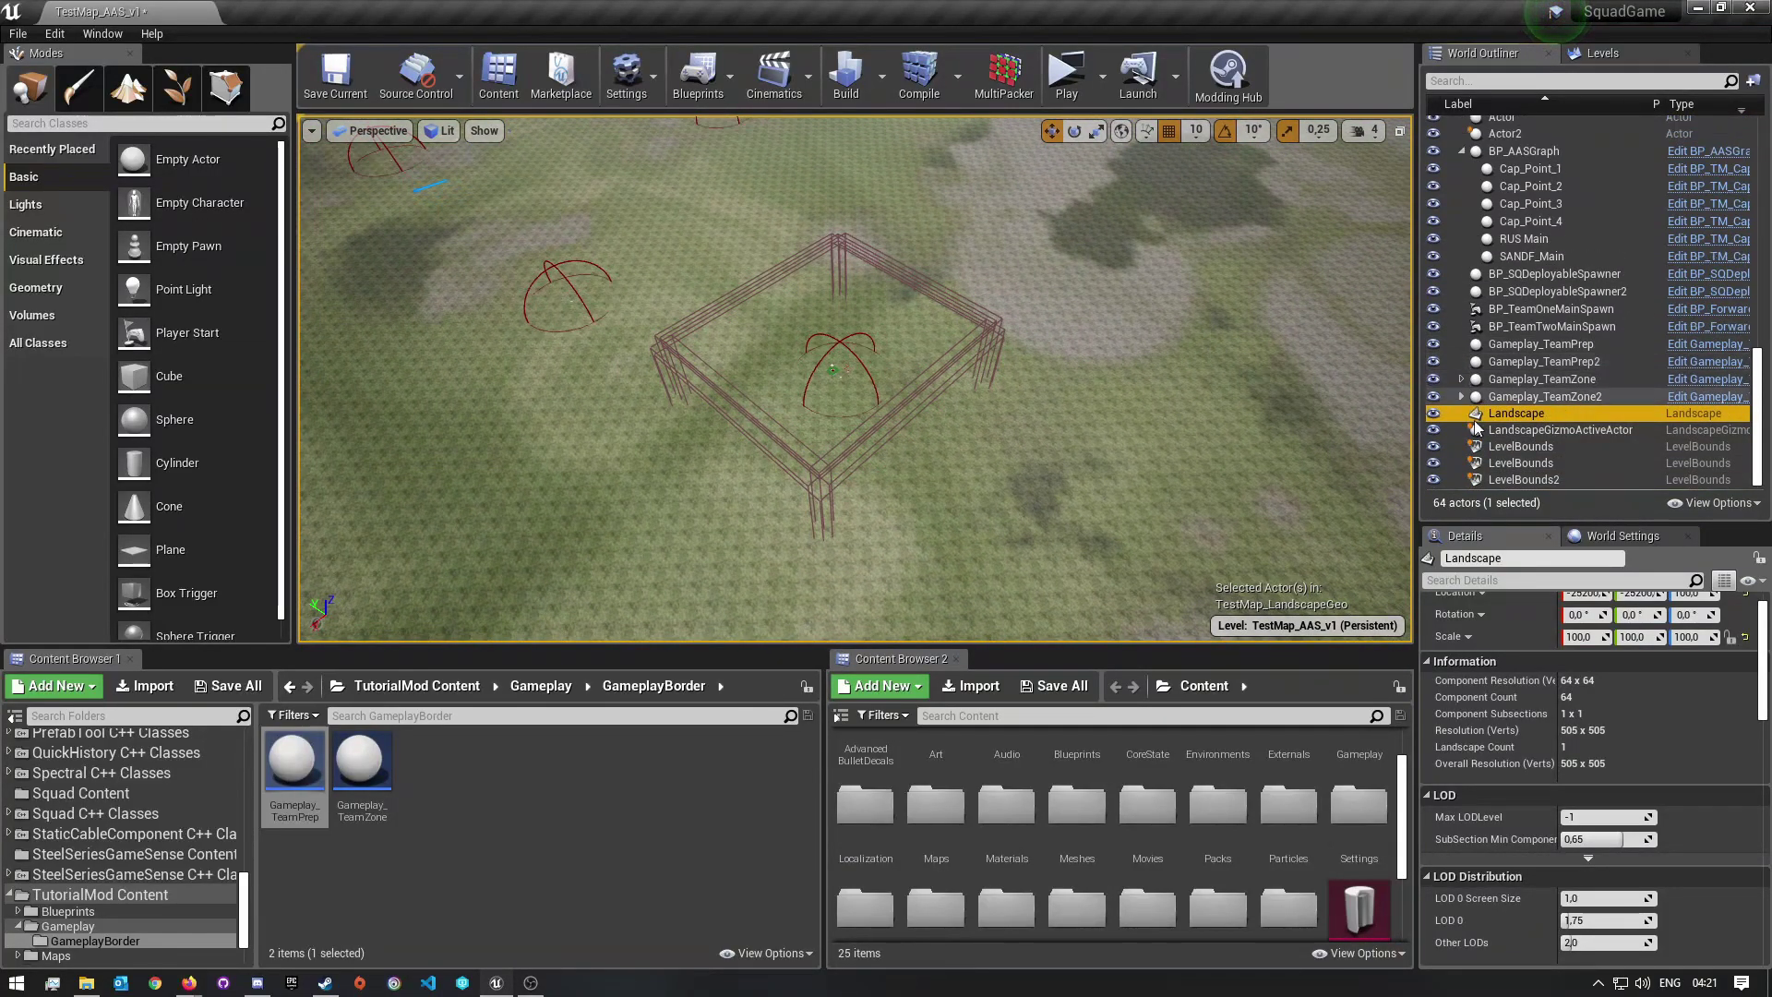
pyautogui.click(1582, 398)
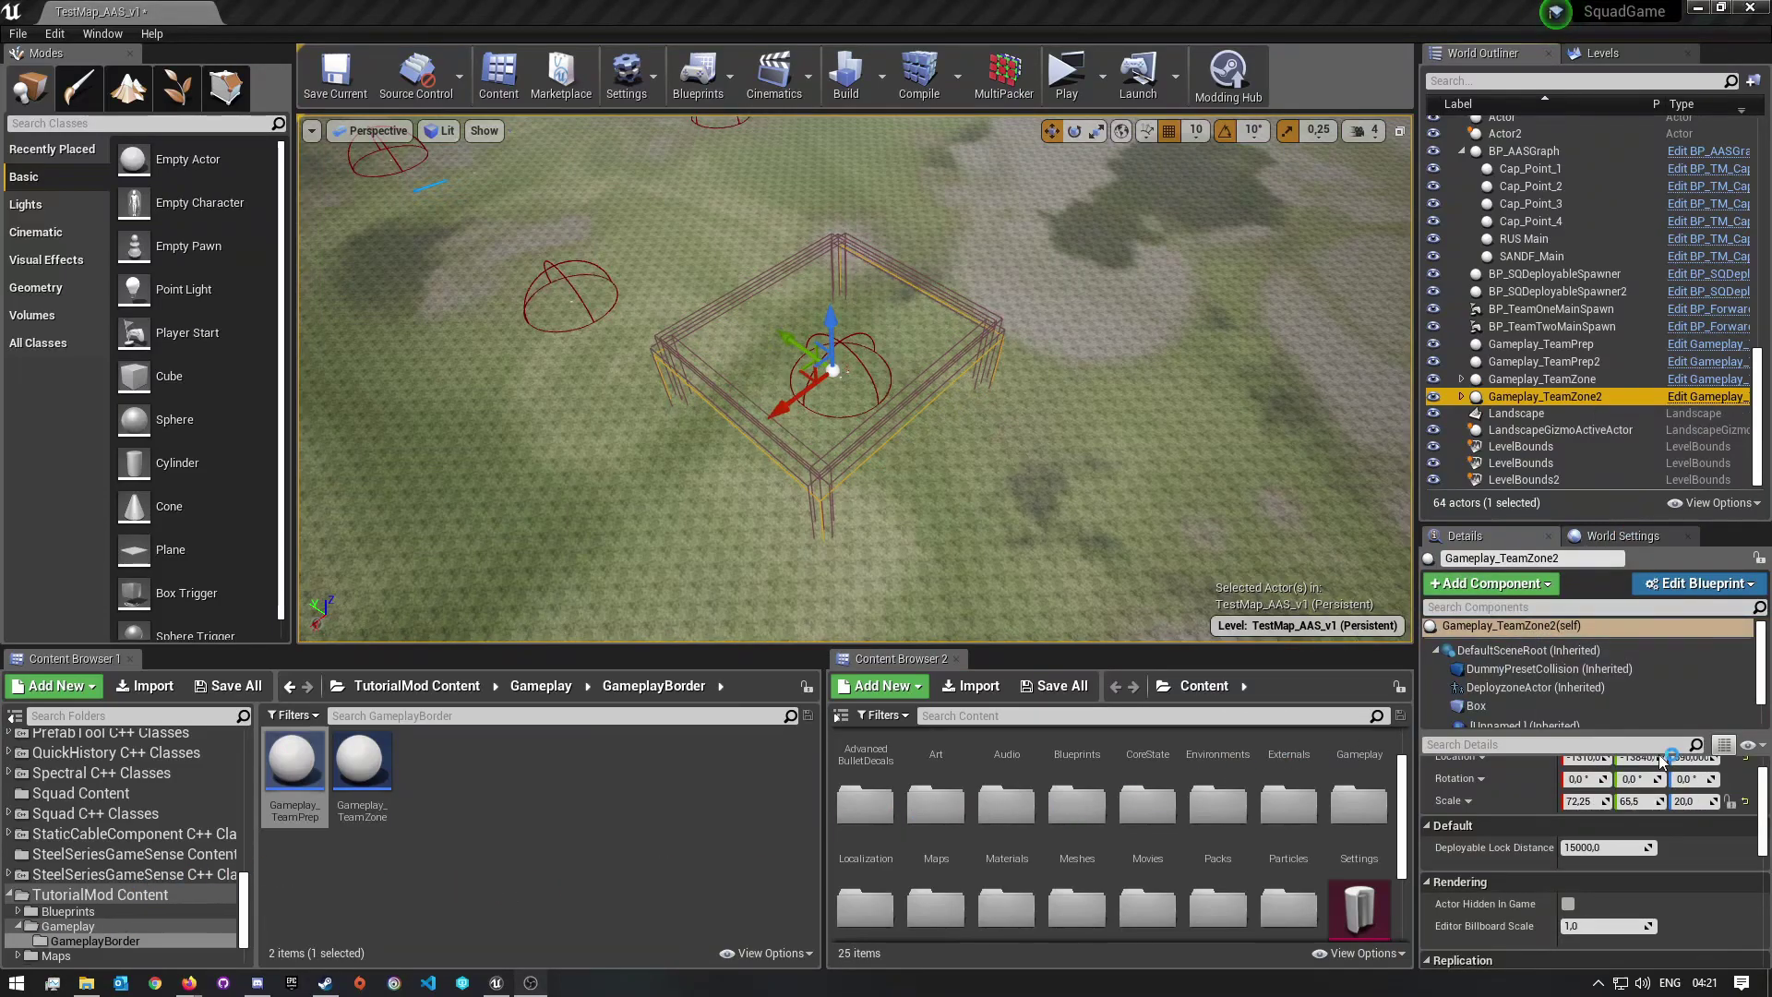
pyautogui.scroll(-2, 1521, 894)
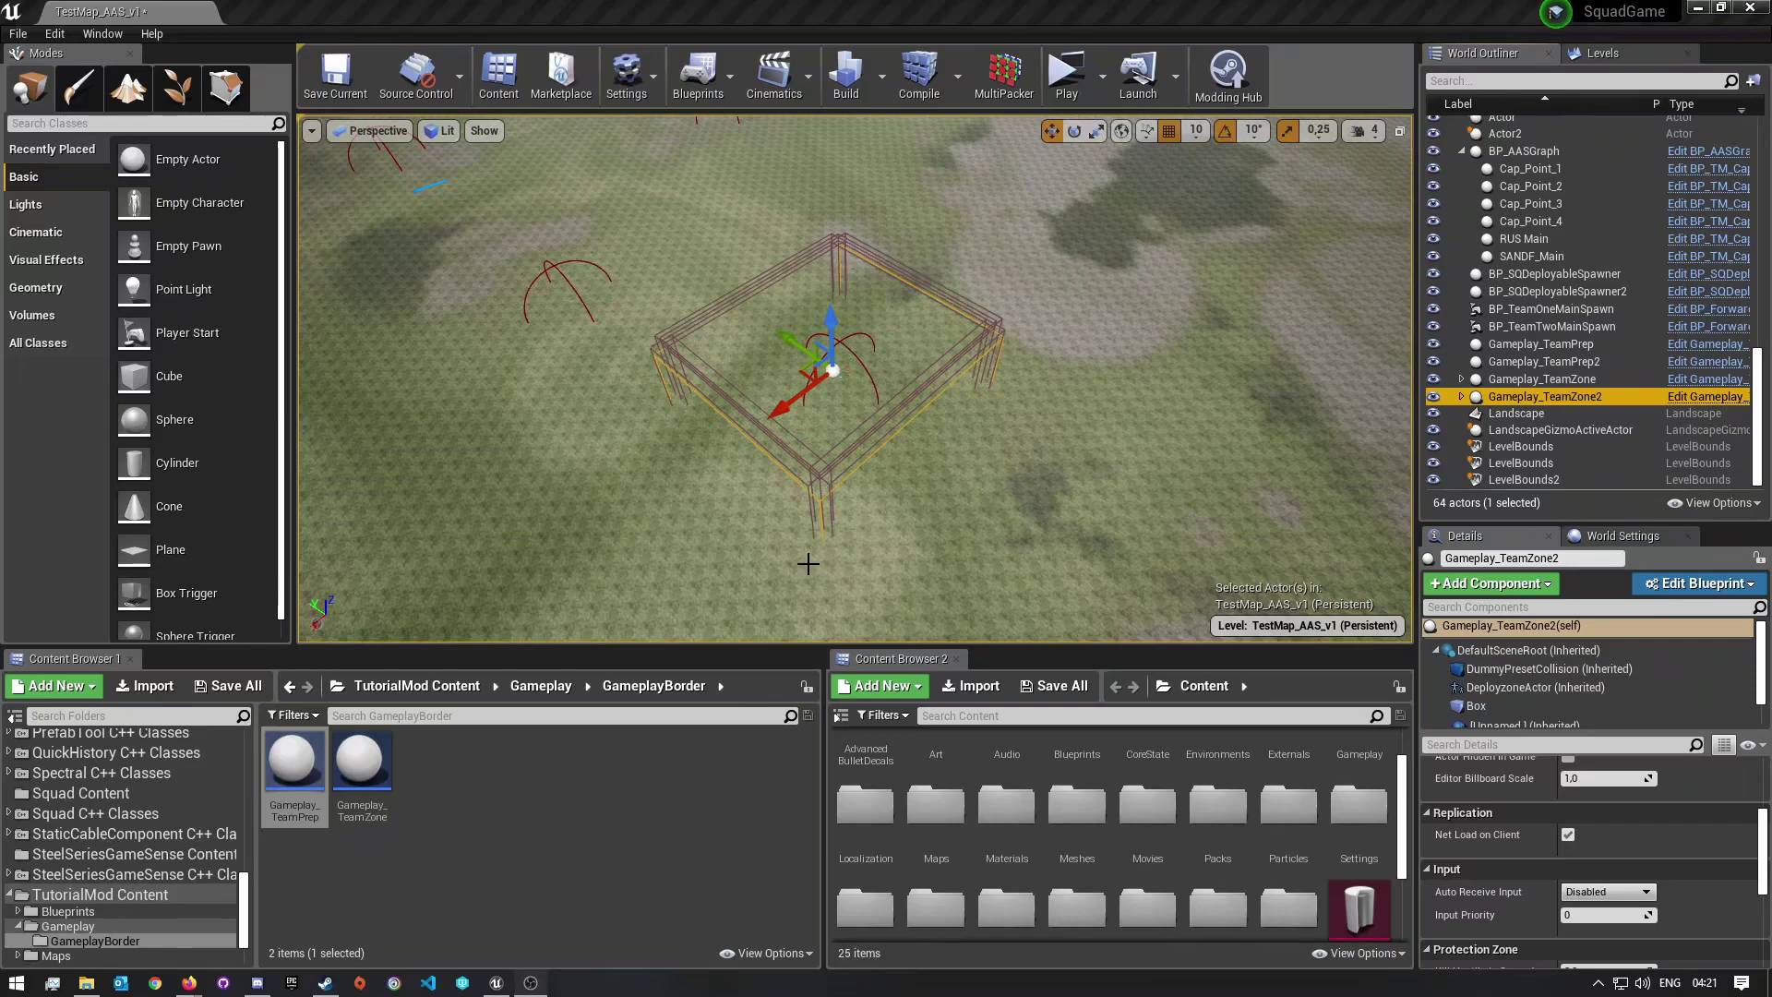
pyautogui.scroll(-2, 1513, 868)
pyautogui.scroll(-4, 1525, 901)
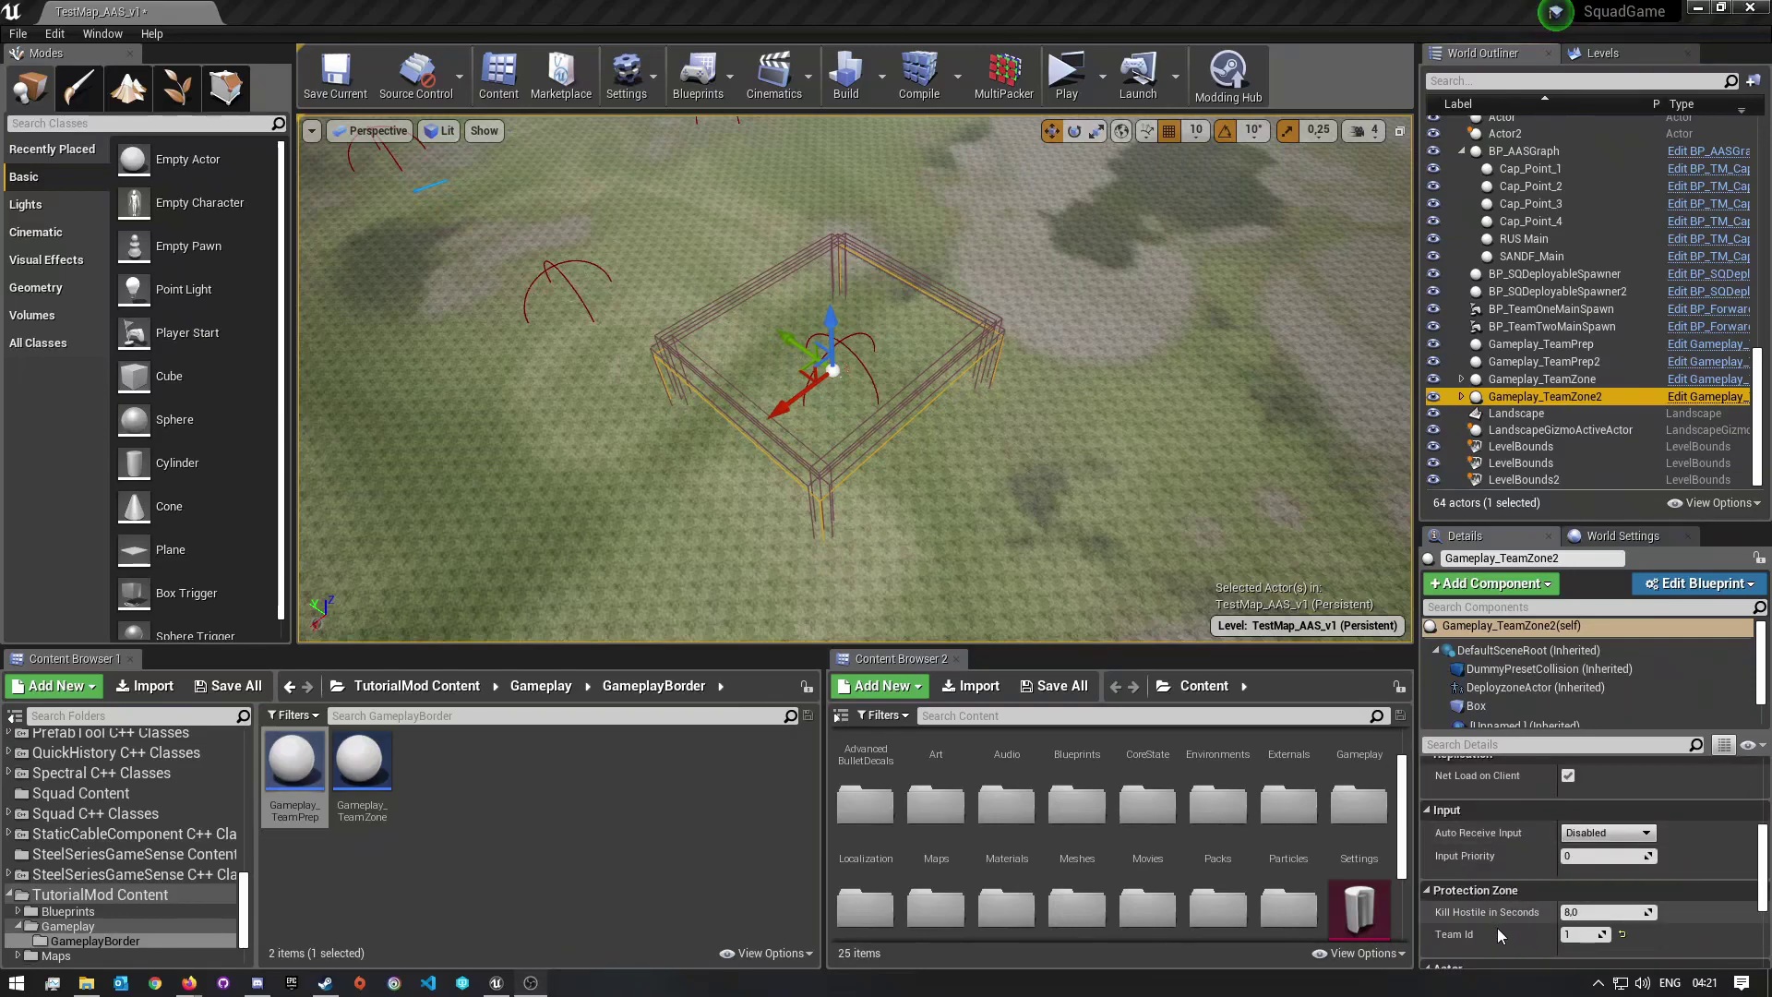
pyautogui.scroll(-1, 1464, 862)
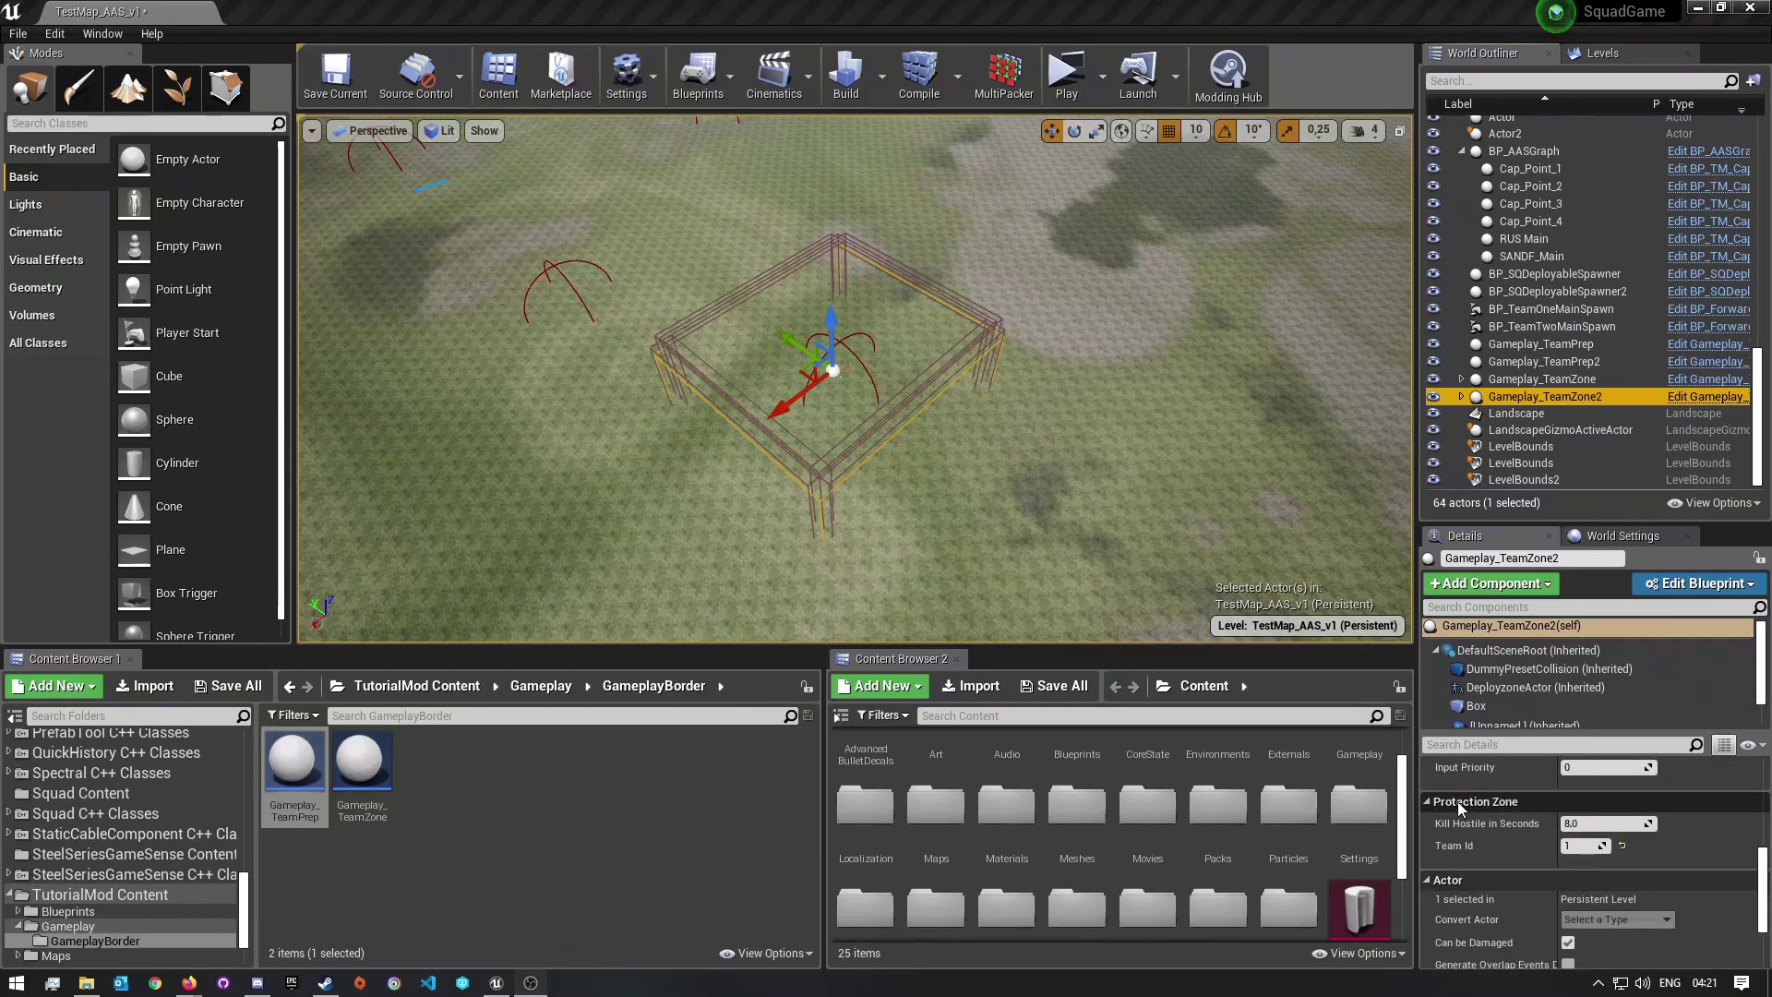
pyautogui.moveTo(1583, 846); pyautogui.dragTo(1660, 846)
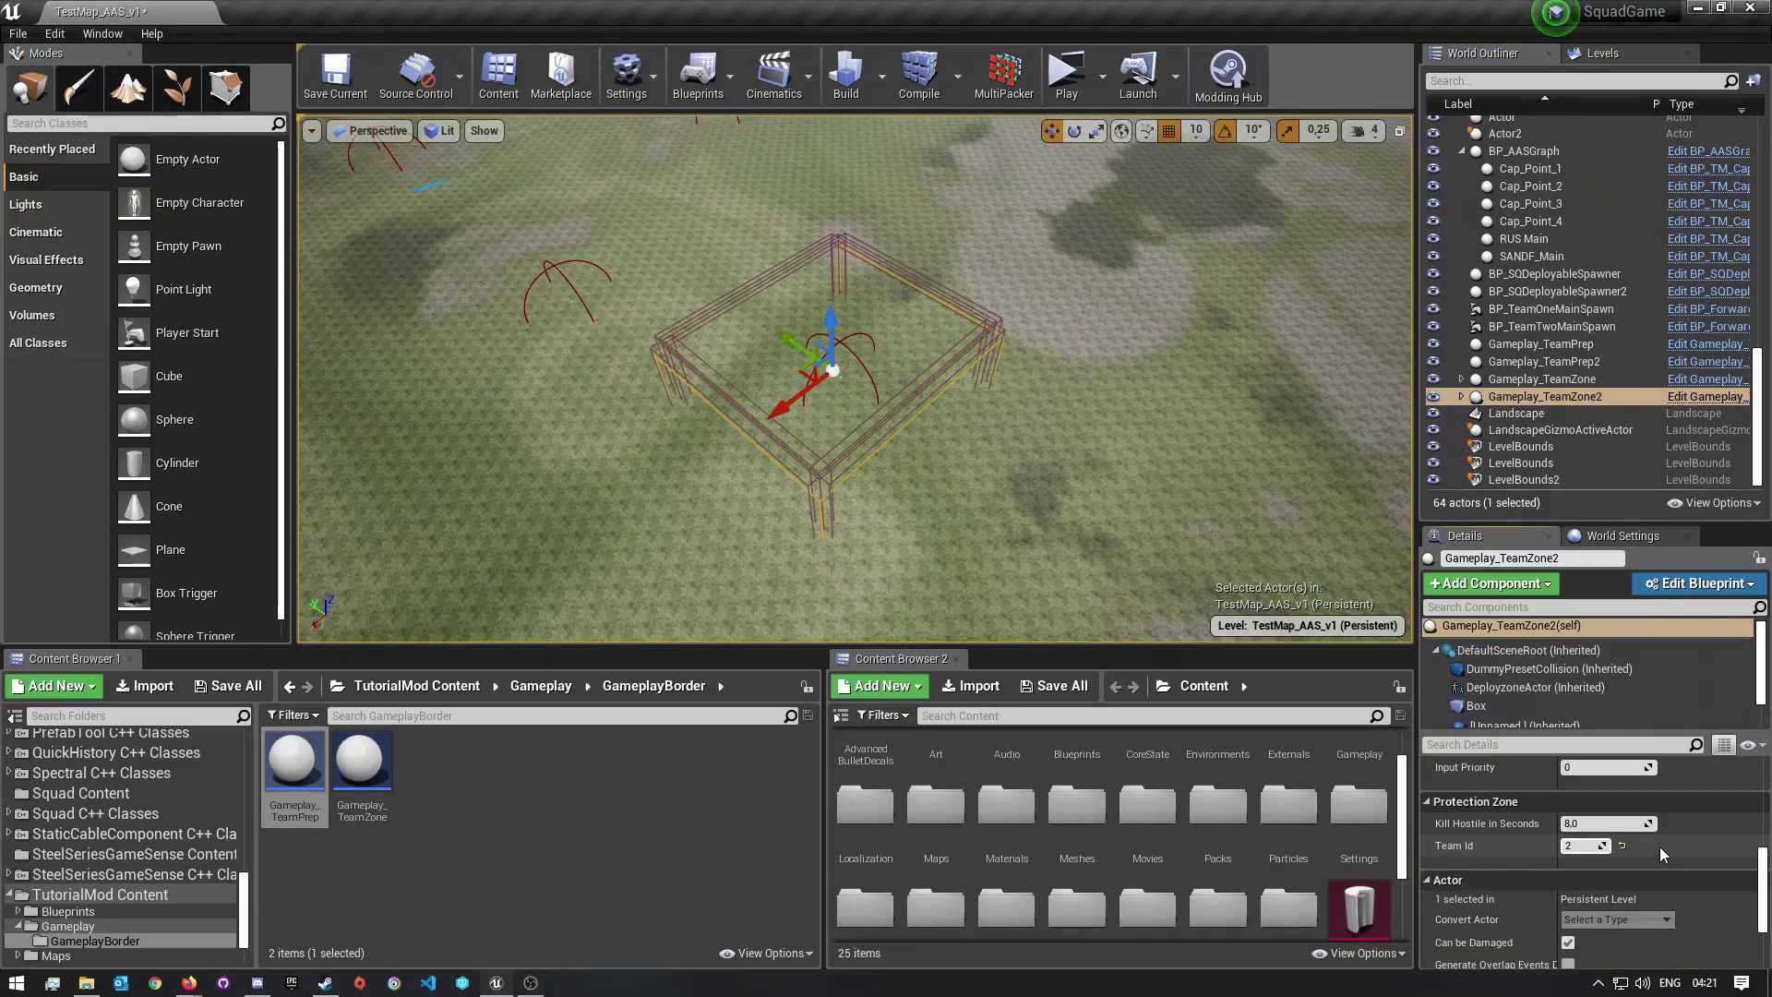
# Set the Gameplay_TeamPrep2 actor's Team ID to 2.
pyautogui.click(1537, 367)
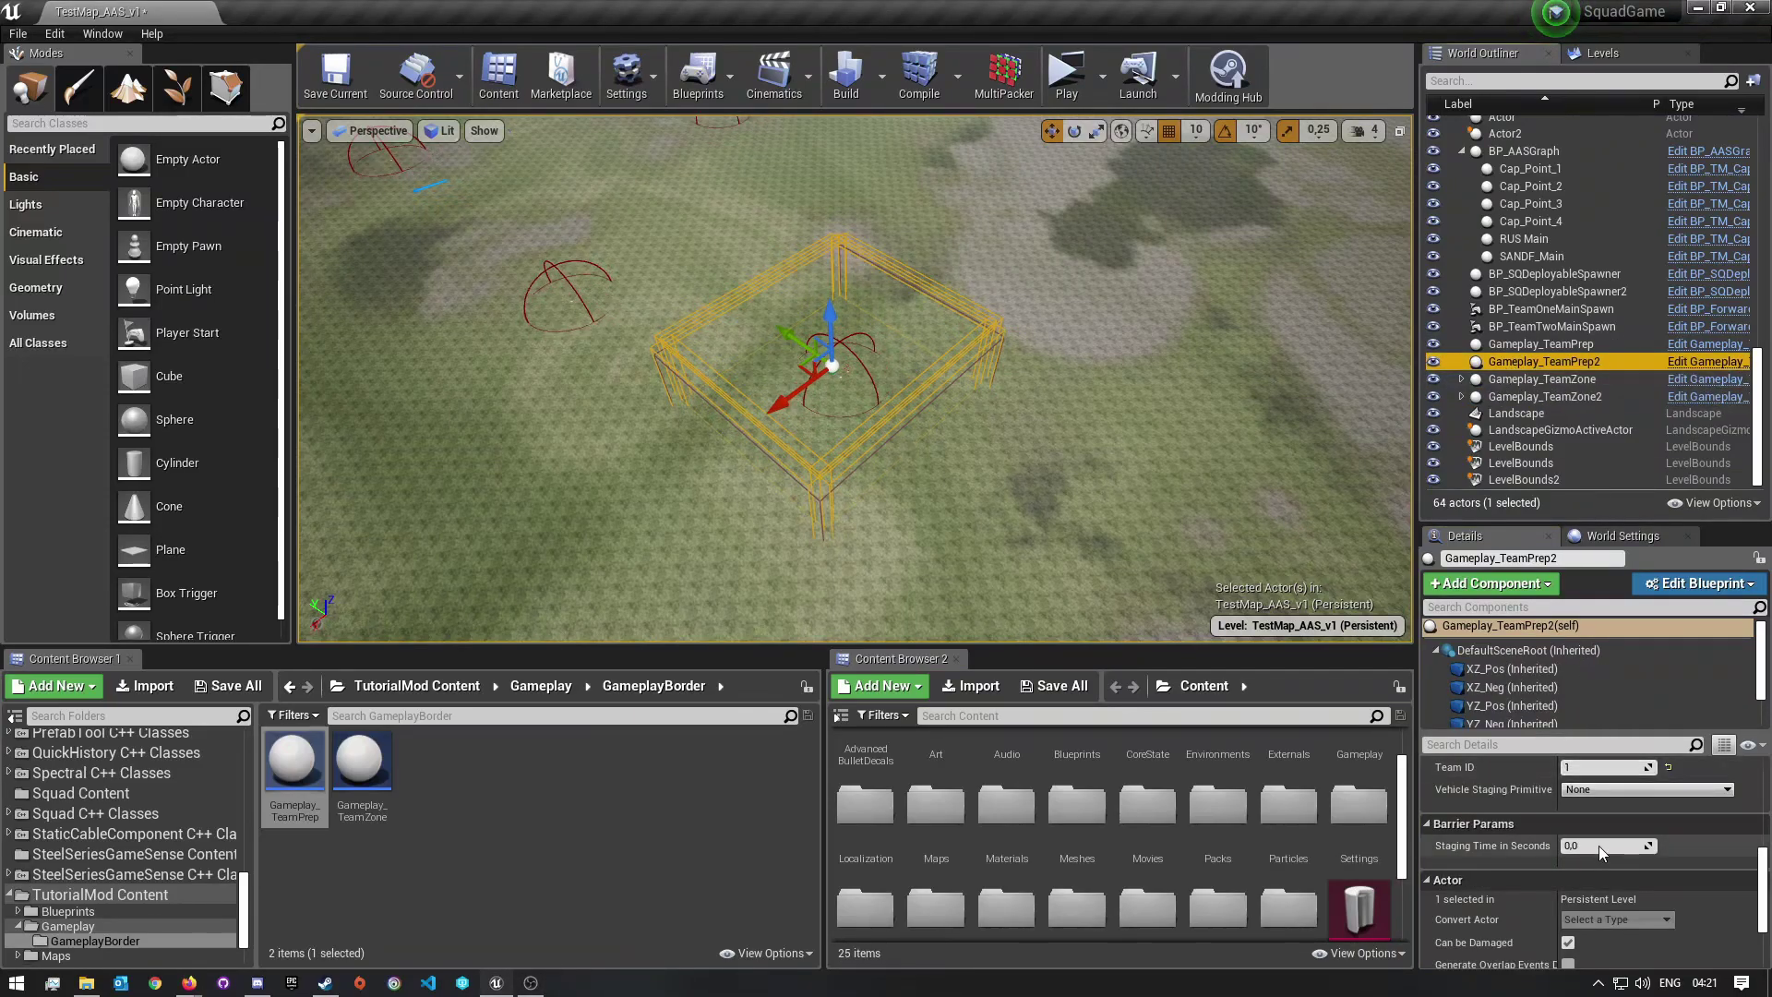
pyautogui.moveTo(1613, 833); pyautogui.dragTo(1661, 831)
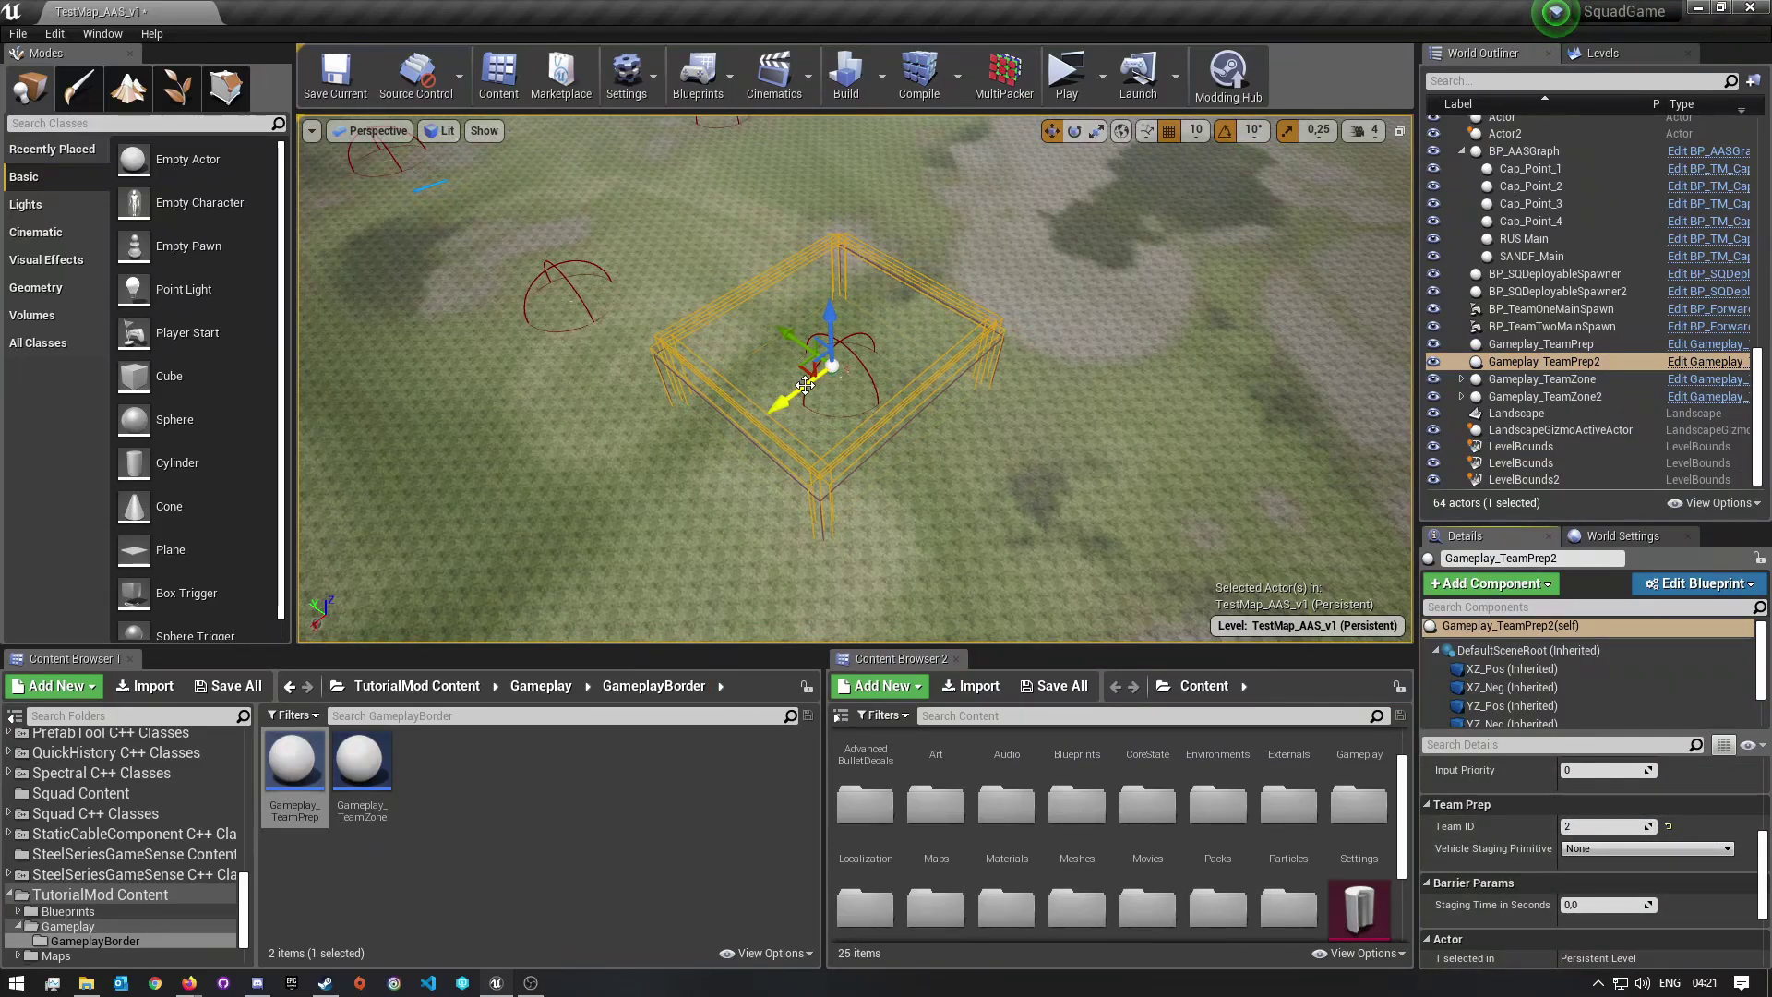
pyautogui.moveTo(1037, 411); pyautogui.dragTo(1096, 461, button='right')
pyautogui.press('w')
pyautogui.press('s')
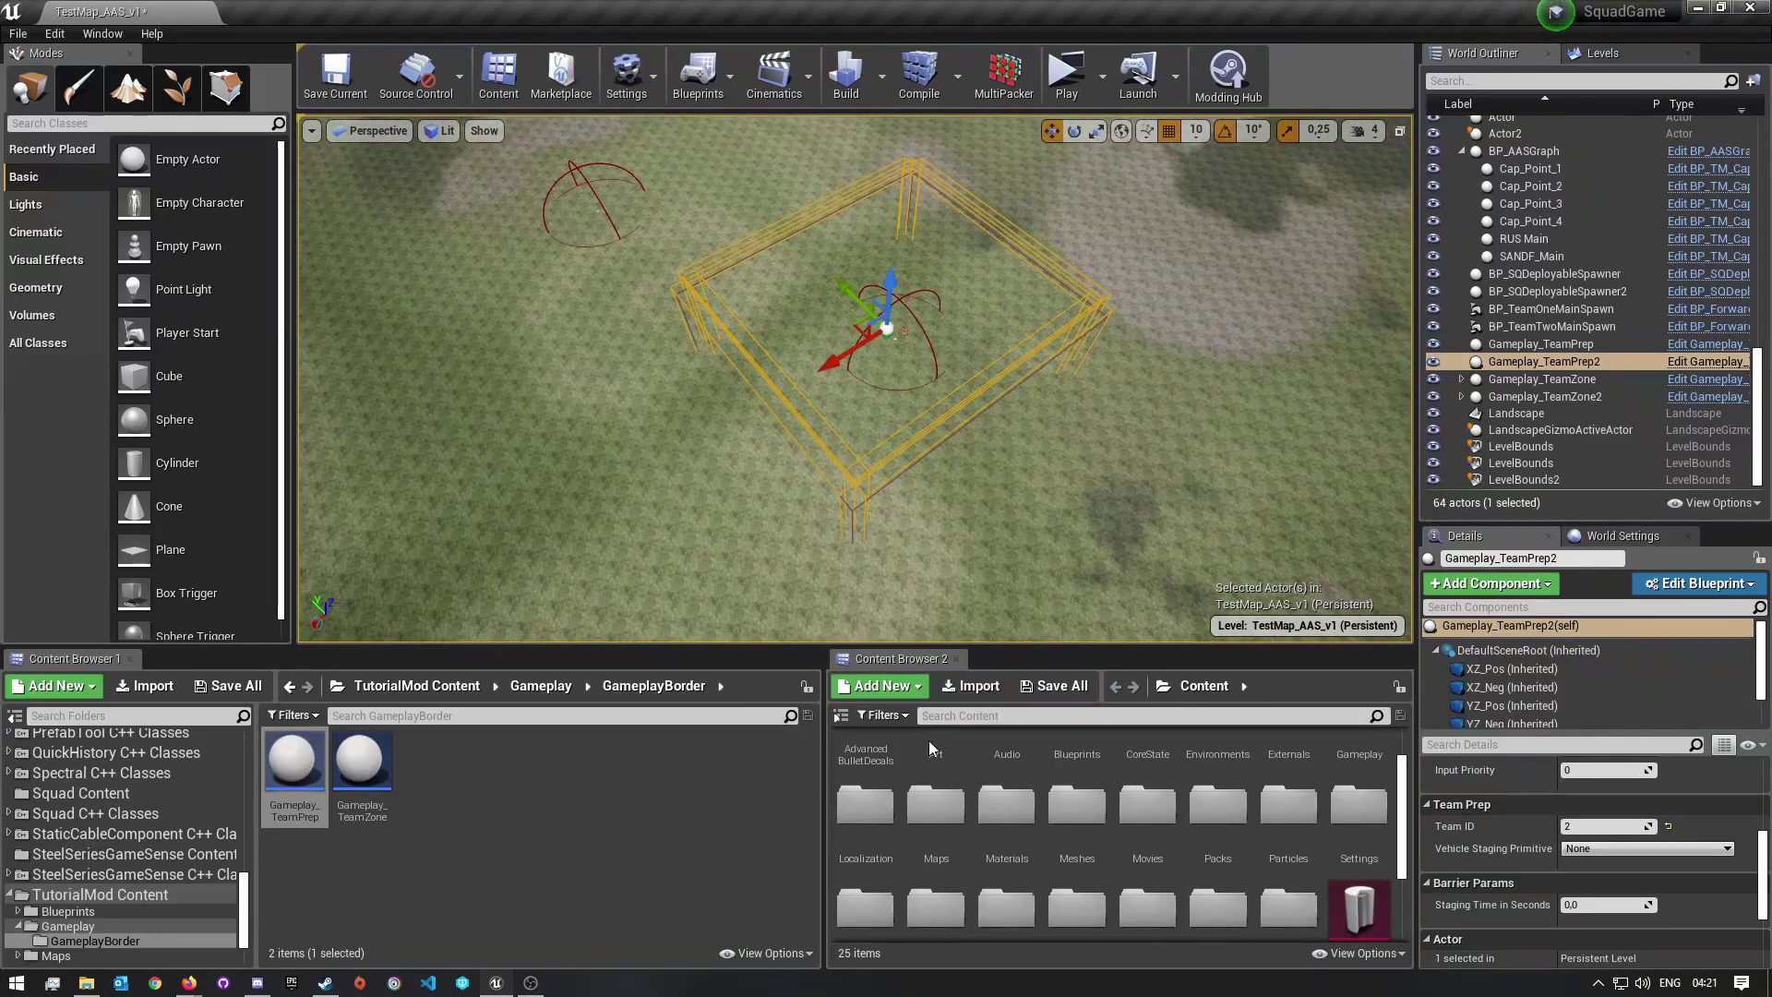
# Open the TestMap_AAS_v1 layer data asset from TutorialMod's Maps/TestMap/Gameplay_Layer_Data folder and dock its window beside the level.
pyautogui.scroll(2, 1110, 853)
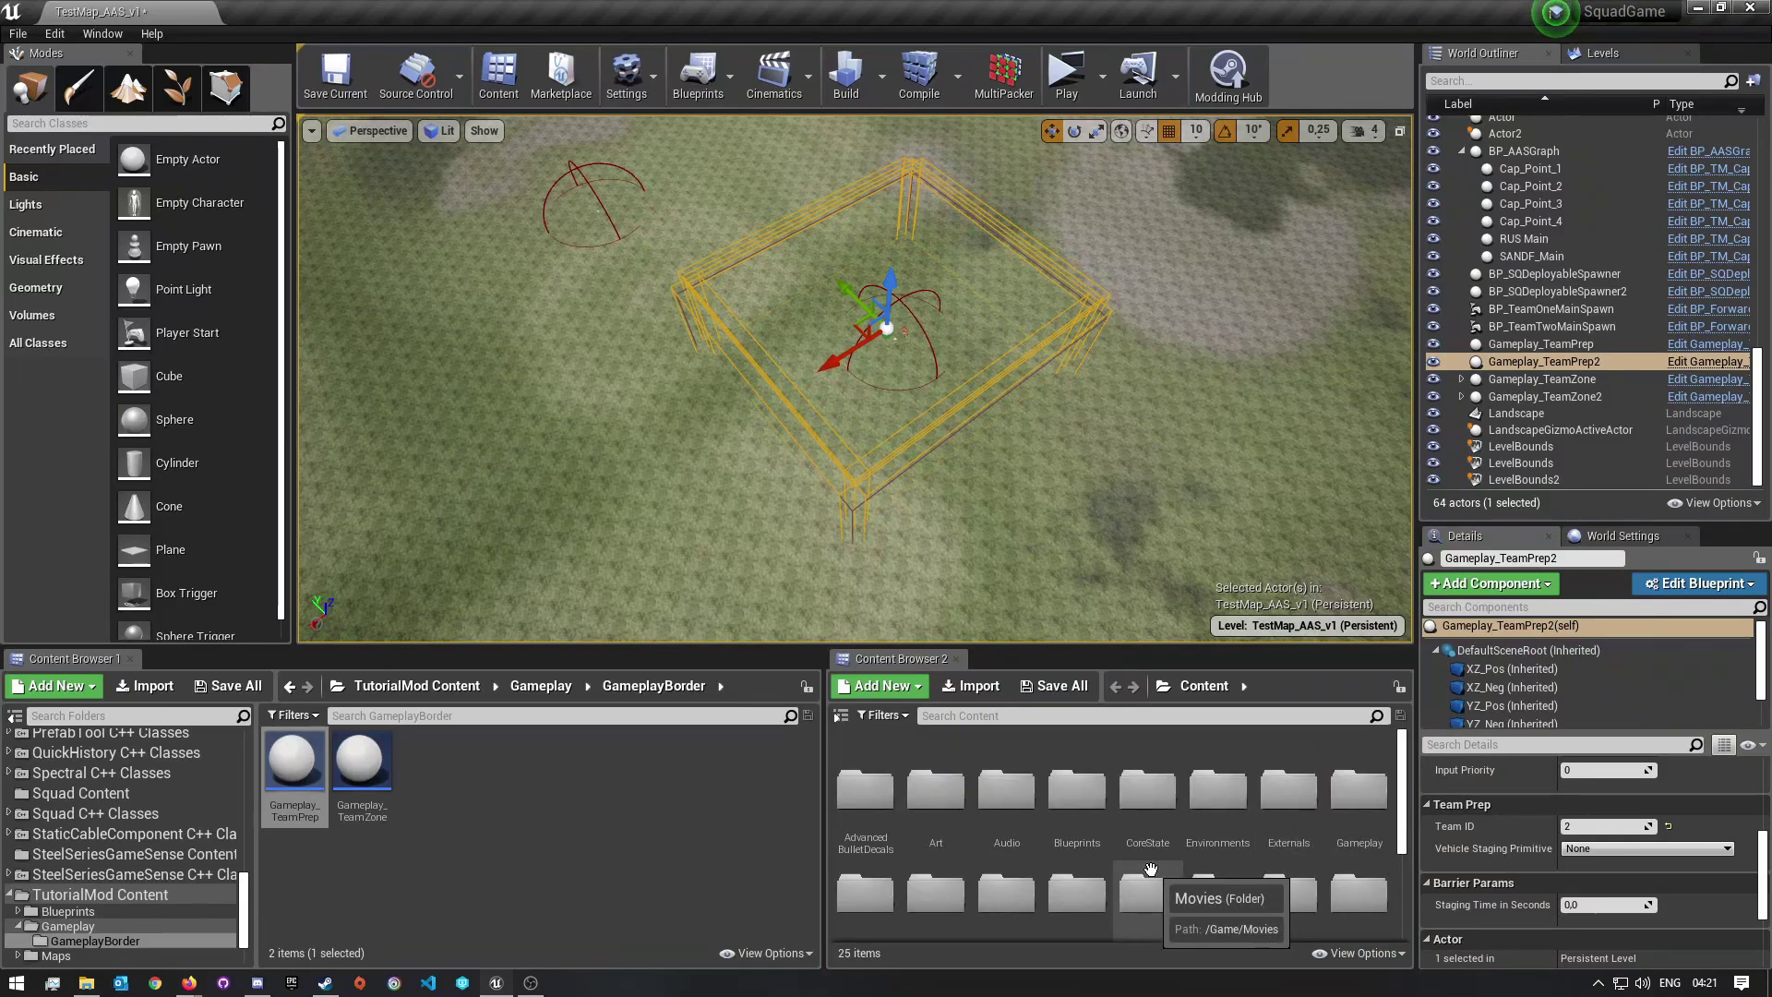
pyautogui.click(451, 694)
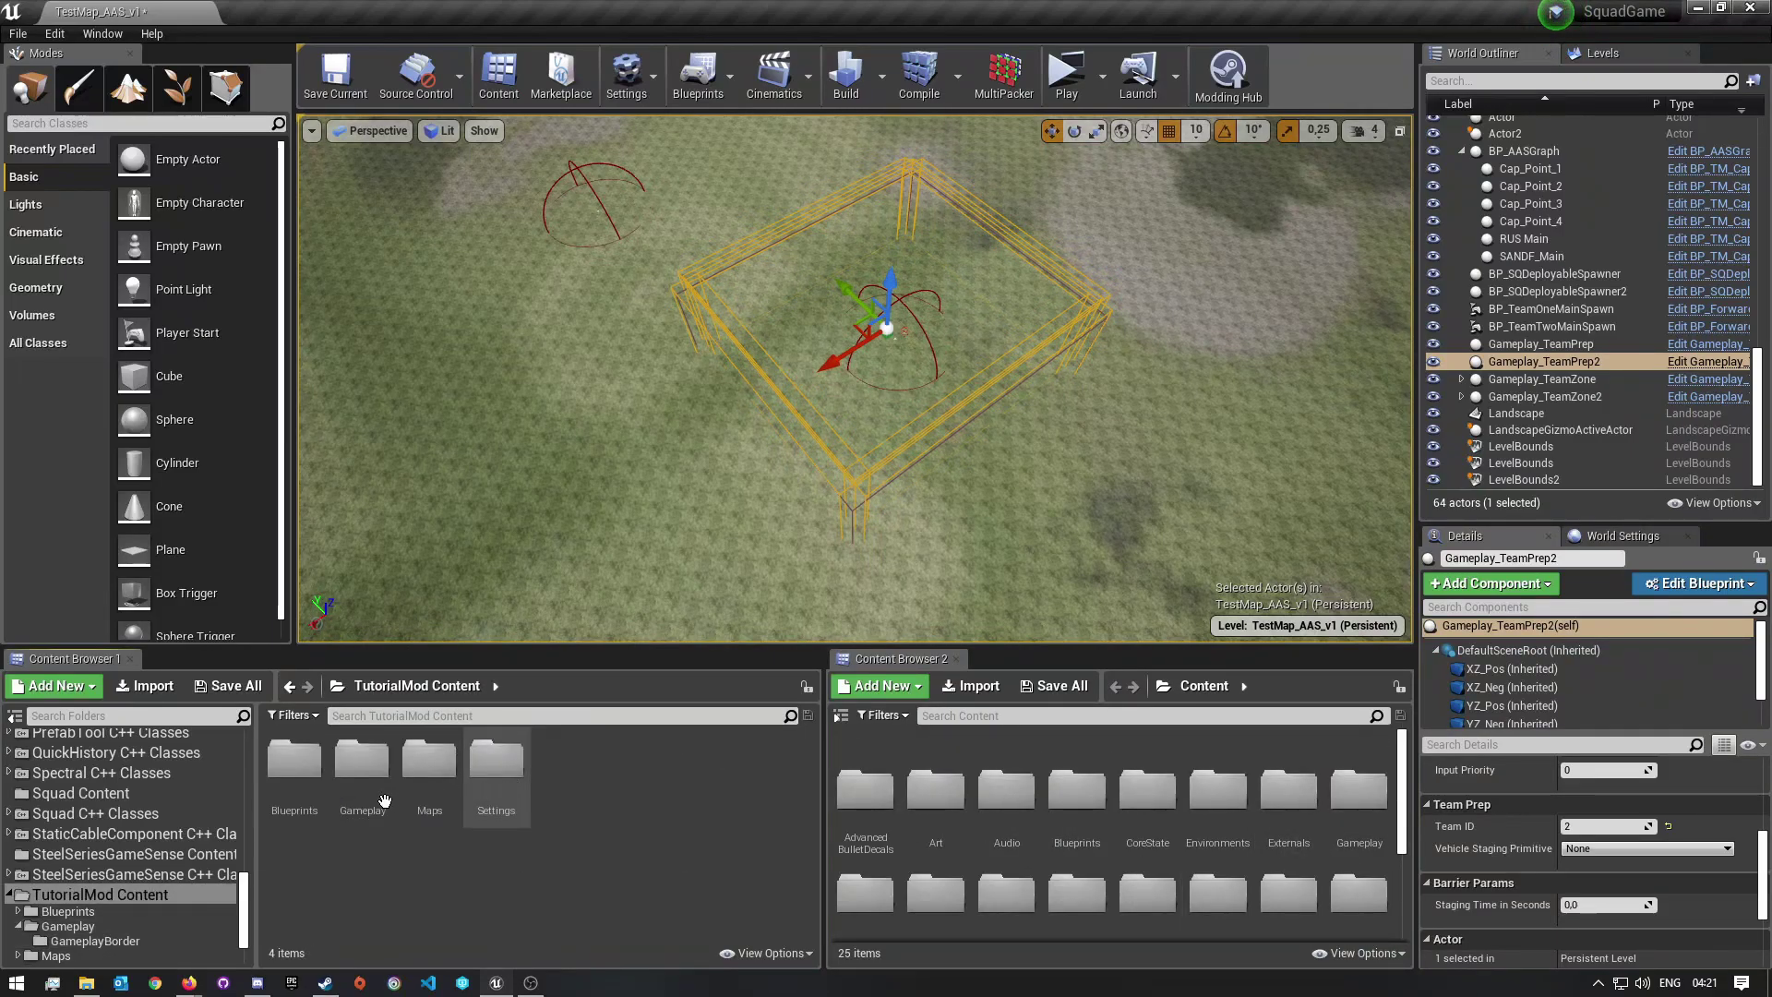
pyautogui.click(432, 784)
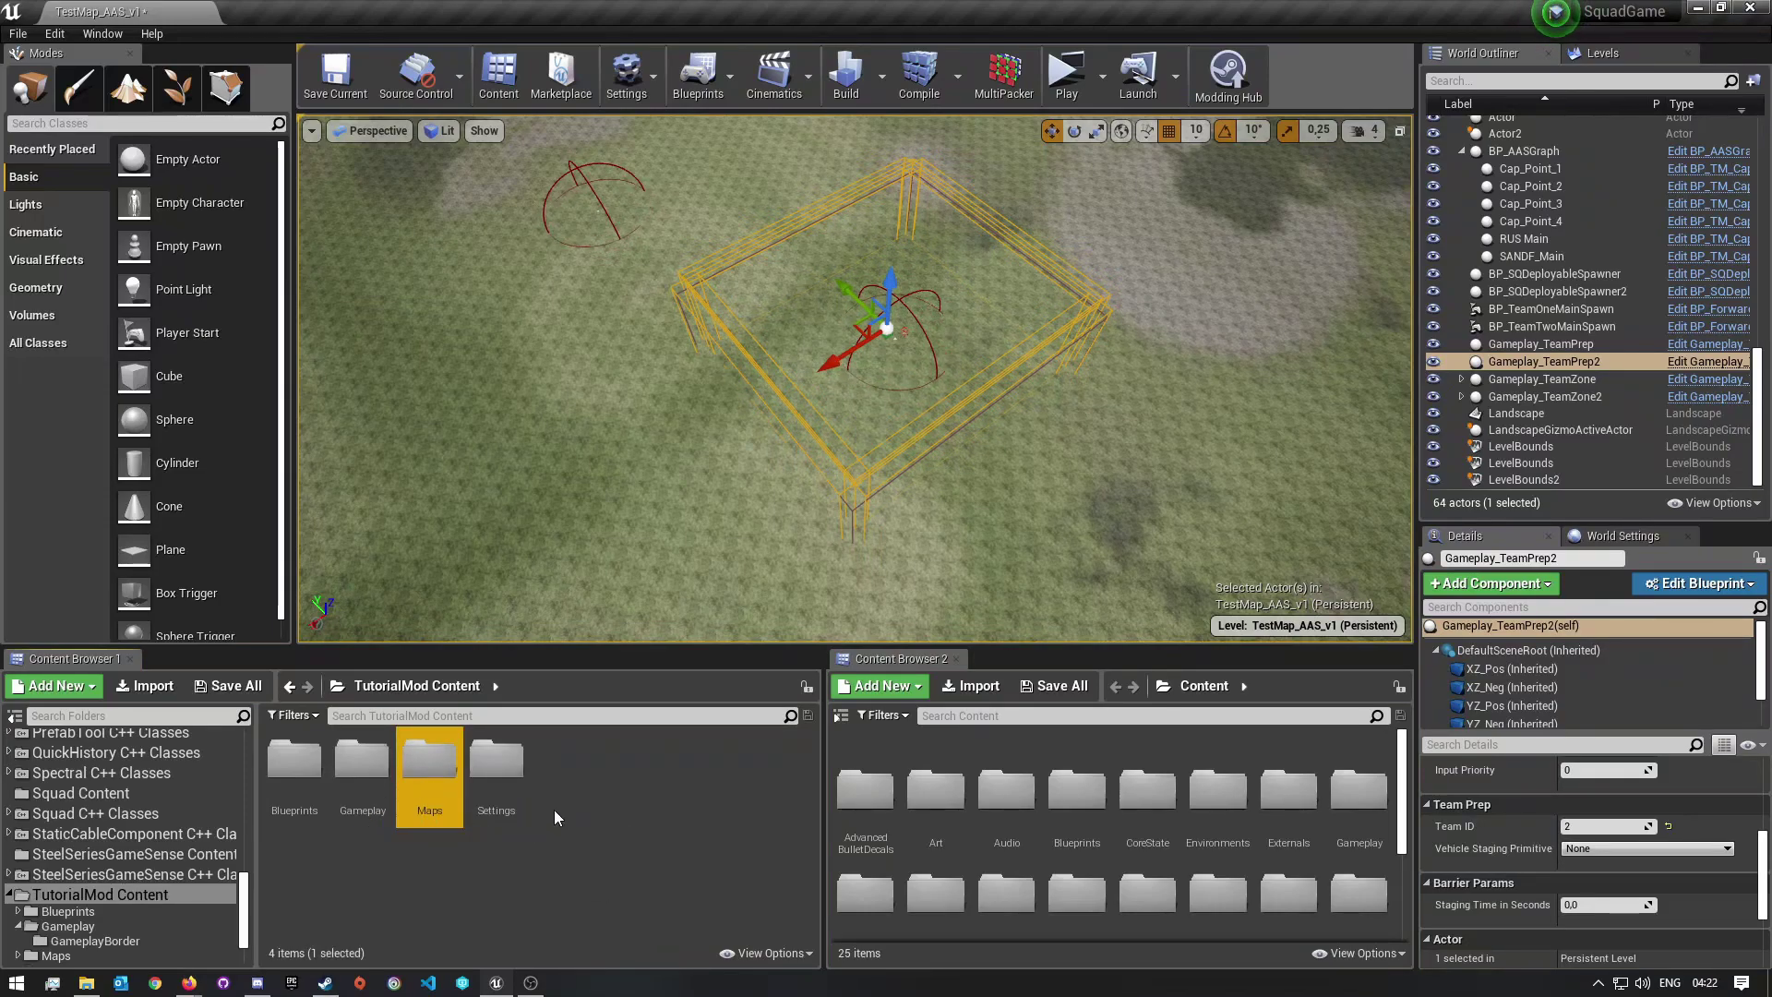
pyautogui.doubleClick(496, 761)
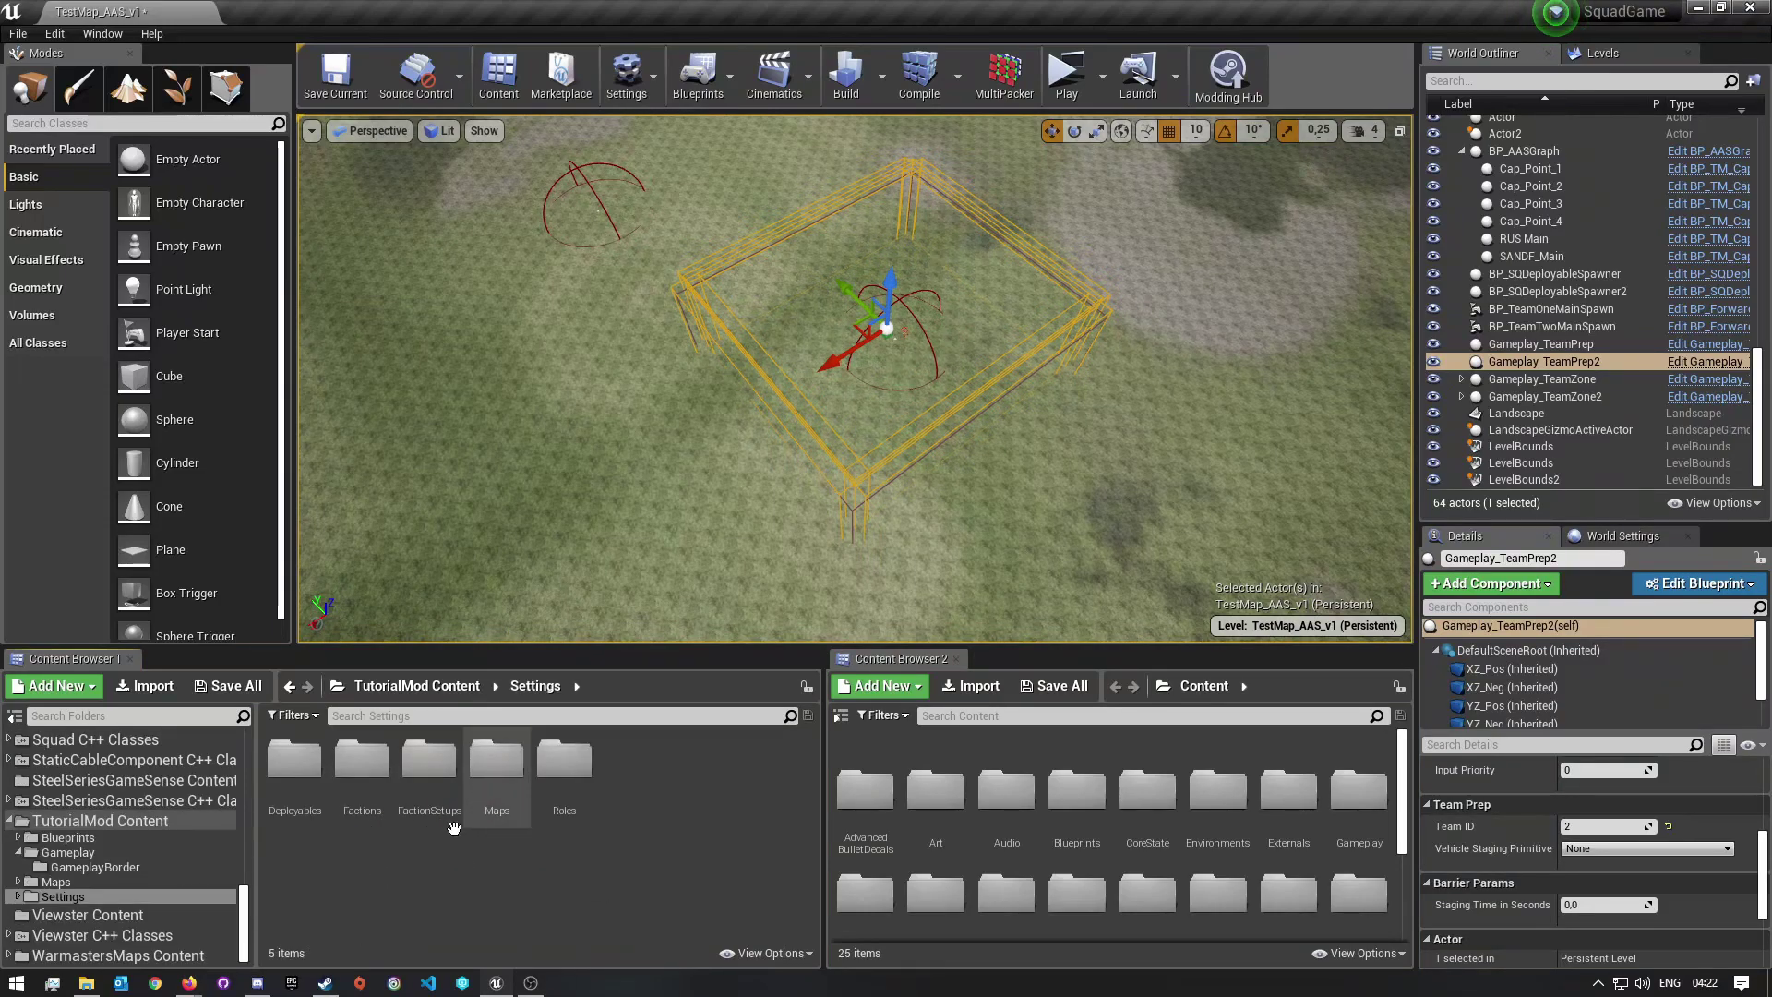
pyautogui.click(417, 686)
pyautogui.doubleClick(361, 761)
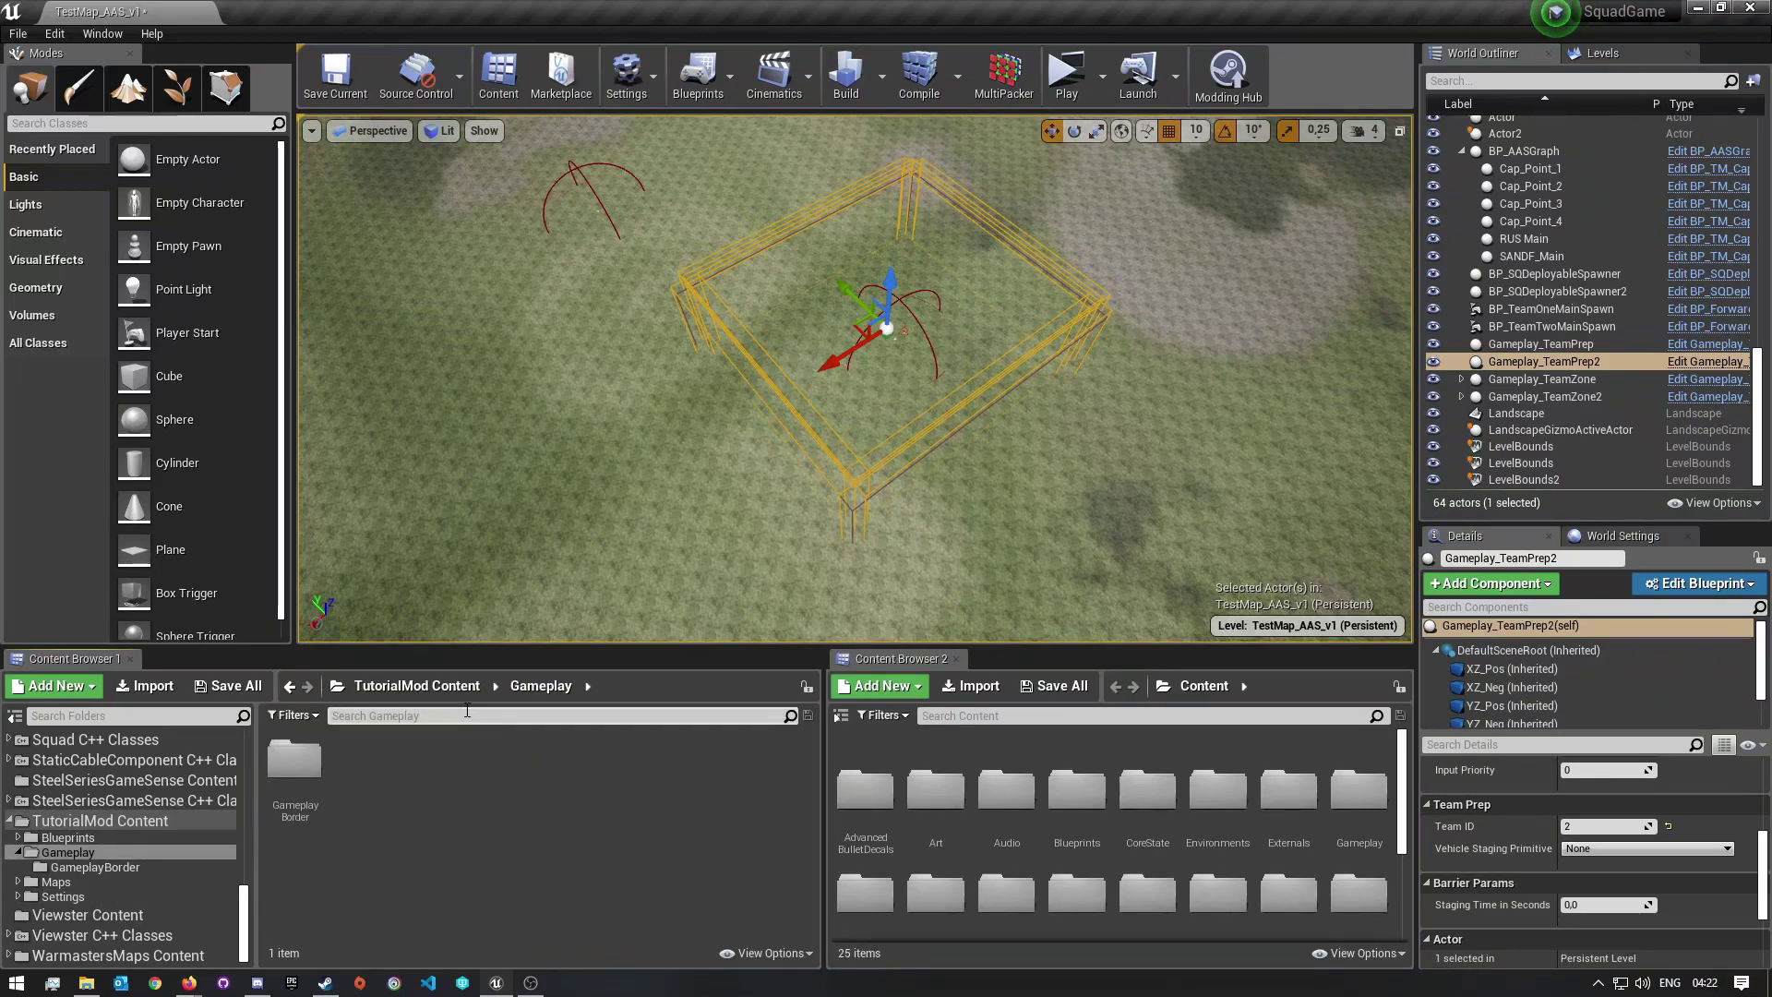
pyautogui.click(417, 687)
pyautogui.doubleClick(429, 762)
pyautogui.doubleClick(295, 761)
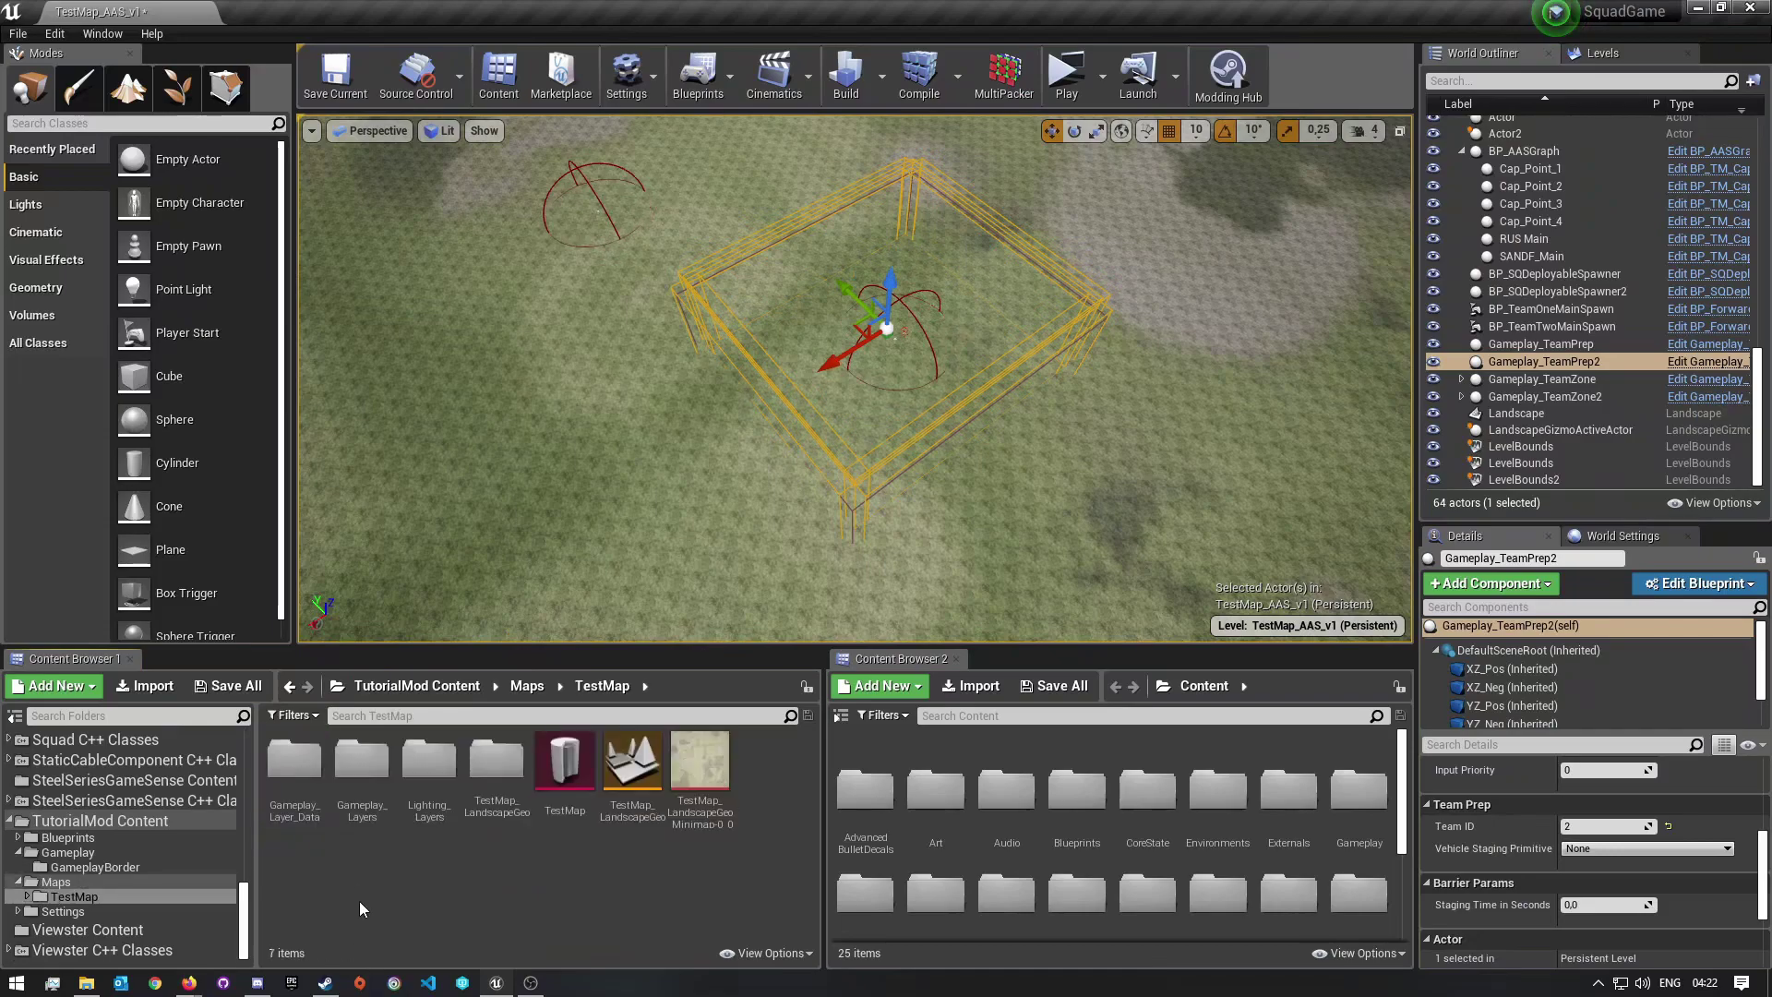
pyautogui.doubleClick(294, 761)
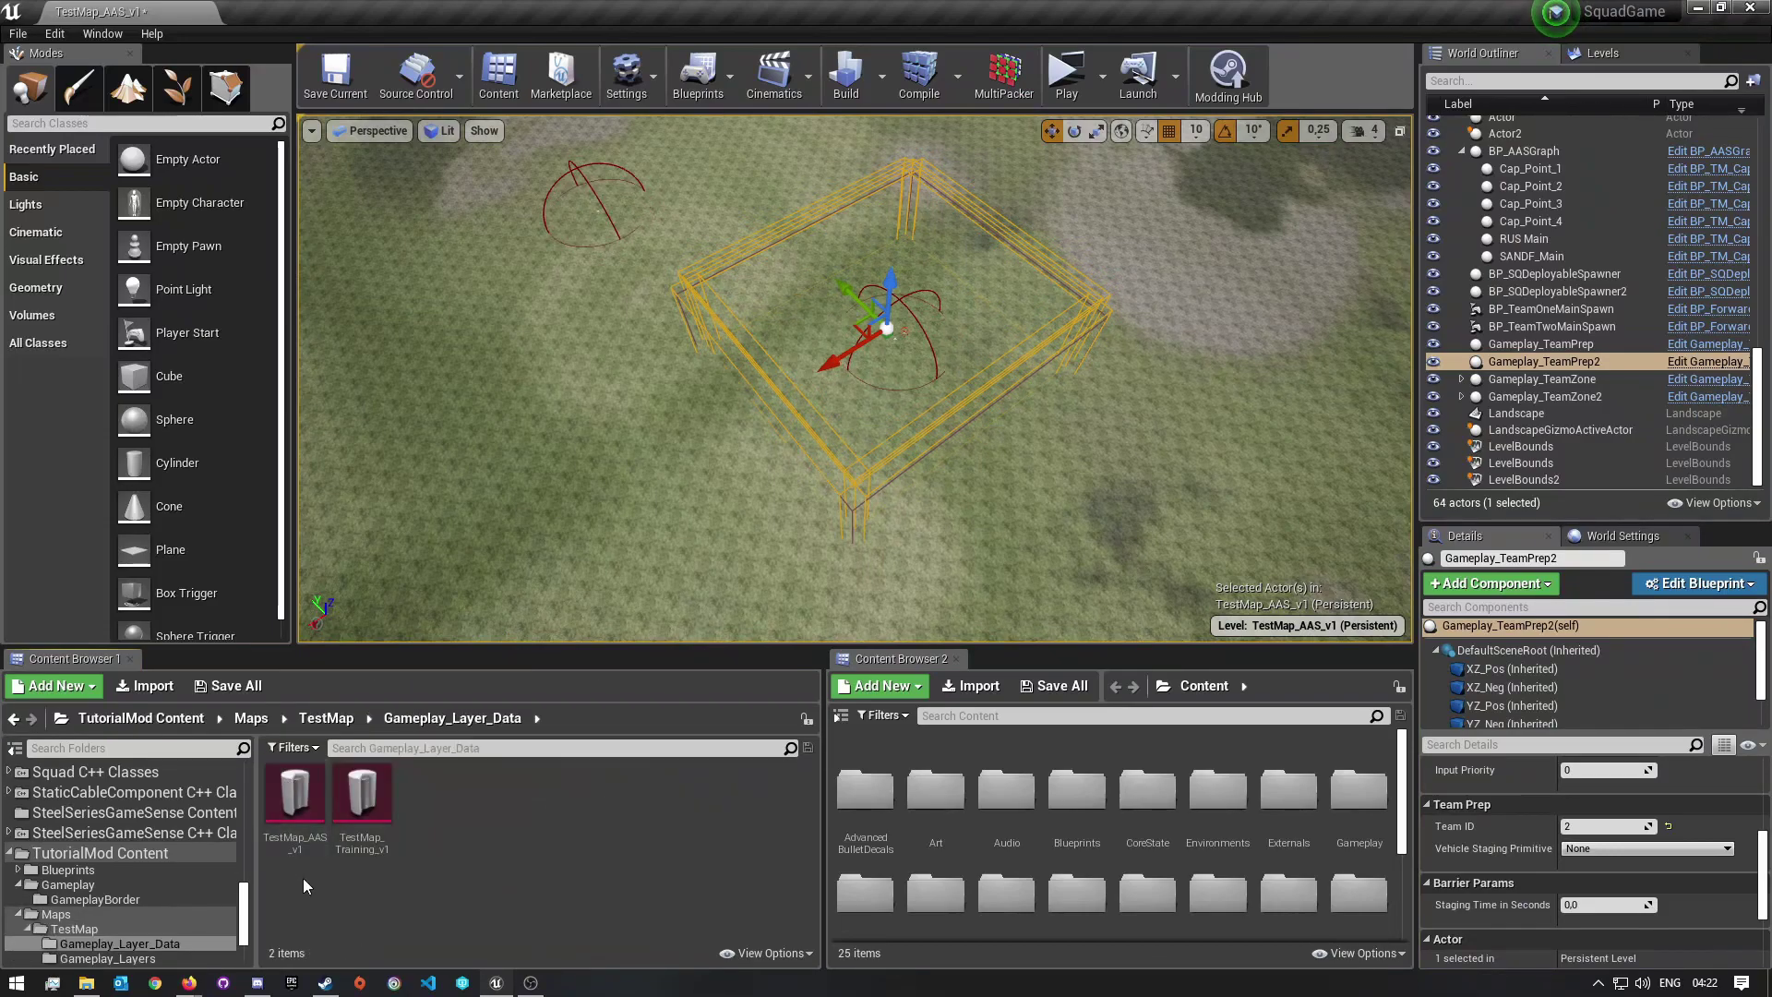
pyautogui.doubleClick(305, 792)
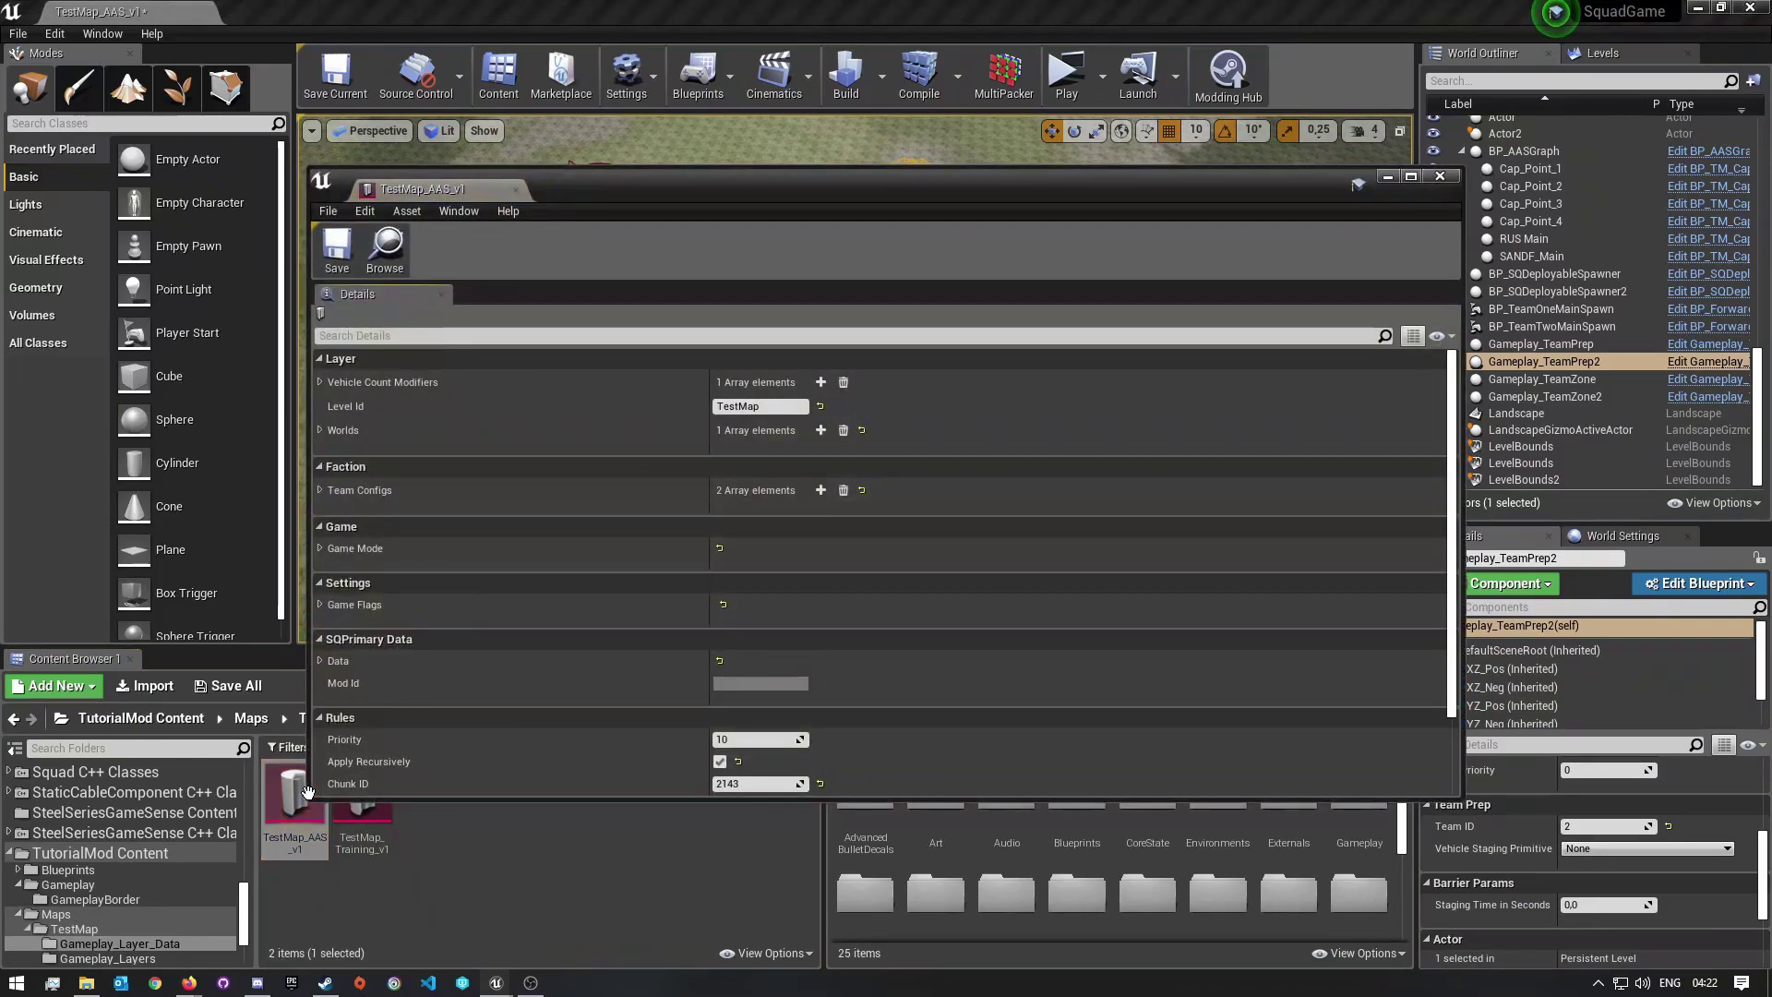
pyautogui.moveTo(456, 185); pyautogui.dragTo(425, 13)
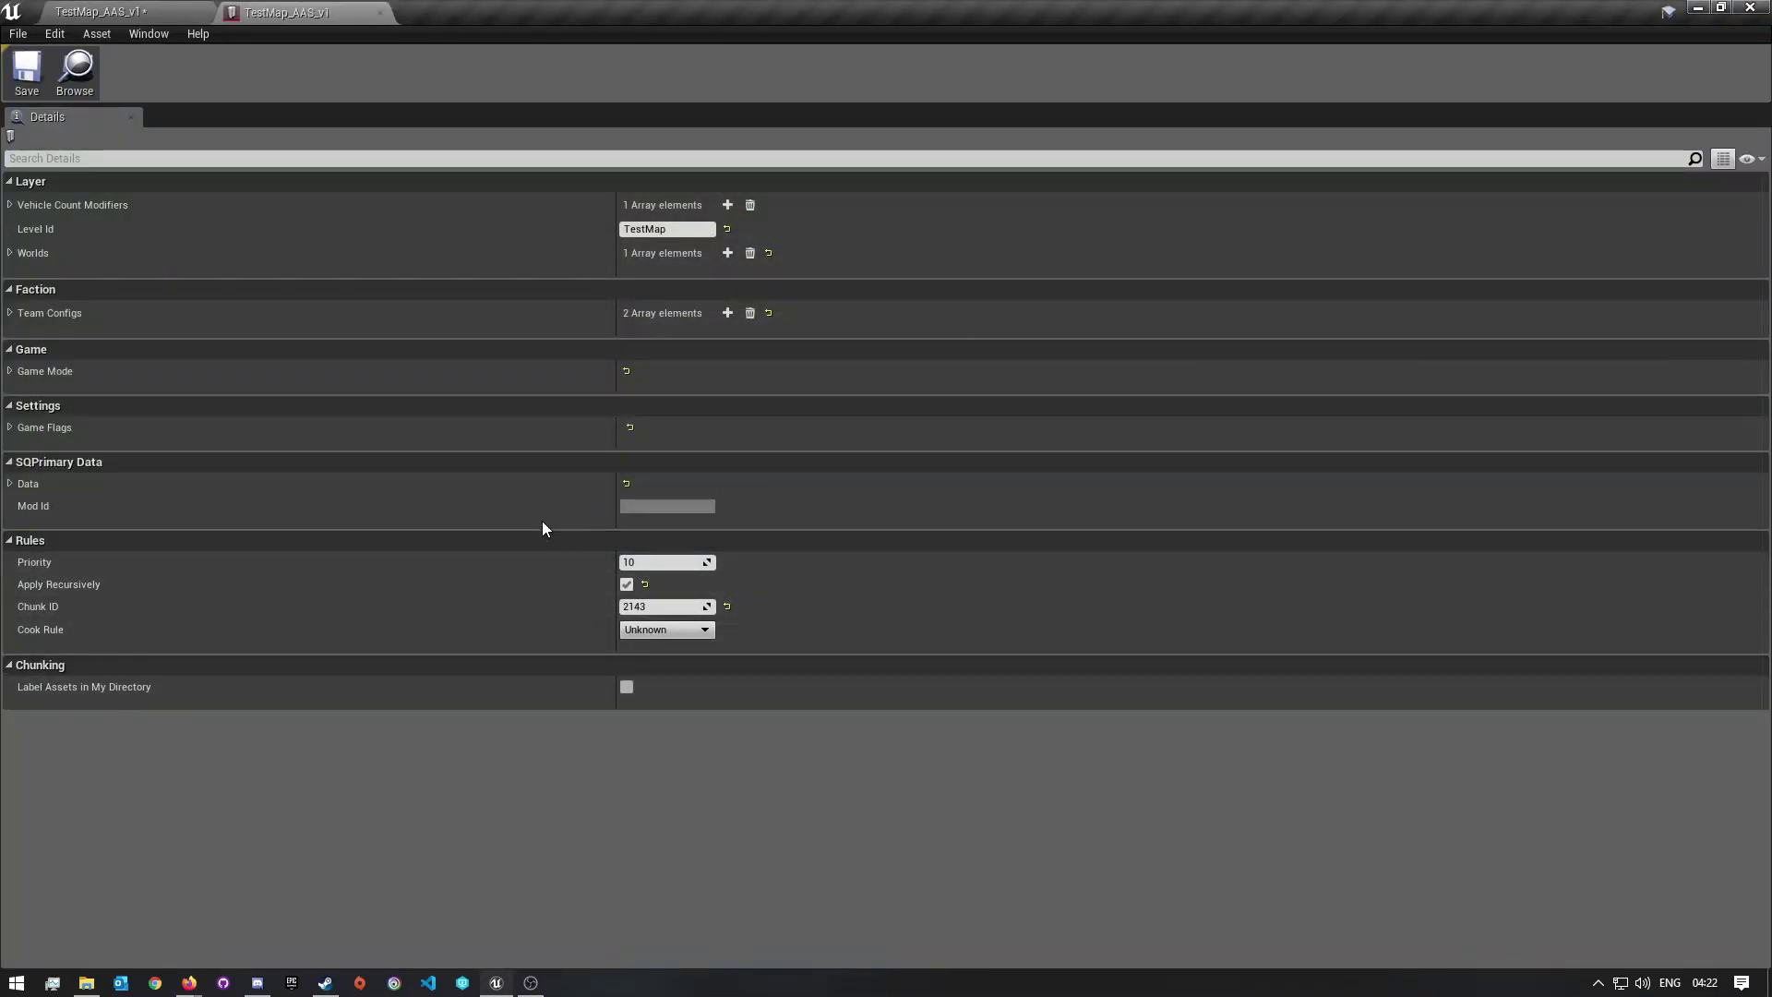
# Review the layer asset's primary Data entry and Game Flags, and close the asset.
pyautogui.click(10, 484)
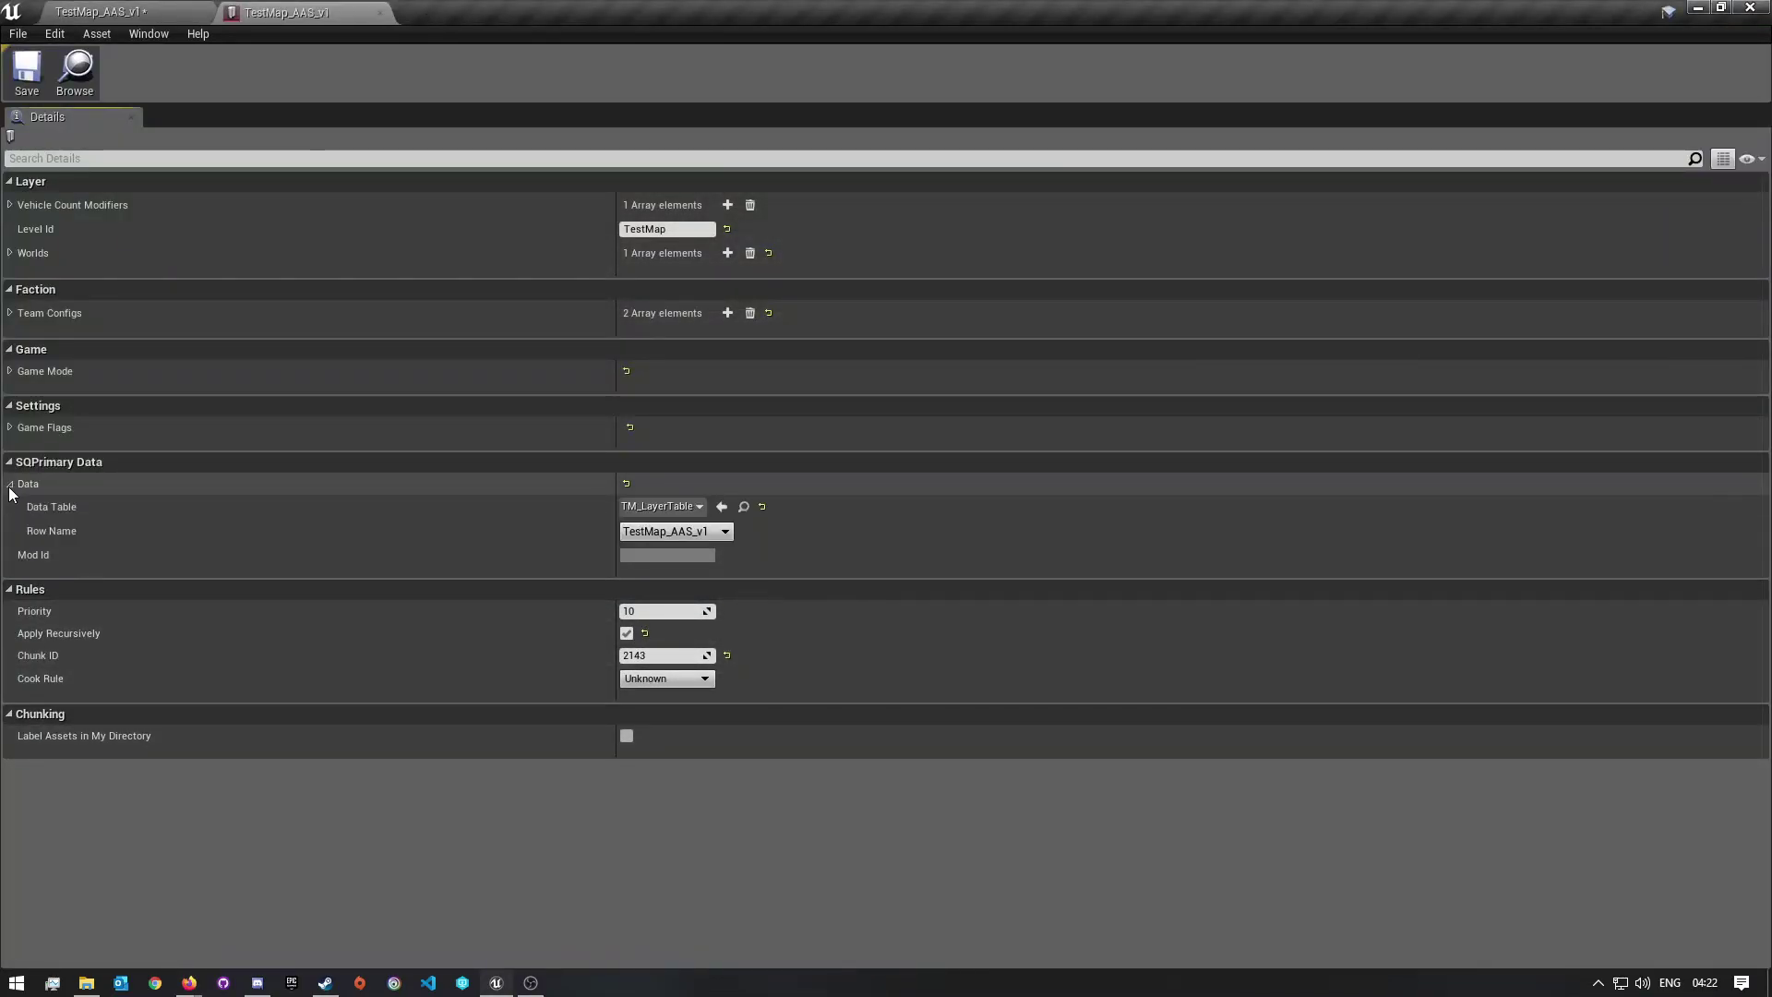
pyautogui.click(10, 427)
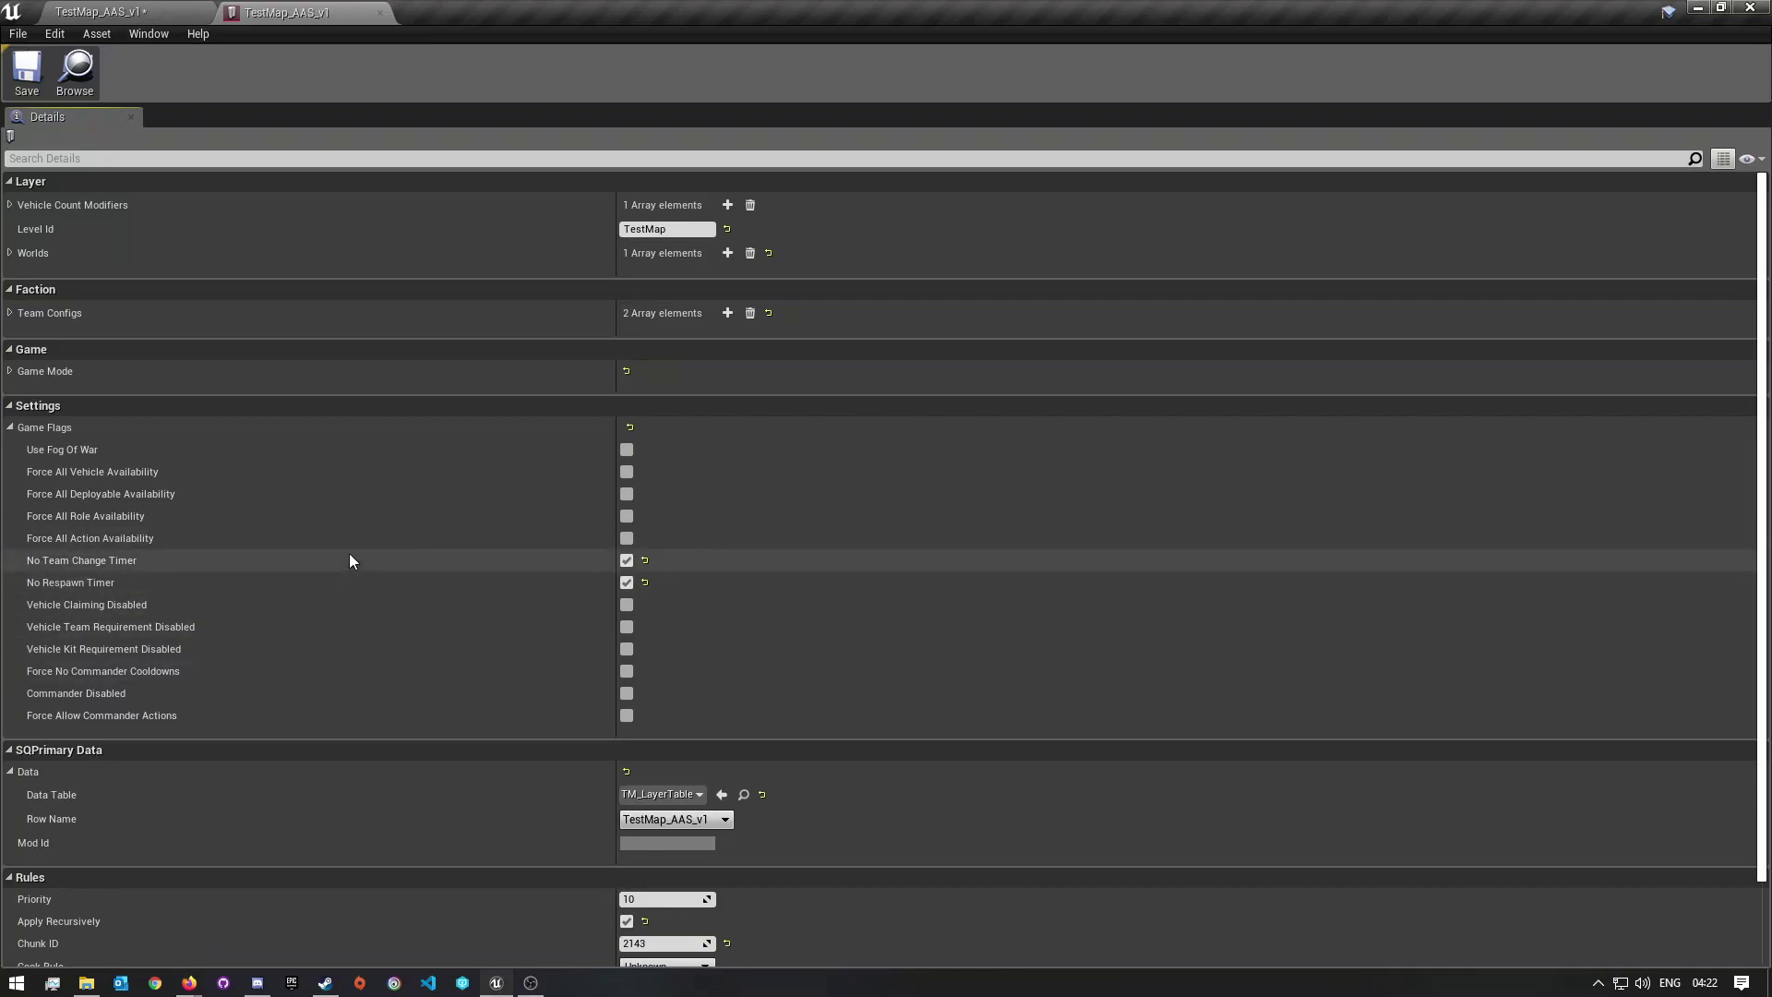
pyautogui.click(380, 13)
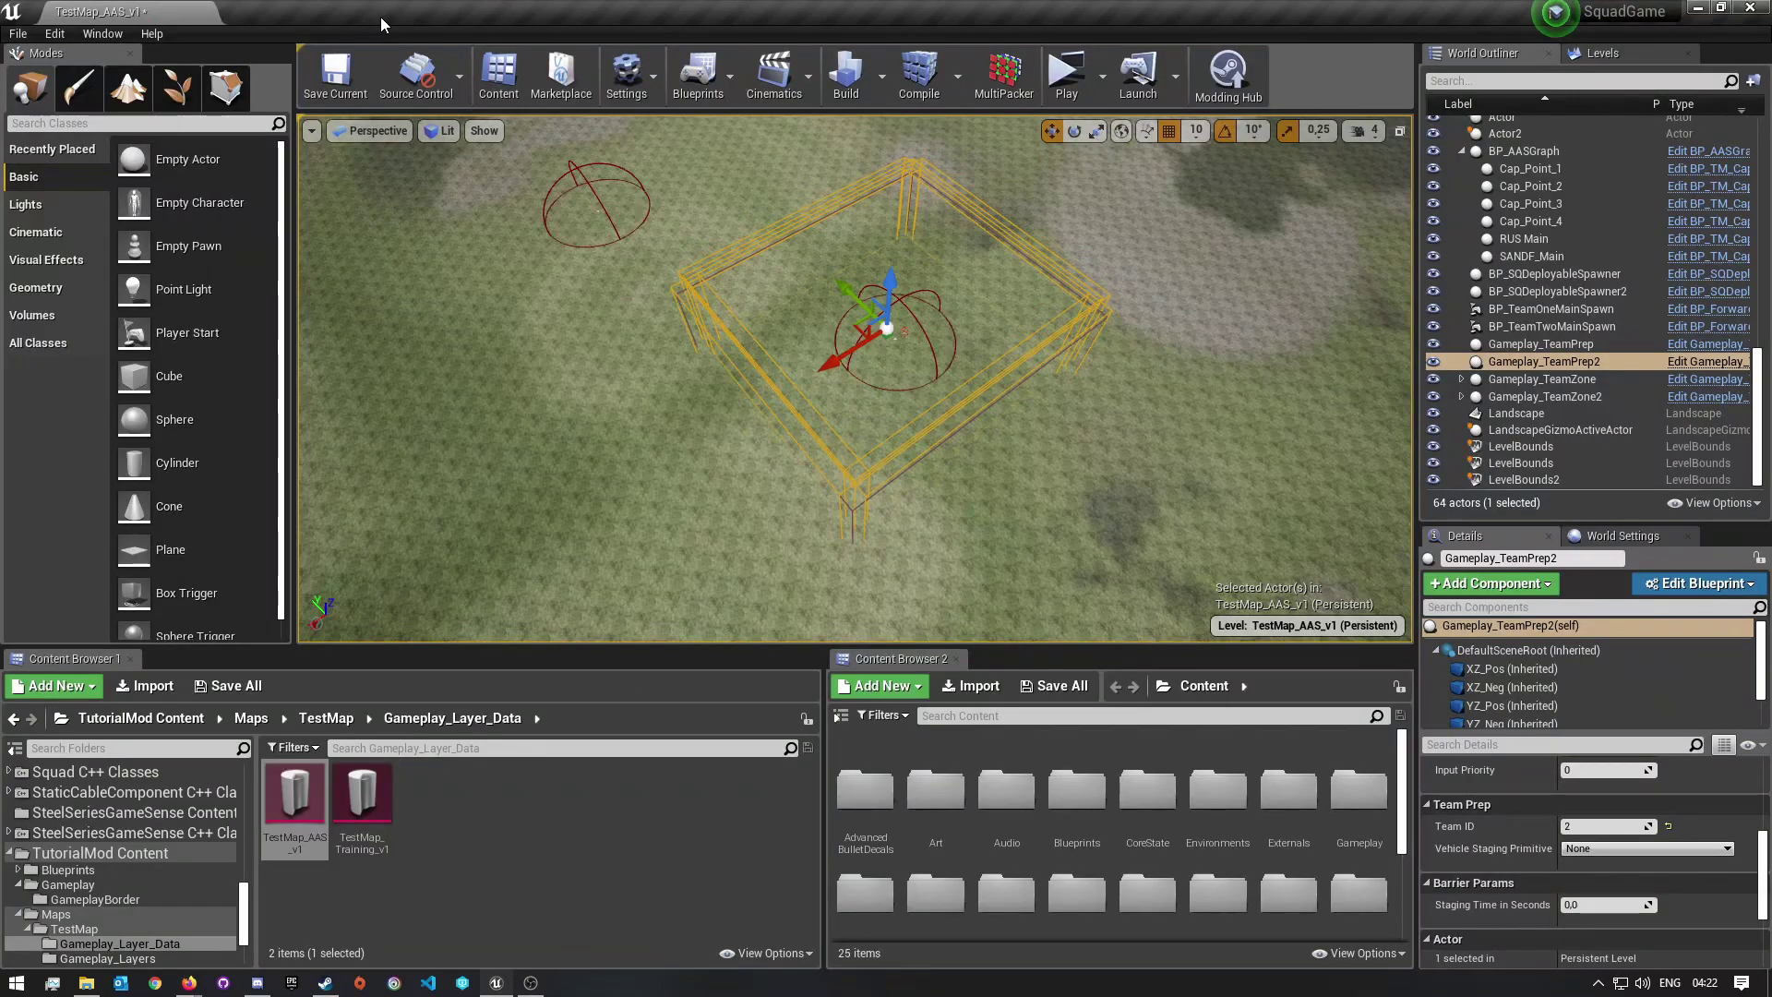
# Save the modified TestMap_AAS_v1 level and start a standalone game preview in a maximized window.
pyautogui.click(228, 685)
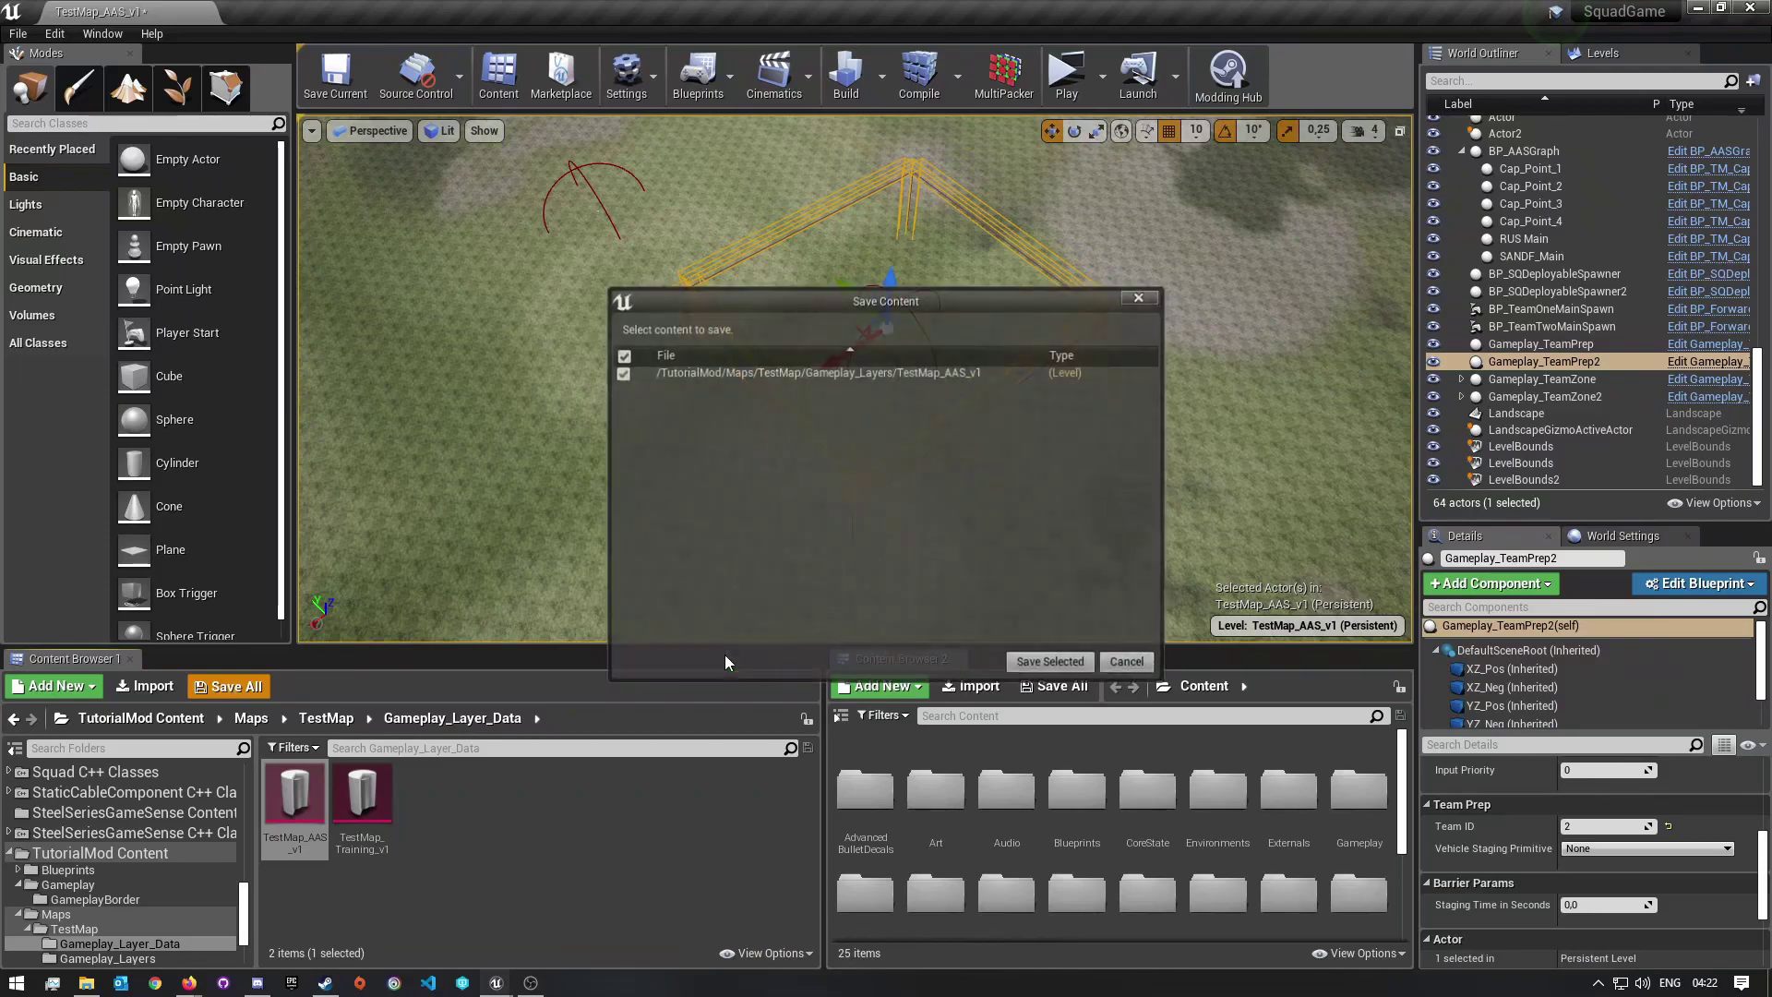
pyautogui.click(1060, 662)
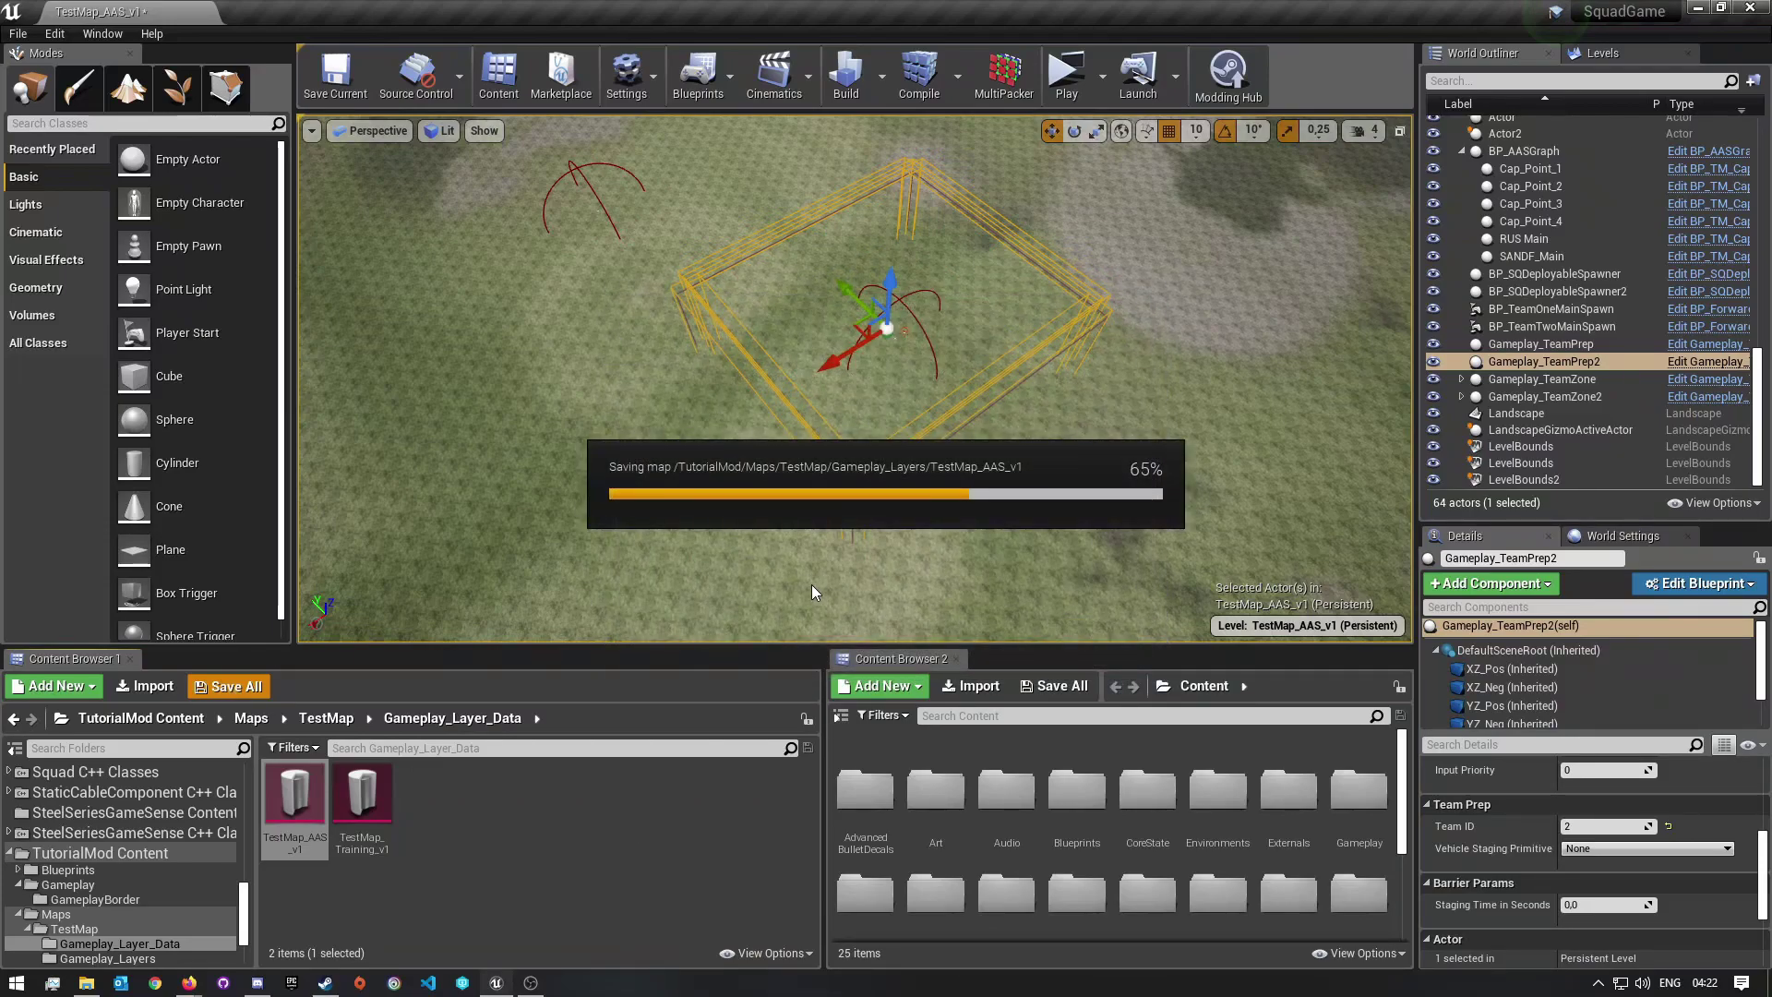
pyautogui.click(1066, 79)
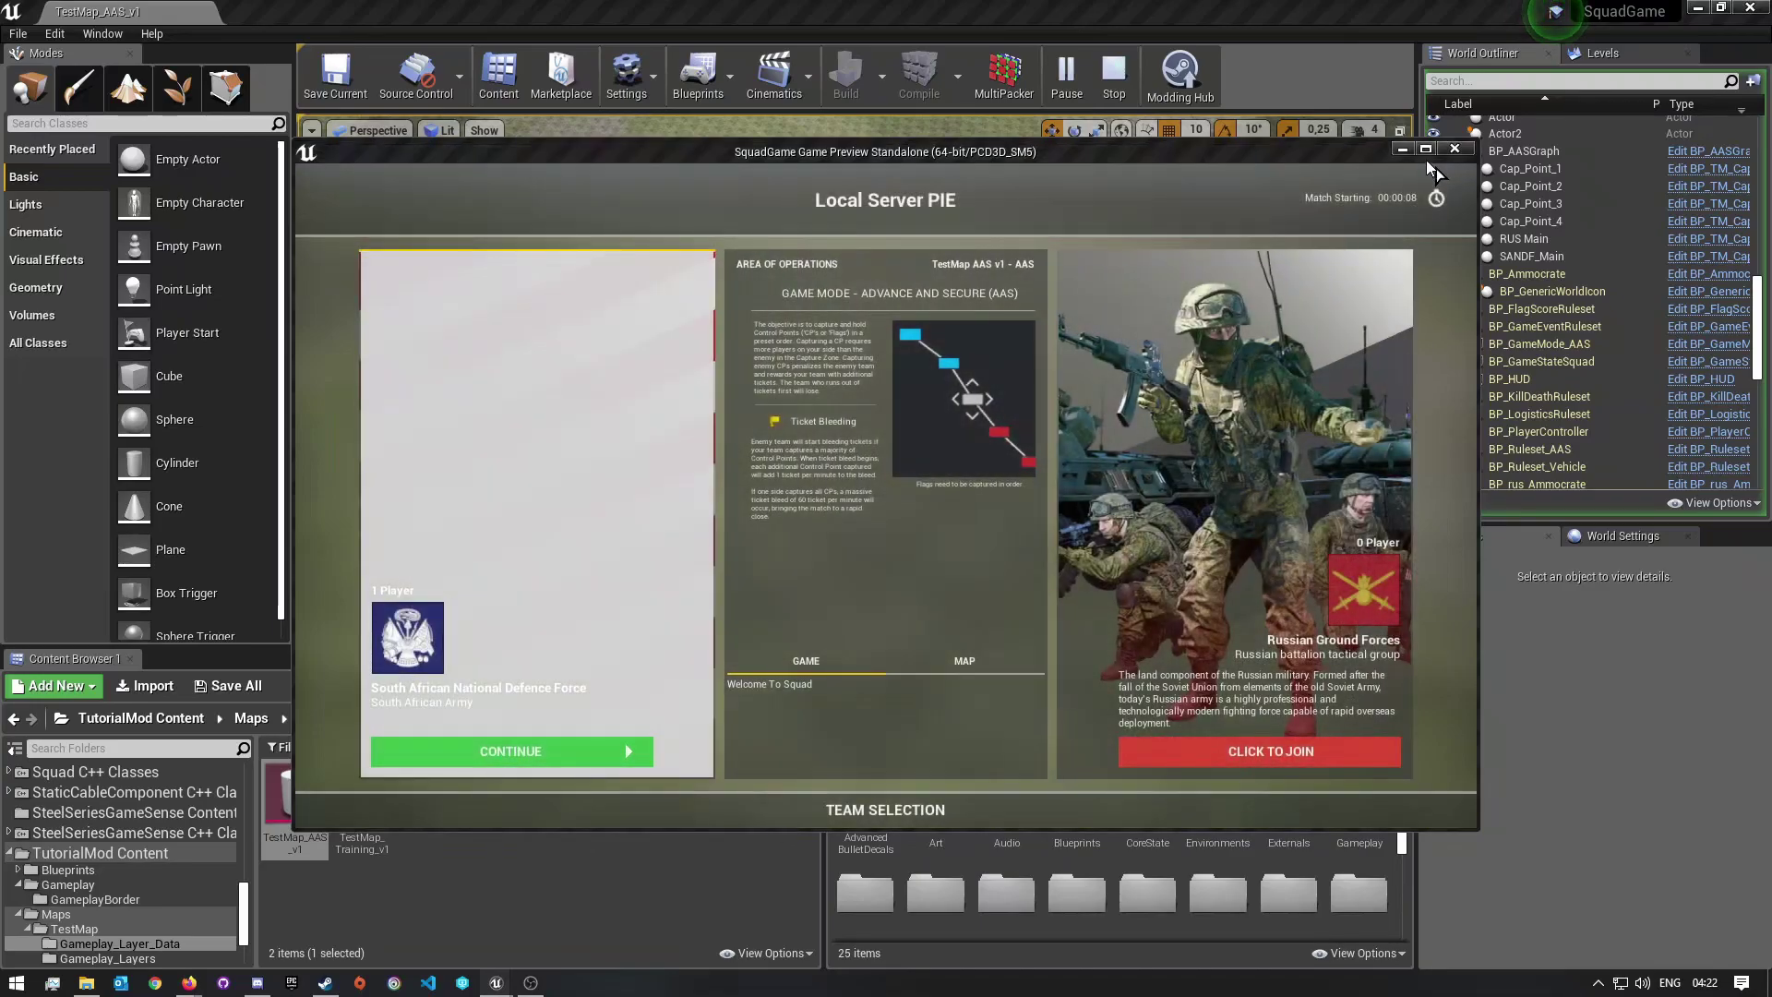
pyautogui.press('super')
pyautogui.moveTo(452, 902)
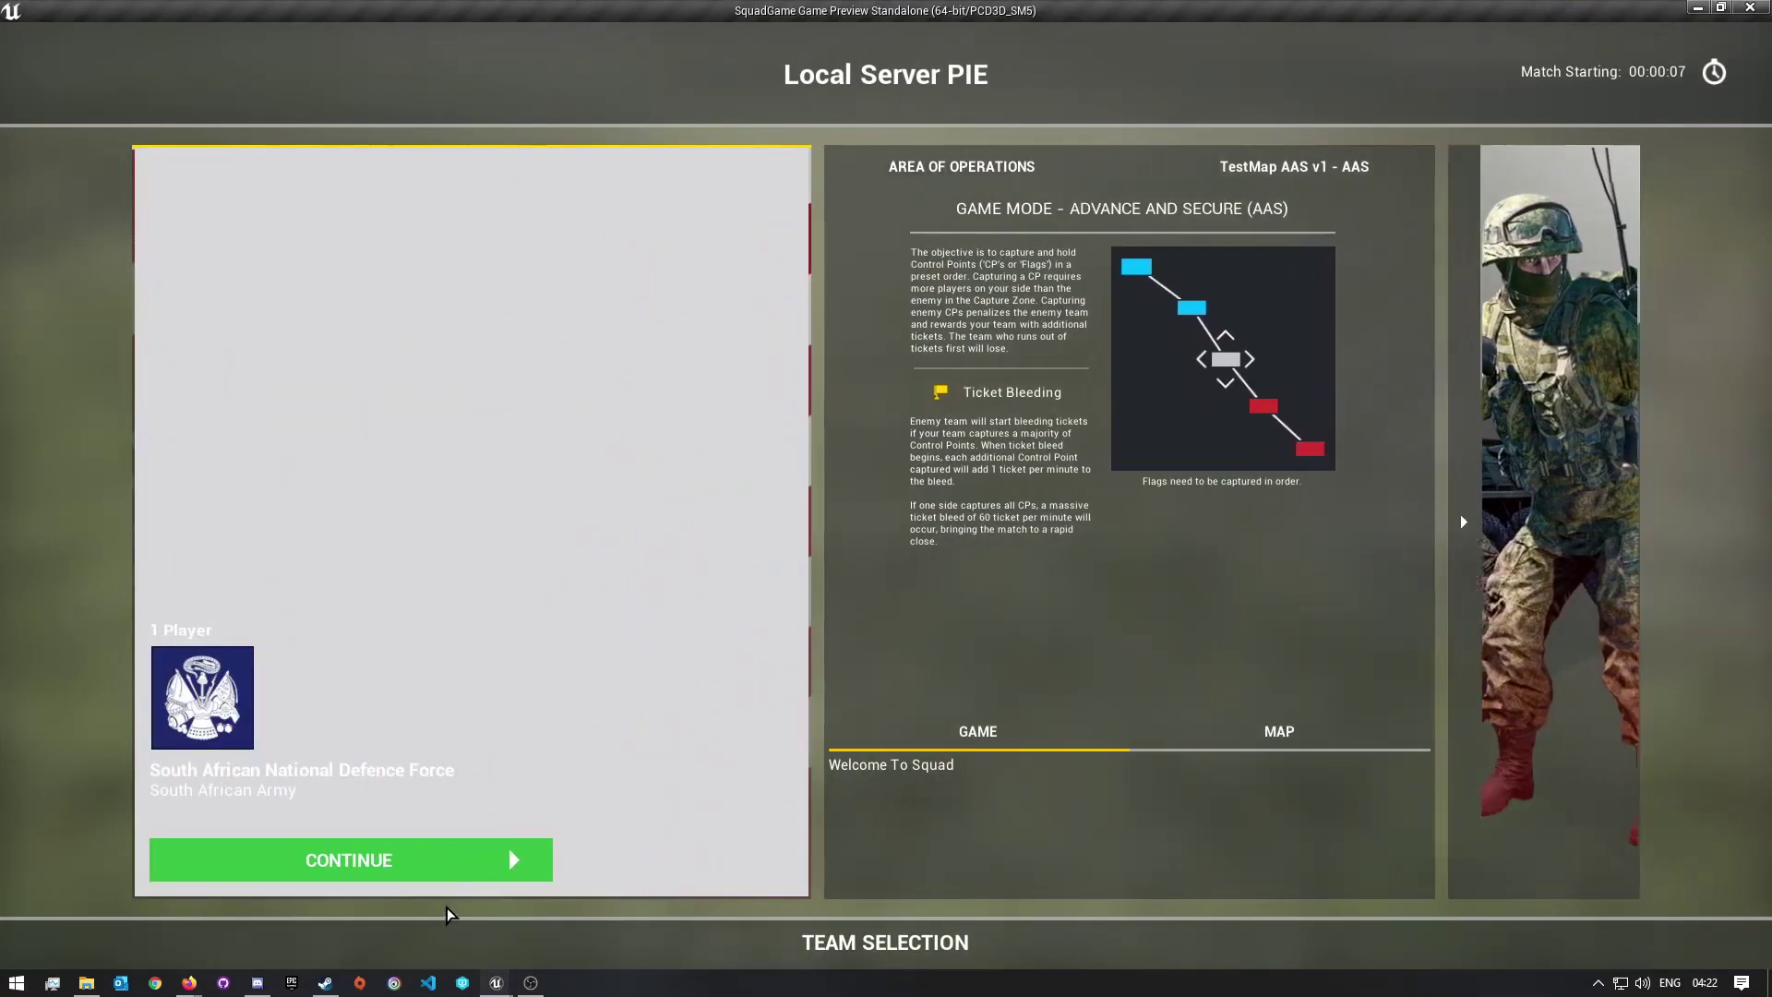
# Deploy at the SANDF Main spawn as leader of a new squad on the South African National Defence Force team.
pyautogui.click(377, 864)
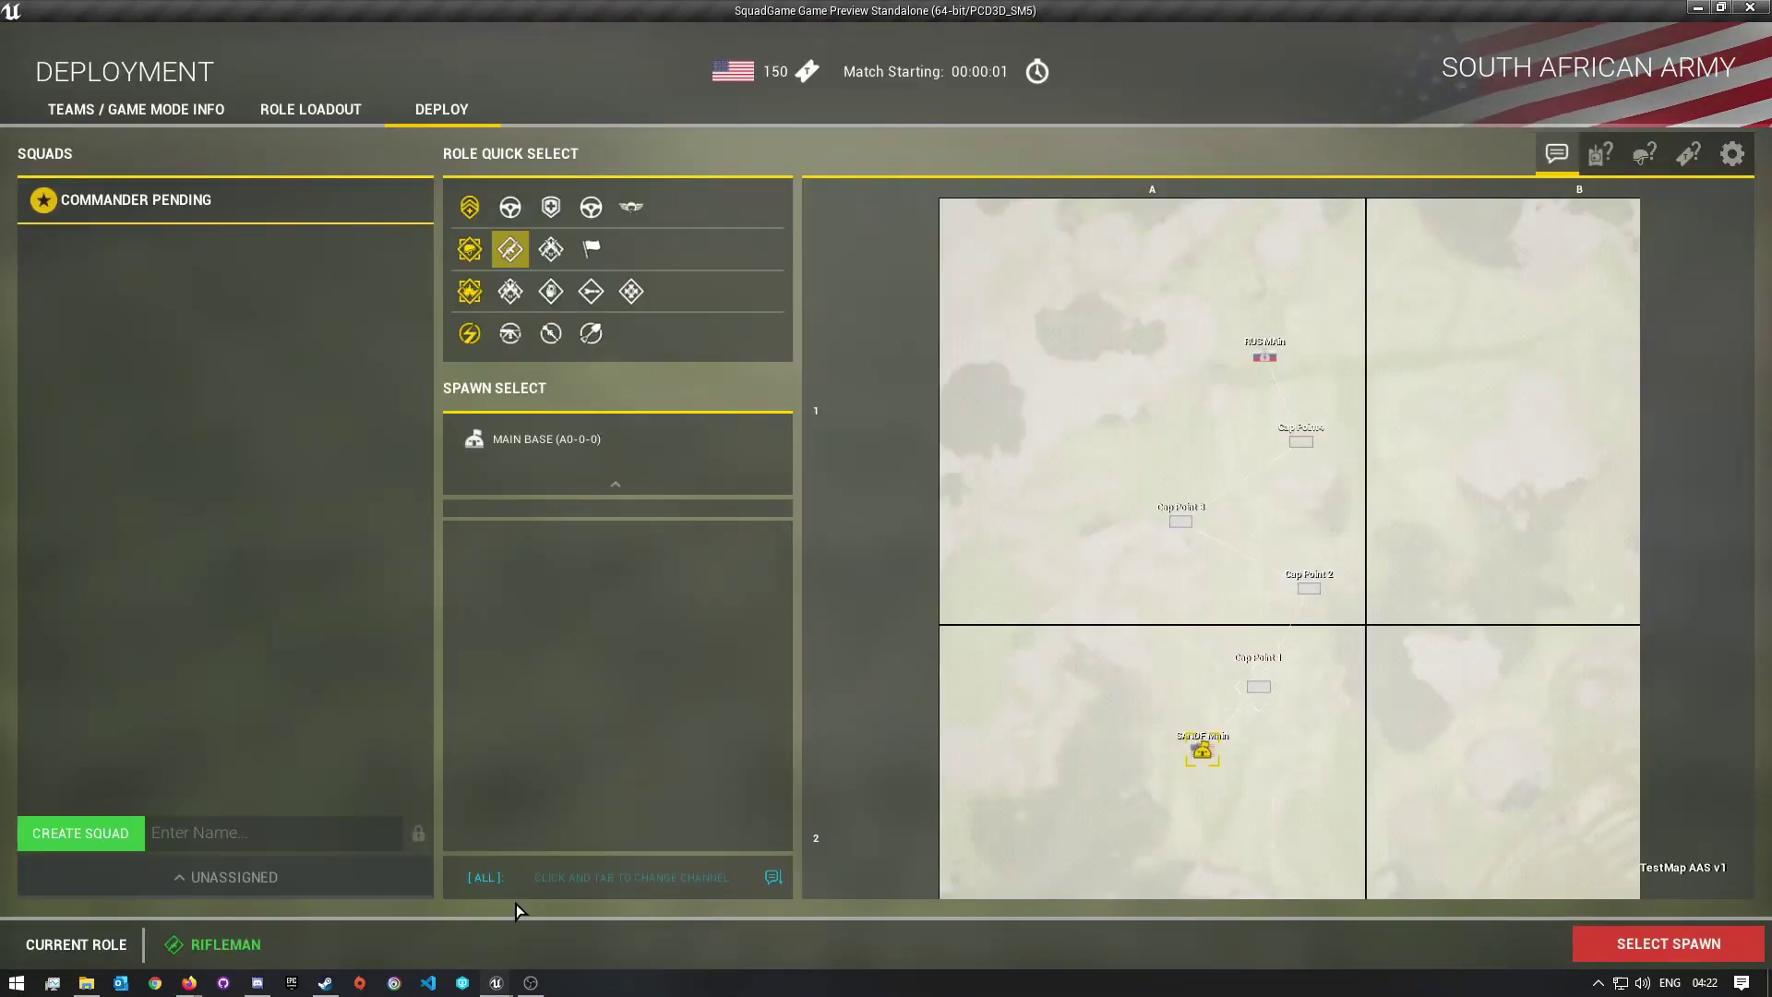
pyautogui.click(110, 842)
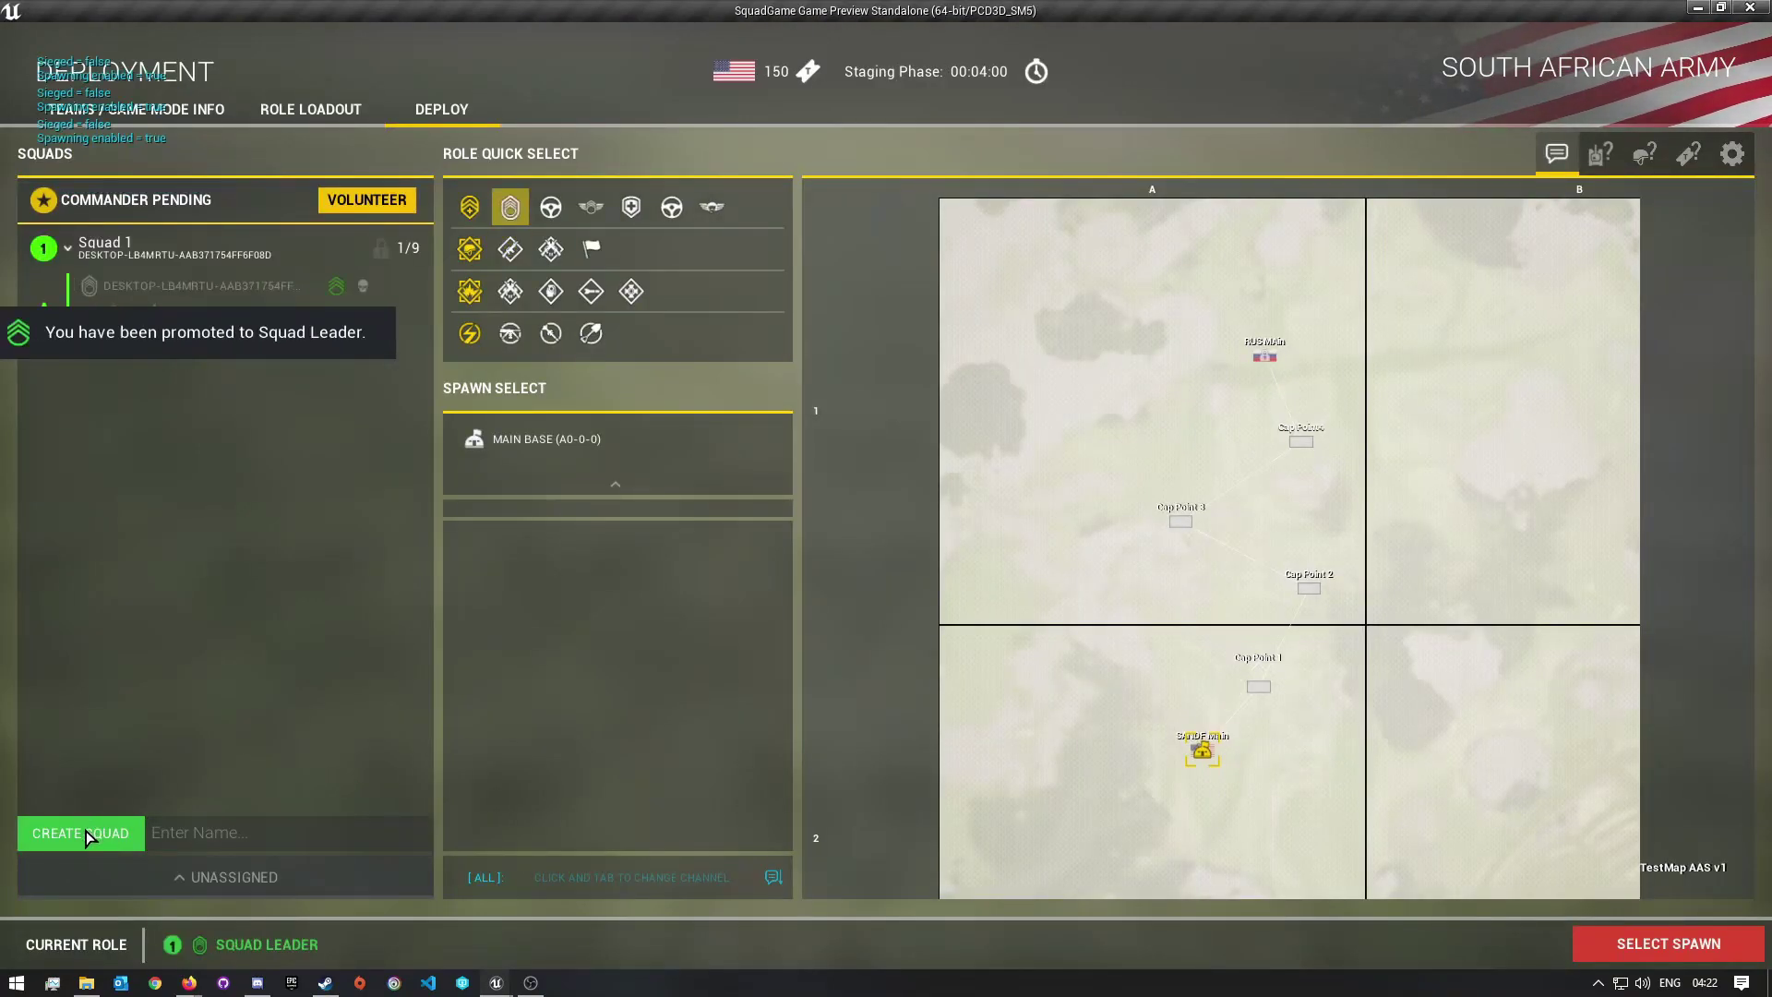
pyautogui.click(1196, 764)
pyautogui.click(694, 546)
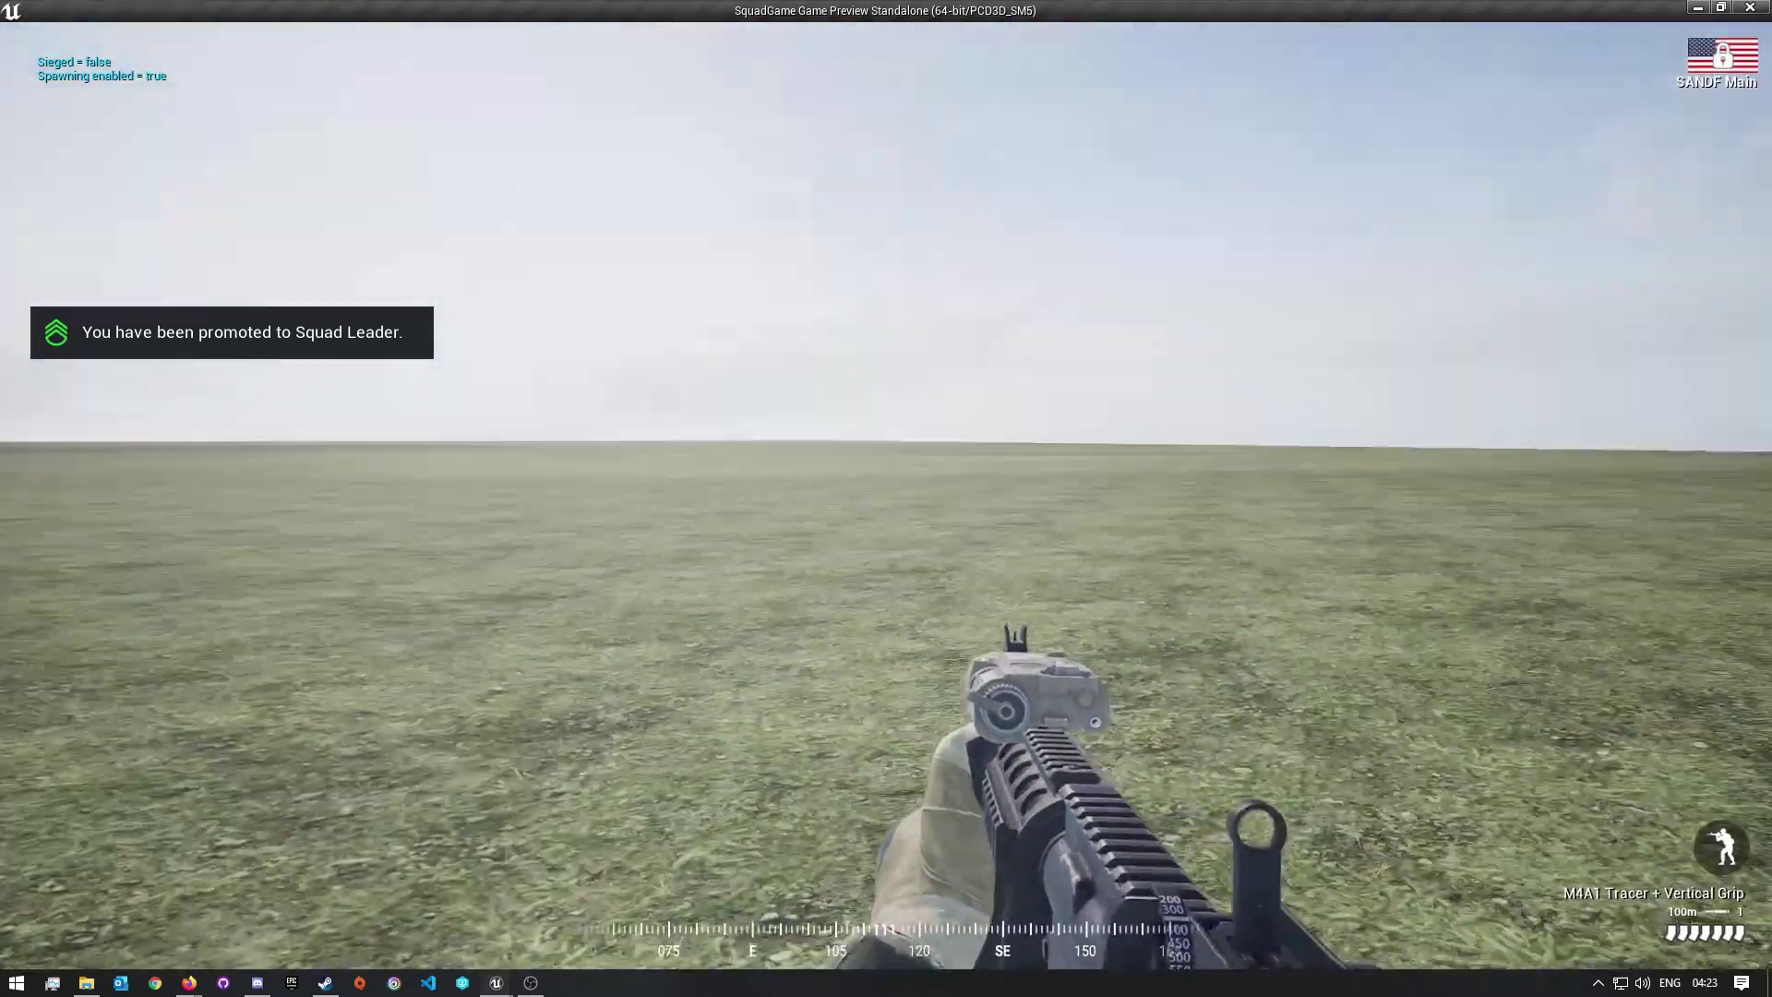
# Try firing the weapon repeatedly at the SANDF Main spawn to test the main base's weapon protection.
pyautogui.click(886, 498)
pyautogui.click(886, 499)
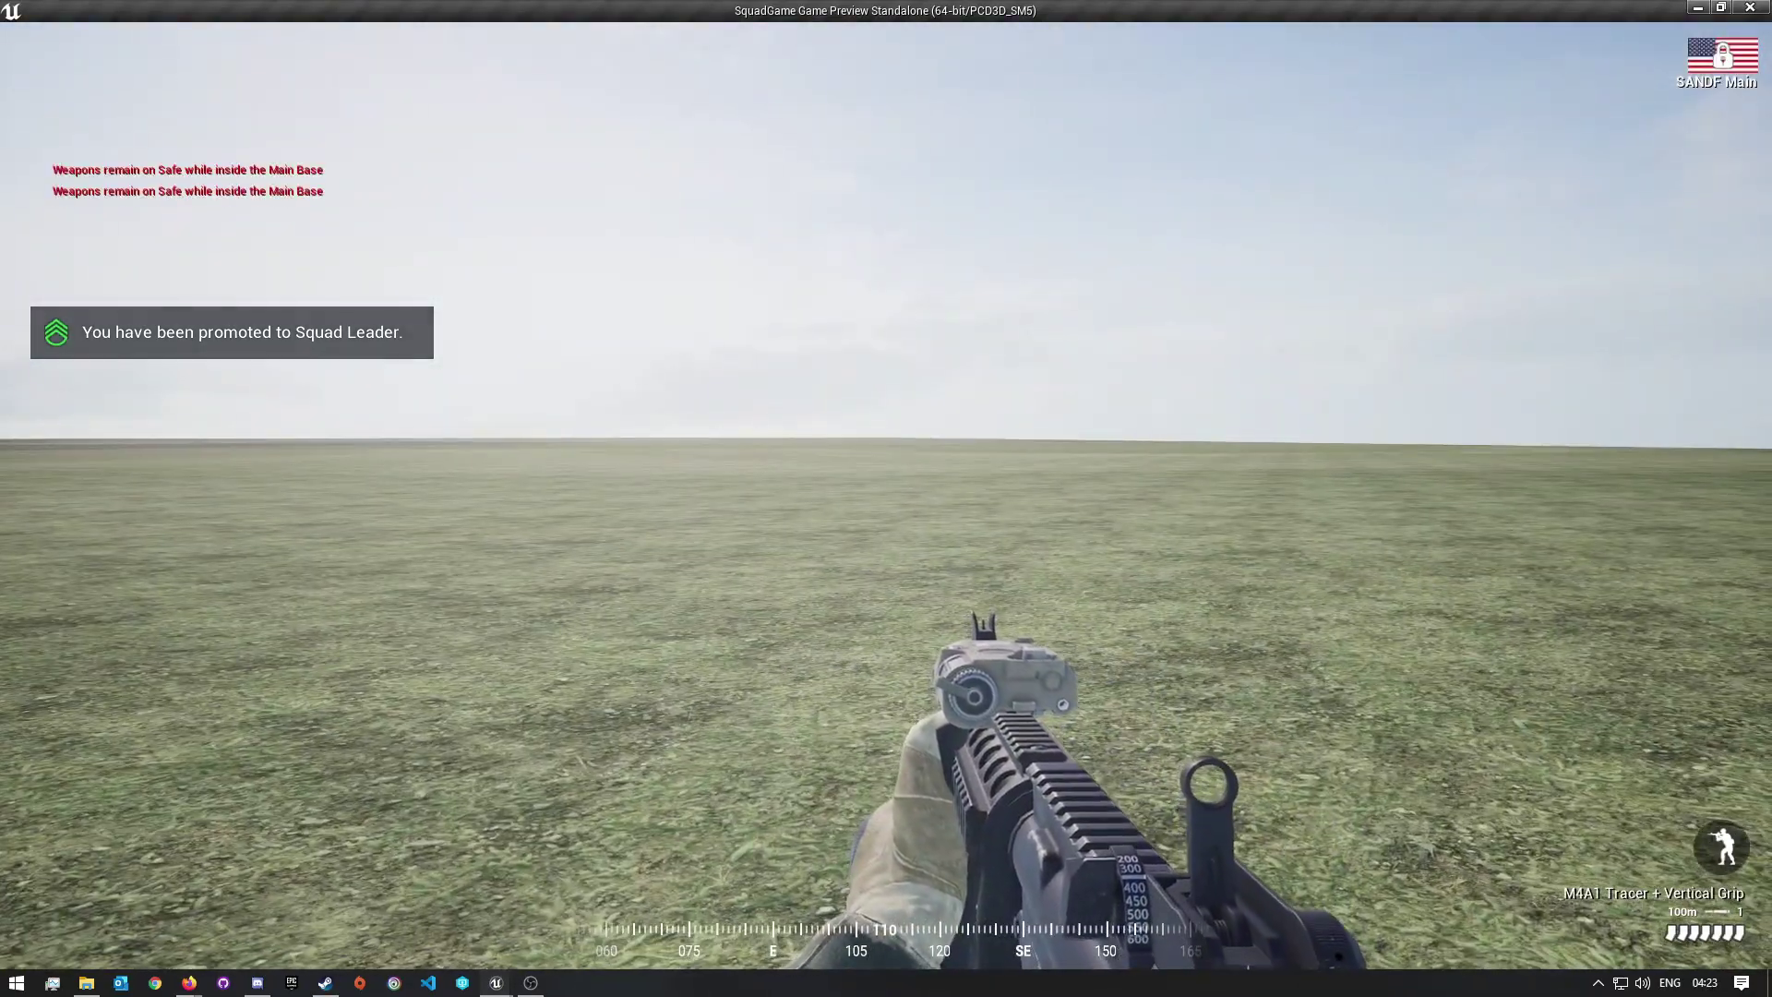
pyautogui.click(886, 499)
pyautogui.click(886, 498)
pyautogui.click(886, 498)
pyautogui.click(886, 498)
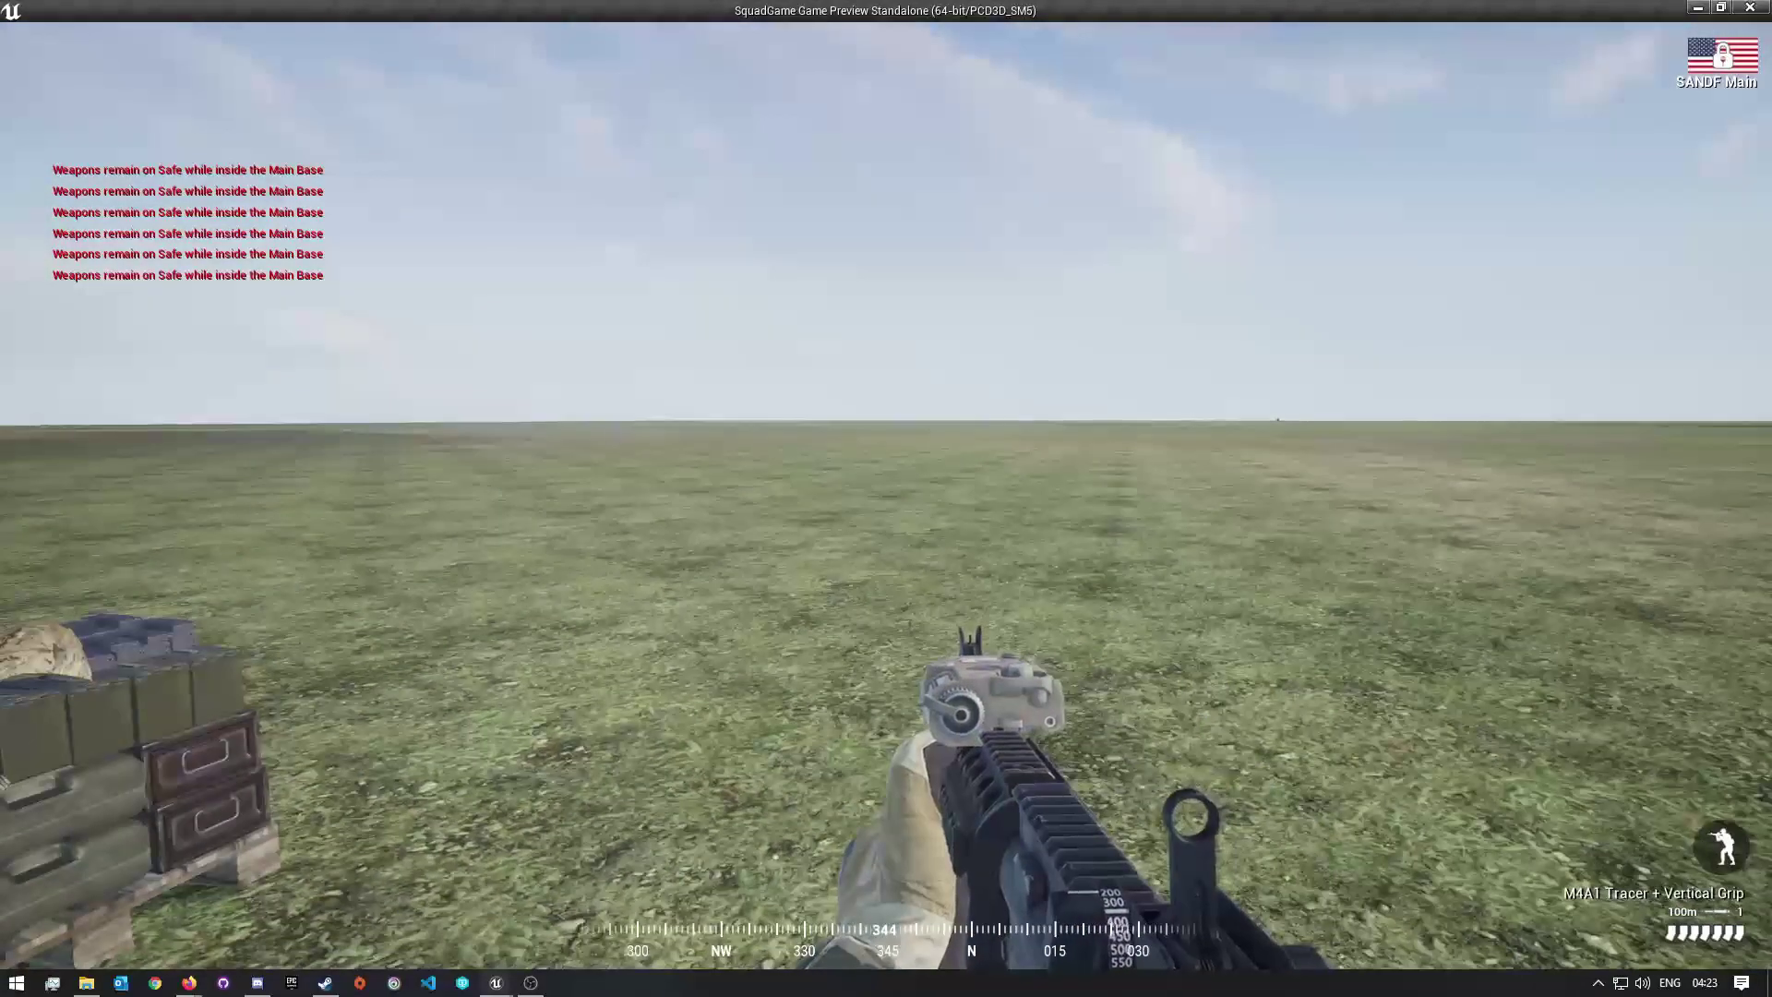
# Walk and sprint around the ammo crate and outward from SANDF Main to test the staging area during the staging phase.
pyautogui.press('w')
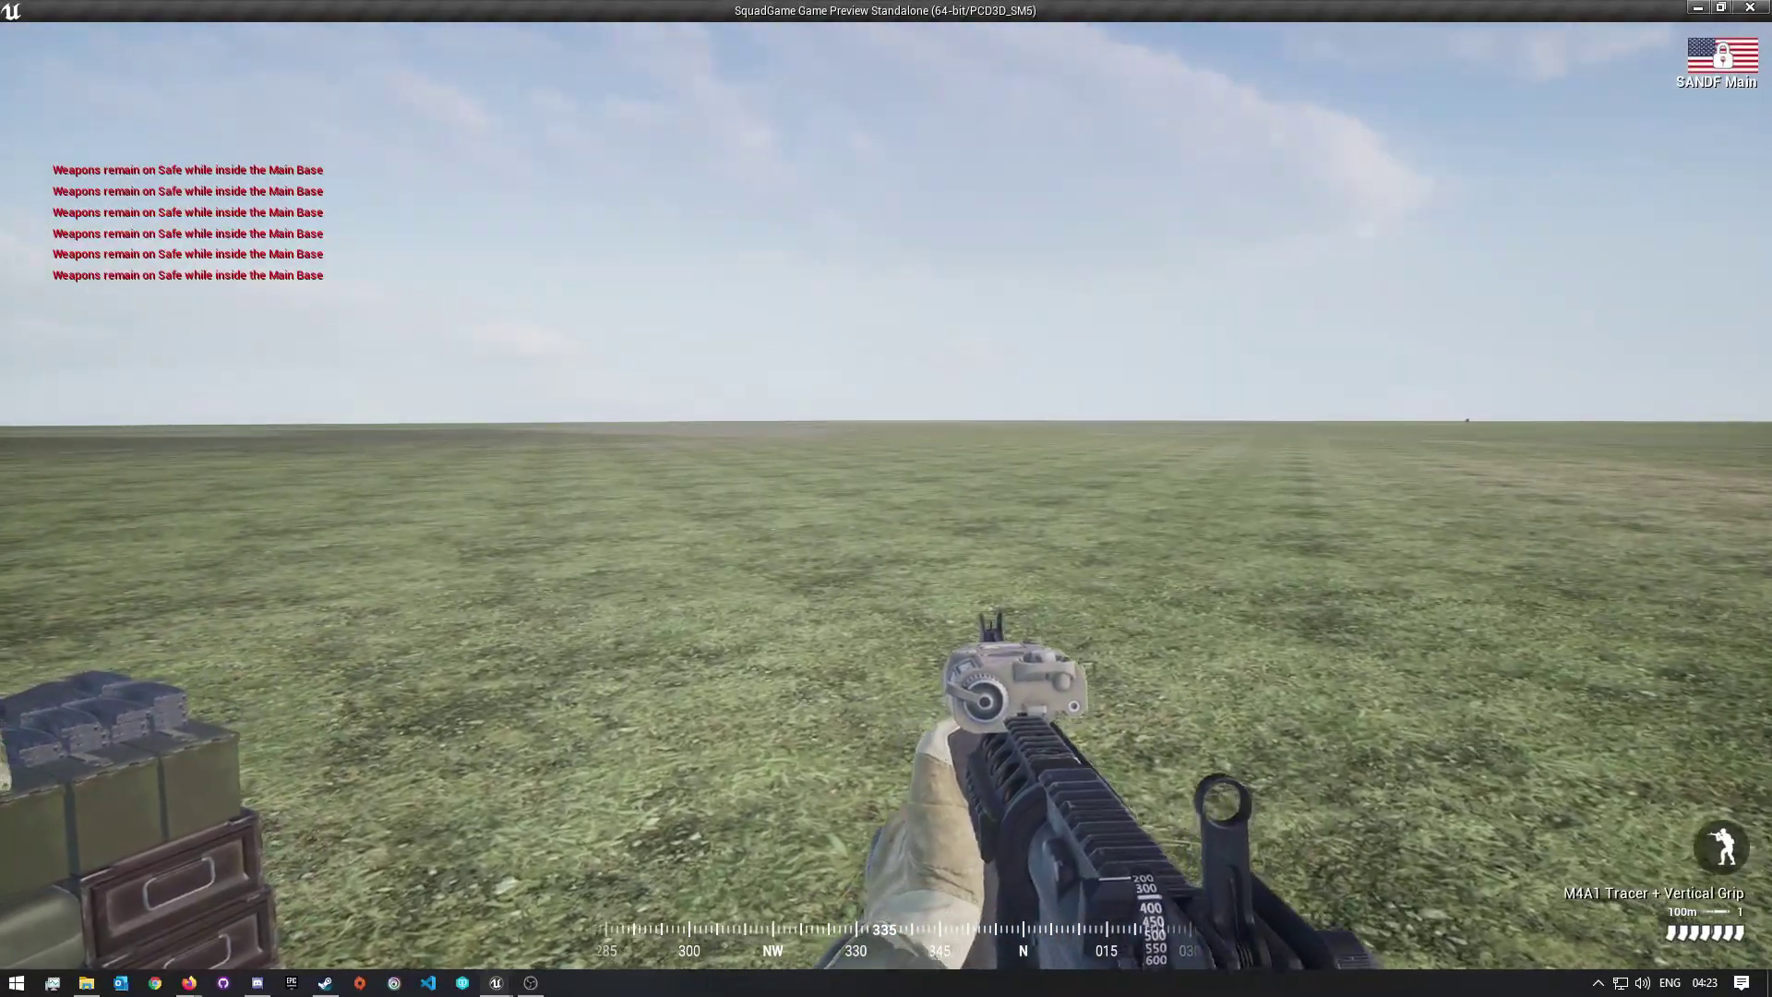
pyautogui.press('a')
pyautogui.press('s')
pyautogui.press('s')
pyautogui.press('a')
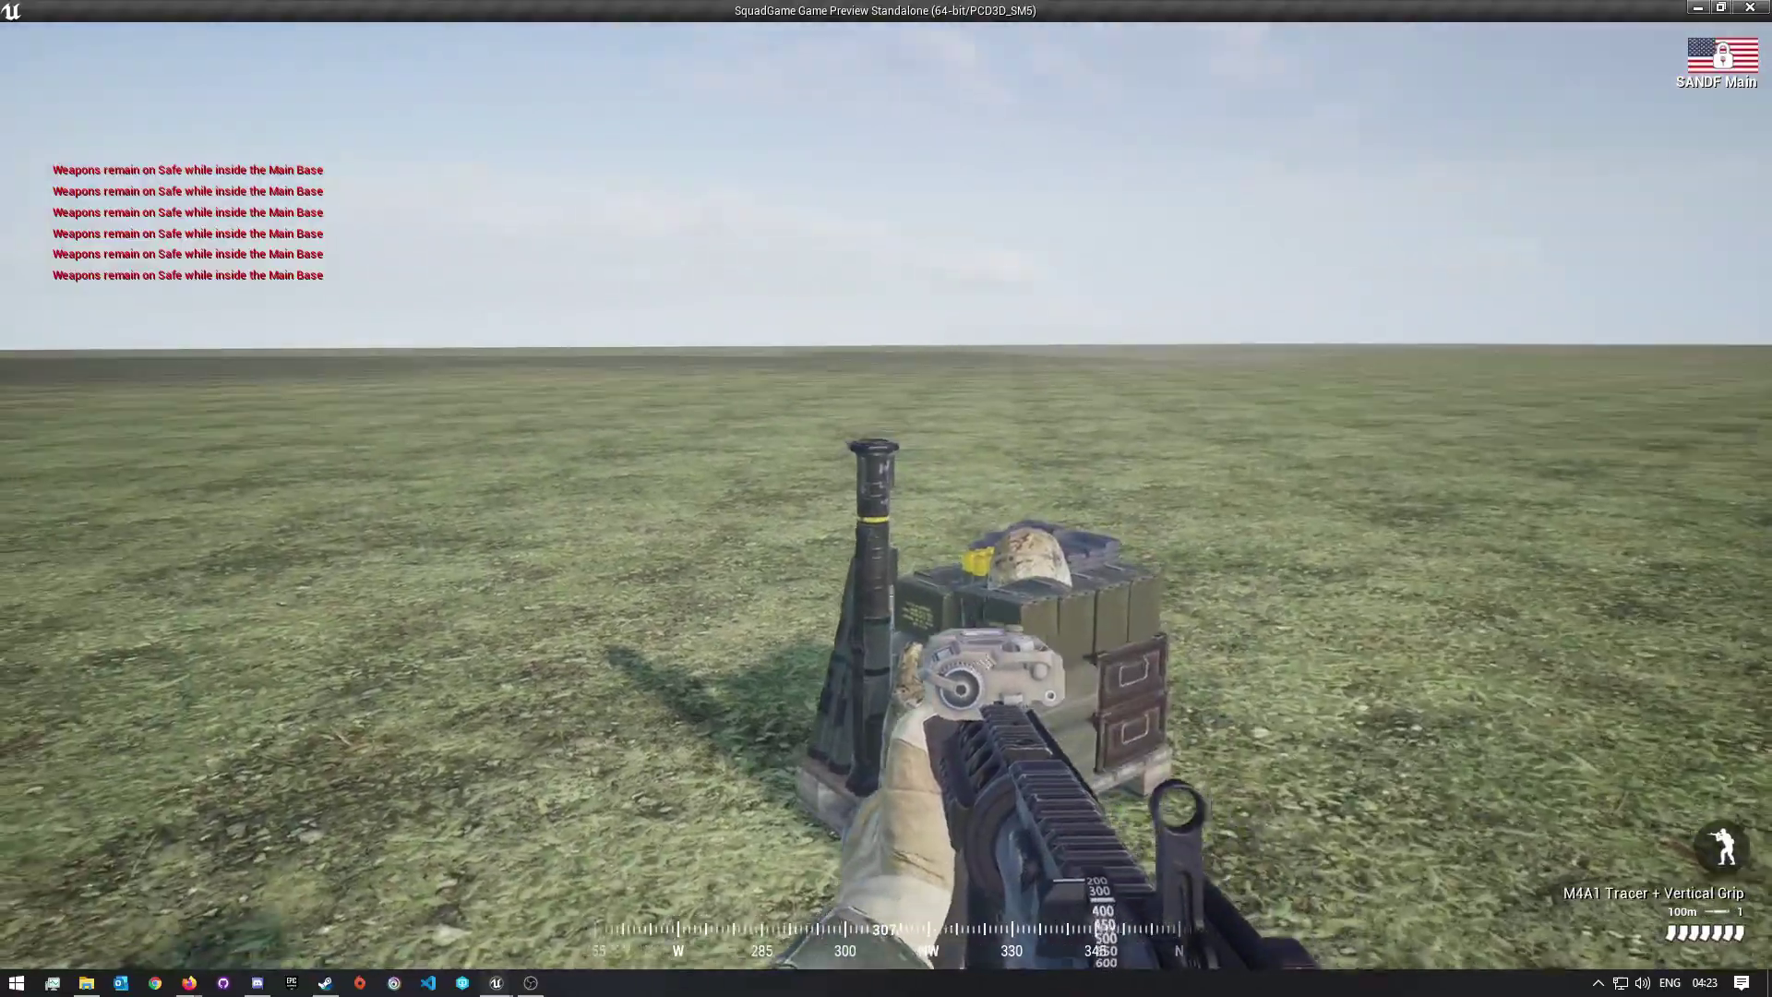
pyautogui.press('w')
pyautogui.press('d')
pyautogui.click(886, 499)
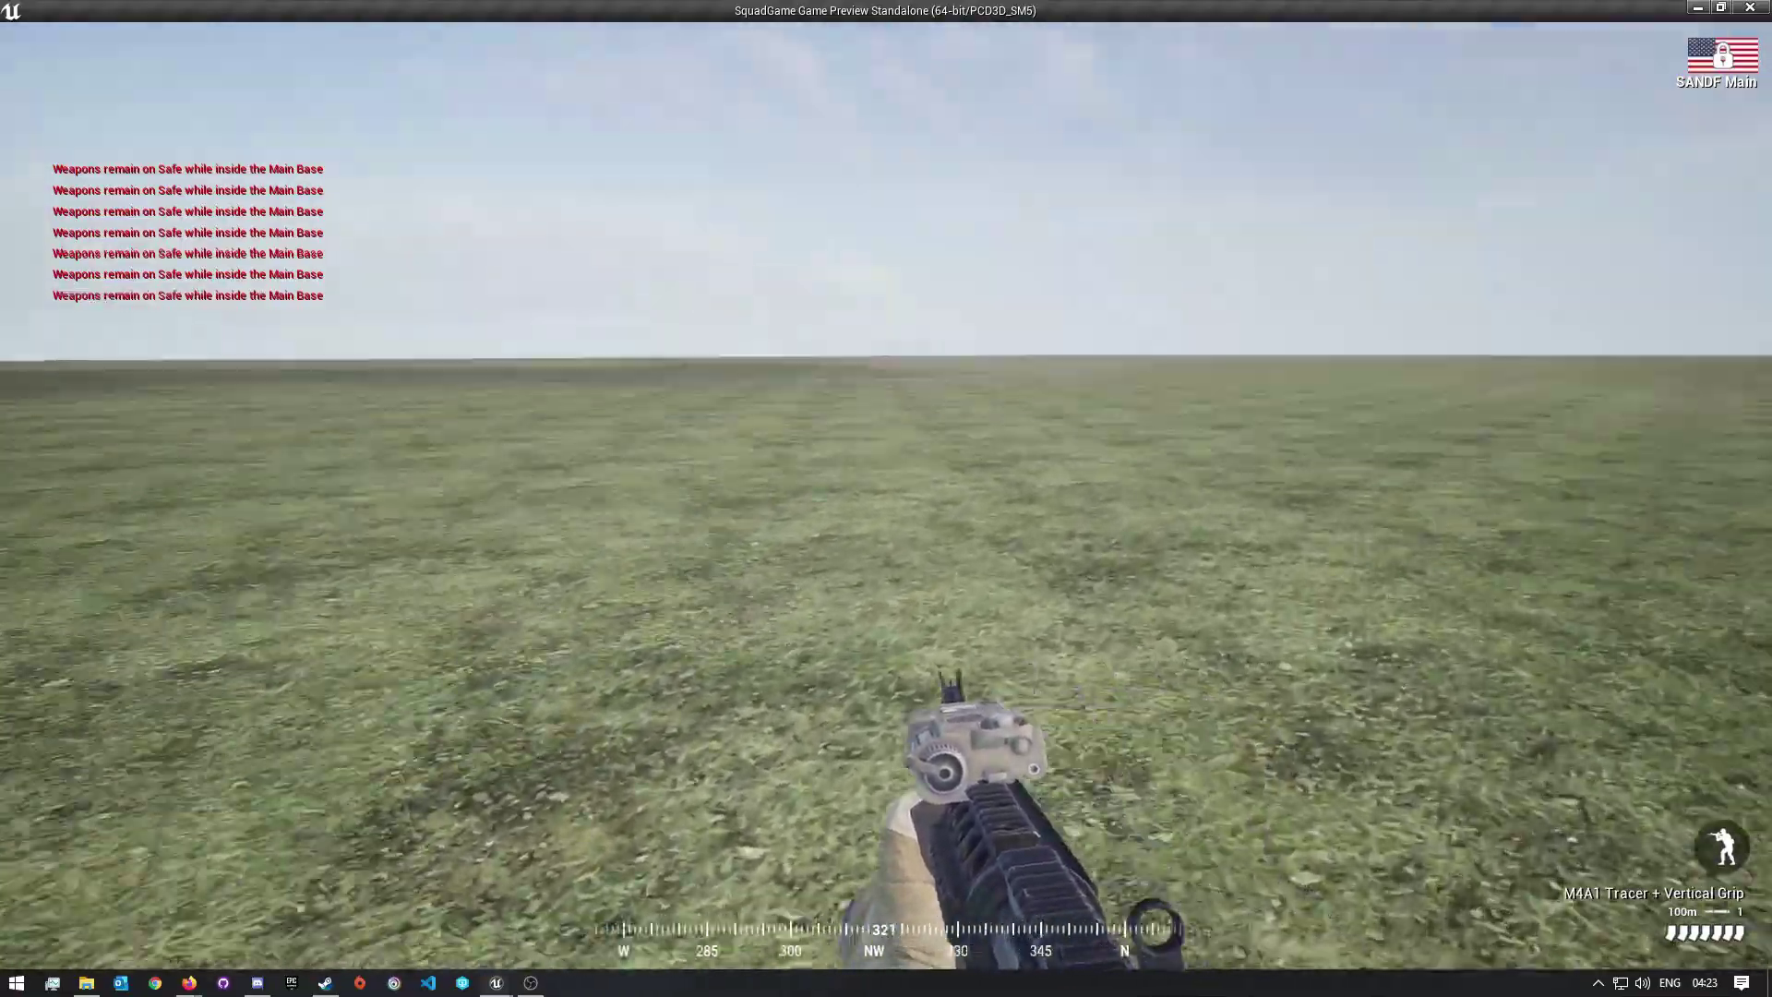
pyautogui.hotkey('shift', 'w')
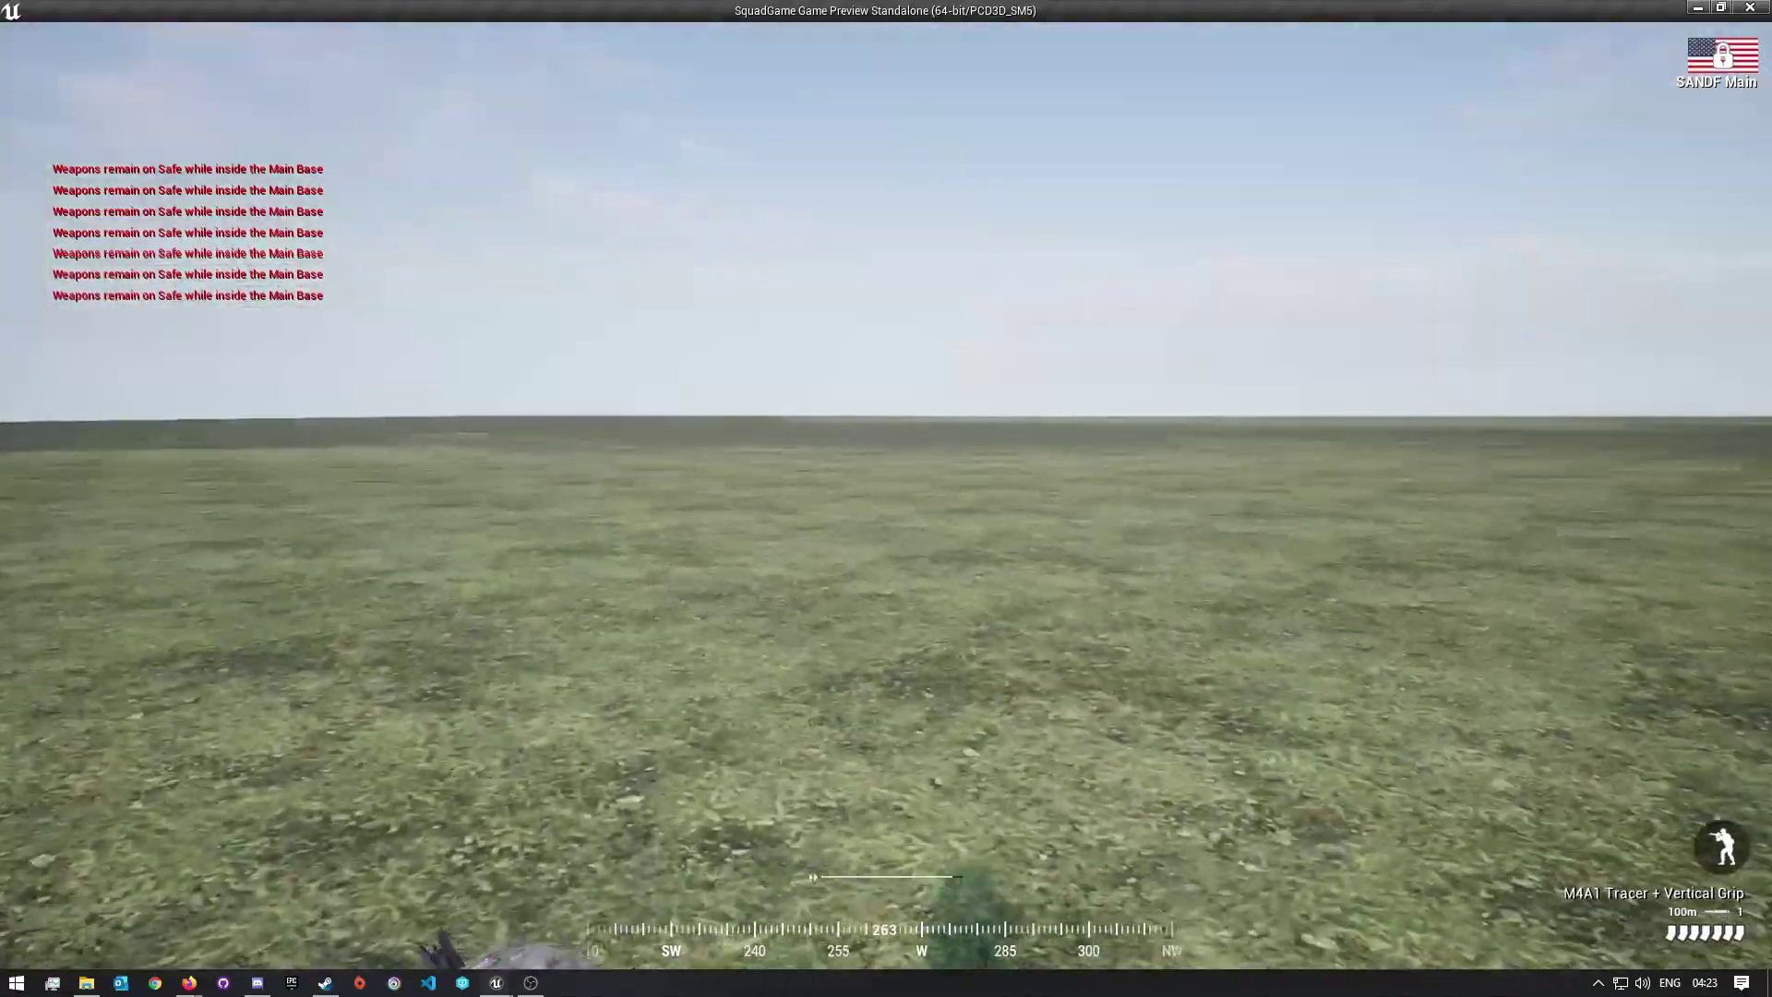
pyautogui.hotkey('shift', 'w')
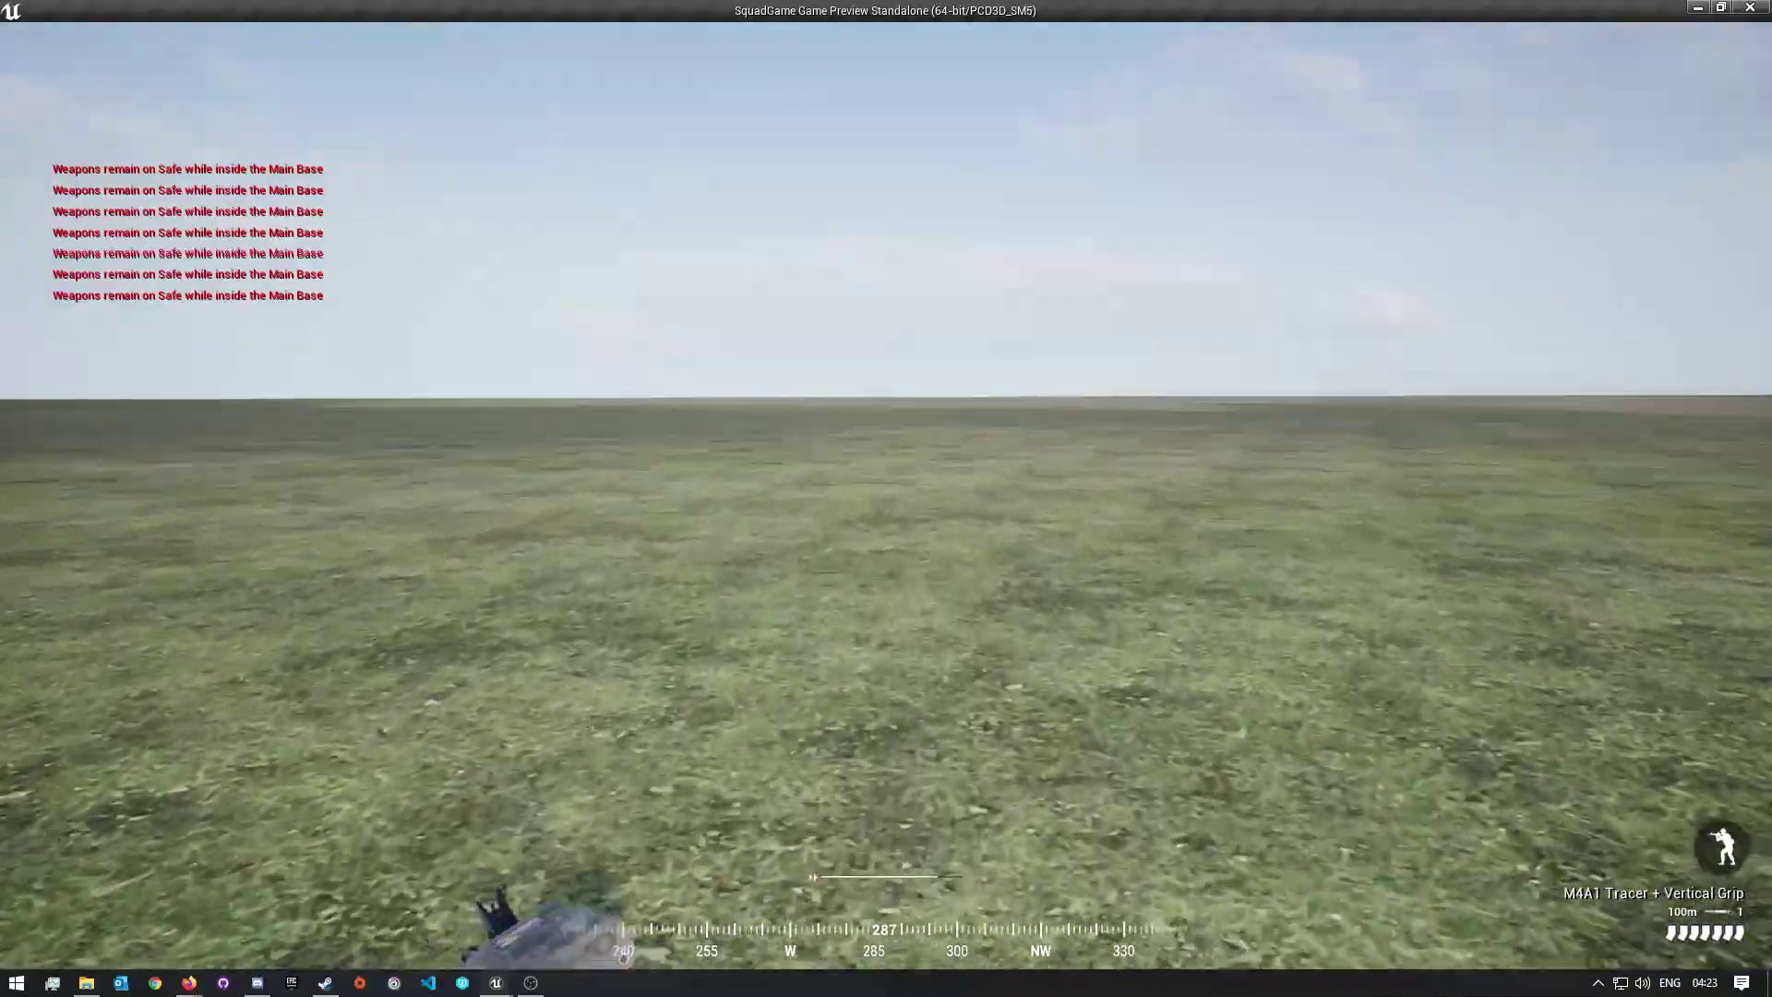
pyautogui.press('w')
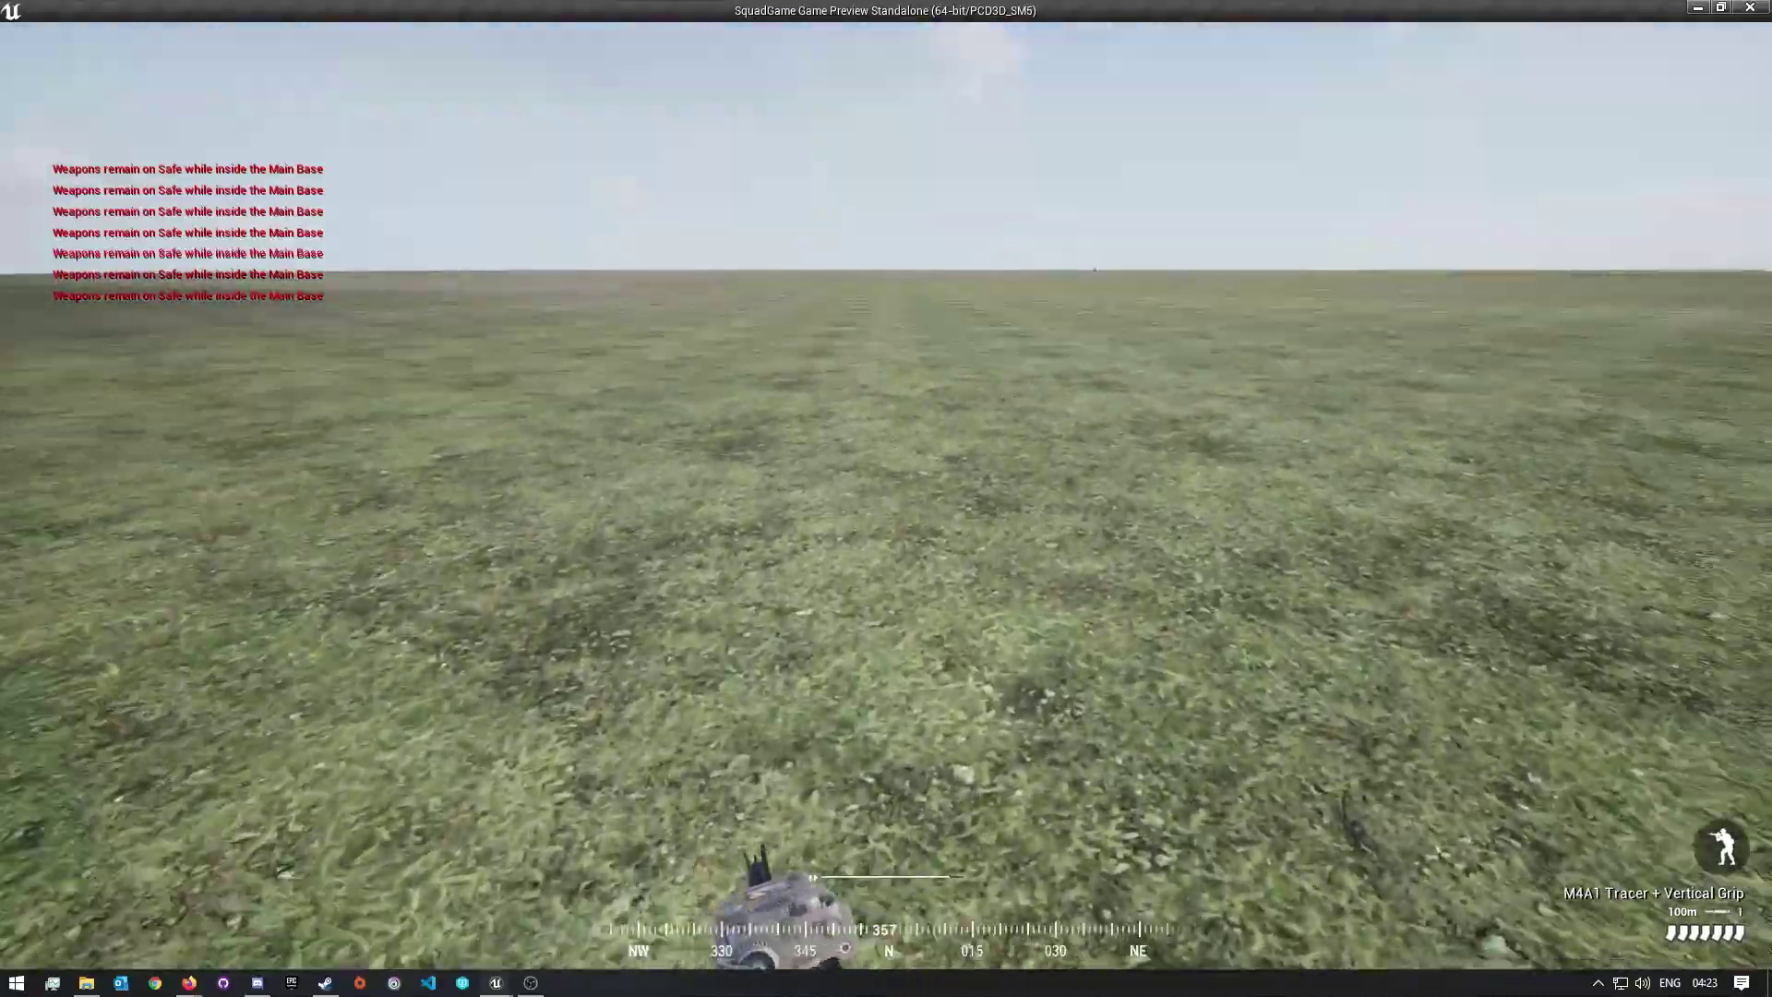
pyautogui.hotkey('shift', 'w')
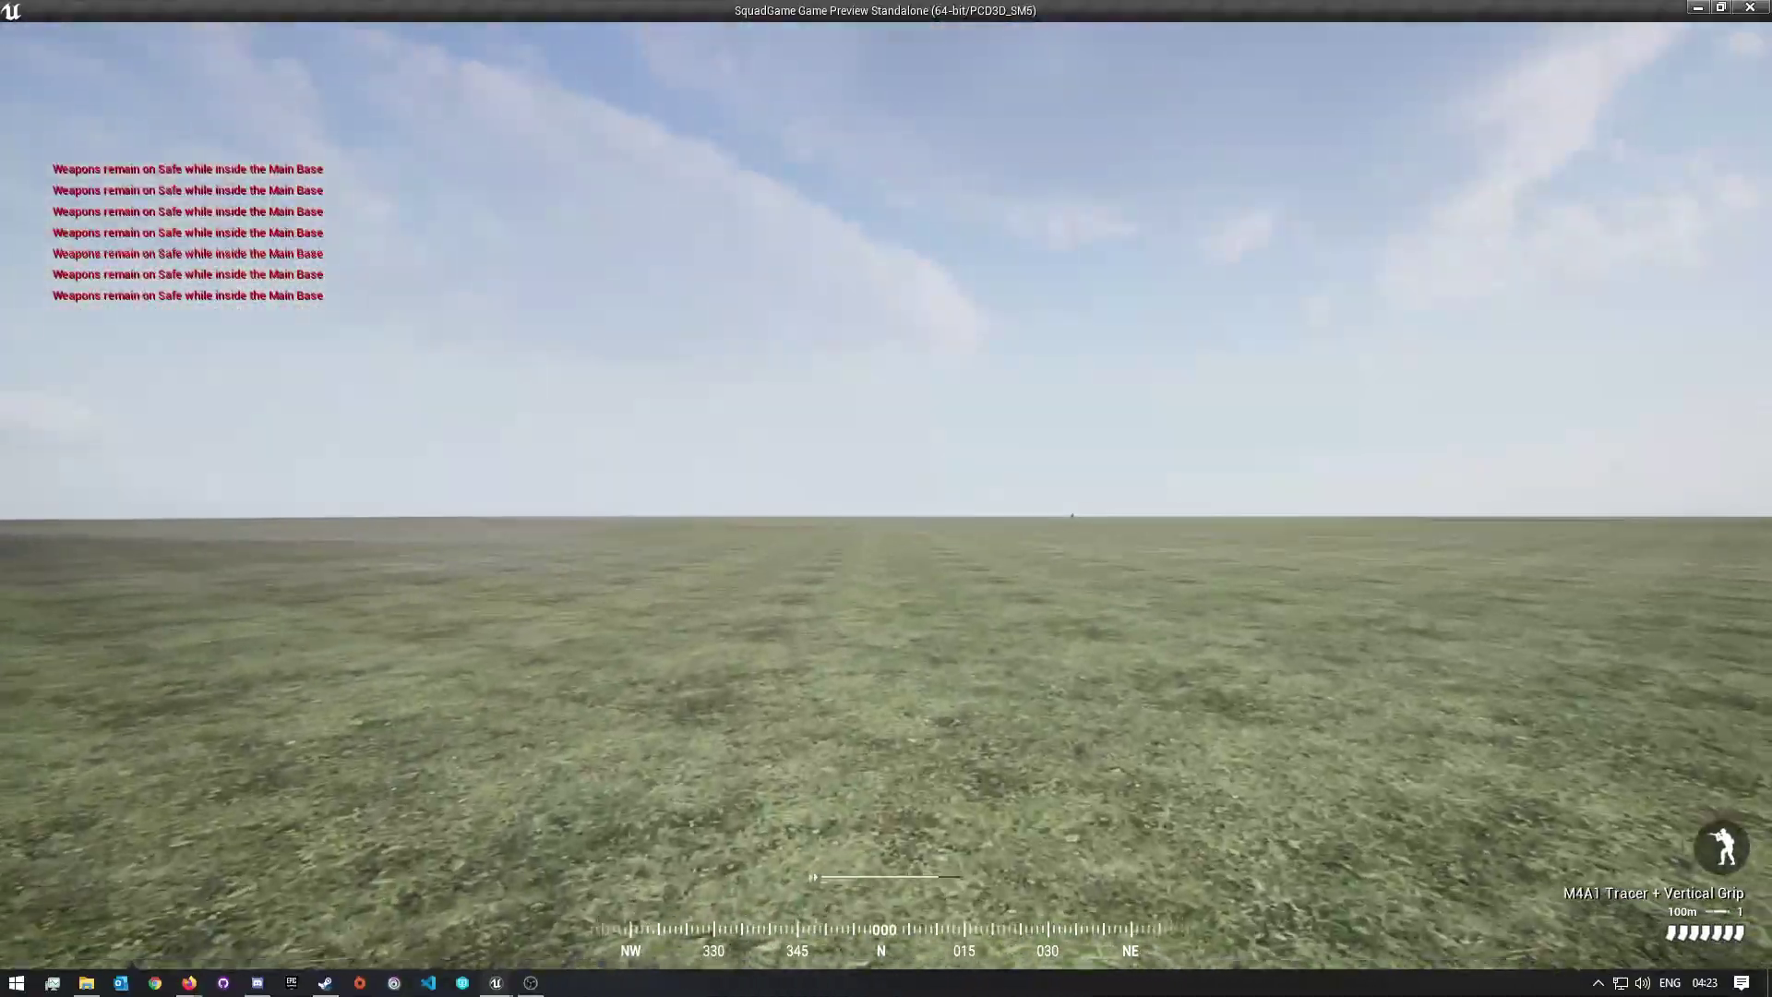
pyautogui.hotkey('shift', 'w')
pyautogui.press('w')
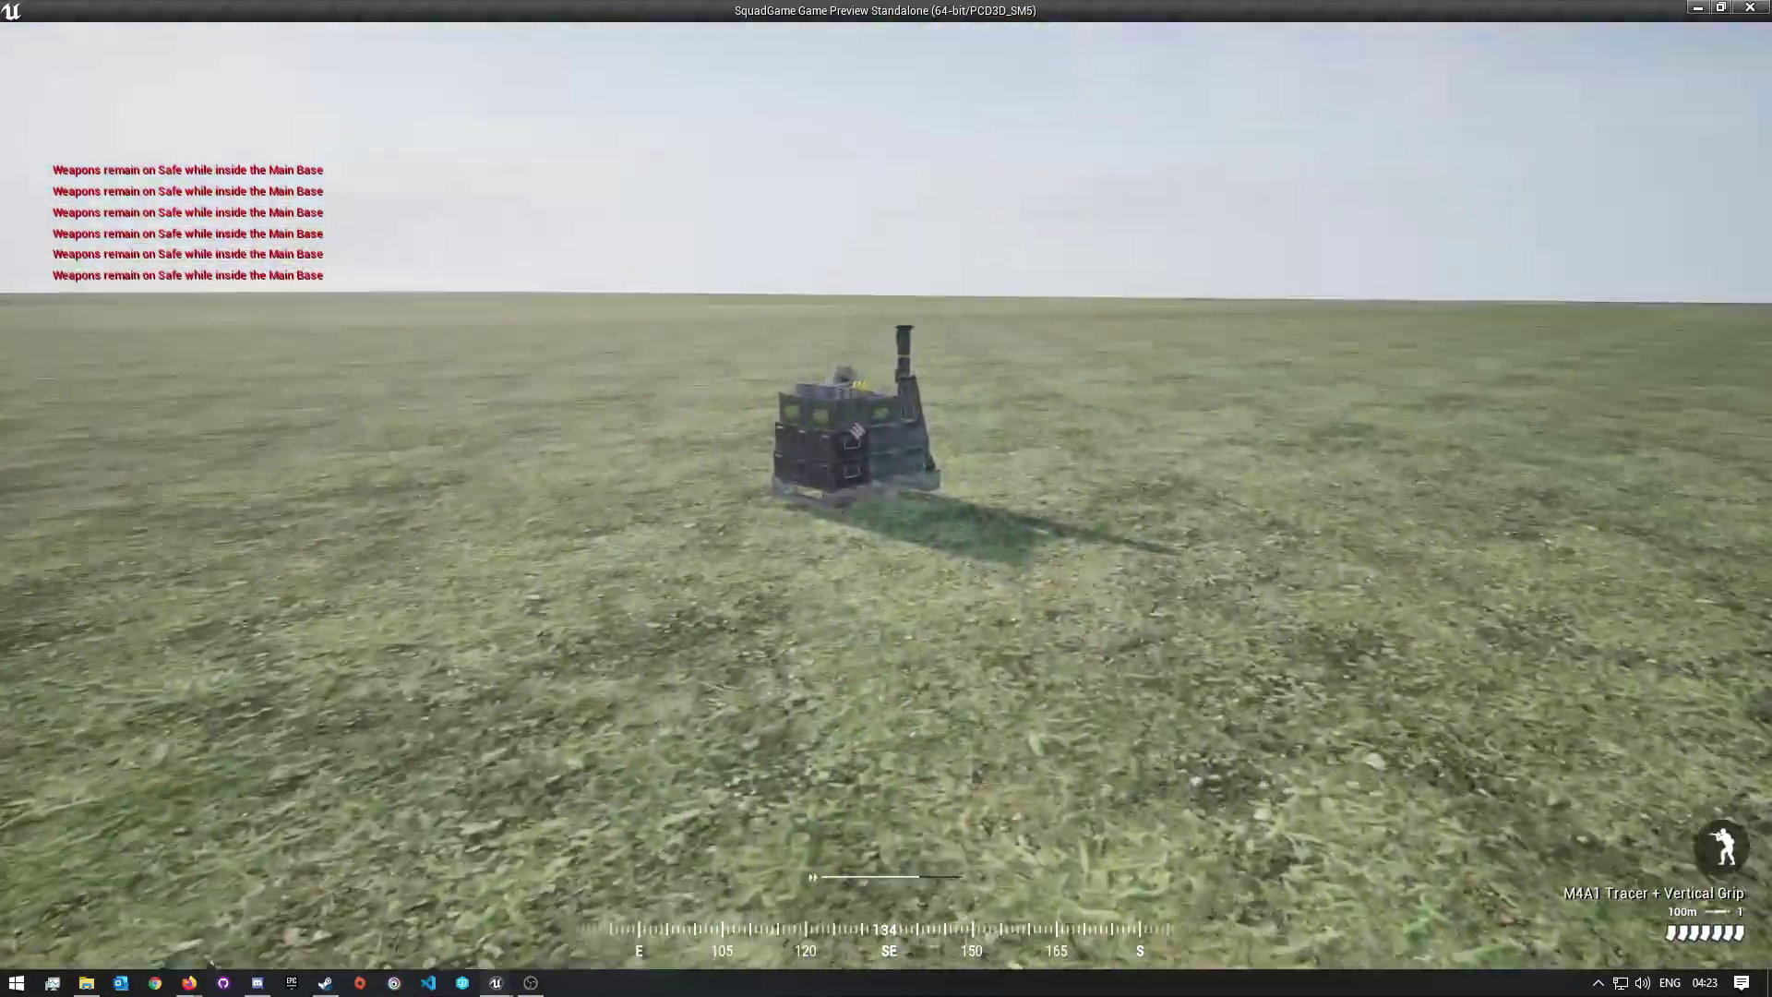
# Inspect the map around SANDF Main on the deployment screen, and close the game preview and its message log.
pyautogui.press('Return')
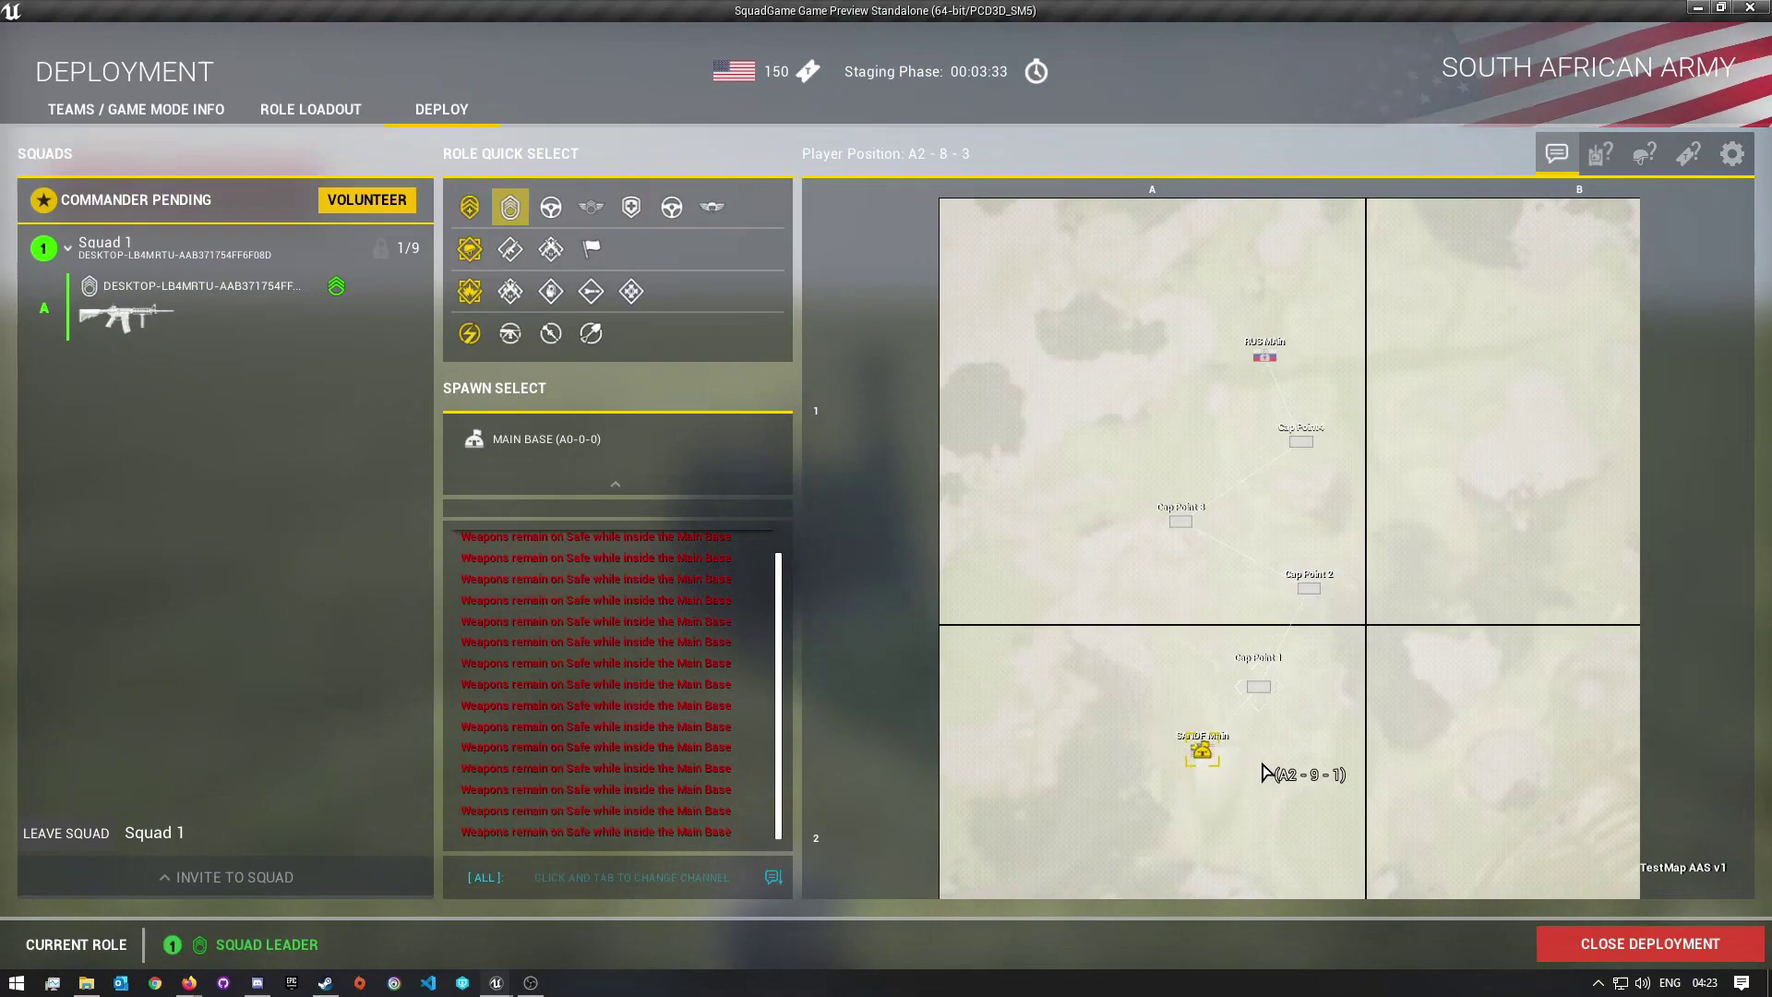
pyautogui.scroll(5, 1266, 773)
pyautogui.scroll(-5, 1105, 744)
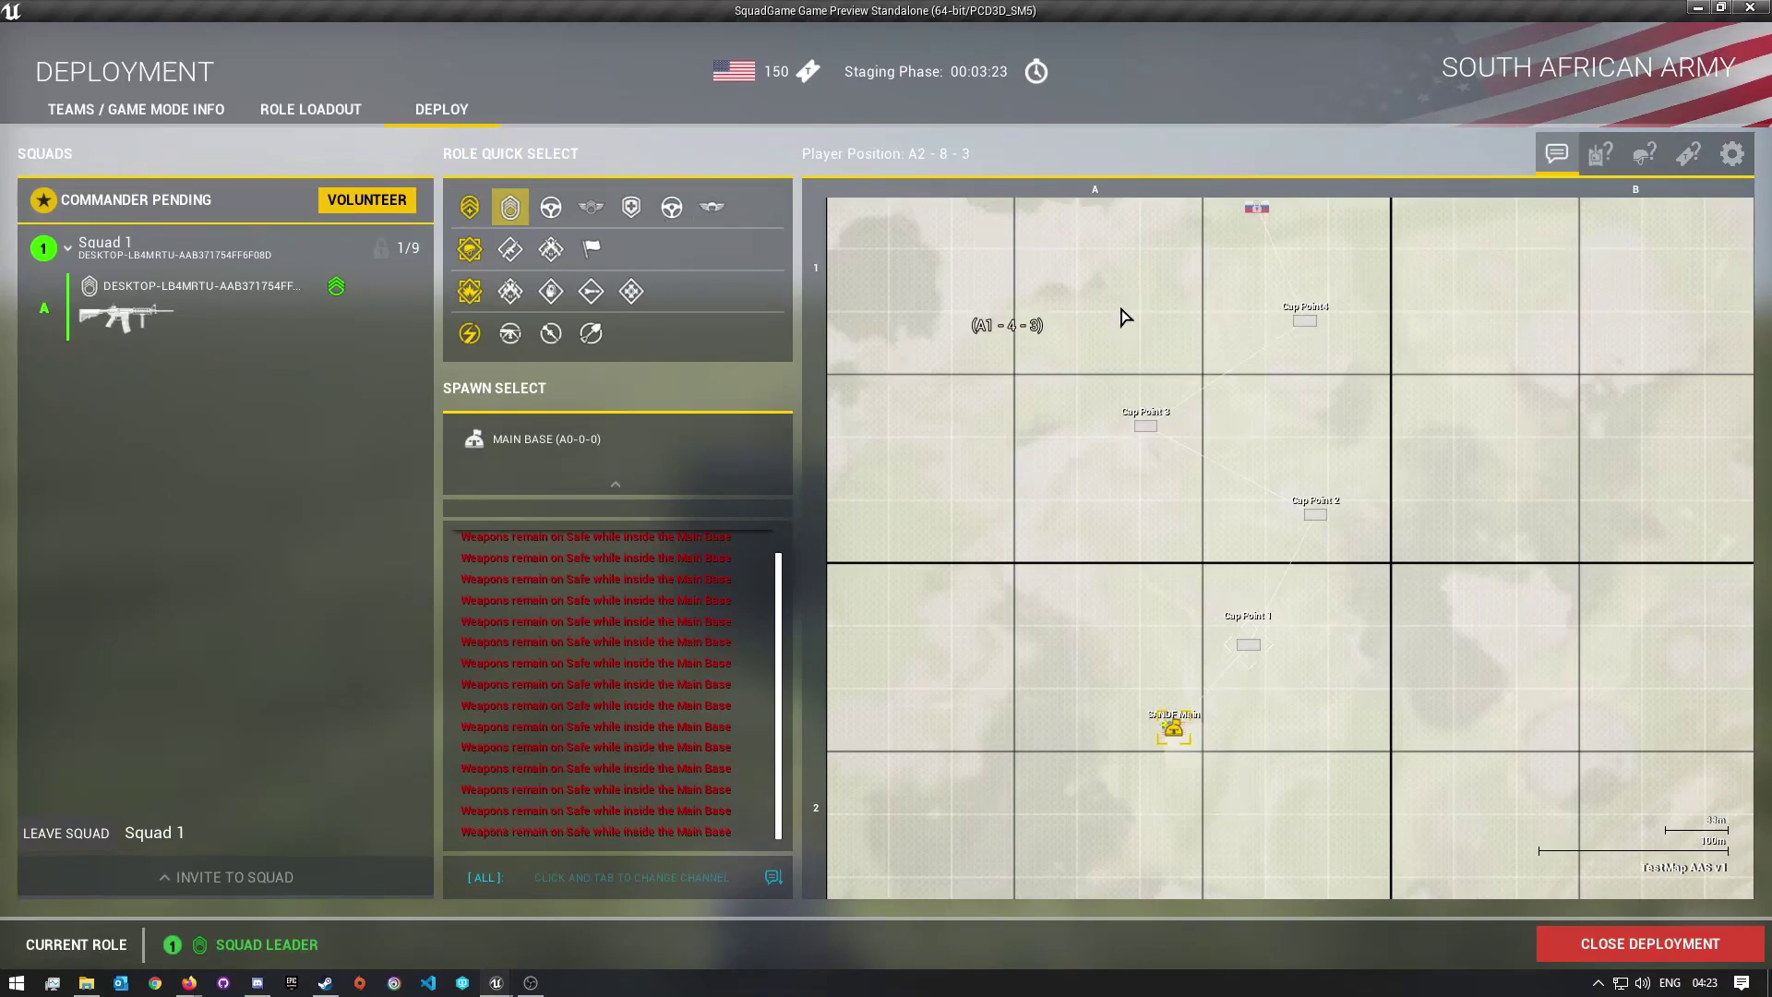
pyautogui.click(1749, 8)
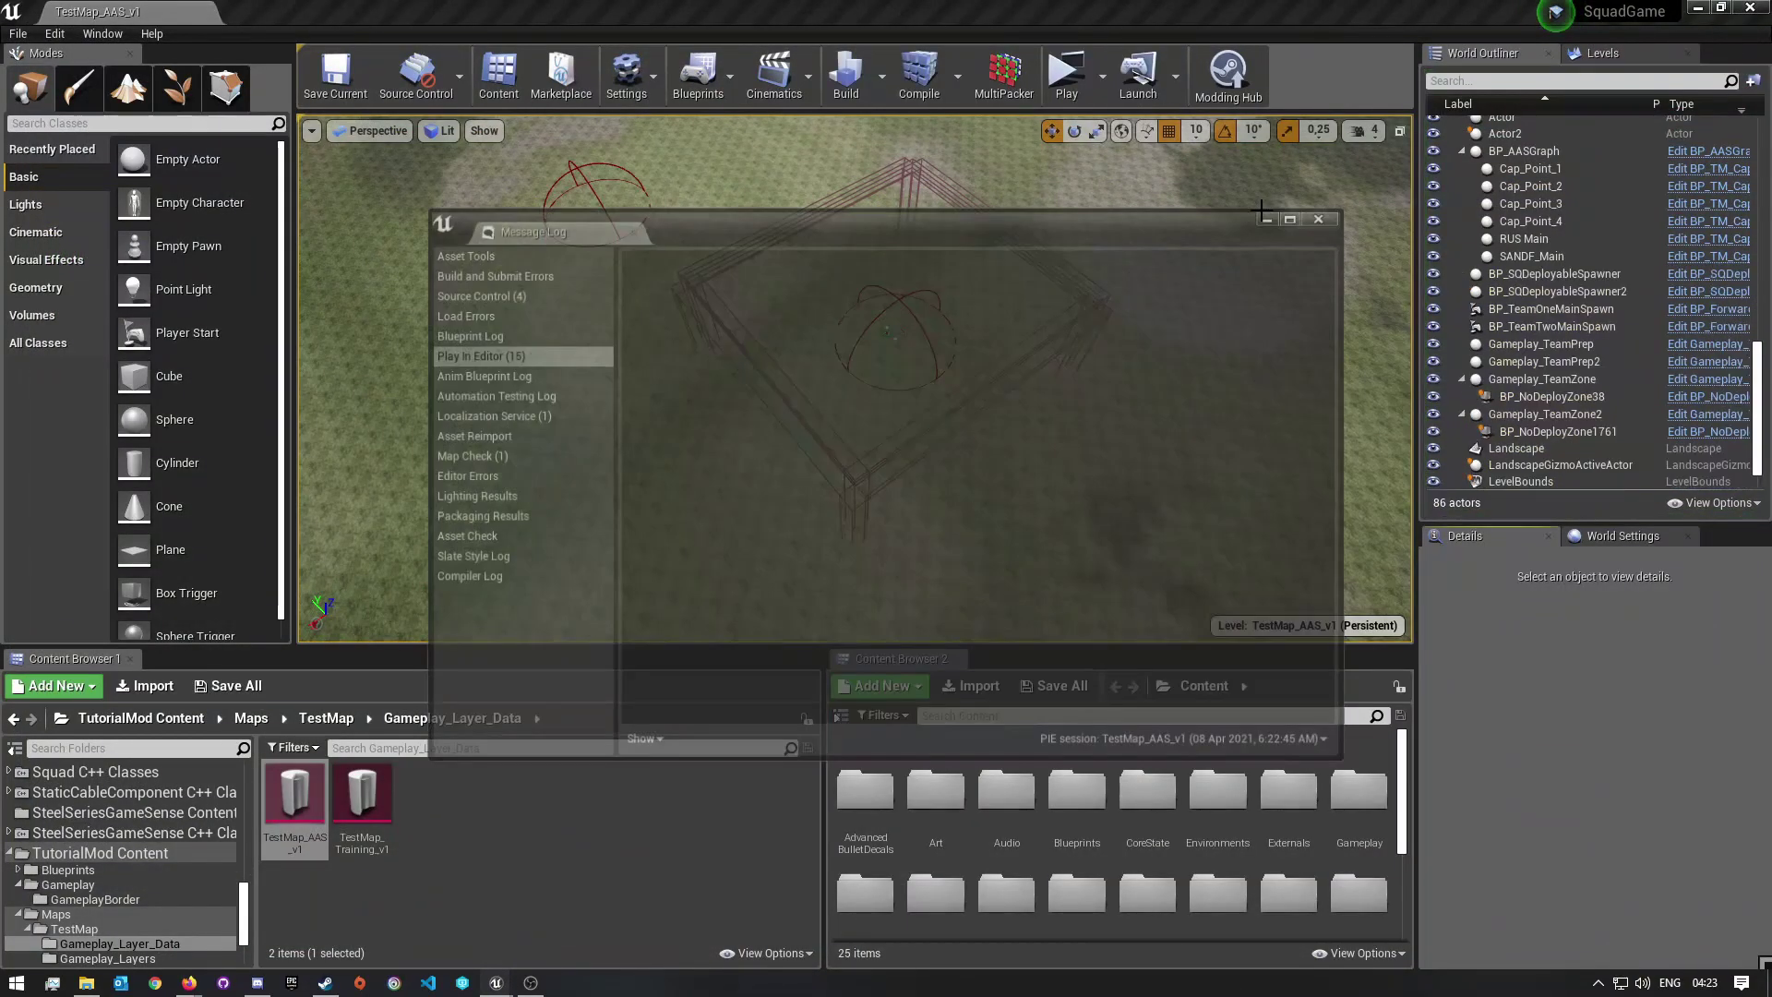
pyautogui.click(1325, 216)
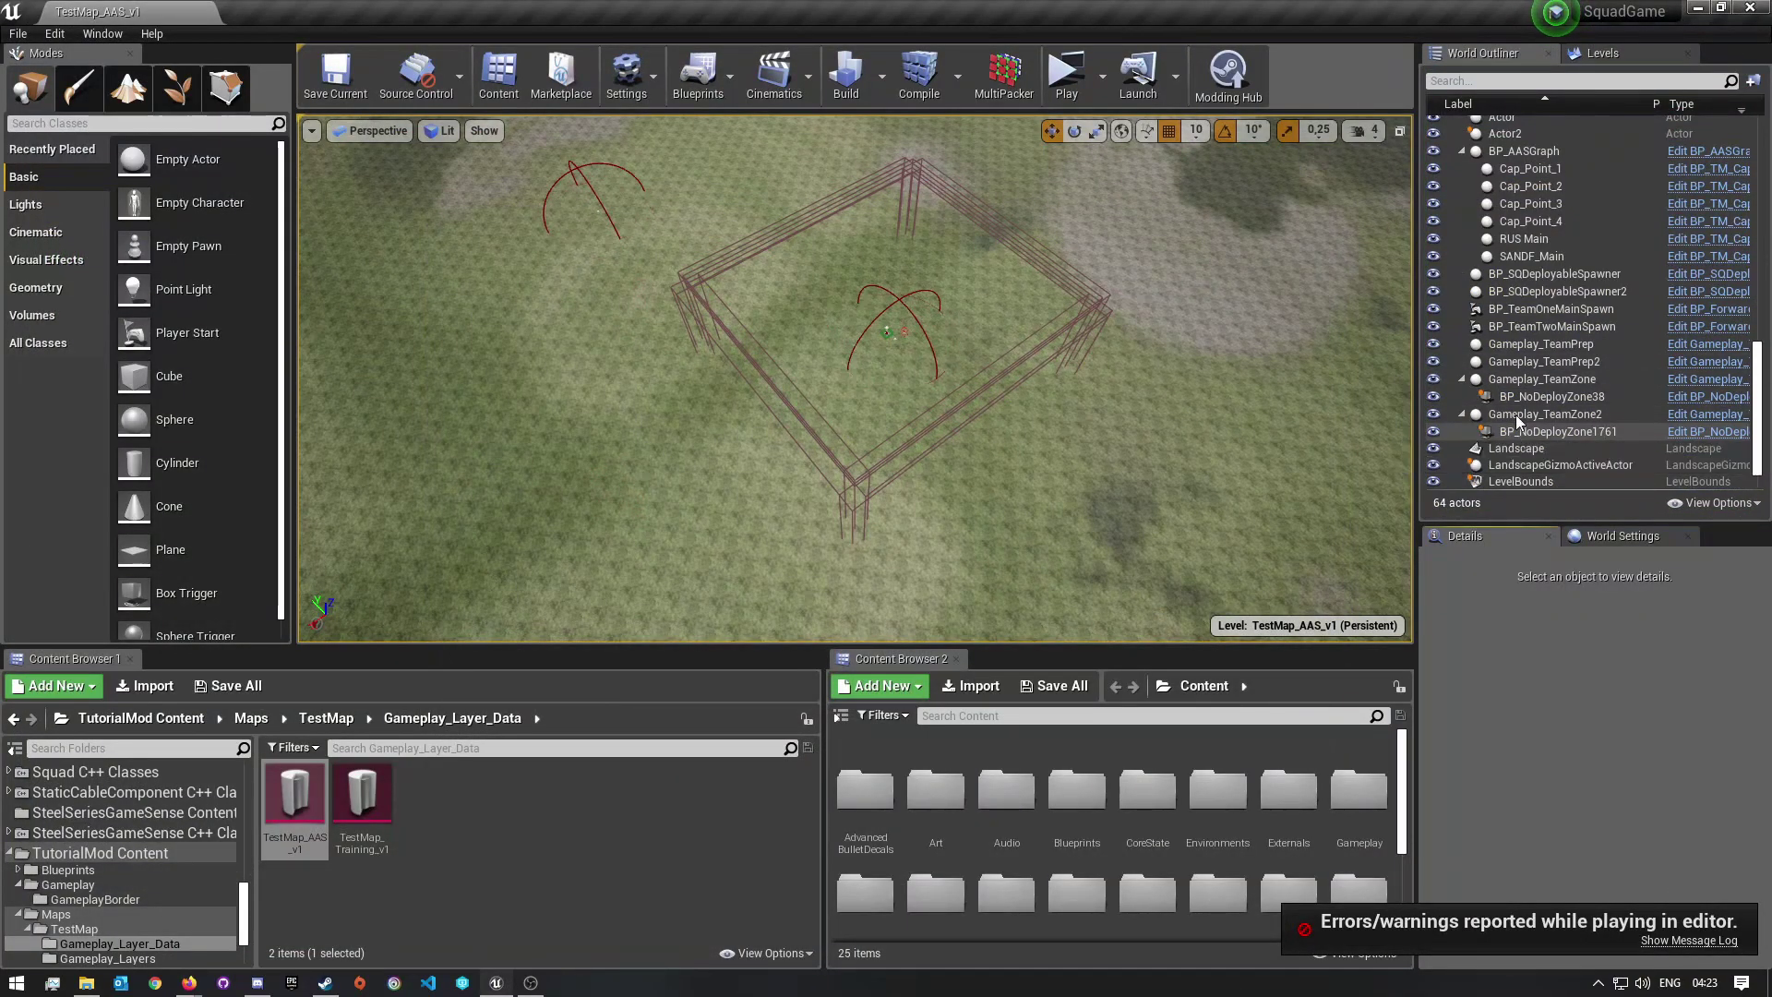
# Select Gameplay_TeamPrep and Gameplay_TeamPrep2 together and review their shared Team Prep, Barrier Params and Transform properties.
pyautogui.click(1539, 362)
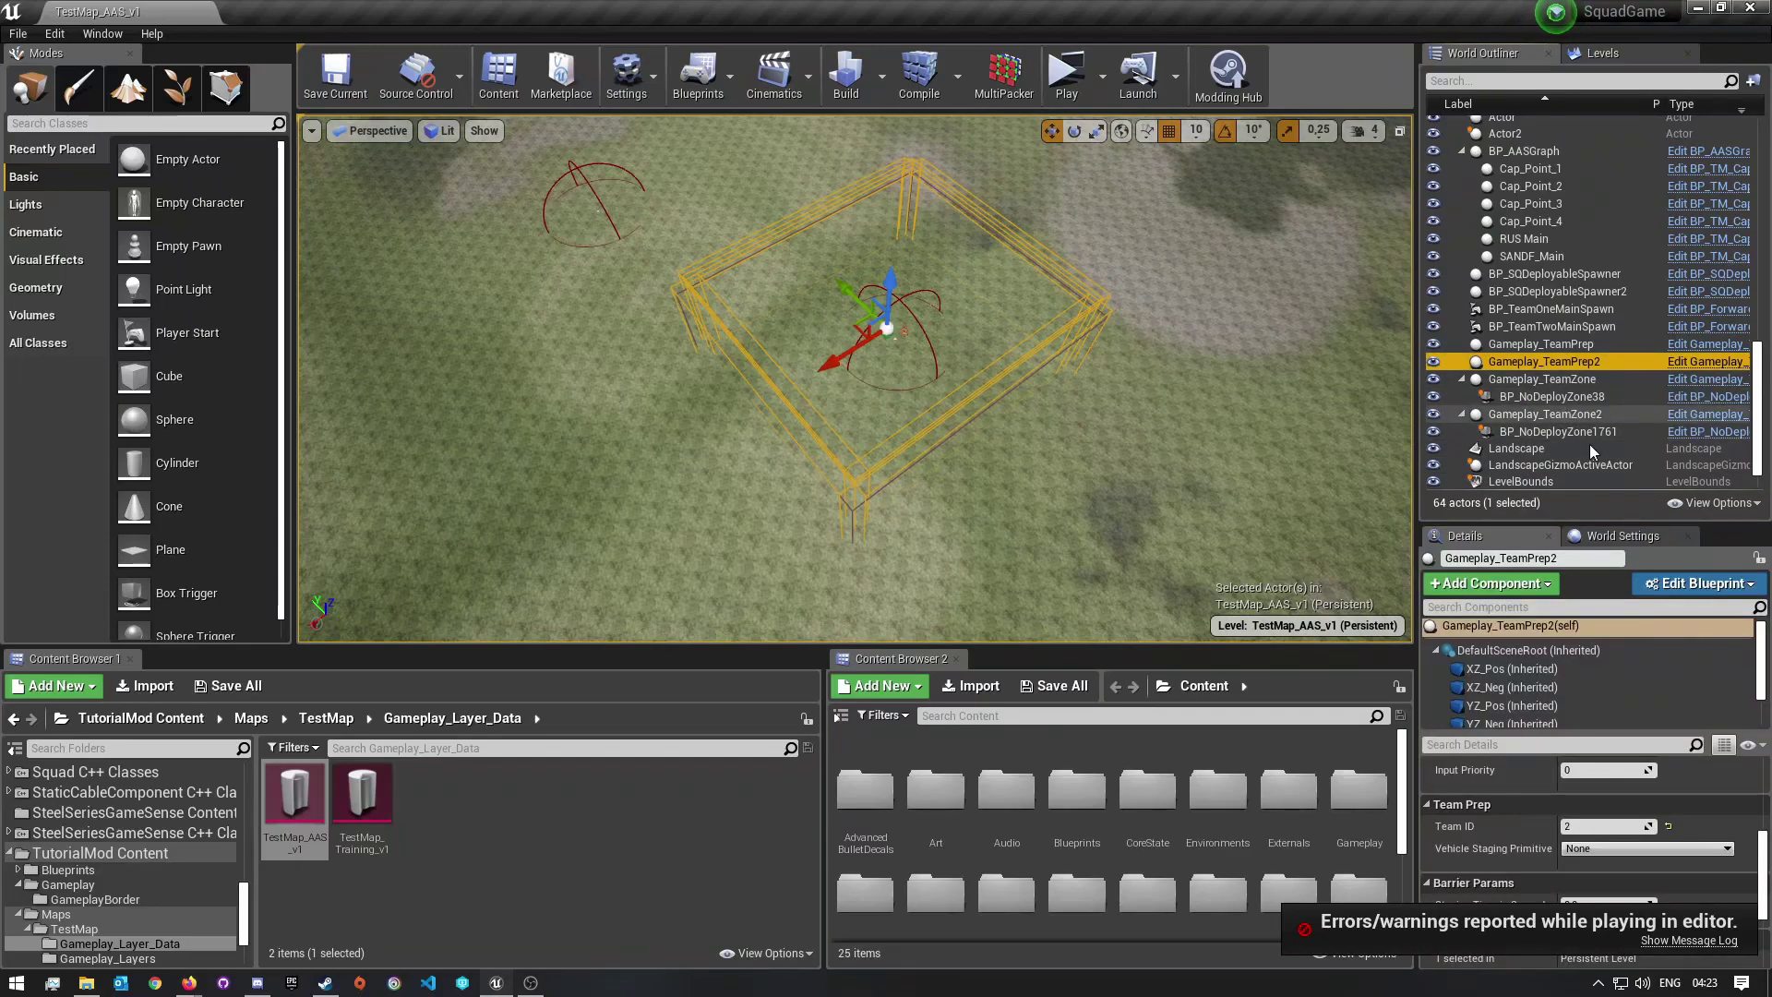
pyautogui.keyDown('ctrl'); pyautogui.click(1570, 344); pyautogui.keyUp('ctrl')
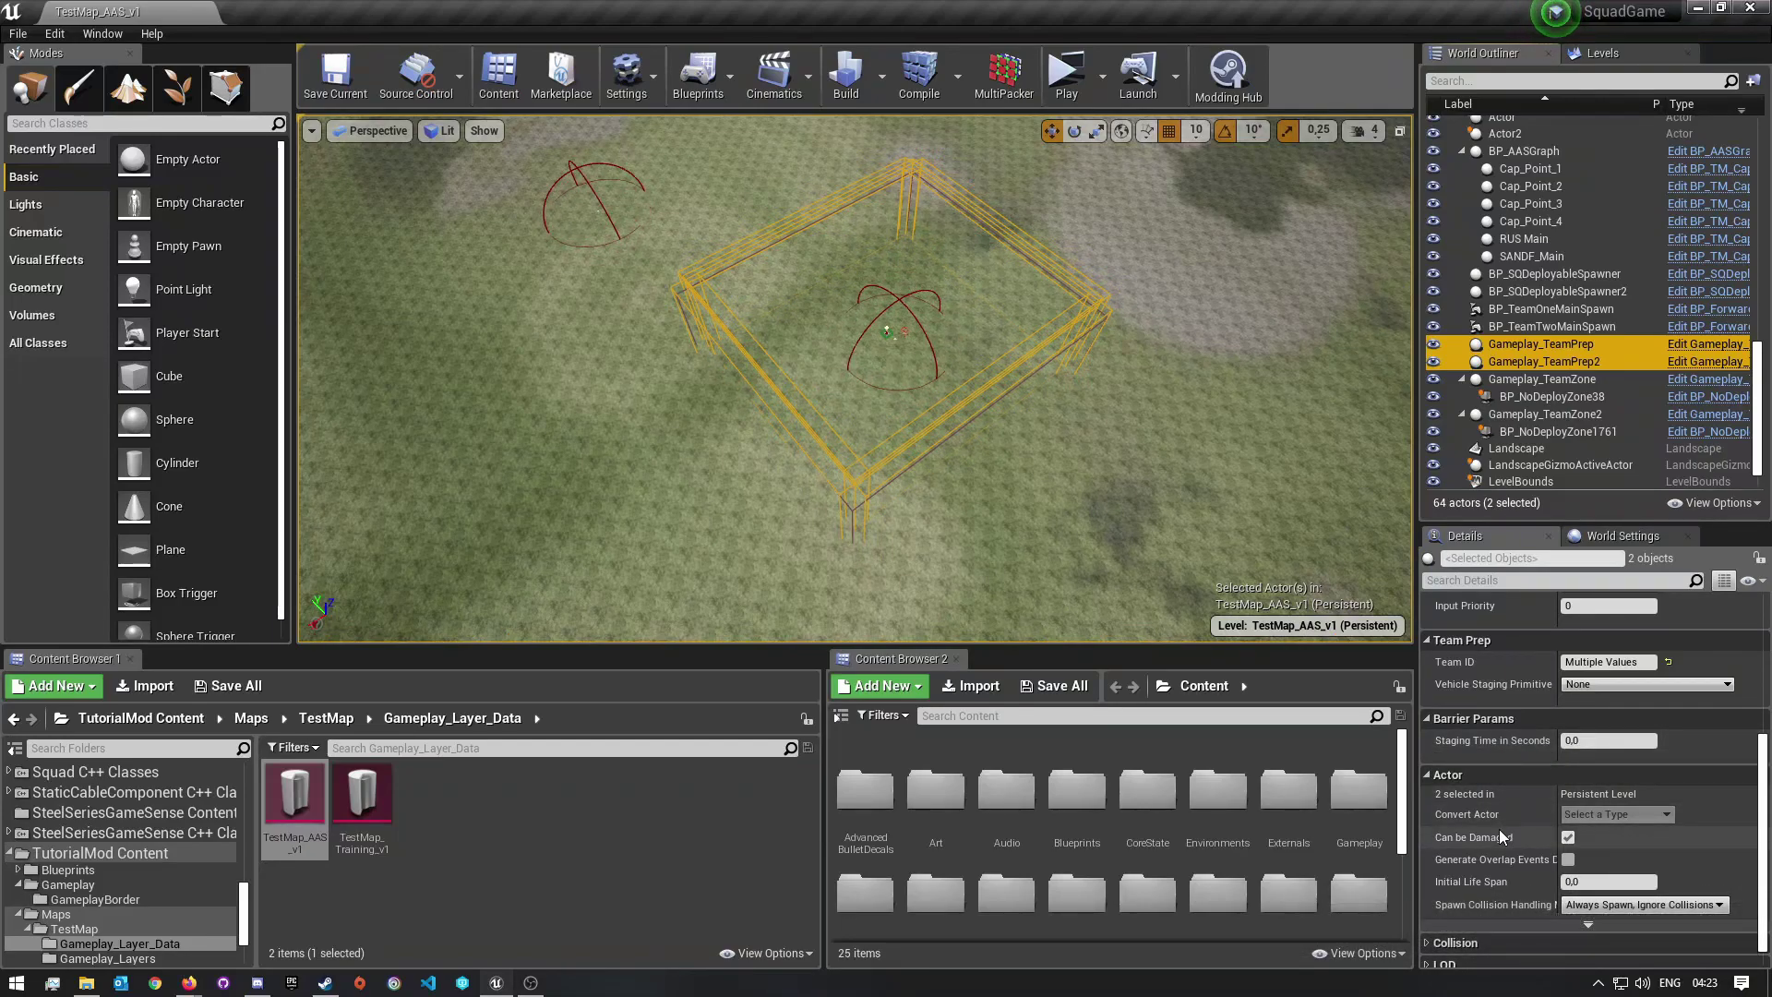
pyautogui.scroll(5, 1550, 816)
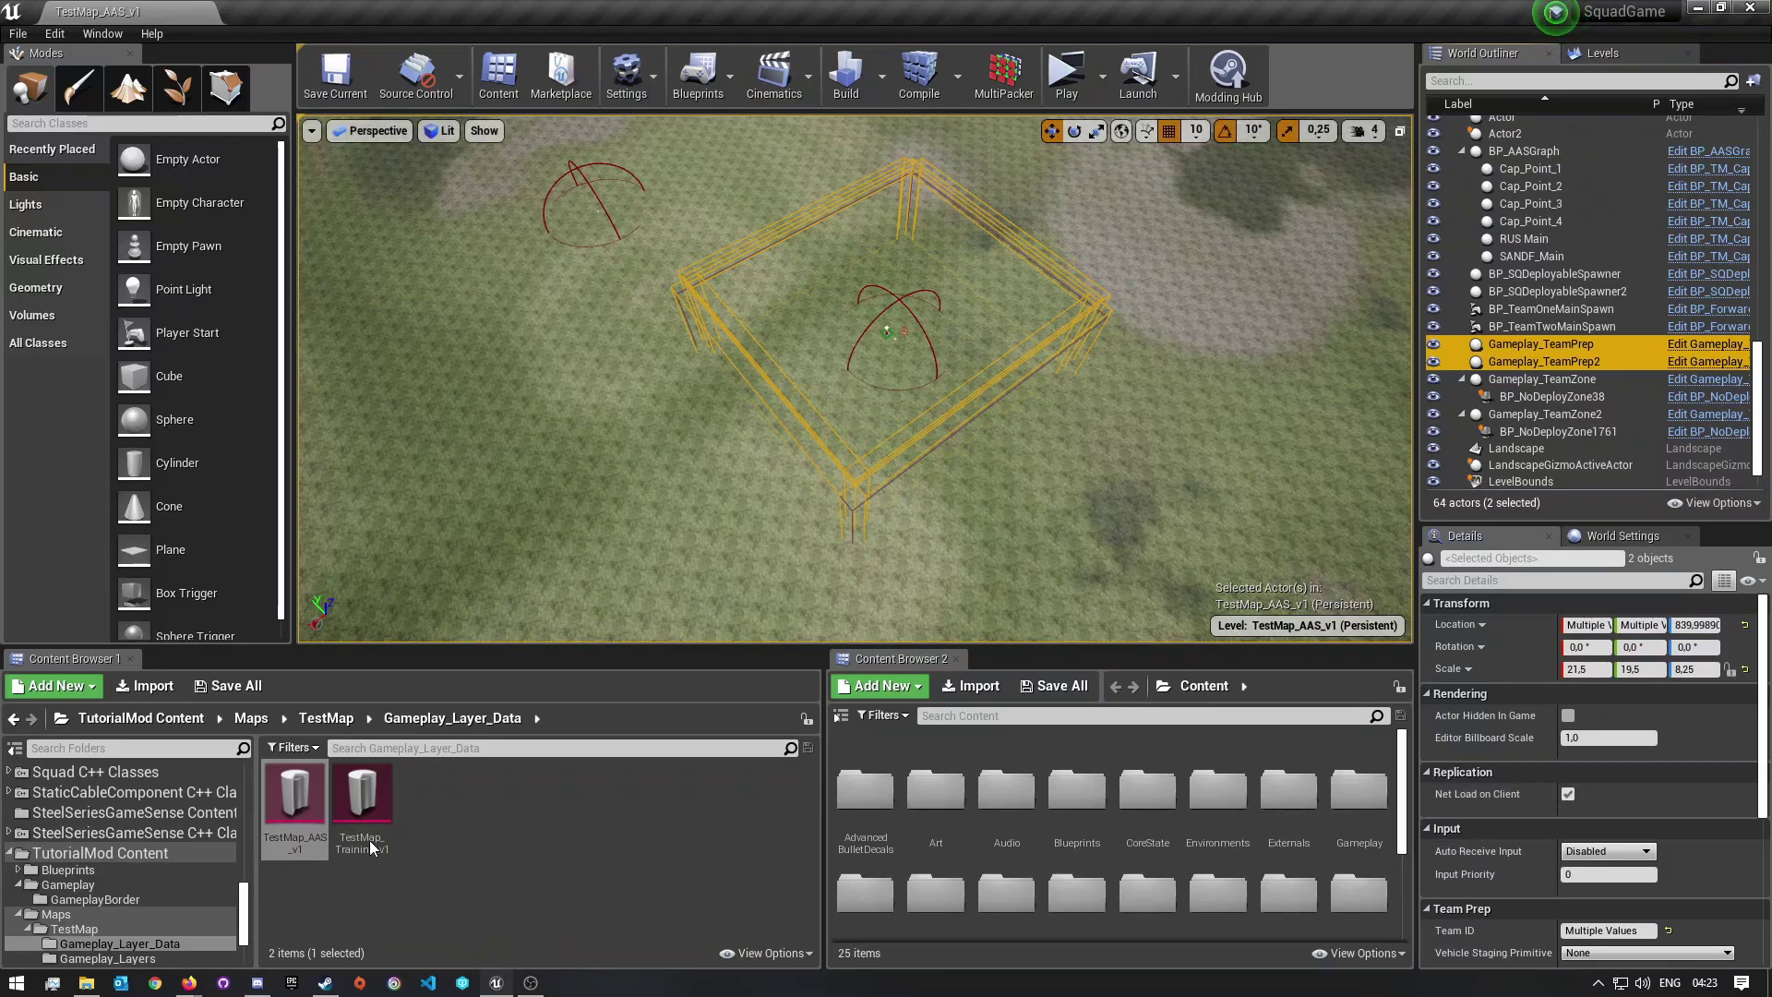
# Open the TestMap_AAS_v1 layer data asset from the Gameplay_Layer_Data folder.
pyautogui.doubleClick(297, 801)
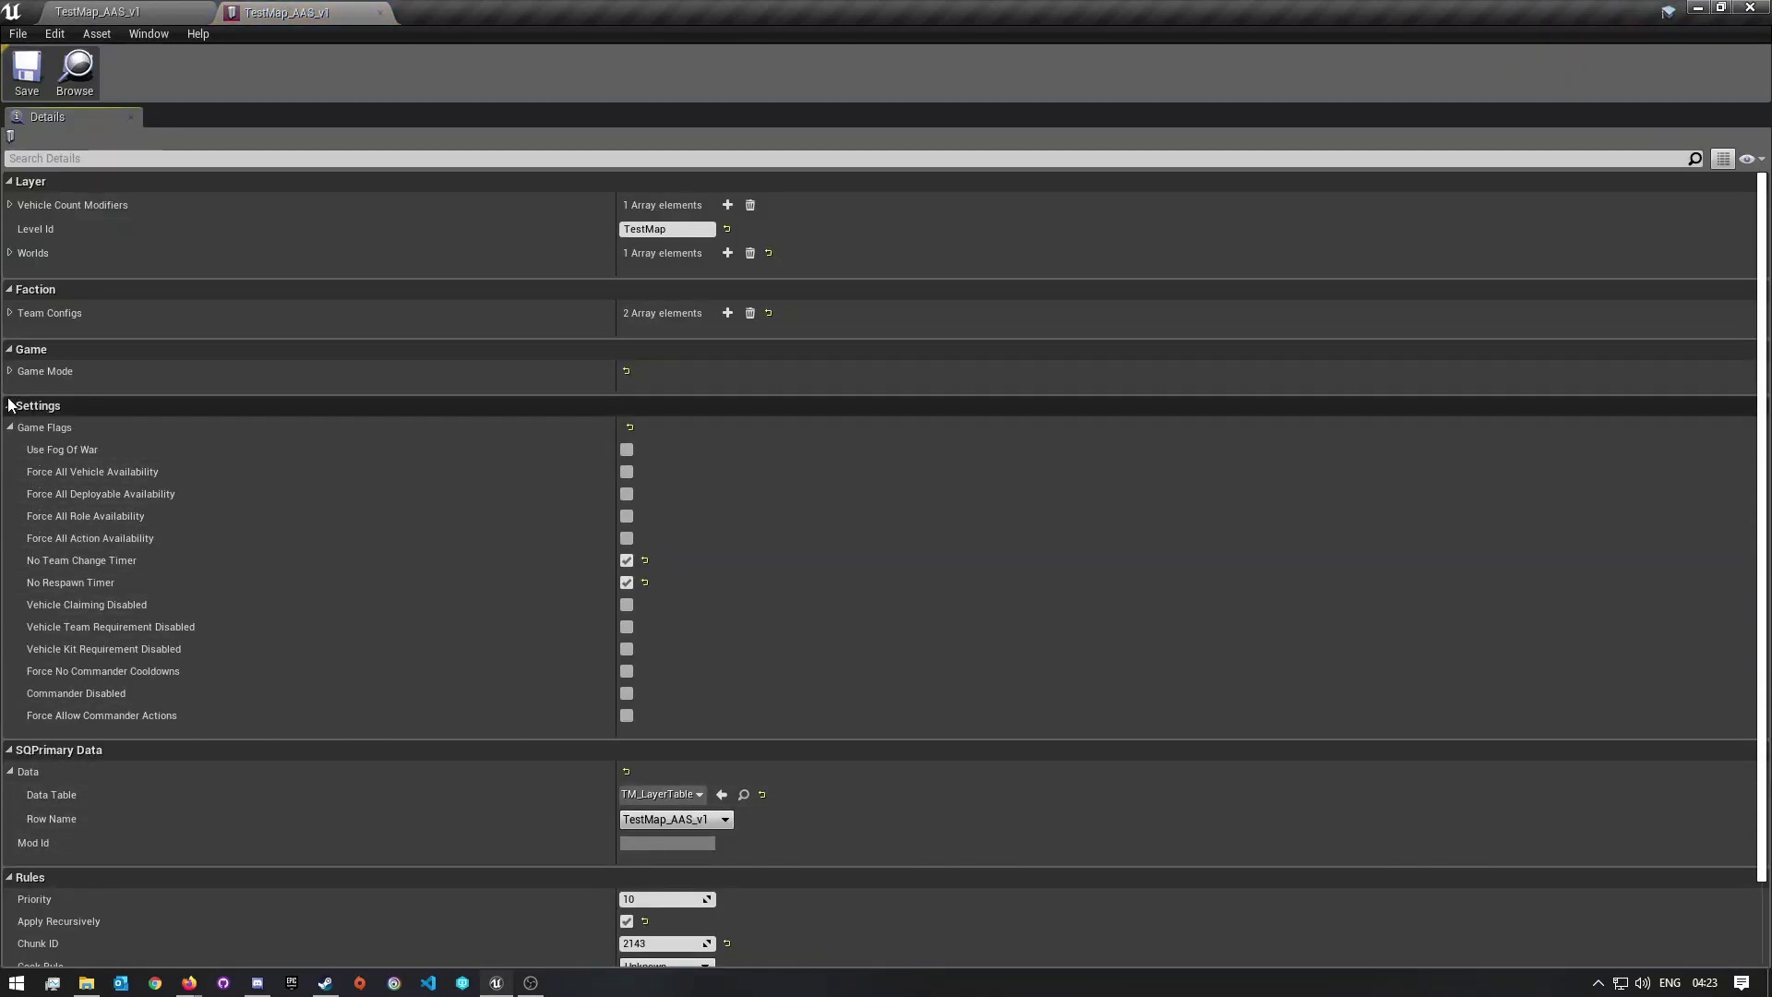